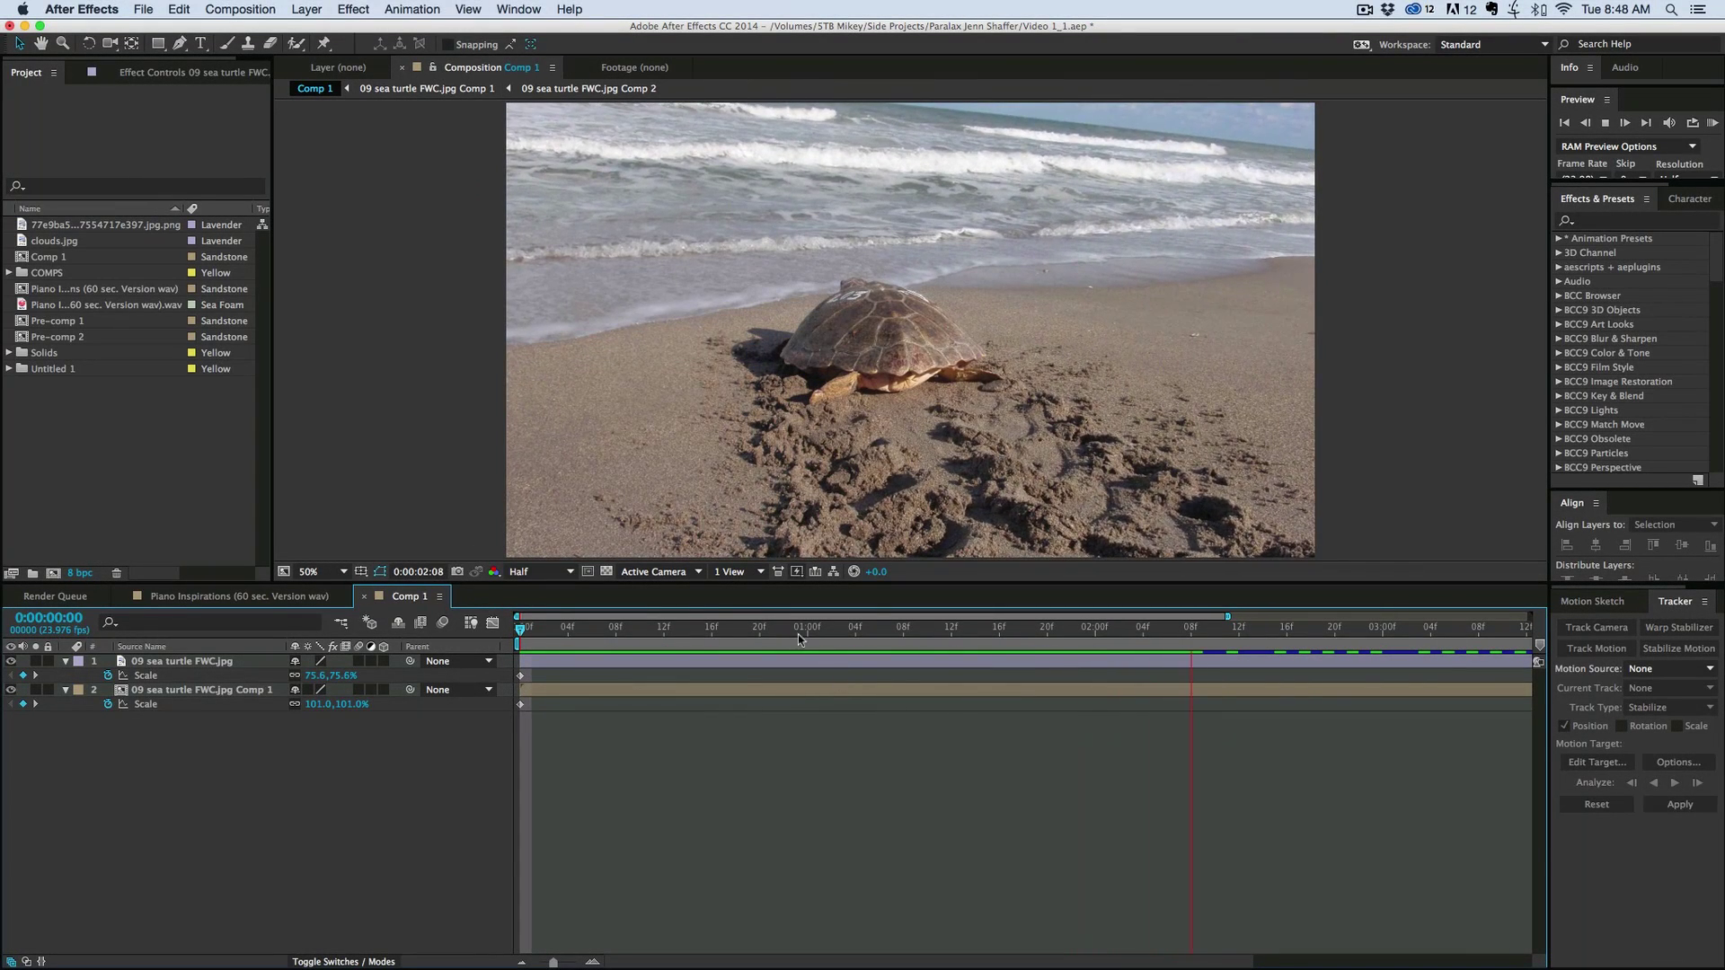
# - Stop the preview, hide the top turtle layer to compare framing, and replay
pyautogui.press('space')
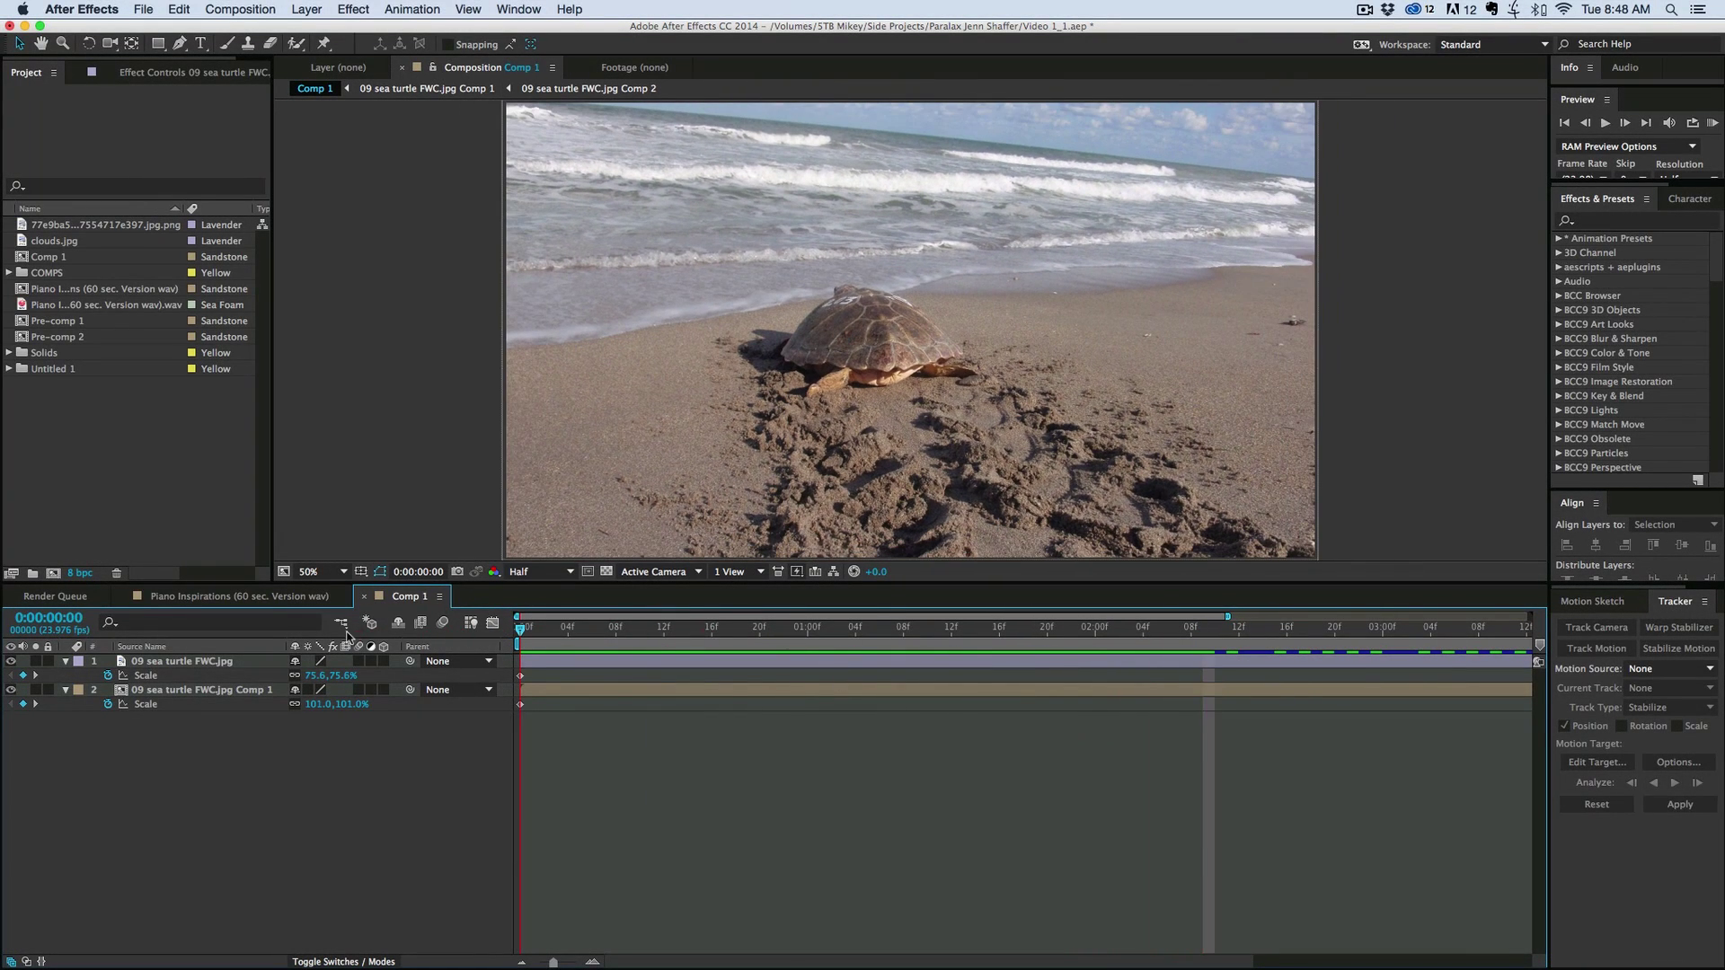
pyautogui.click(12, 662)
pyautogui.click(147, 751)
pyautogui.press('space')
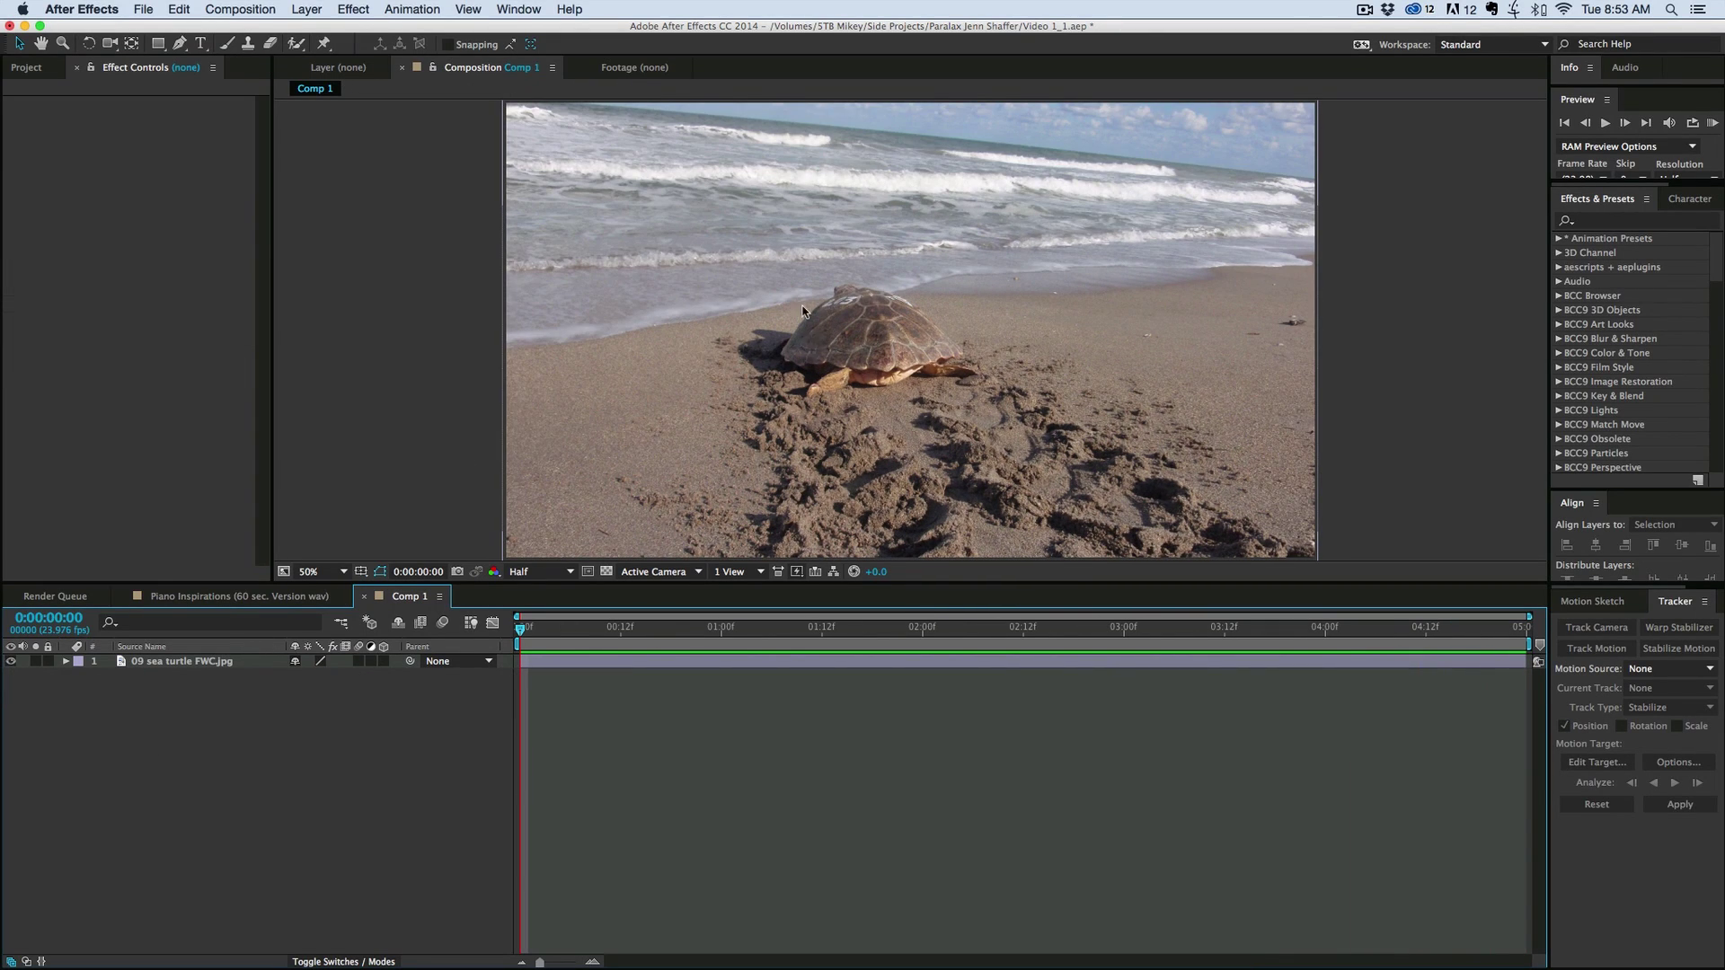
# - Create a new solid layer named 'Gradient' above the turtle photo
pyautogui.click(560, 664)
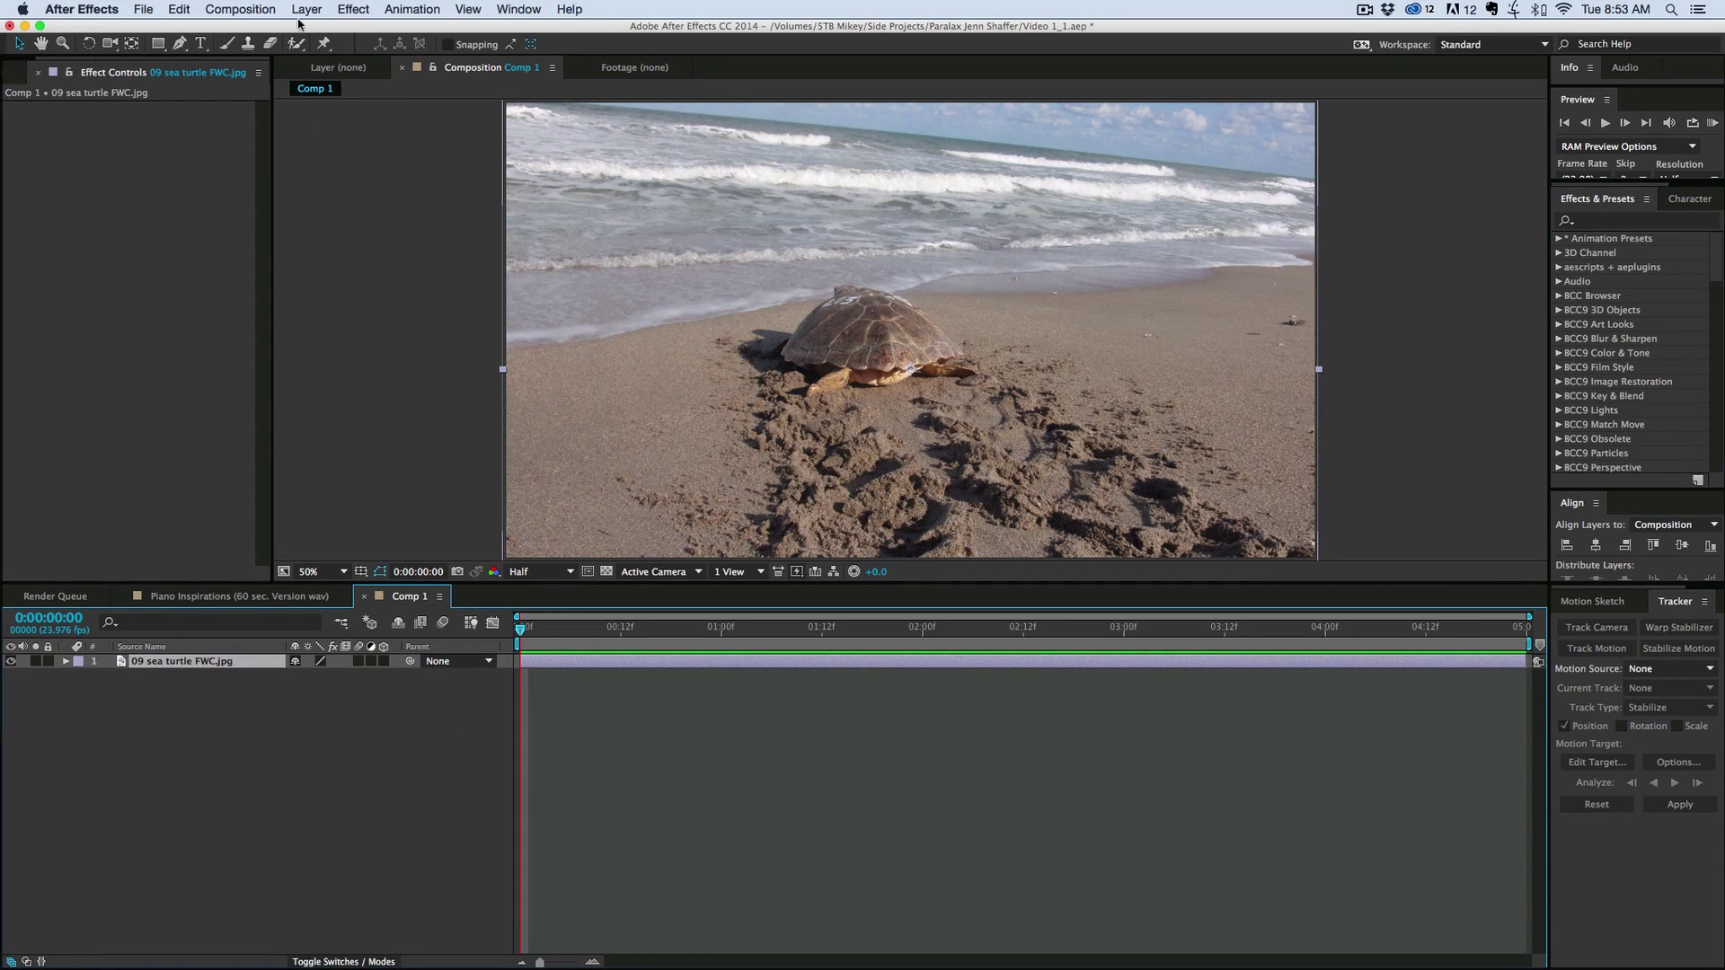
pyautogui.click(304, 11)
pyautogui.moveTo(422, 29)
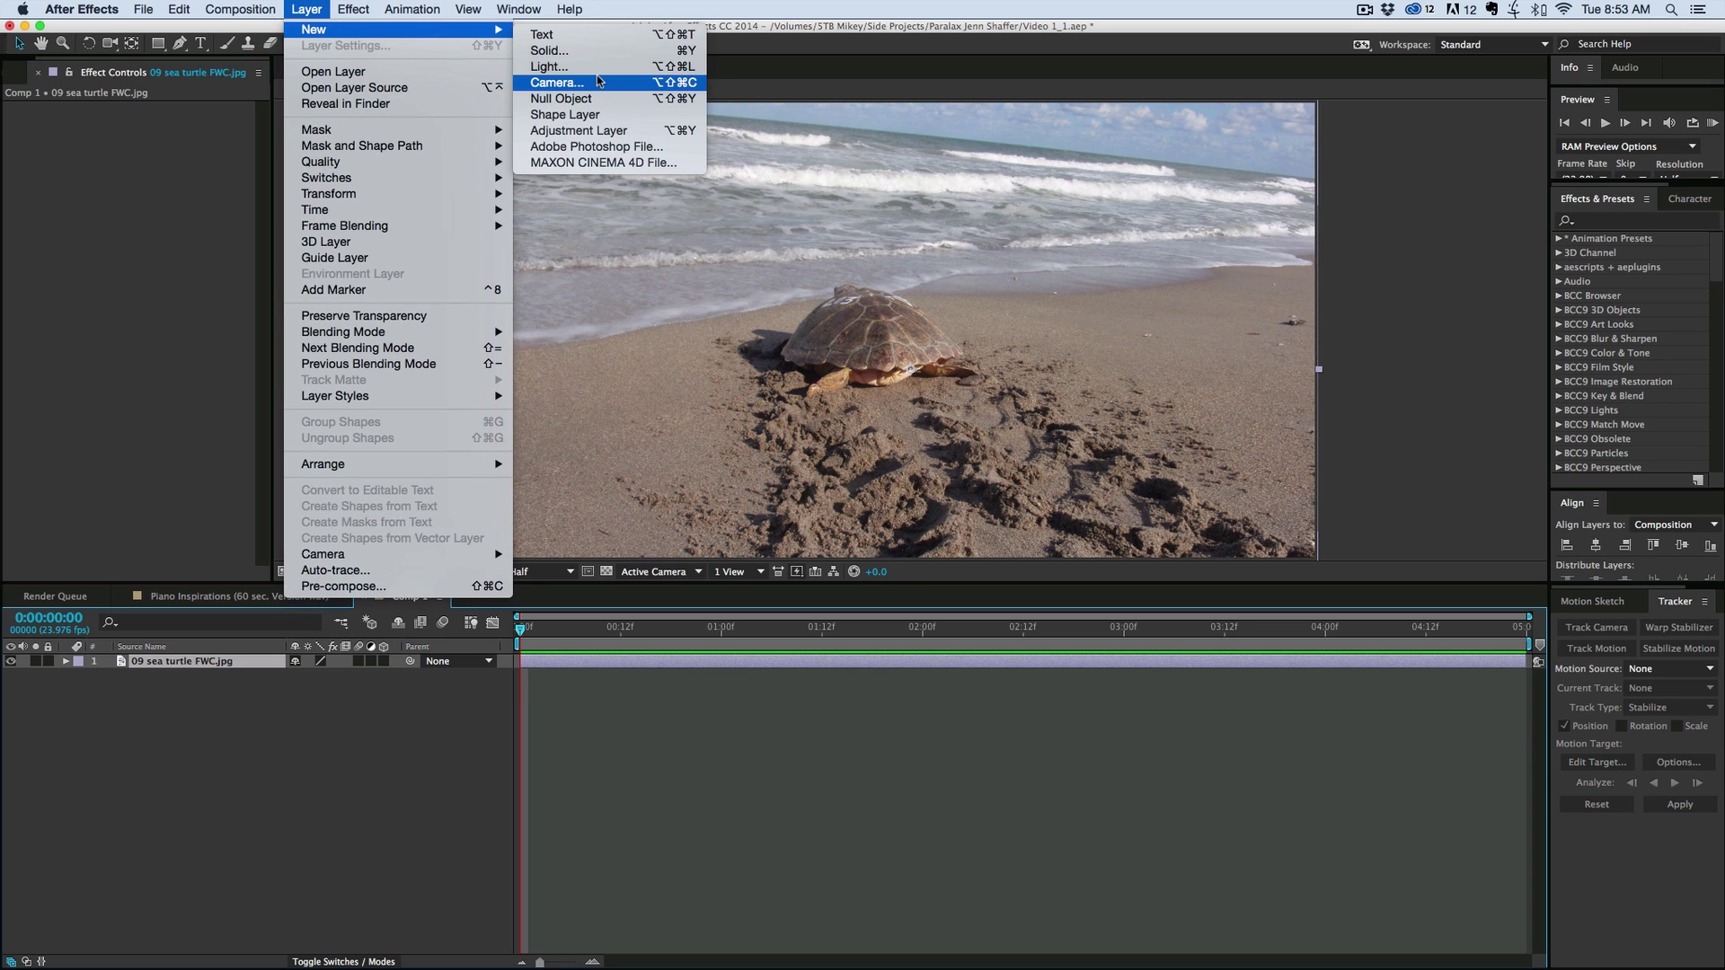
pyautogui.click(584, 50)
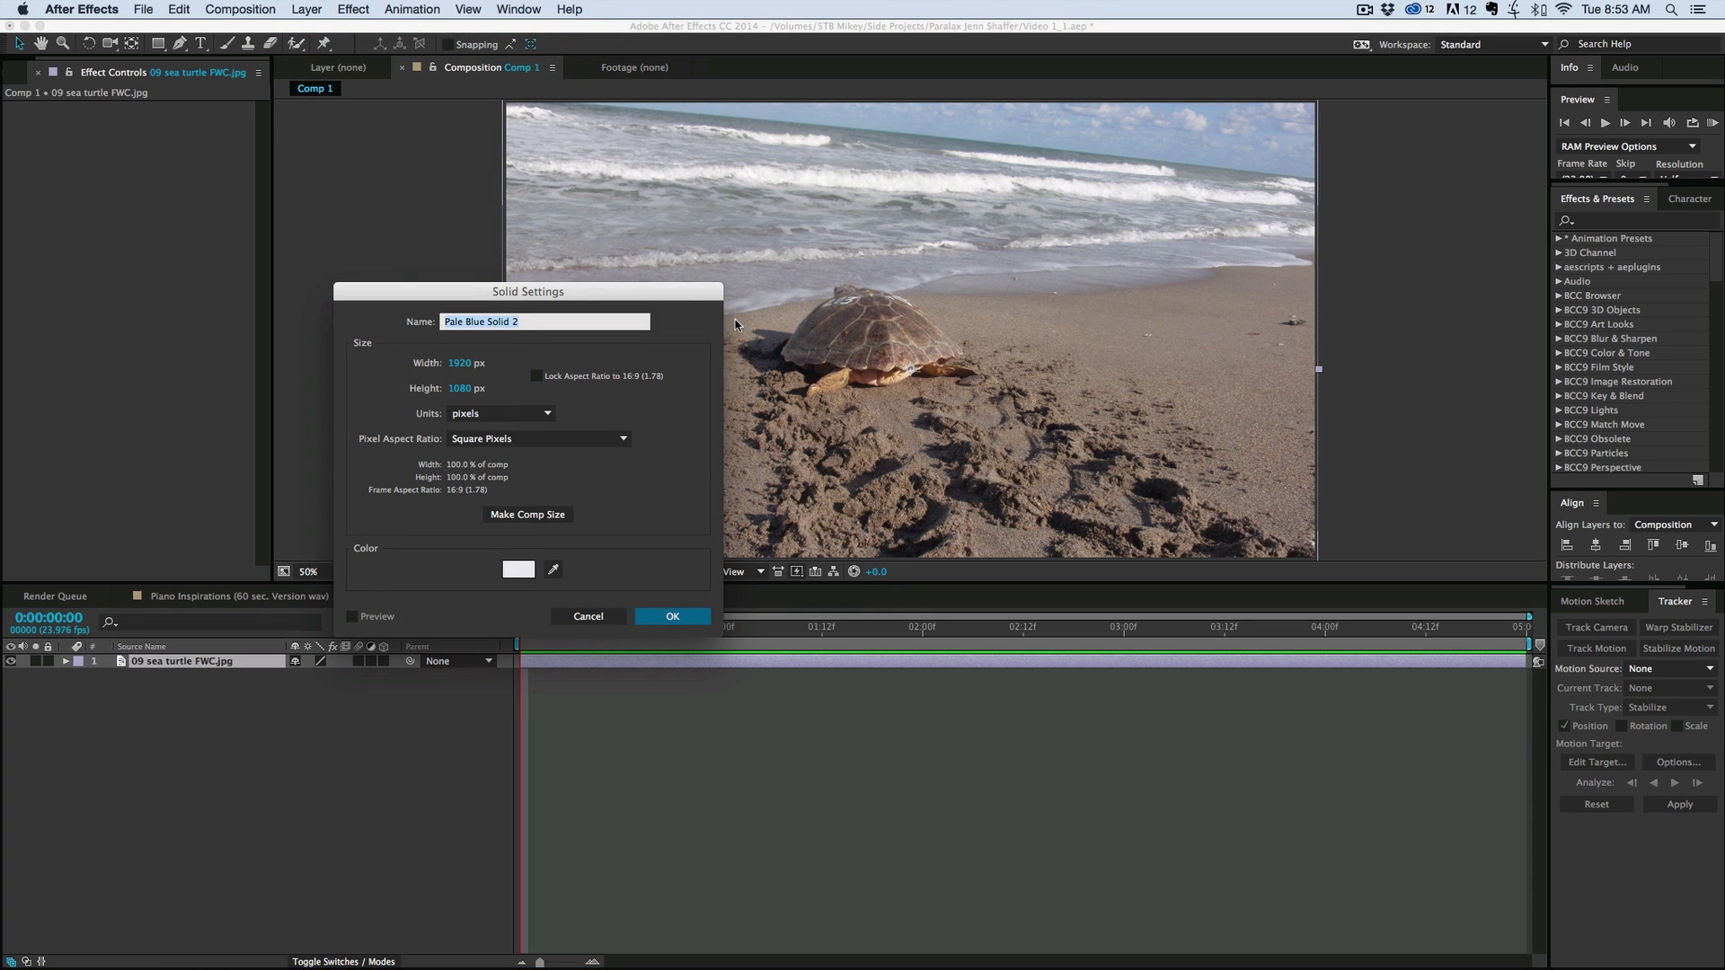
pyautogui.write('Gradient')
pyautogui.press('Return')
# - Apply a Gradient Overlay layer style to the Gradient solid
pyautogui.click(353, 10)
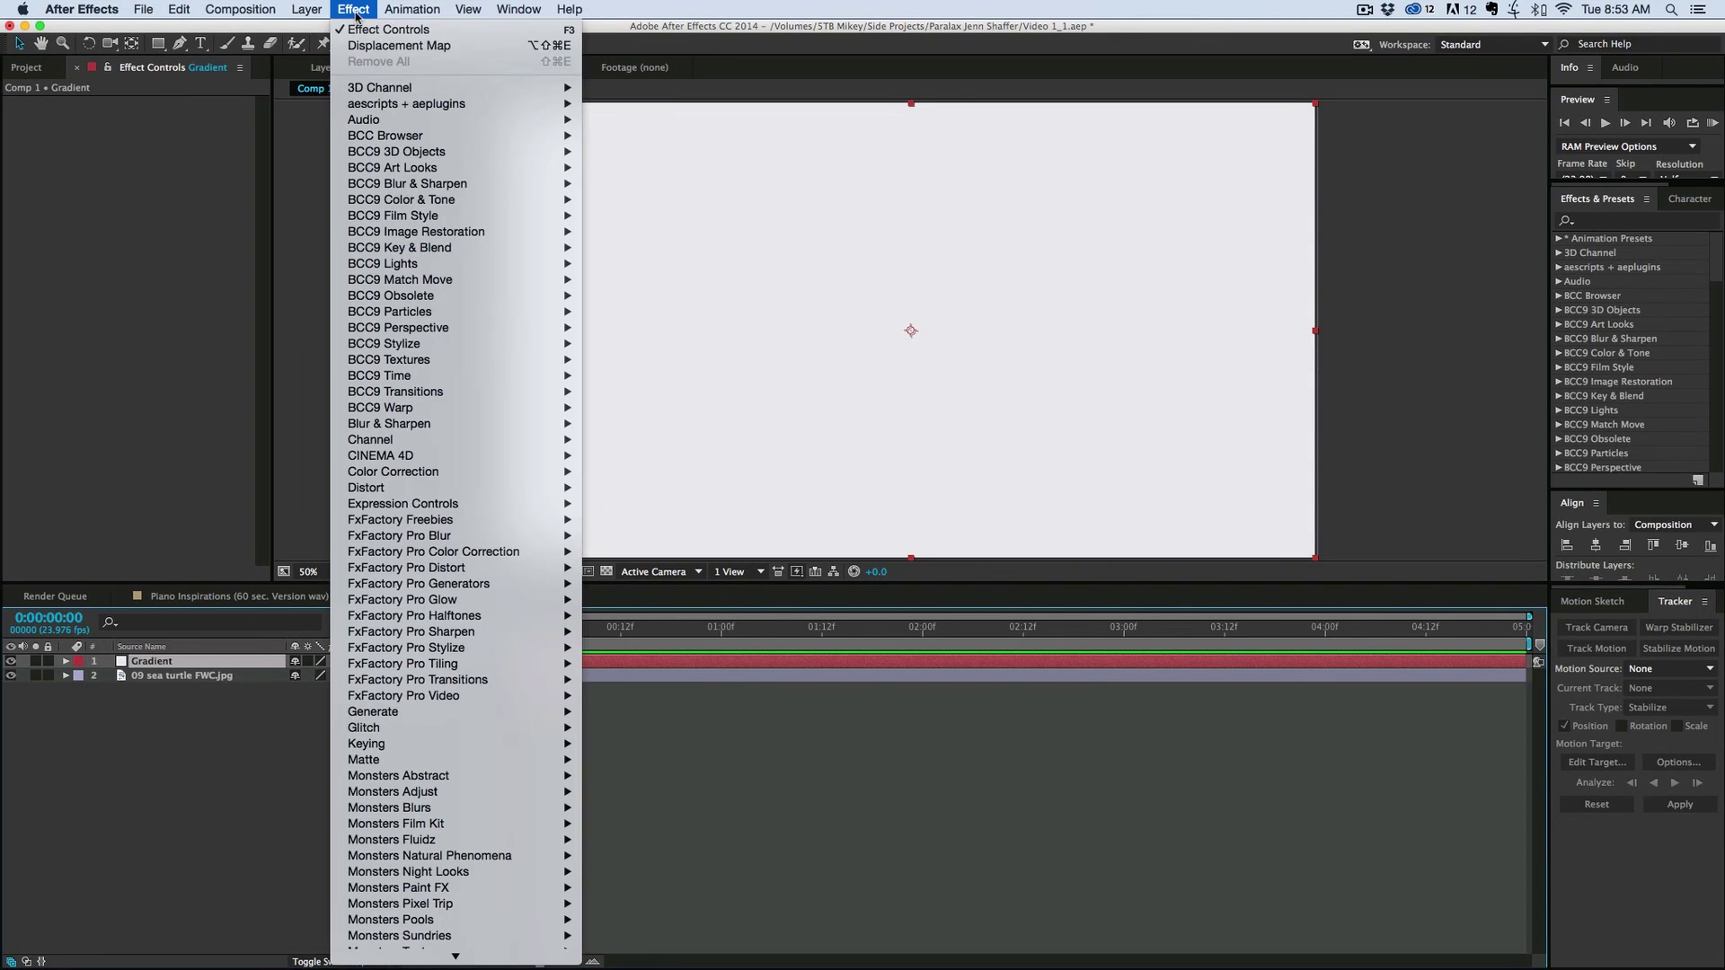
pyautogui.moveTo(306, 10)
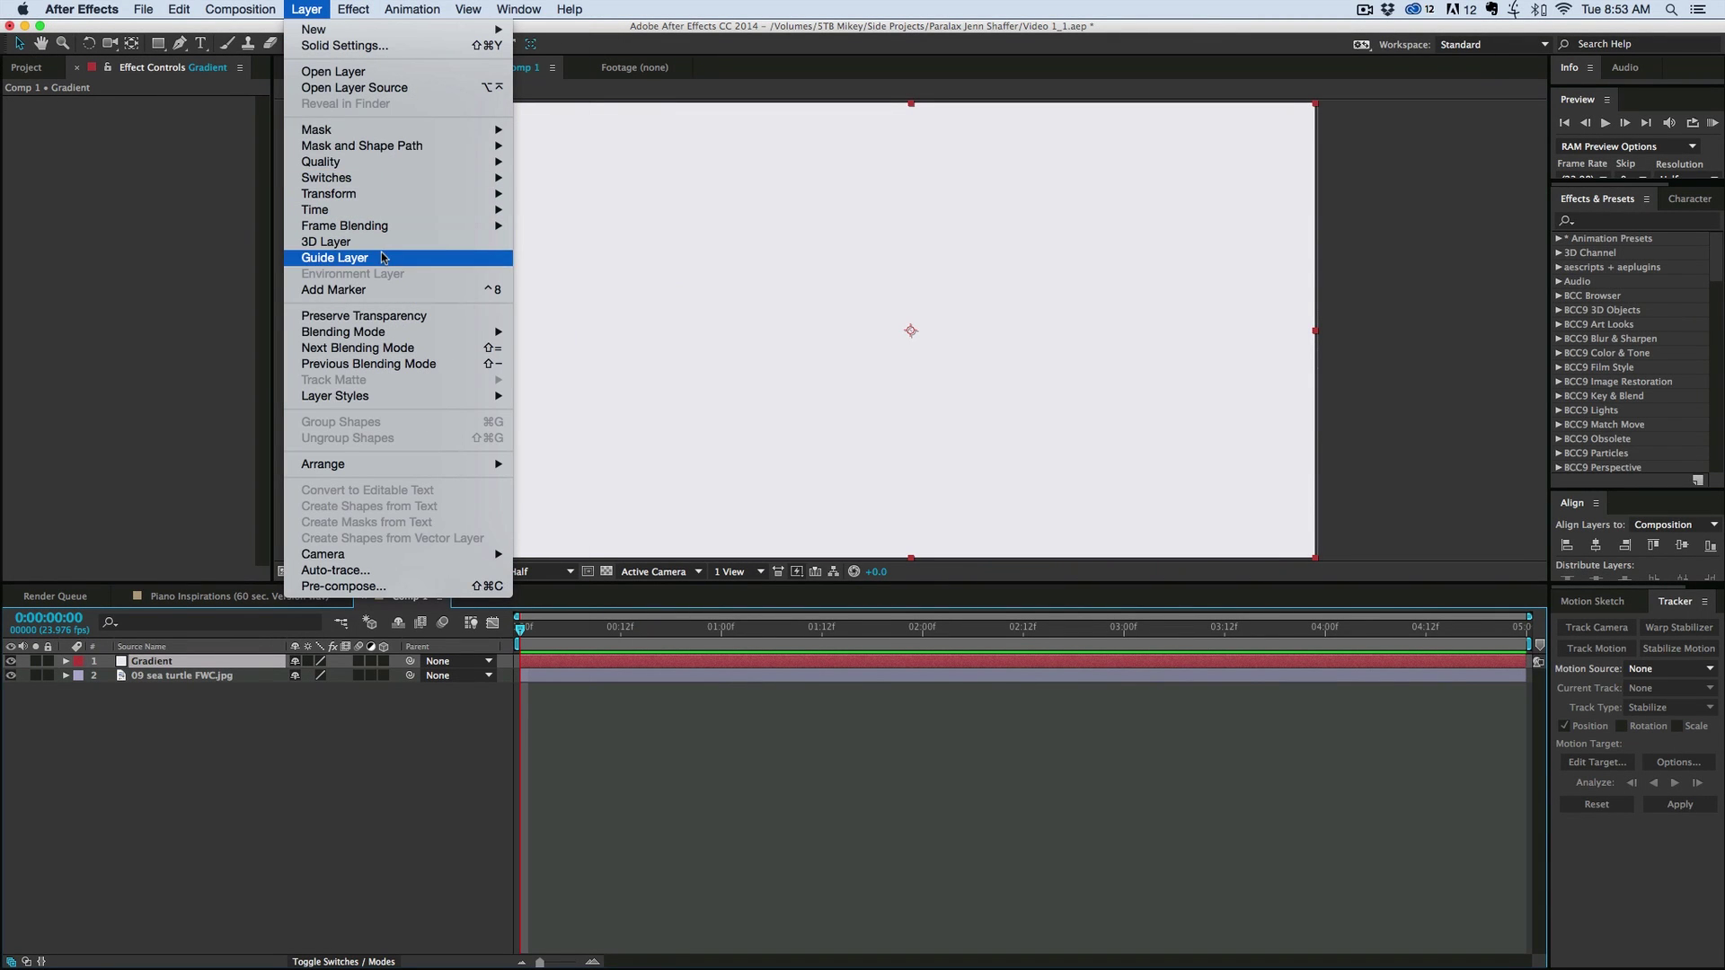
pyautogui.moveTo(353, 397)
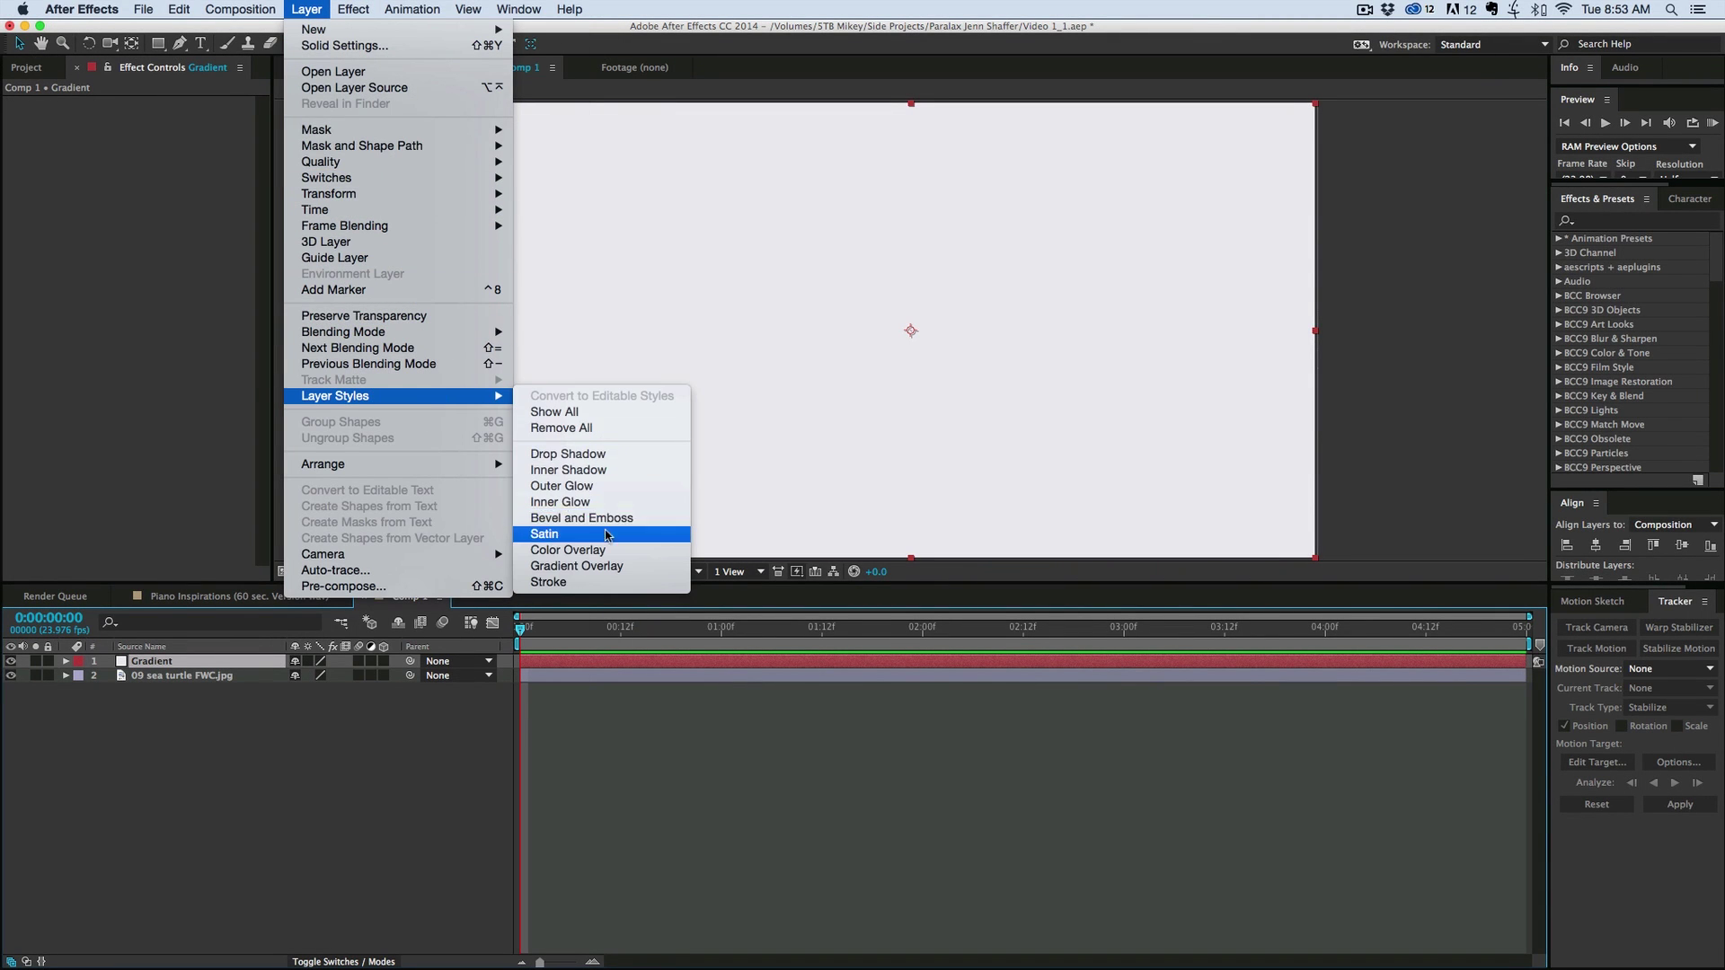
pyautogui.click(617, 567)
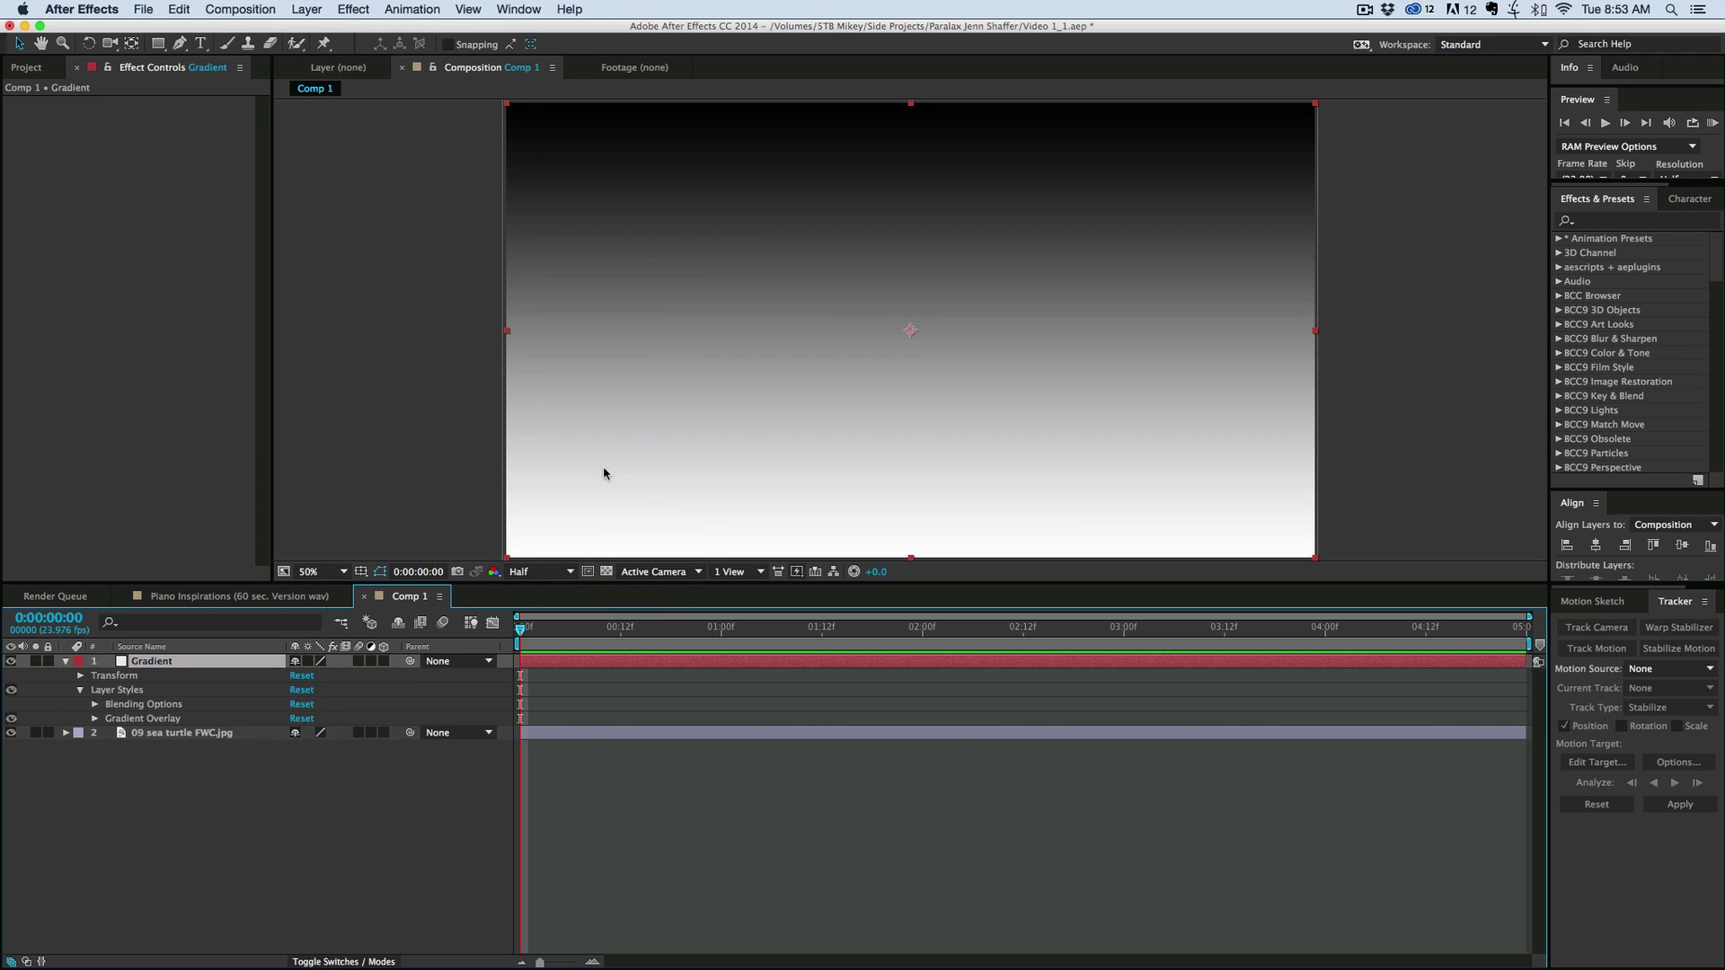
# - Edit the Gradient Overlay colours, pushing the midpoint toward the black end
pyautogui.click(93, 719)
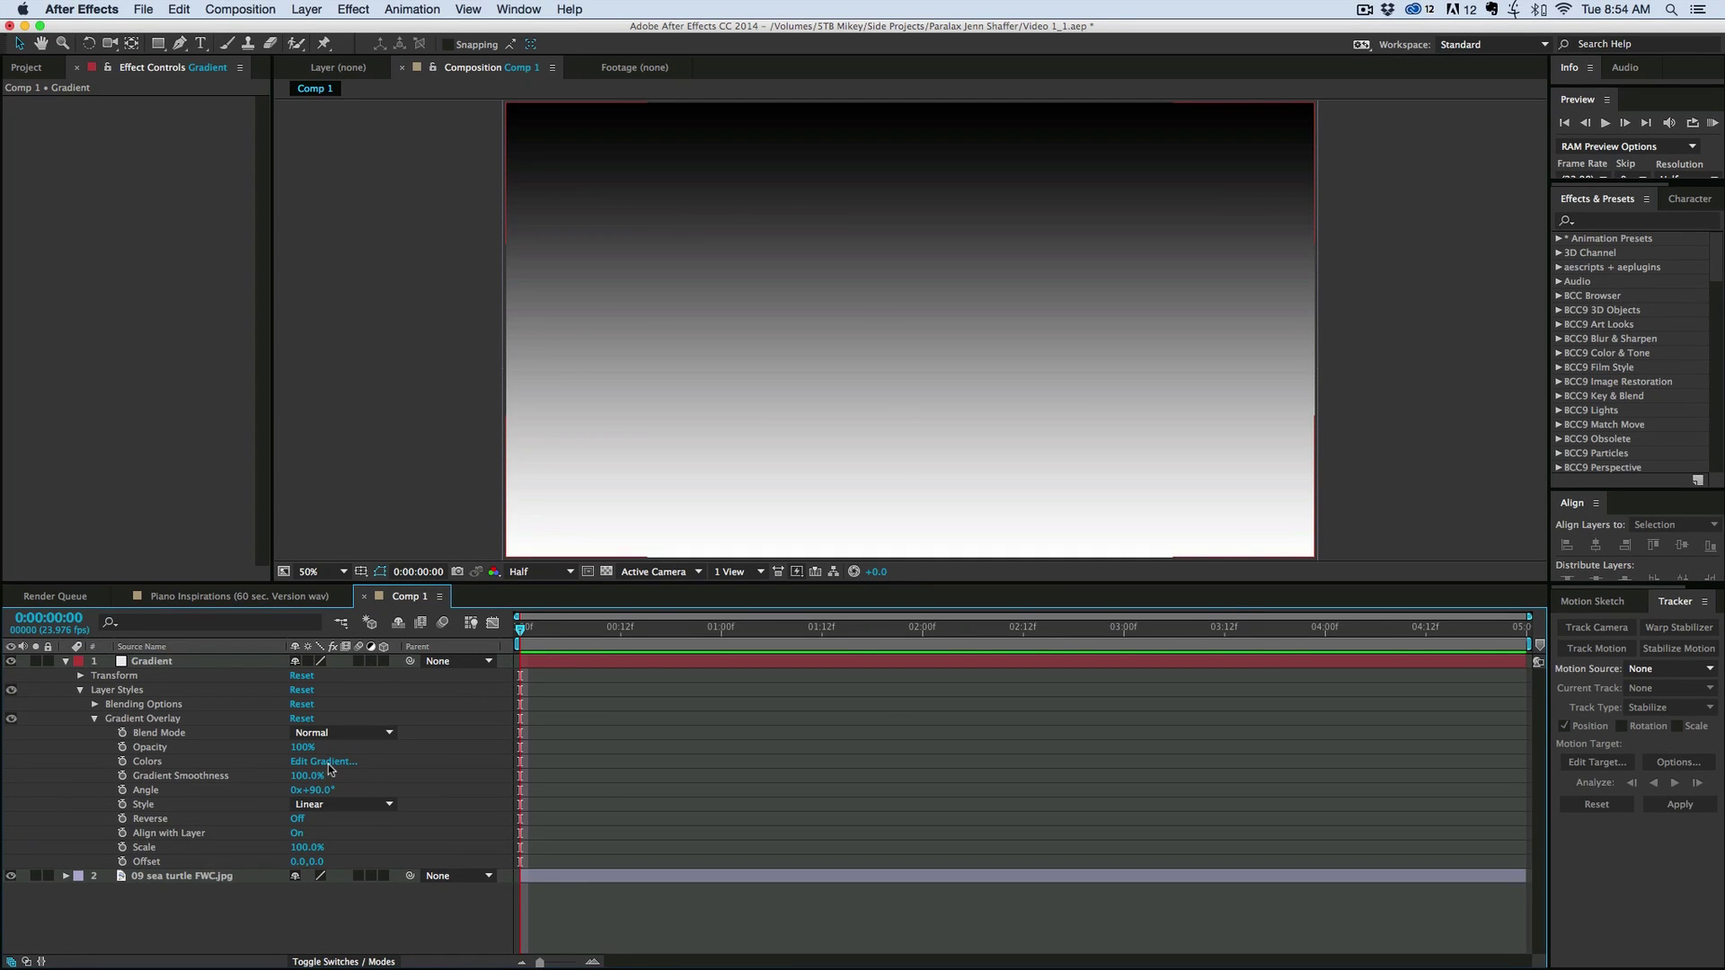
pyautogui.click(325, 762)
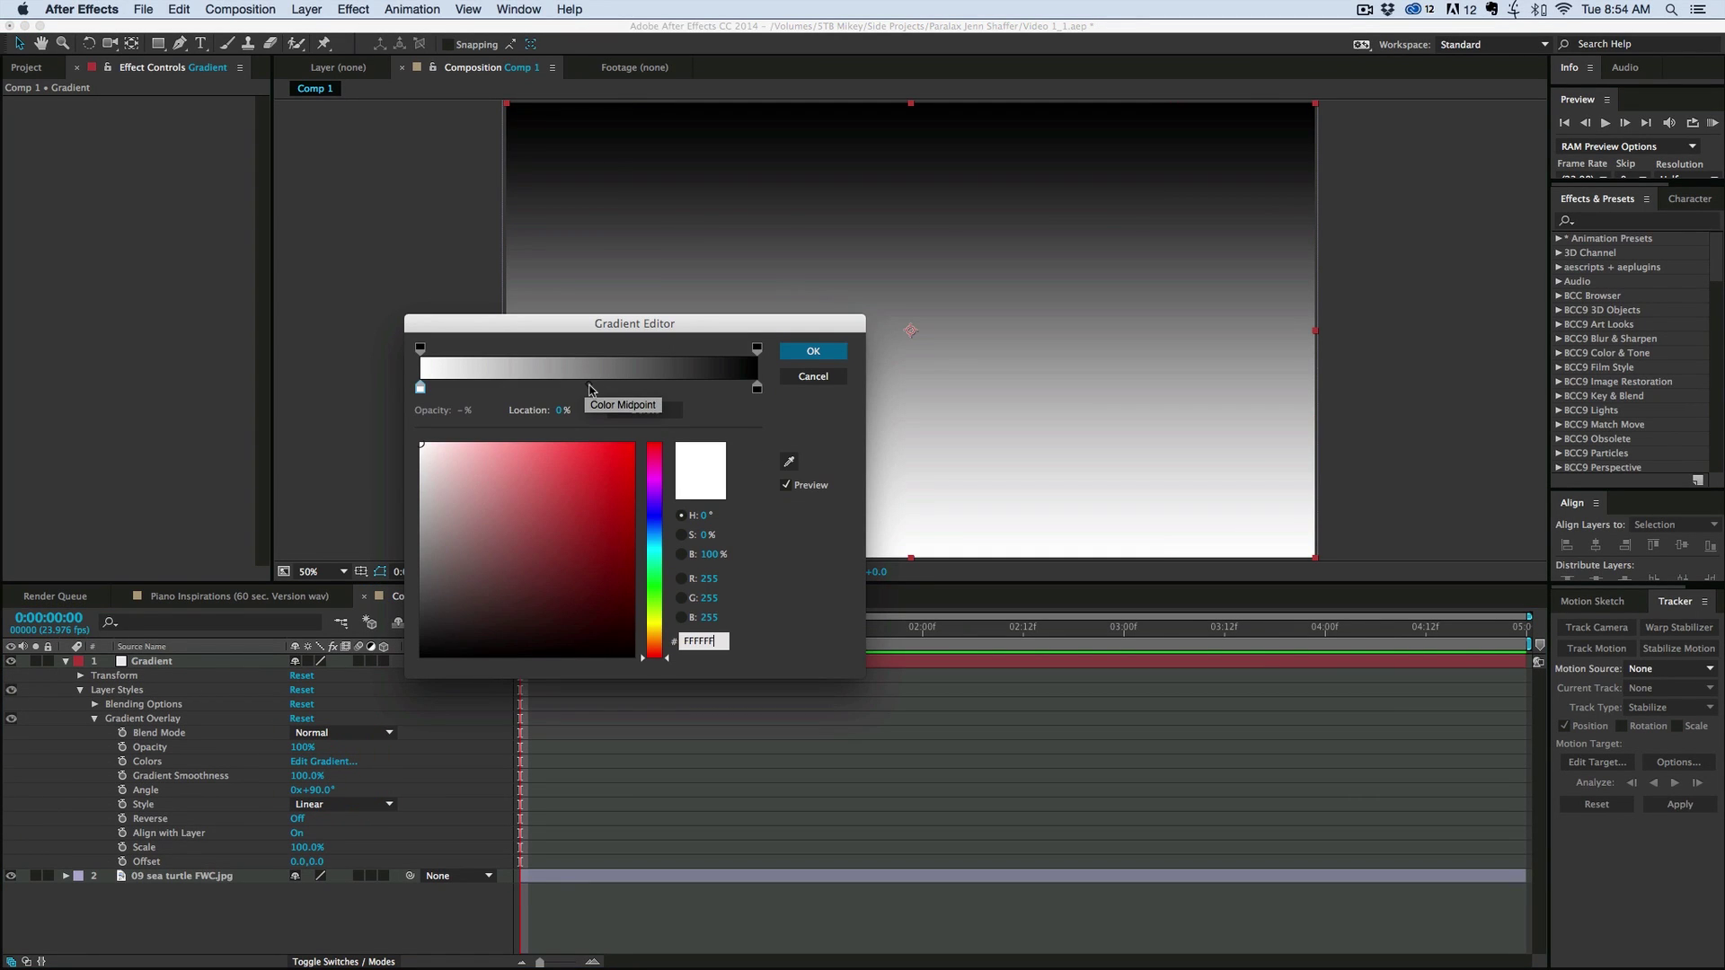
pyautogui.moveTo(590, 389); pyautogui.dragTo(690, 392)
pyautogui.click(758, 388)
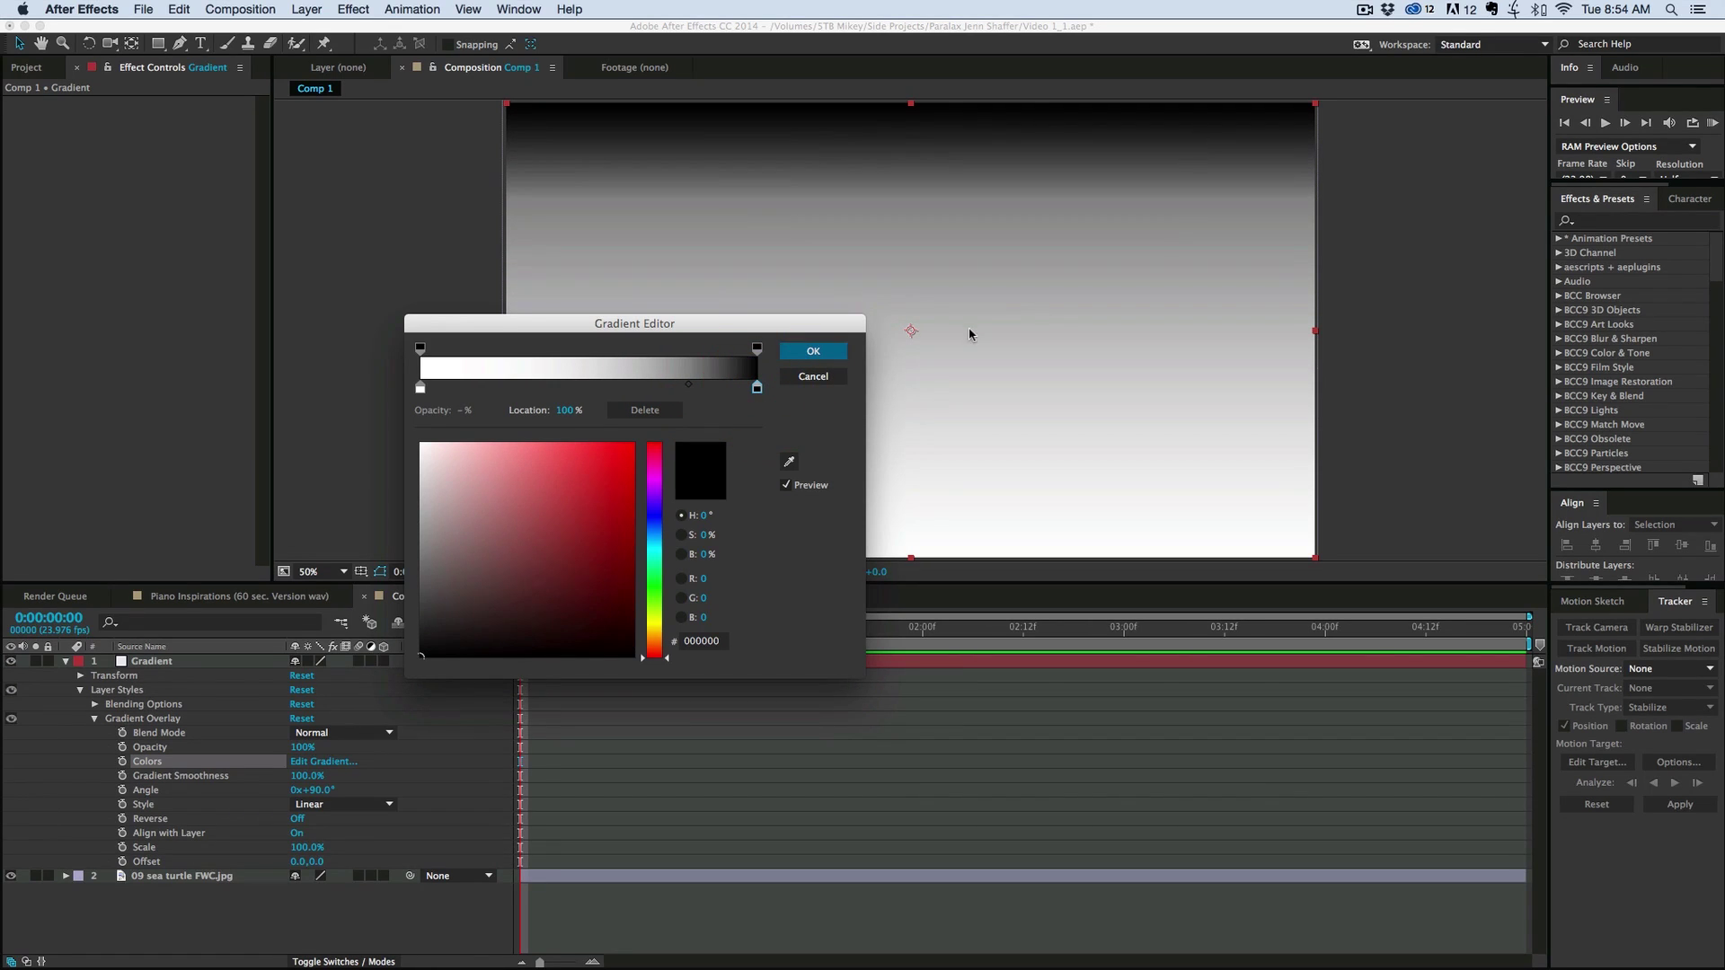
pyautogui.click(688, 389)
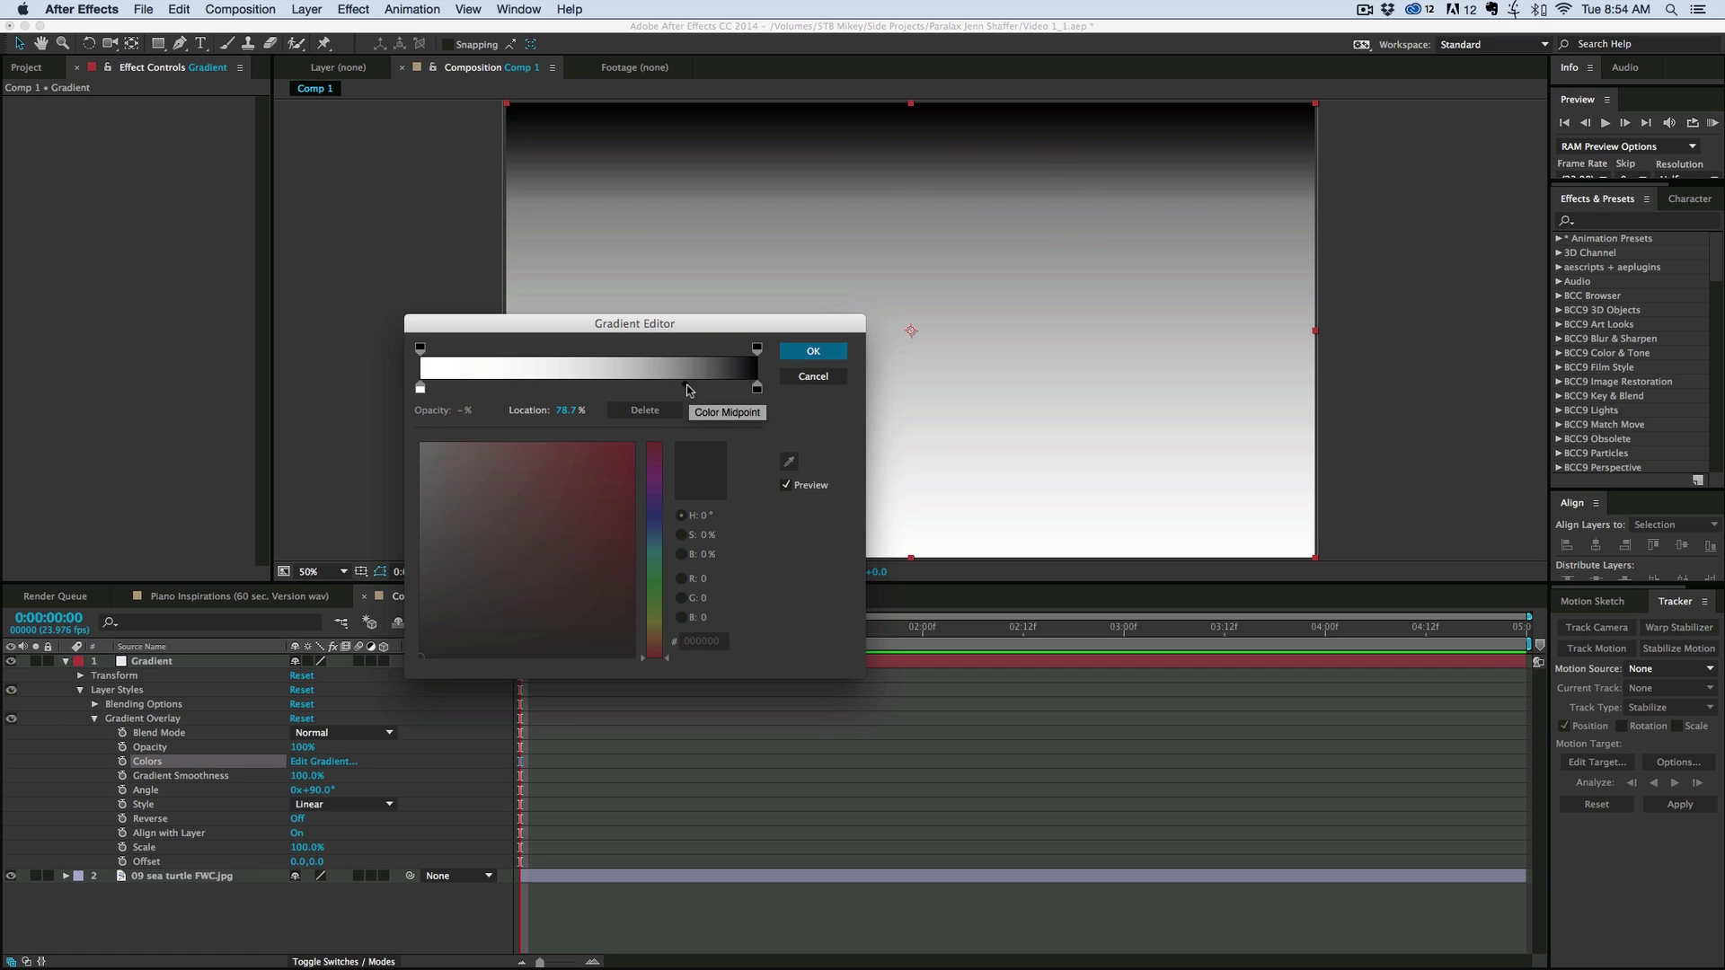
pyautogui.moveTo(688, 388); pyautogui.dragTo(688, 392)
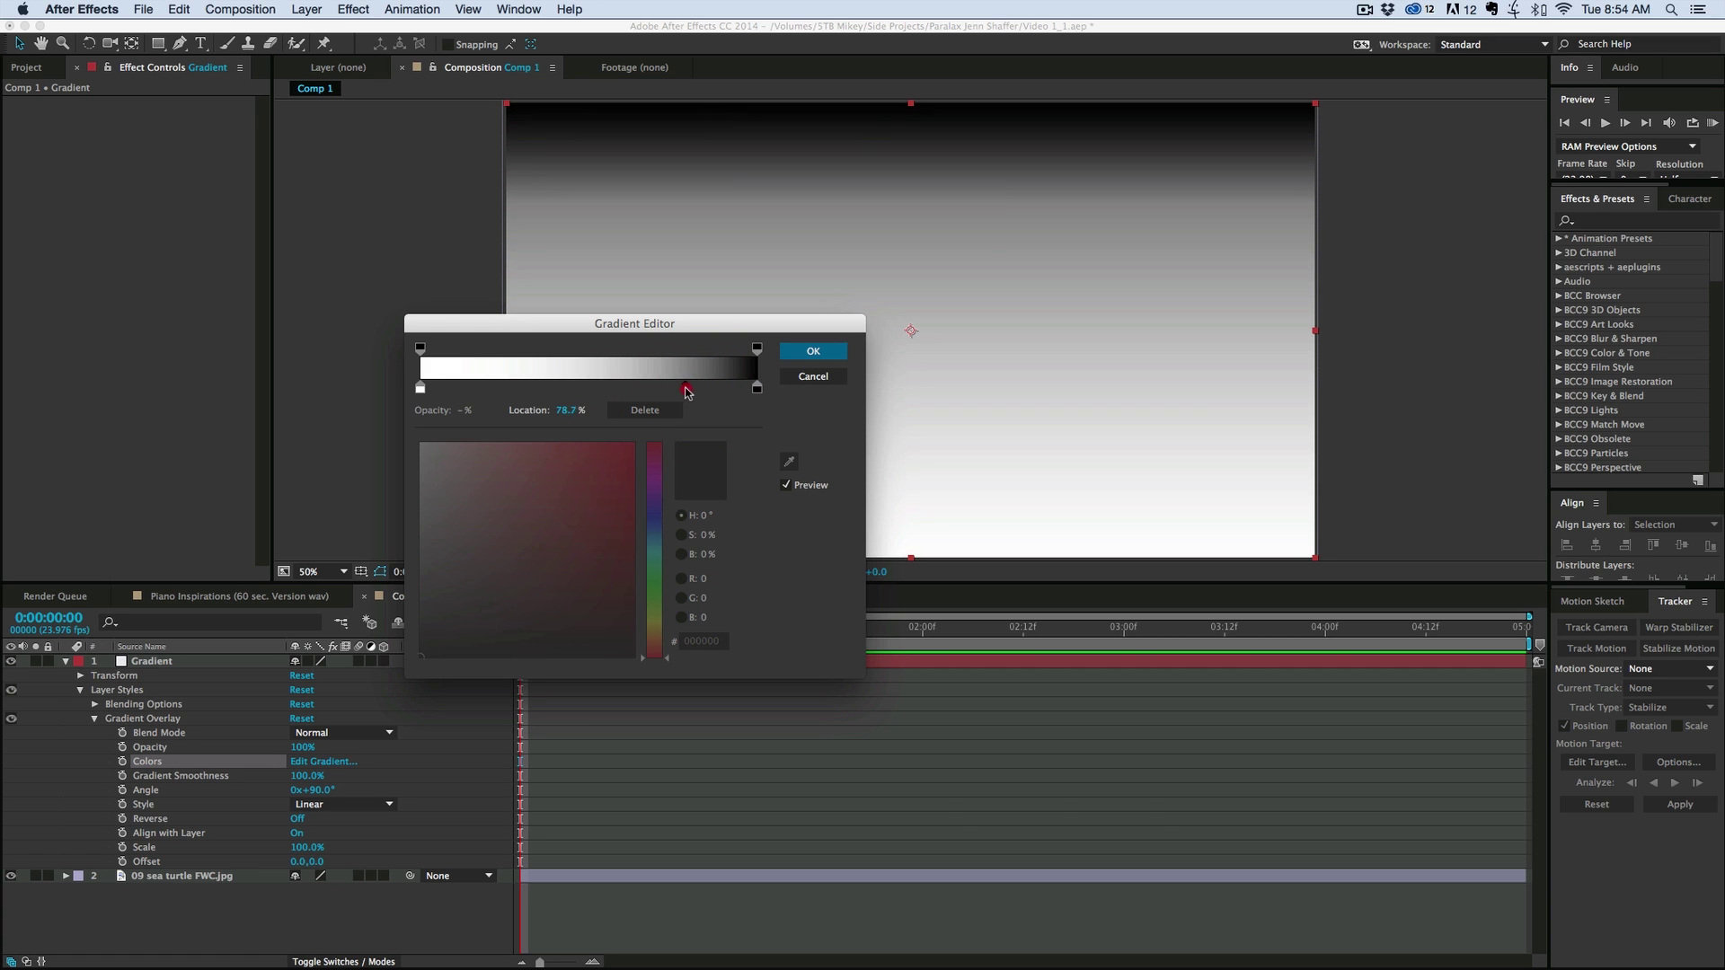
pyautogui.click(813, 352)
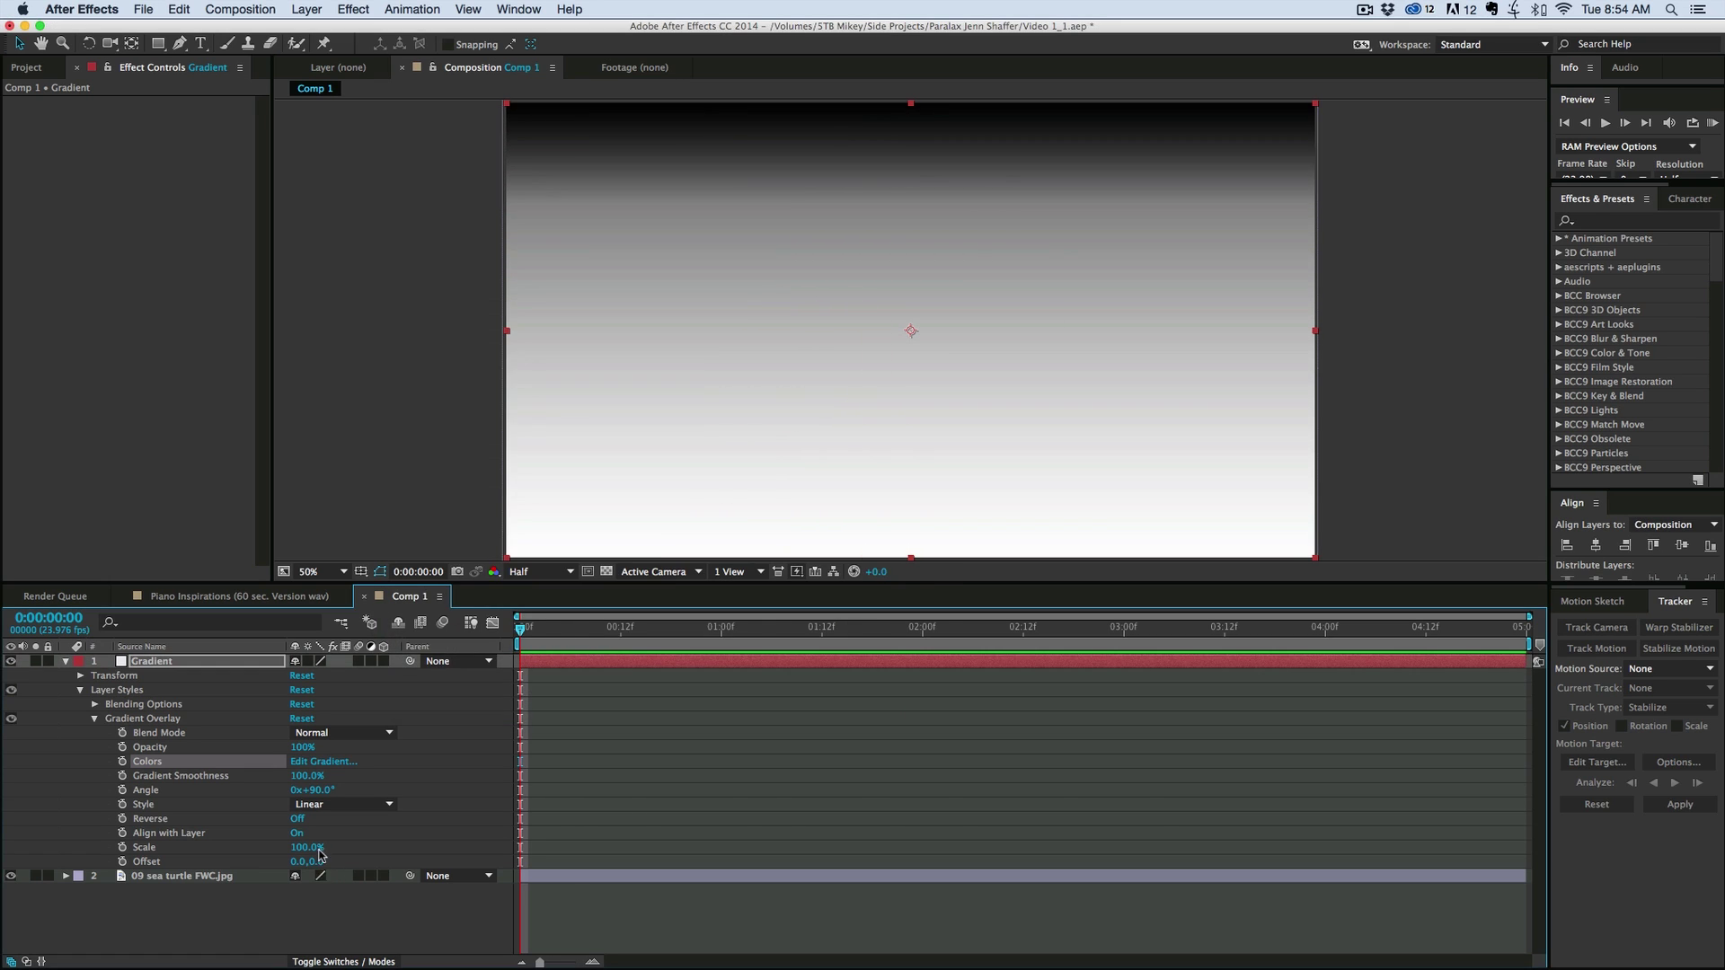
# - Set the overlay angle to 88° and begin pre-composing the Gradient layer
pyautogui.moveTo(313, 791); pyautogui.dragTo(313, 791)
pyautogui.press('F2')
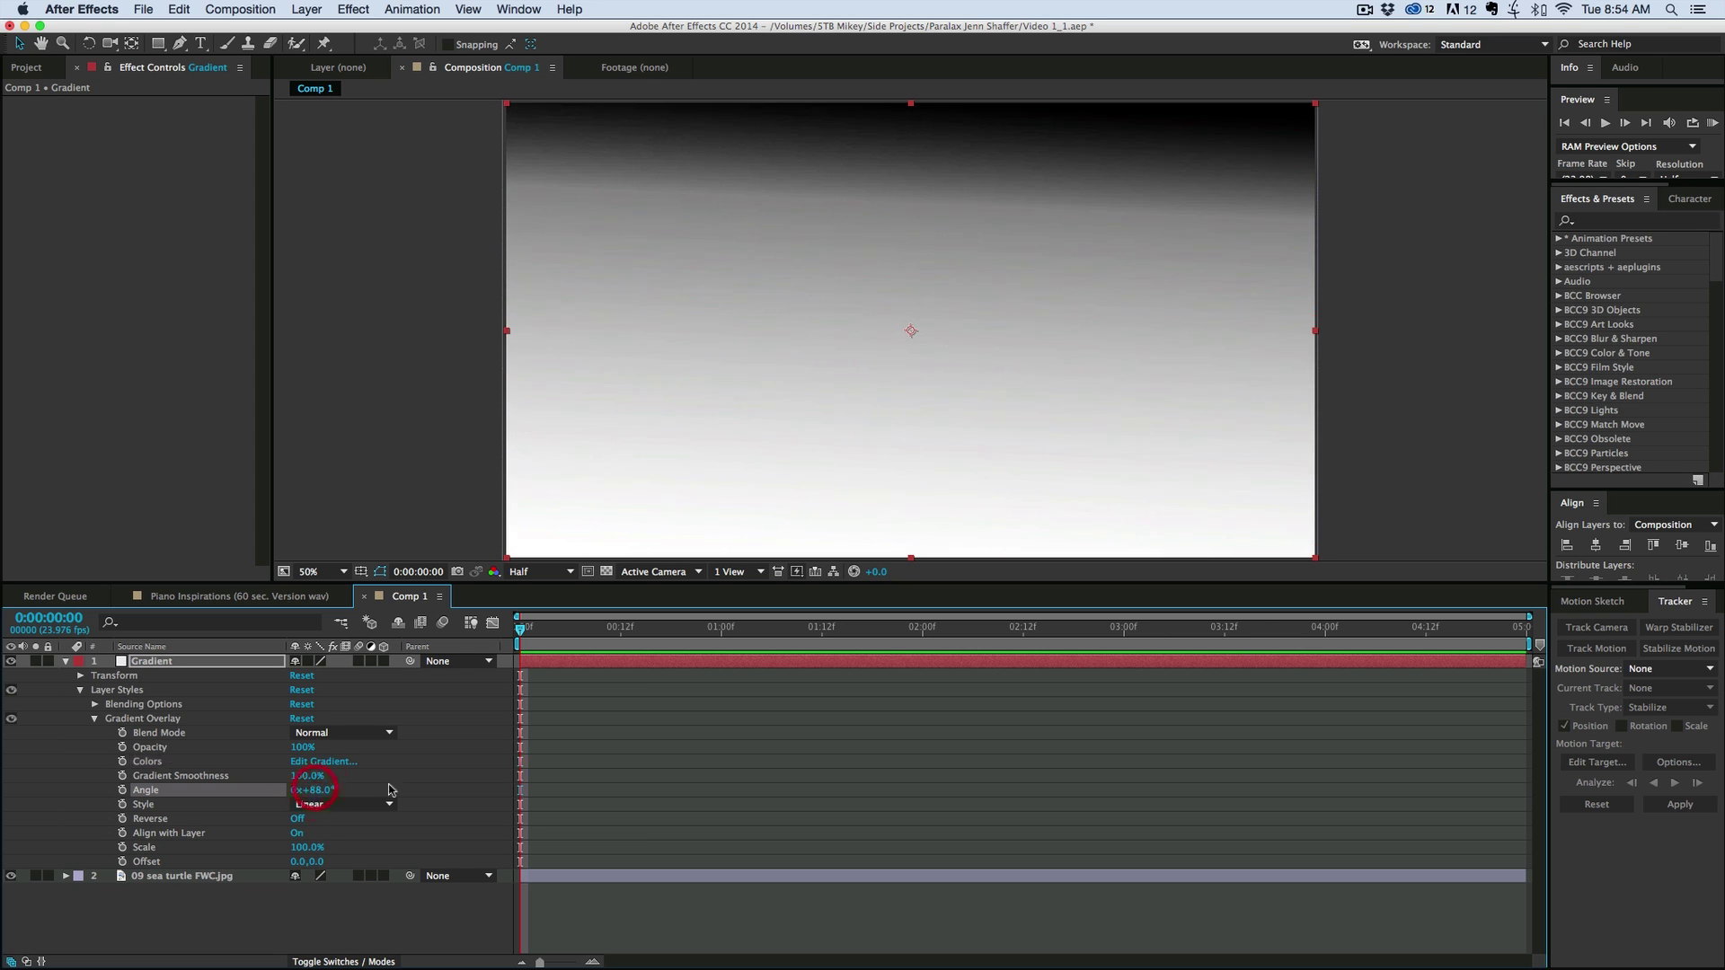
pyautogui.click(177, 664)
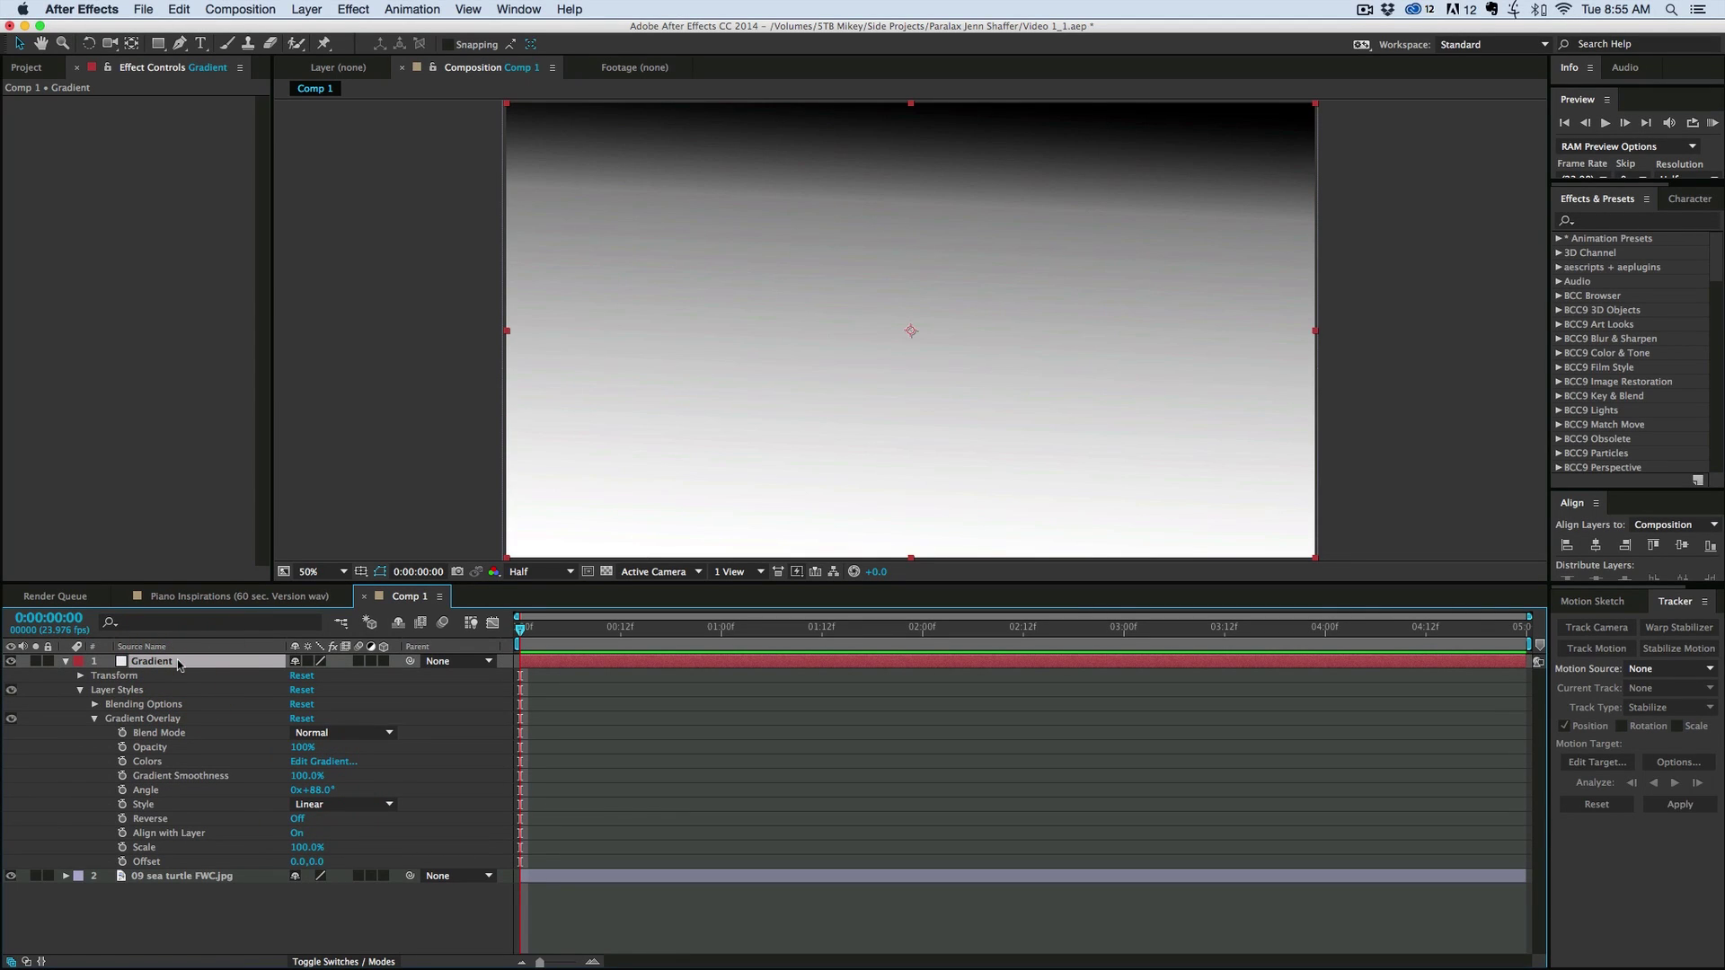
pyautogui.press('super+shift+c')
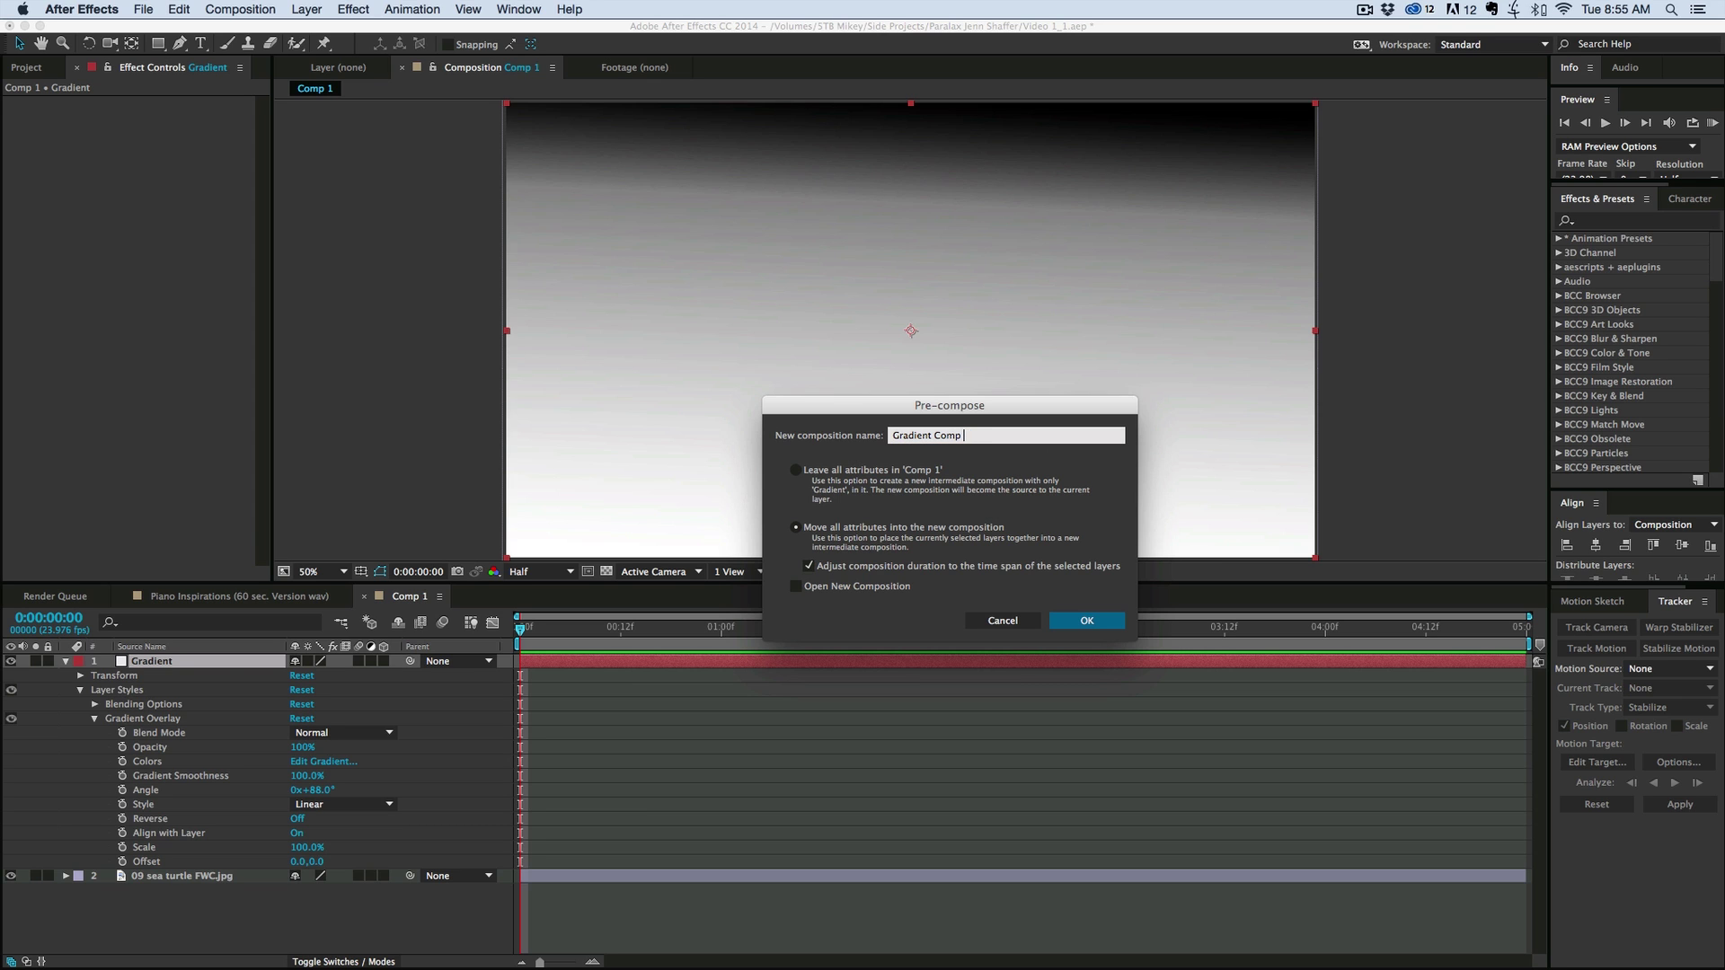
# - Nest Gradient as Gradient Comp, move the turtle photo above it, and duplicate it
pyautogui.press('Return')
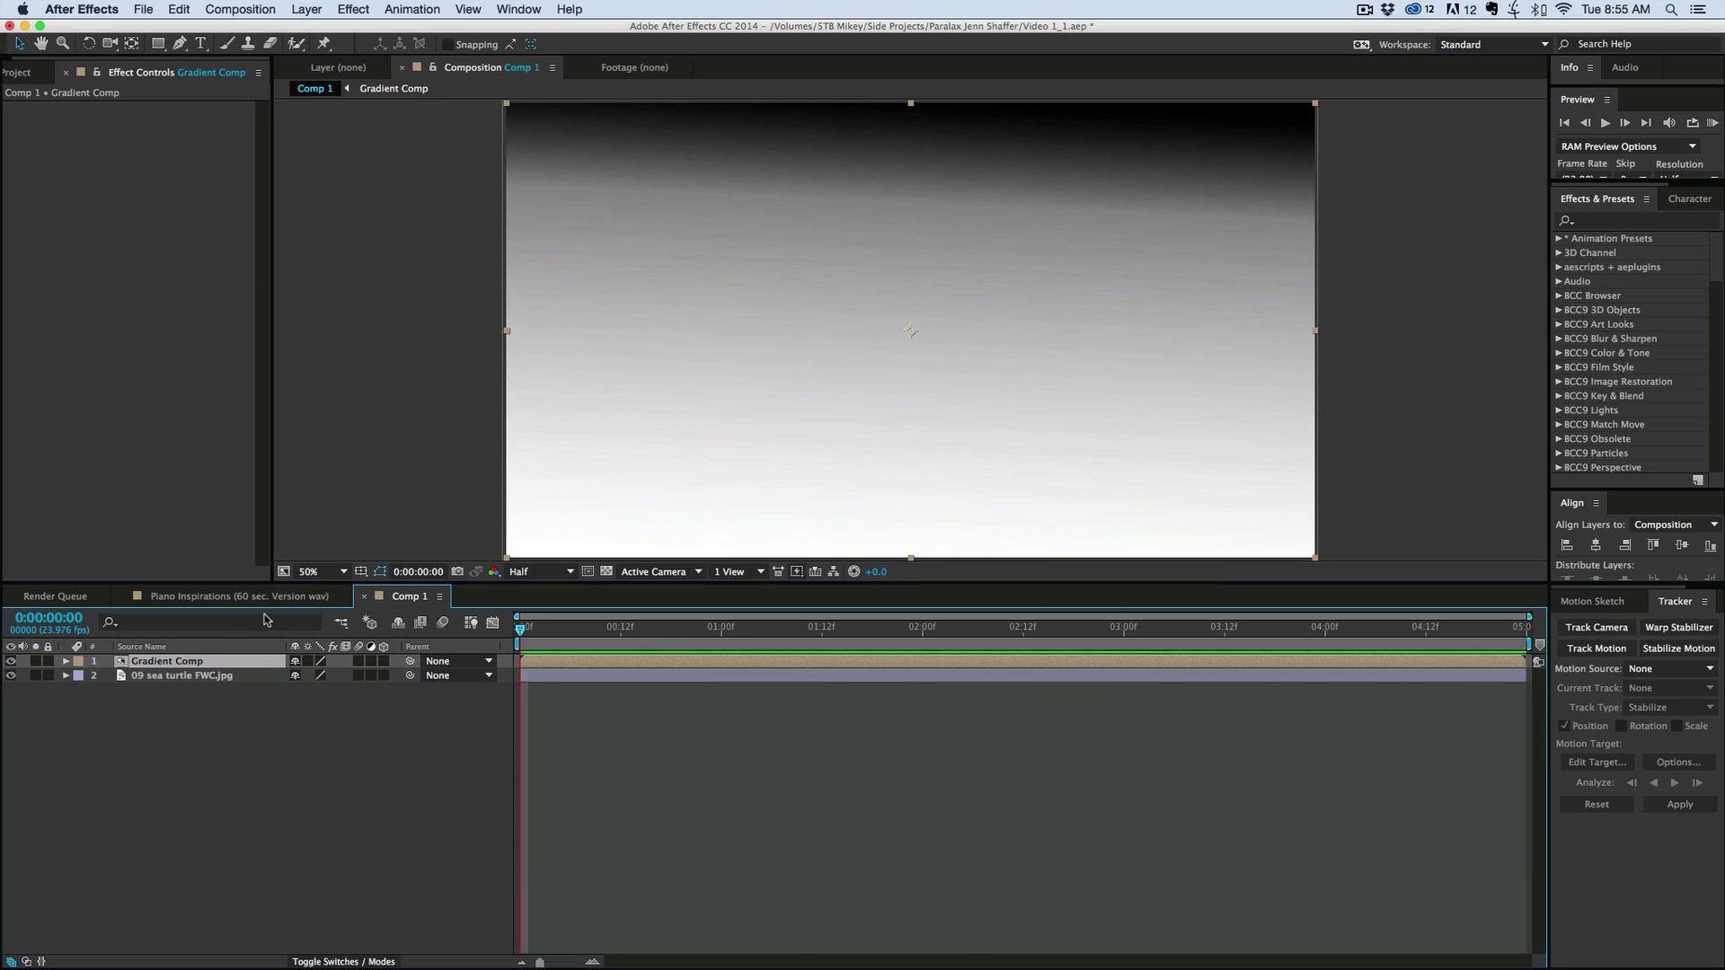
pyautogui.moveTo(207, 675); pyautogui.dragTo(201, 665)
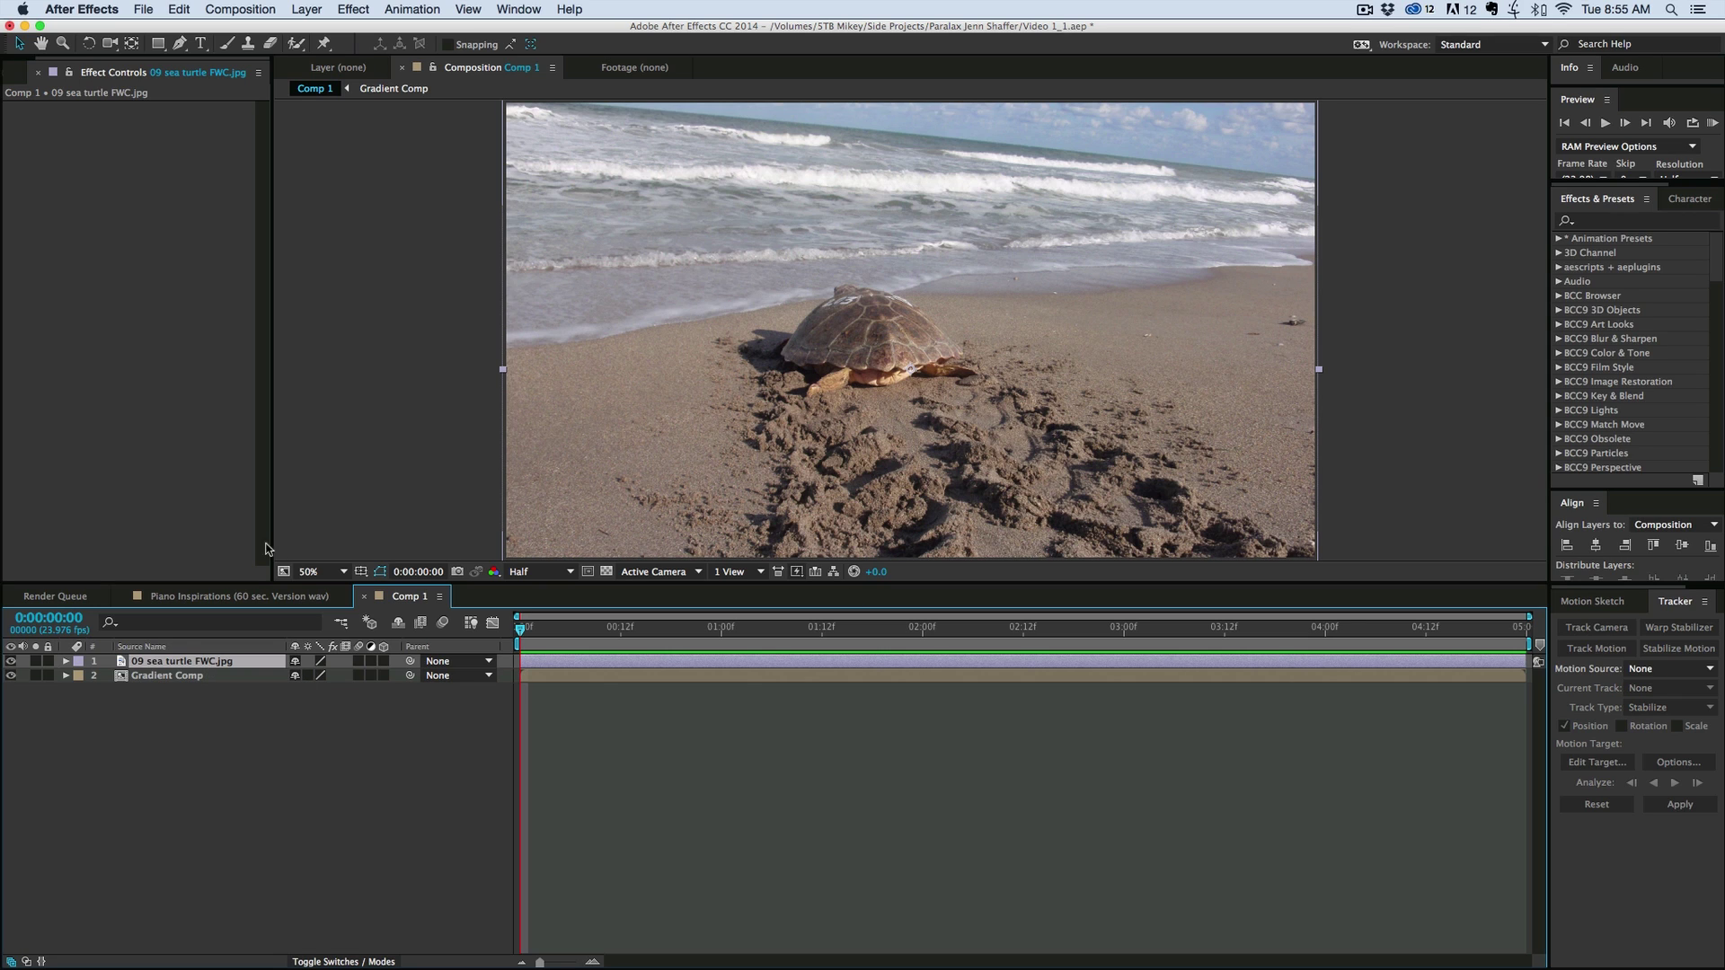
pyautogui.press('super+d')
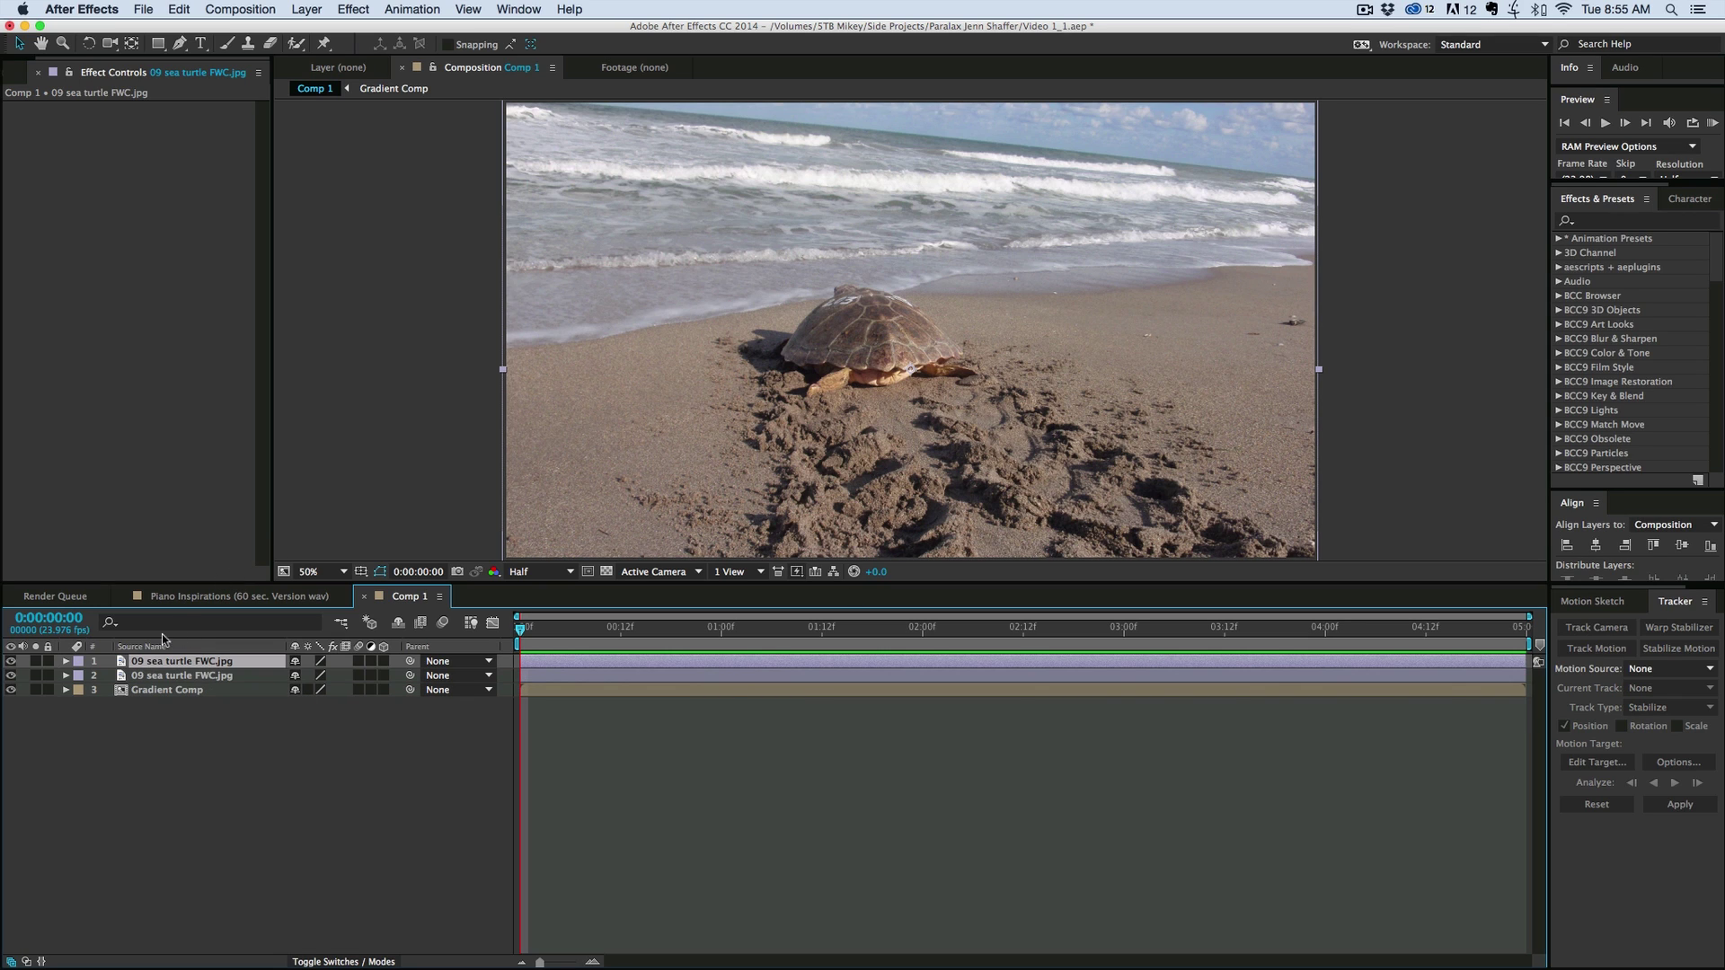
# - Pre-compose the second turtle photo copy as 'Turtle'
pyautogui.click(184, 678)
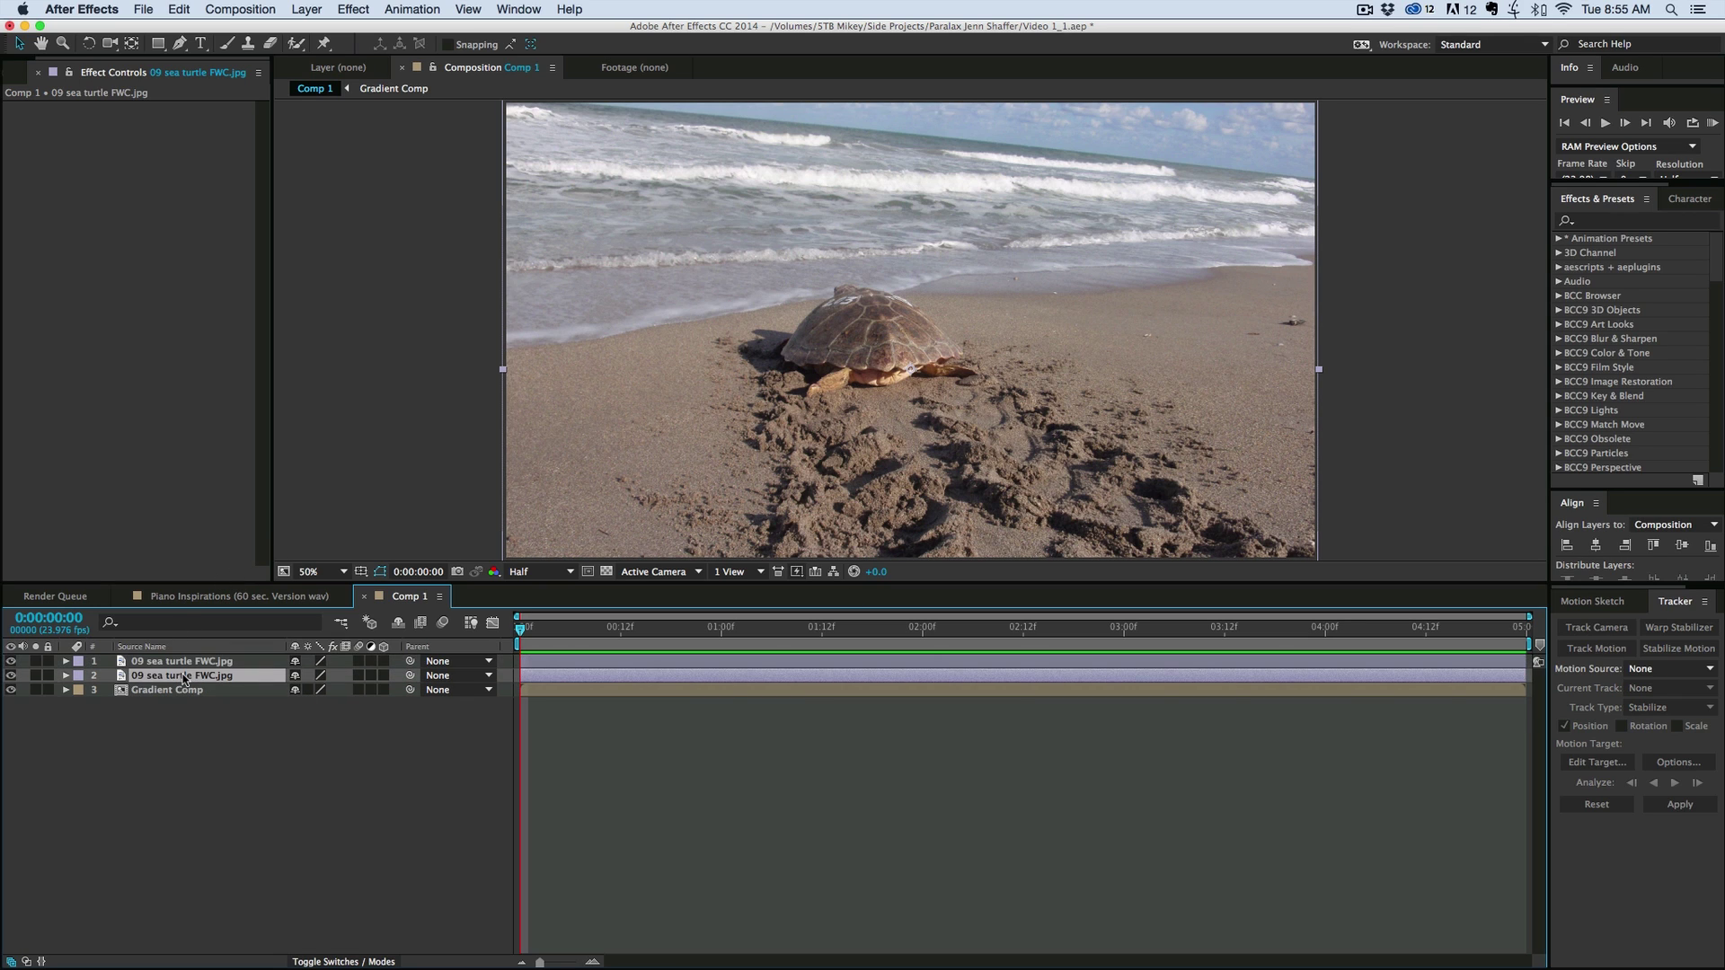
pyautogui.press('super+shift+c')
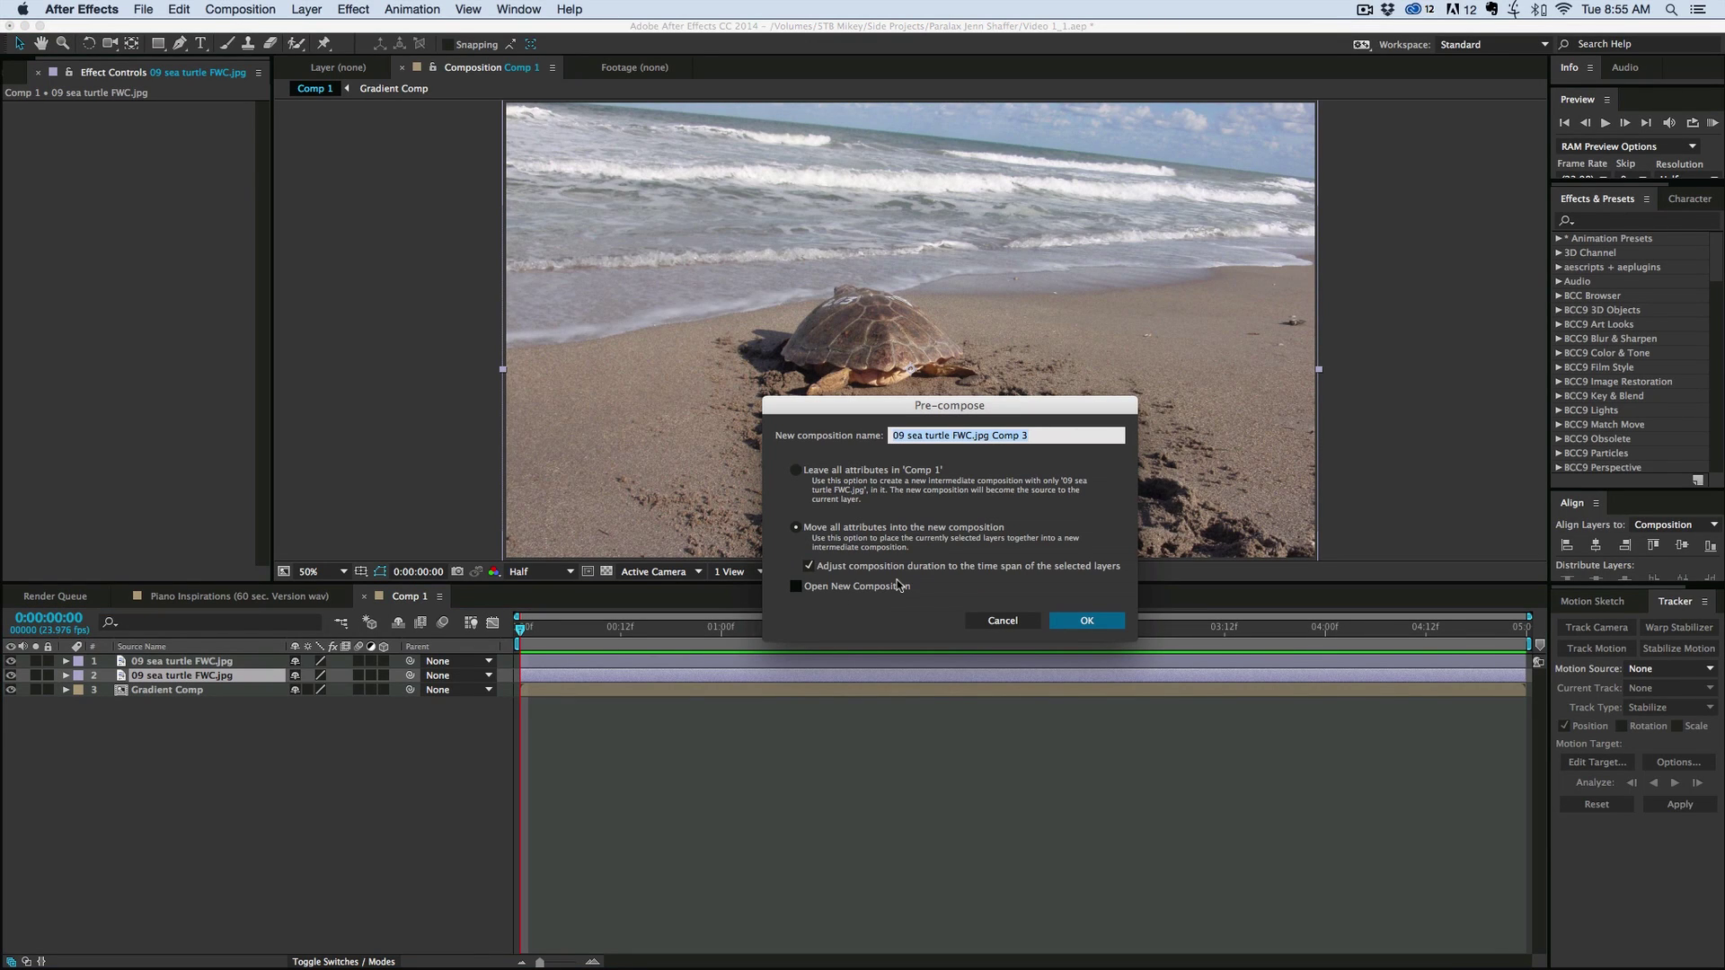
pyautogui.write('Tur')
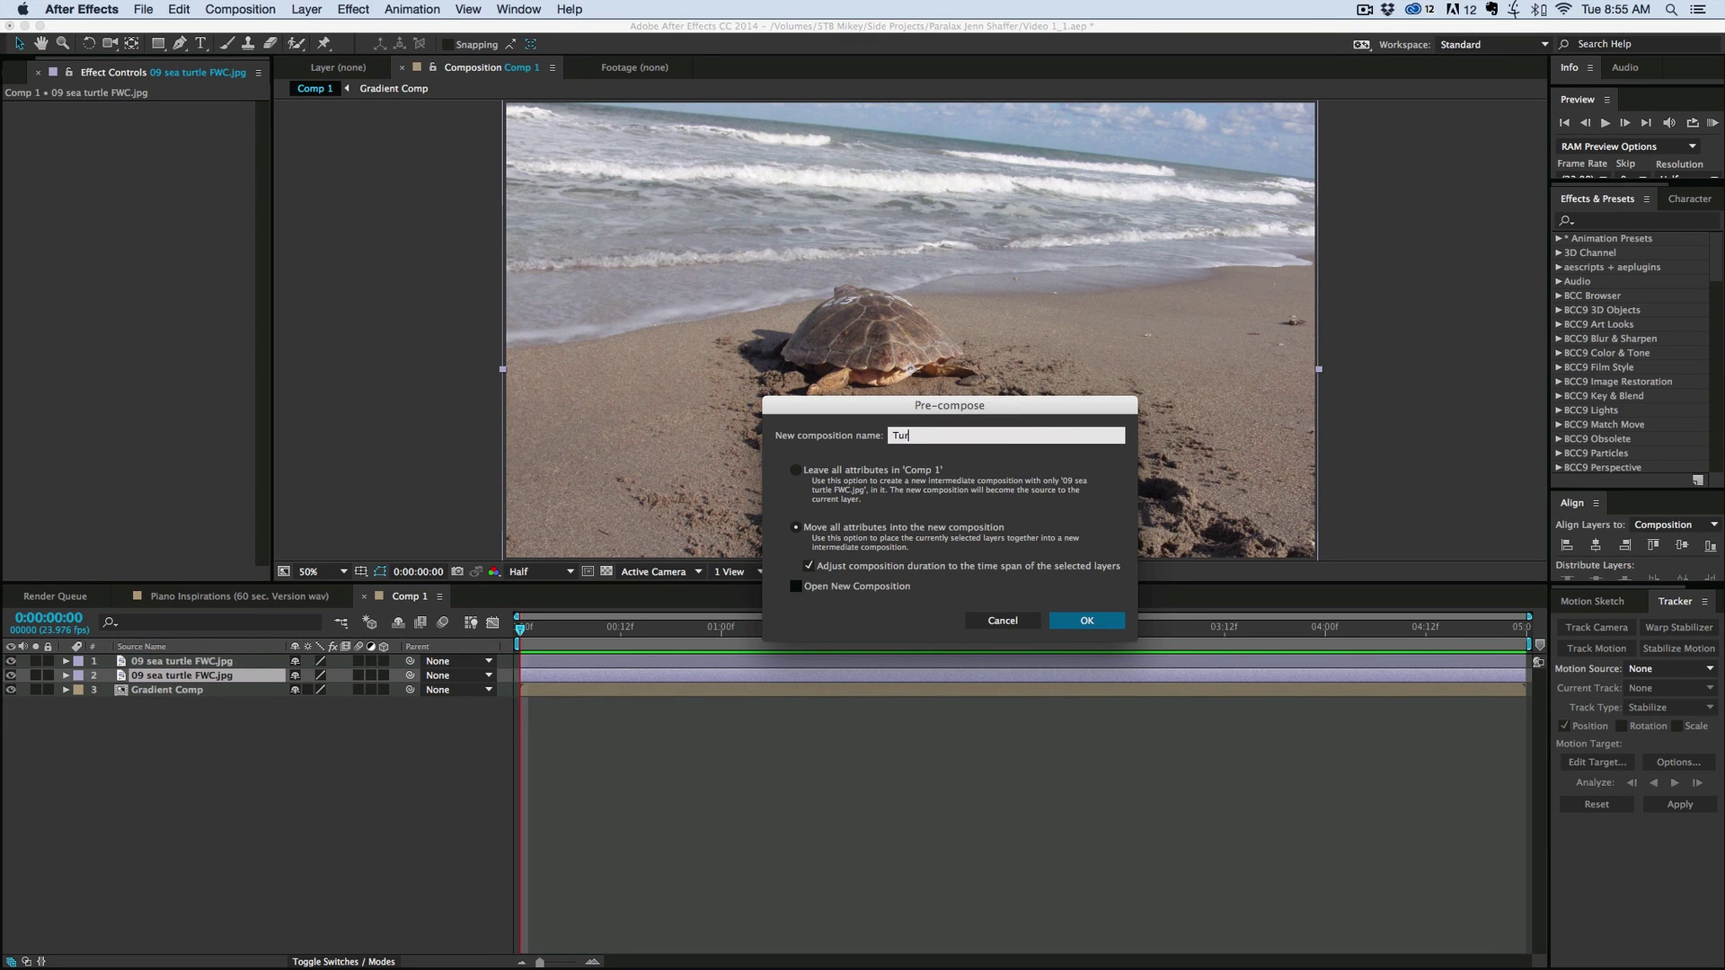
pyautogui.write('tle')
pyautogui.press('Return')
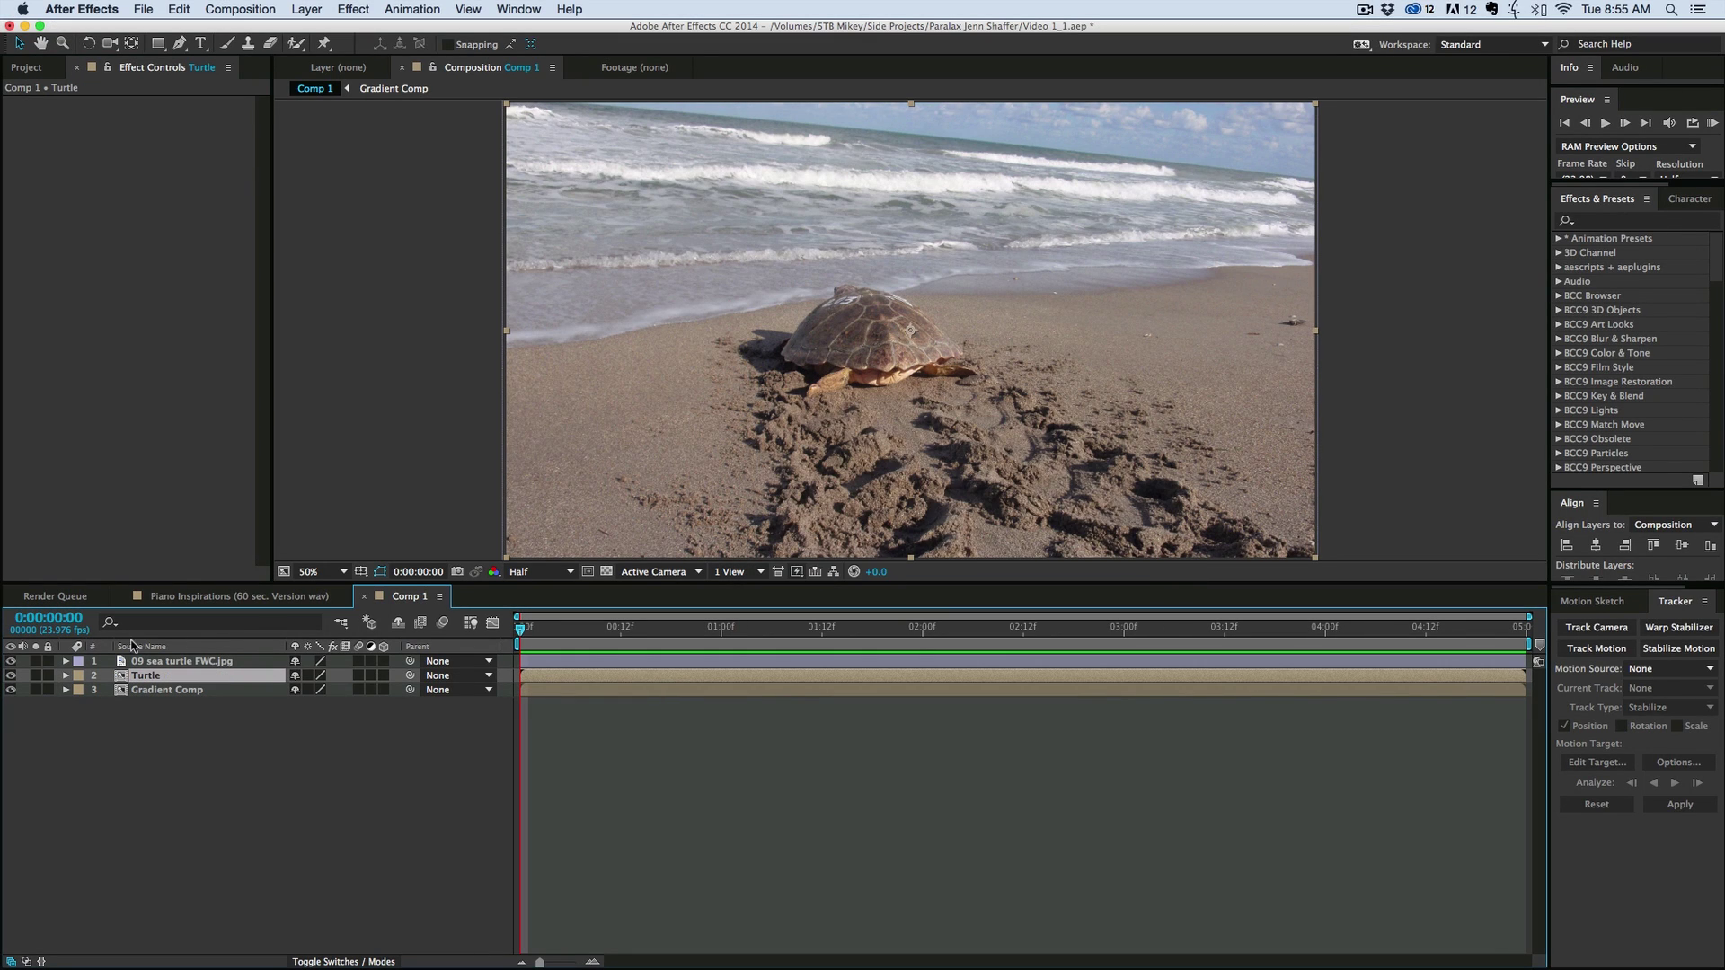
# - Hide the top turtle photo layer and select the Turtle layer
pyautogui.click(12, 661)
pyautogui.click(192, 716)
pyautogui.click(190, 679)
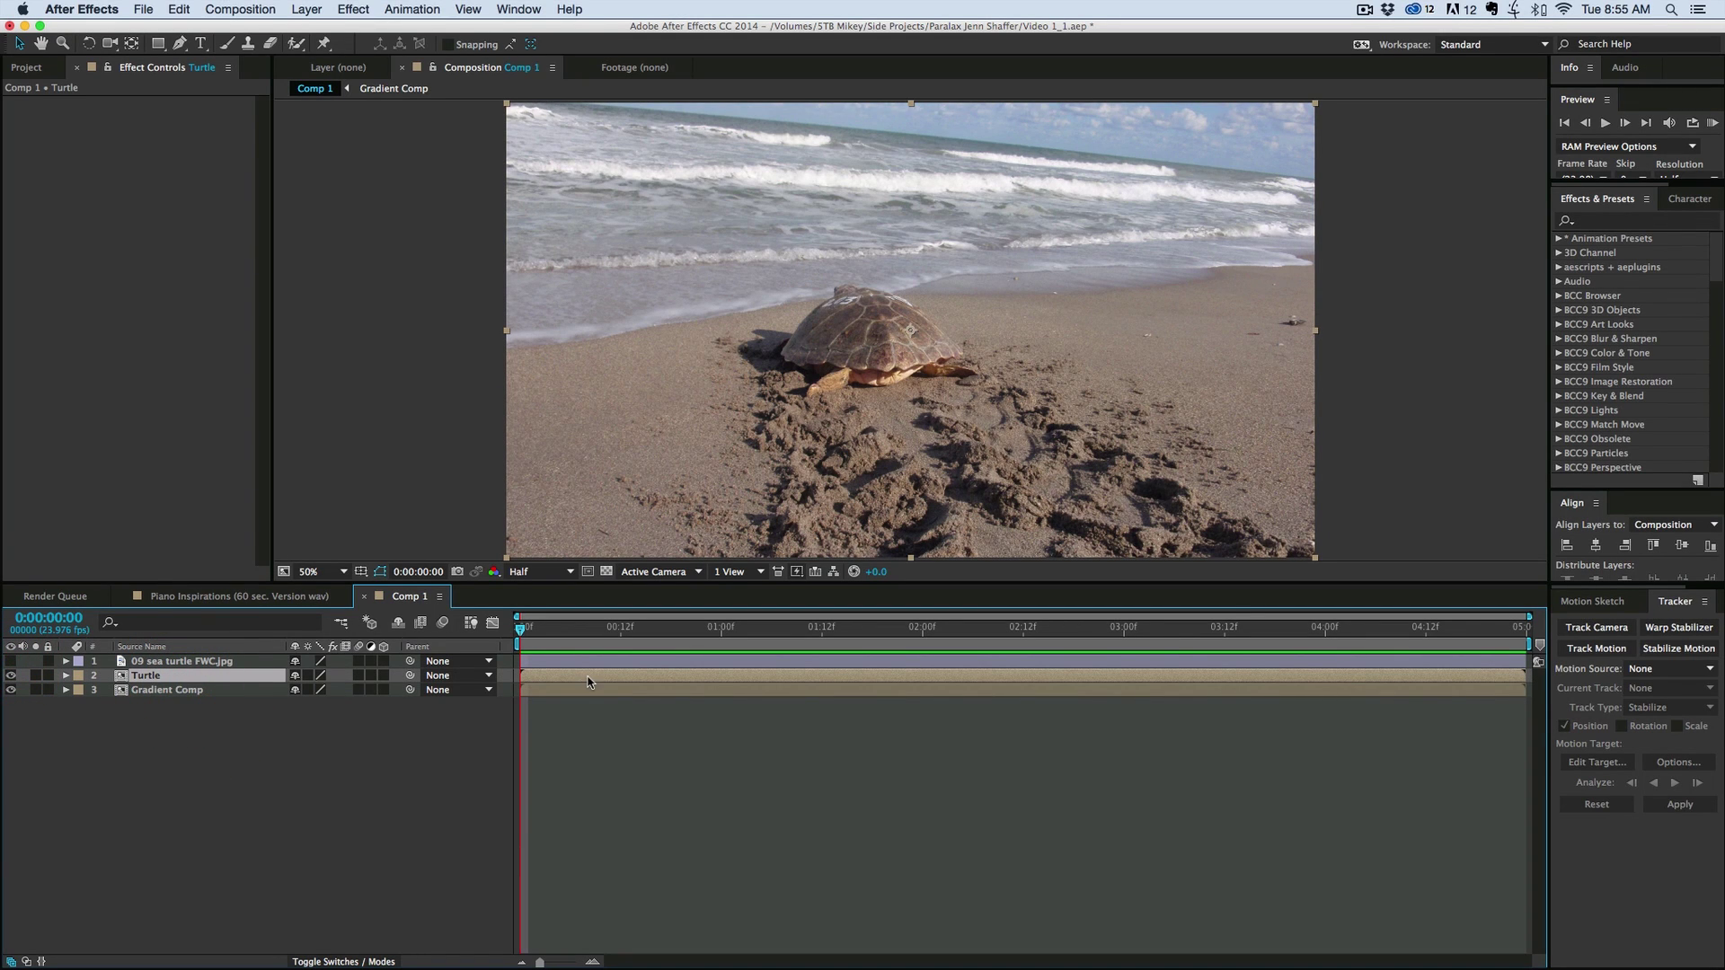
# - Apply Displacement Map to Turtle, driven by 3. Gradient Comp, with 0 horizontal displacement
pyautogui.click(305, 11)
pyautogui.moveTo(346, 10)
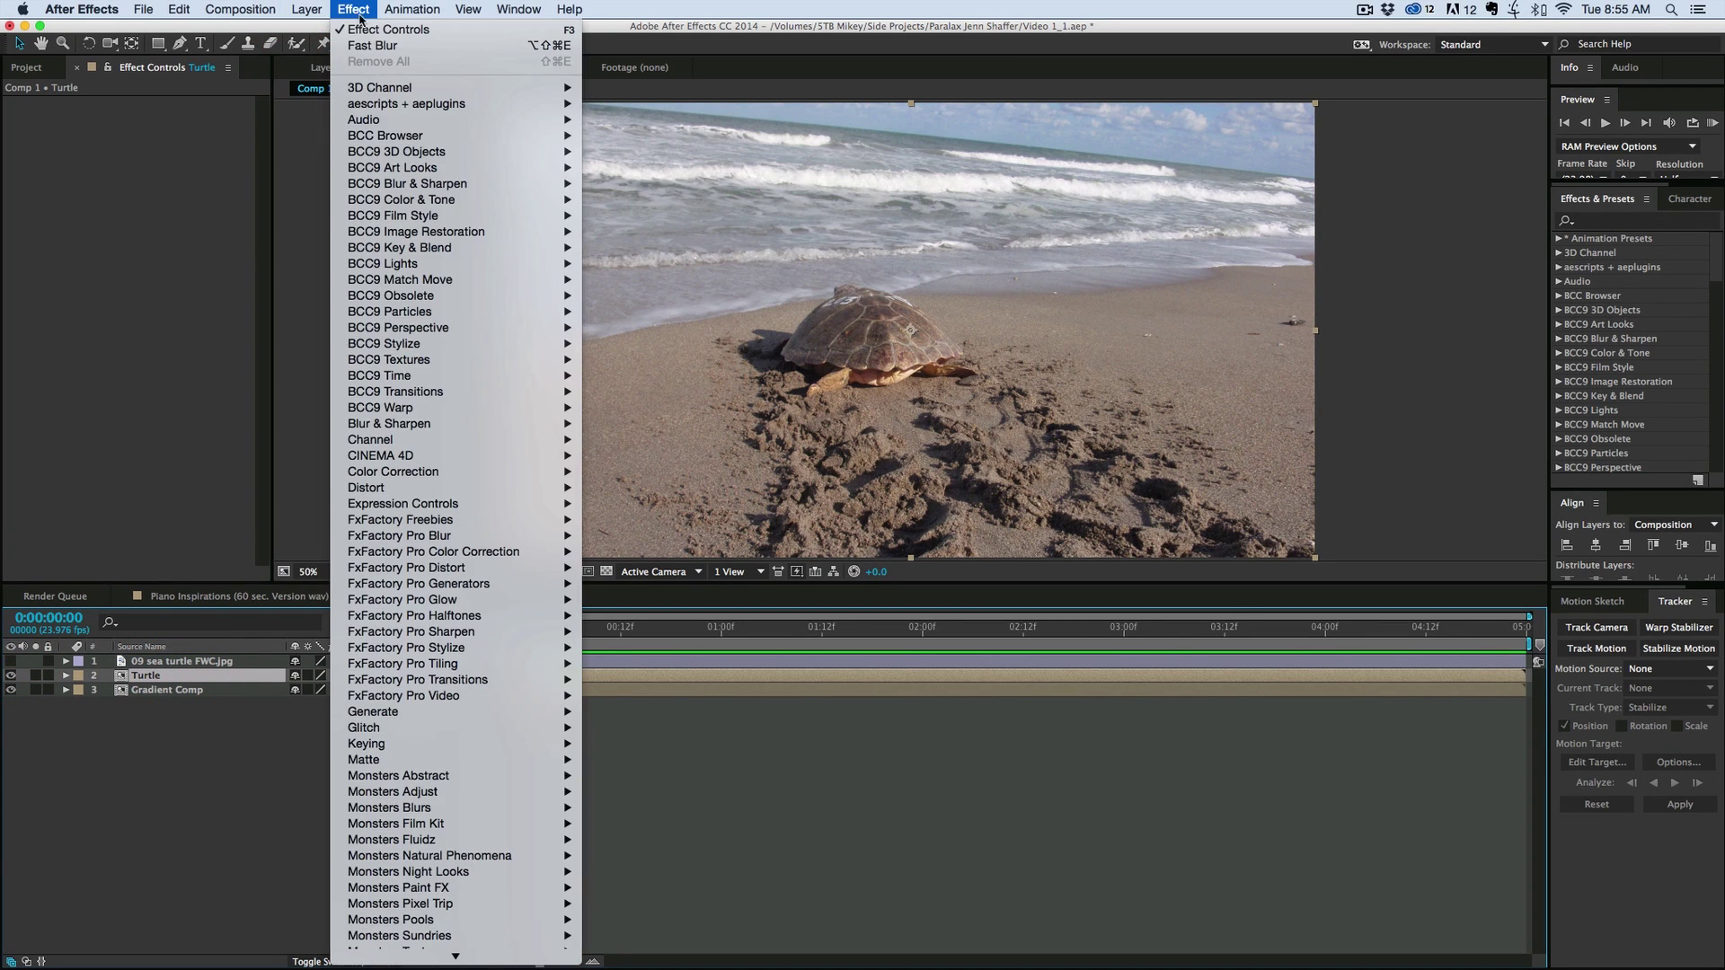
pyautogui.moveTo(389, 494)
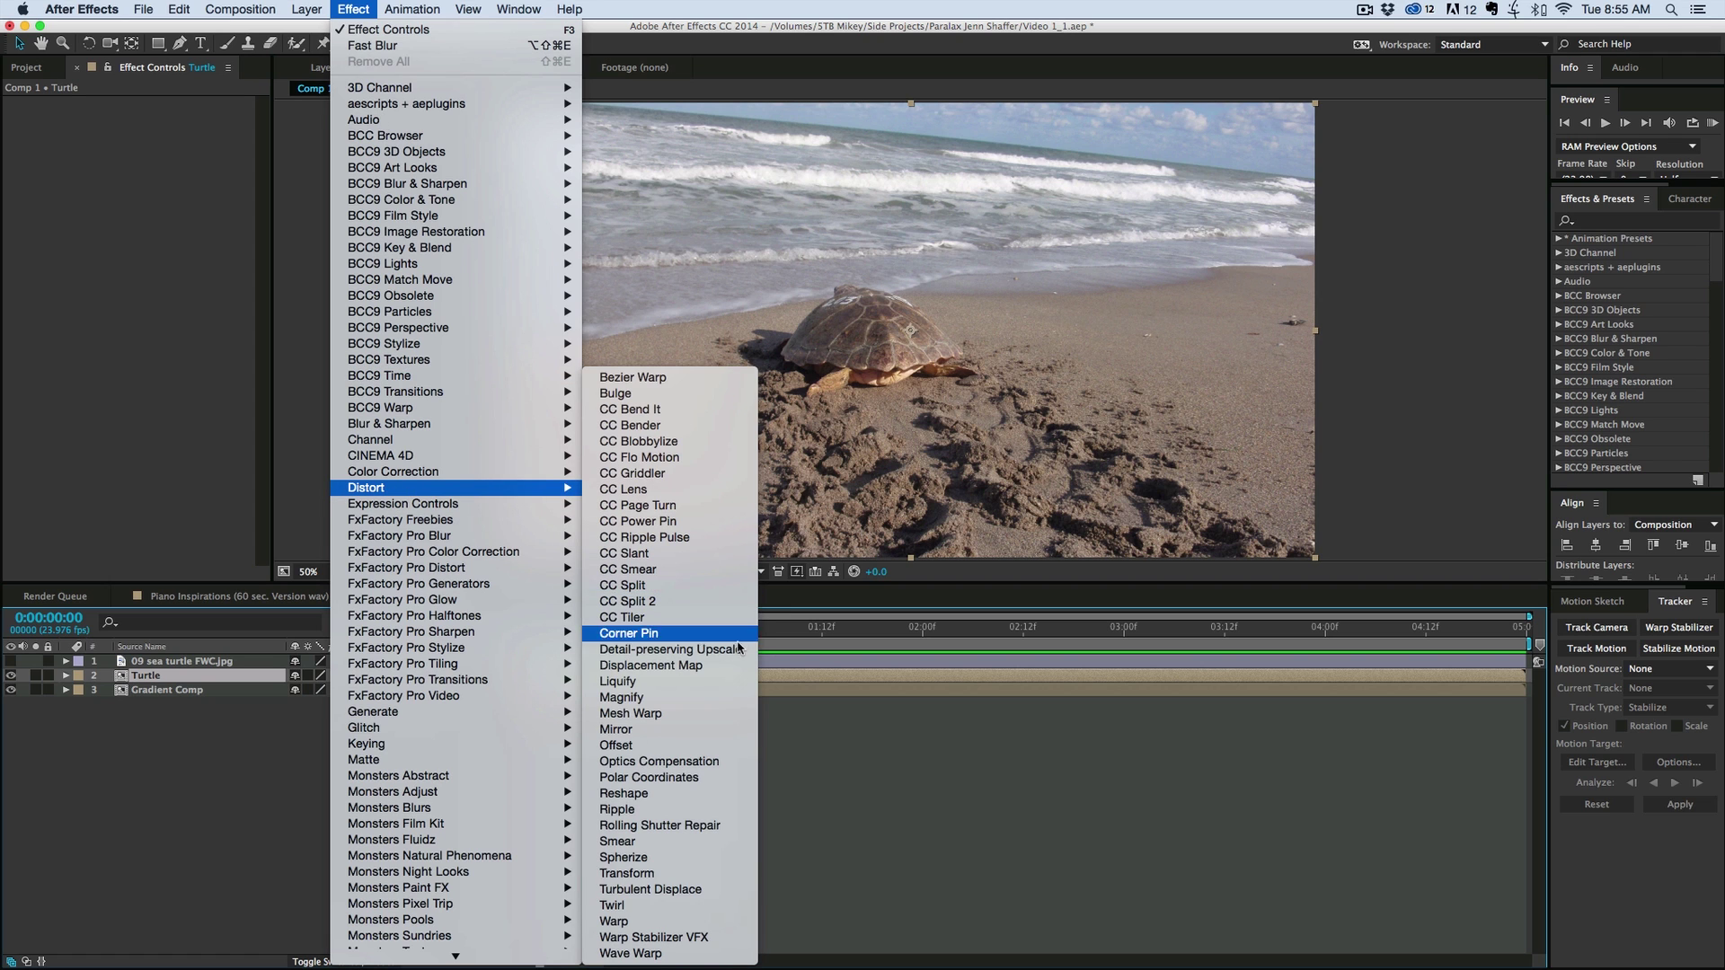
pyautogui.click(730, 669)
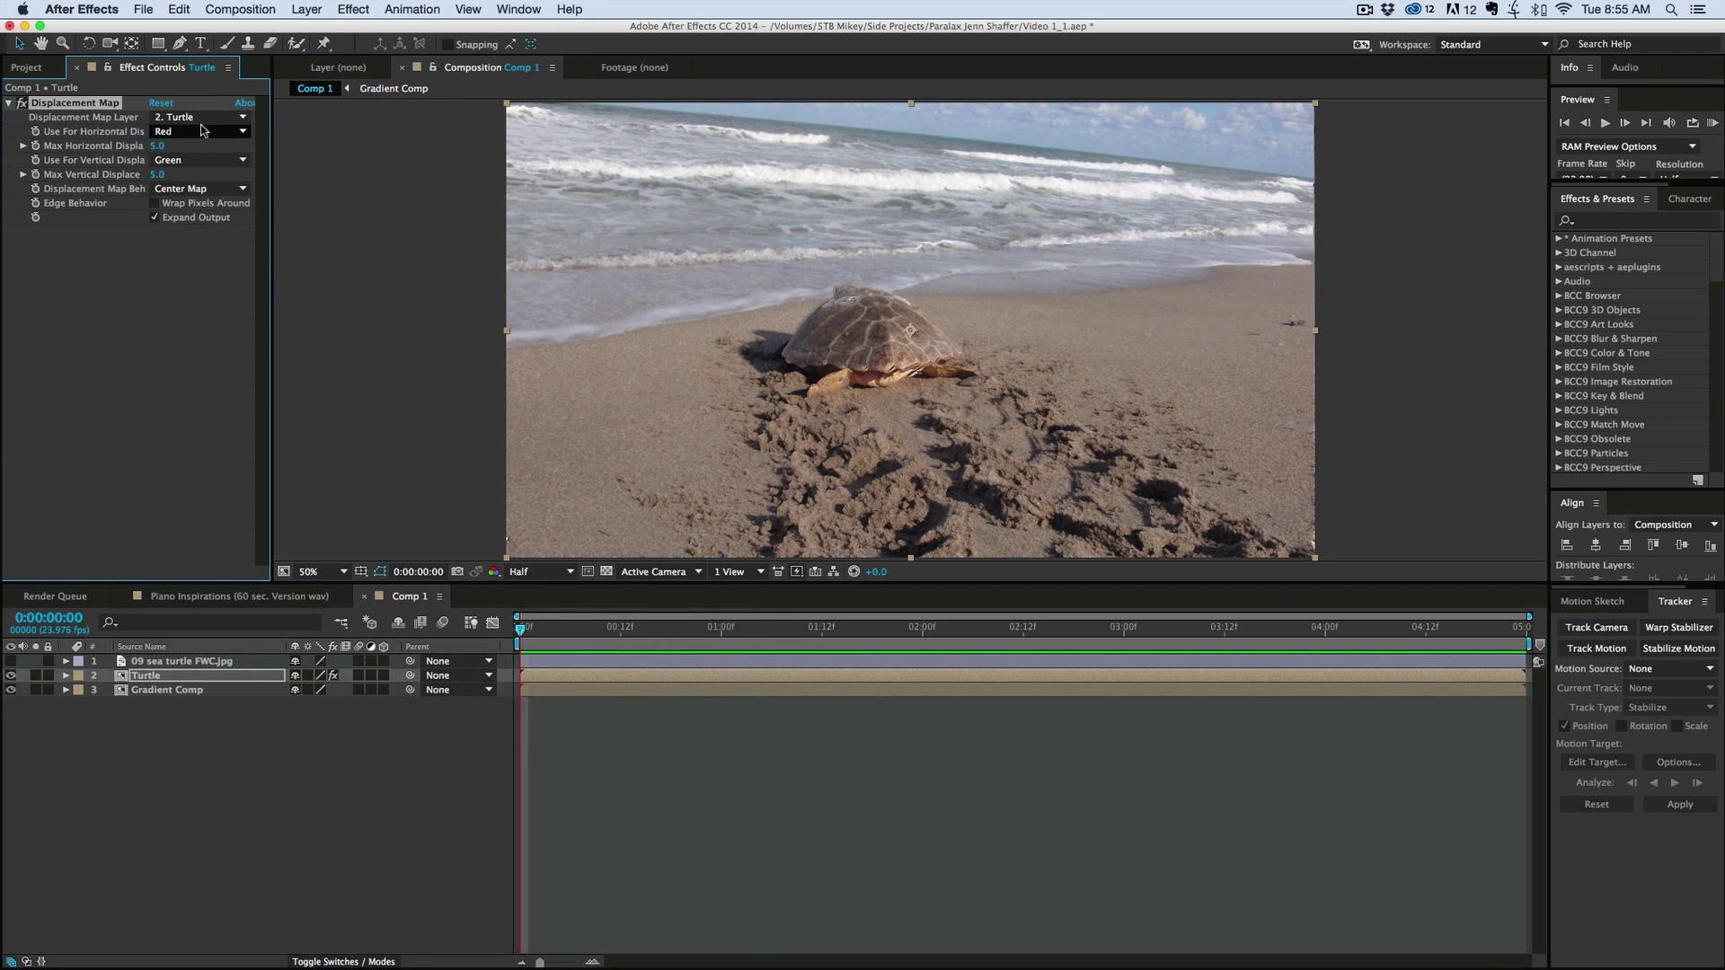
pyautogui.click(198, 117)
pyautogui.click(200, 196)
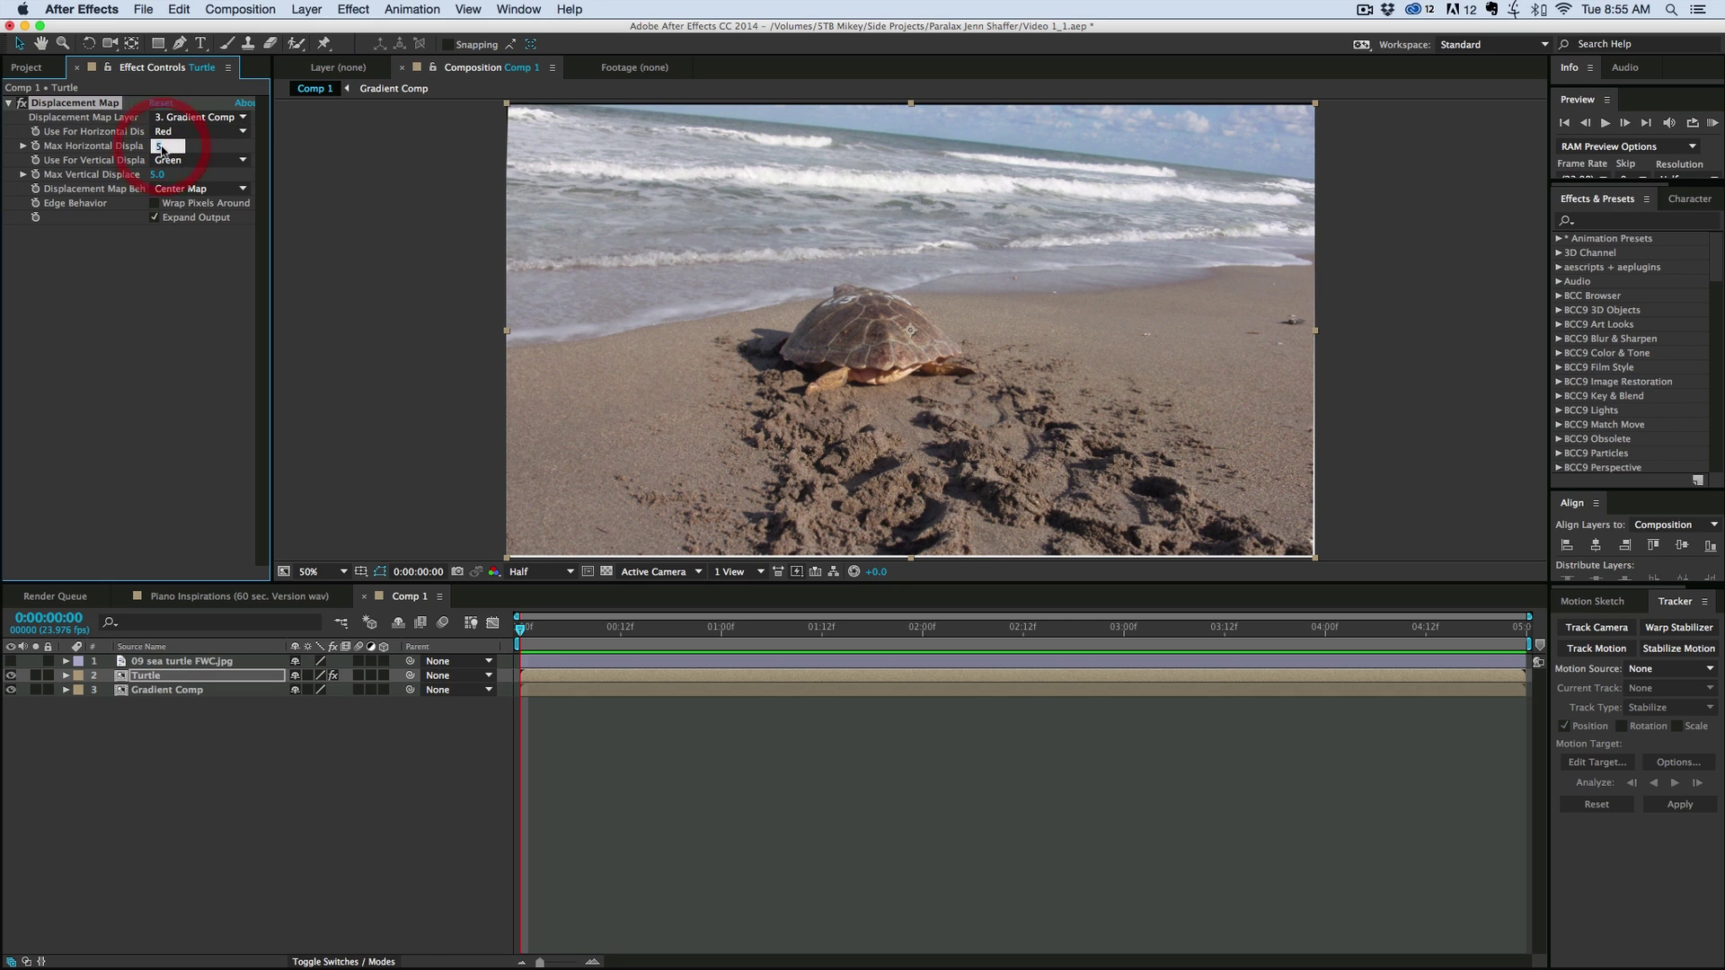
pyautogui.write('0')
pyautogui.press('Tab')
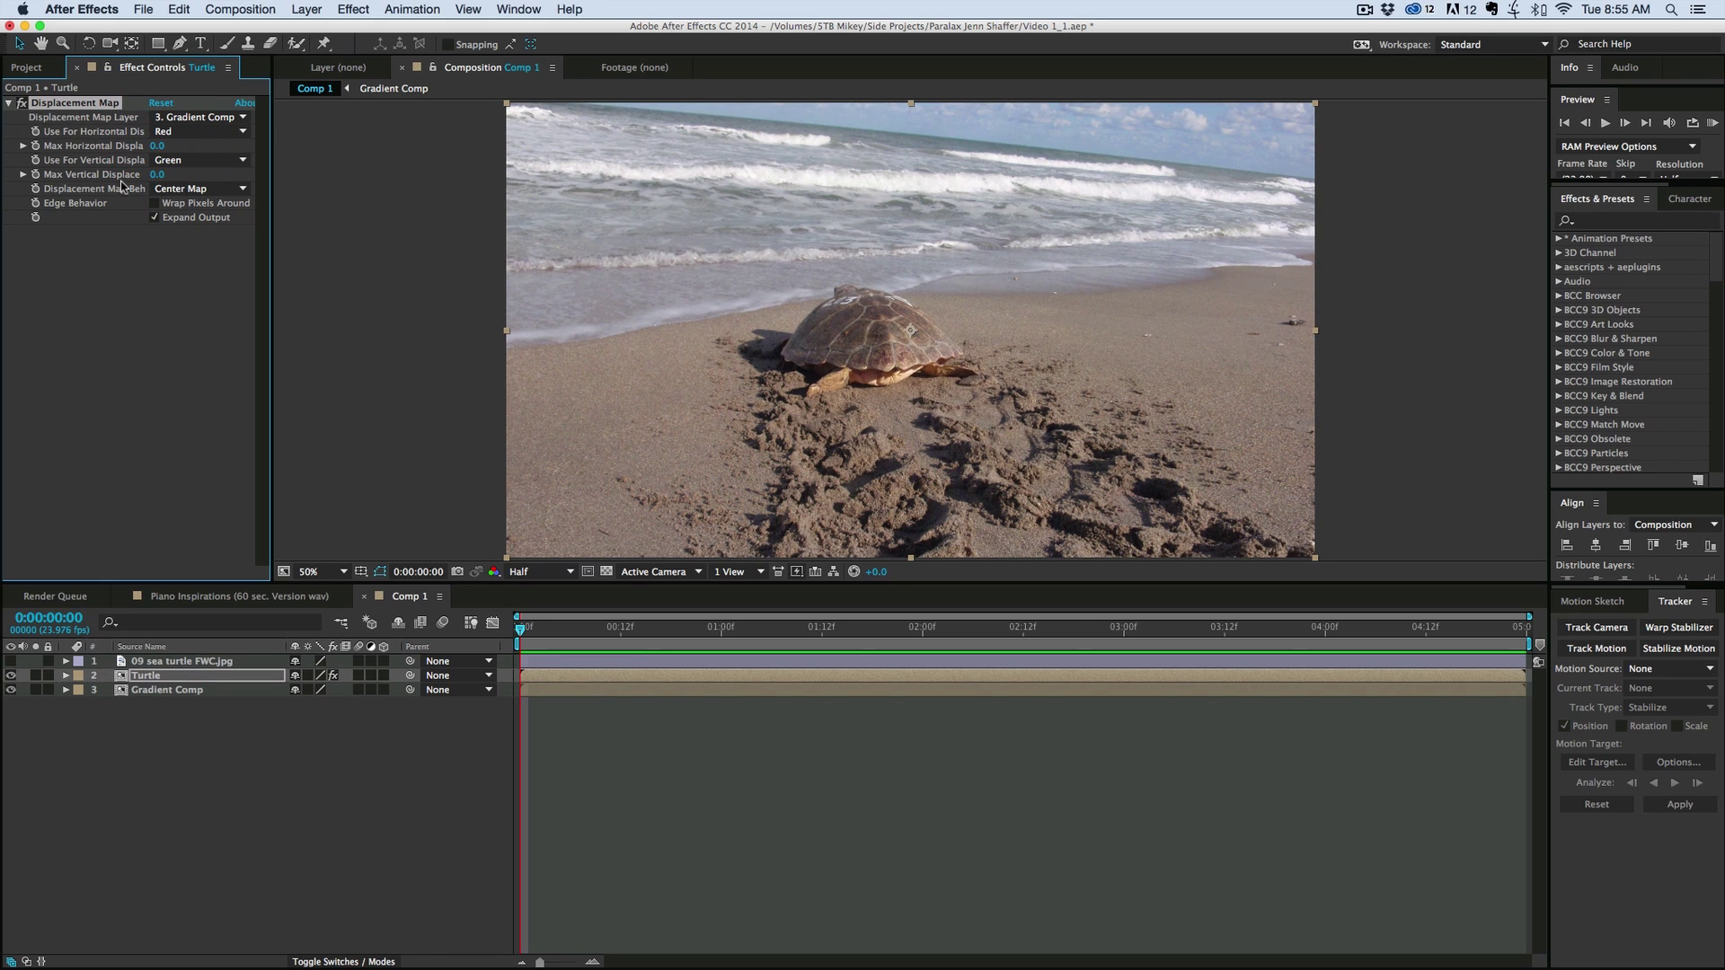
pyautogui.moveTo(159, 178)
pyautogui.mouseDown()
pyautogui.moveTo(404, 186)
pyautogui.moveTo(18, 151)
pyautogui.moveTo(63, 151)
pyautogui.mouseUp()
# - Open Gradient Comp and expand the Gradient layer's Gradient Overlay settings
pyautogui.click(566, 688)
pyautogui.doubleClick(566, 689)
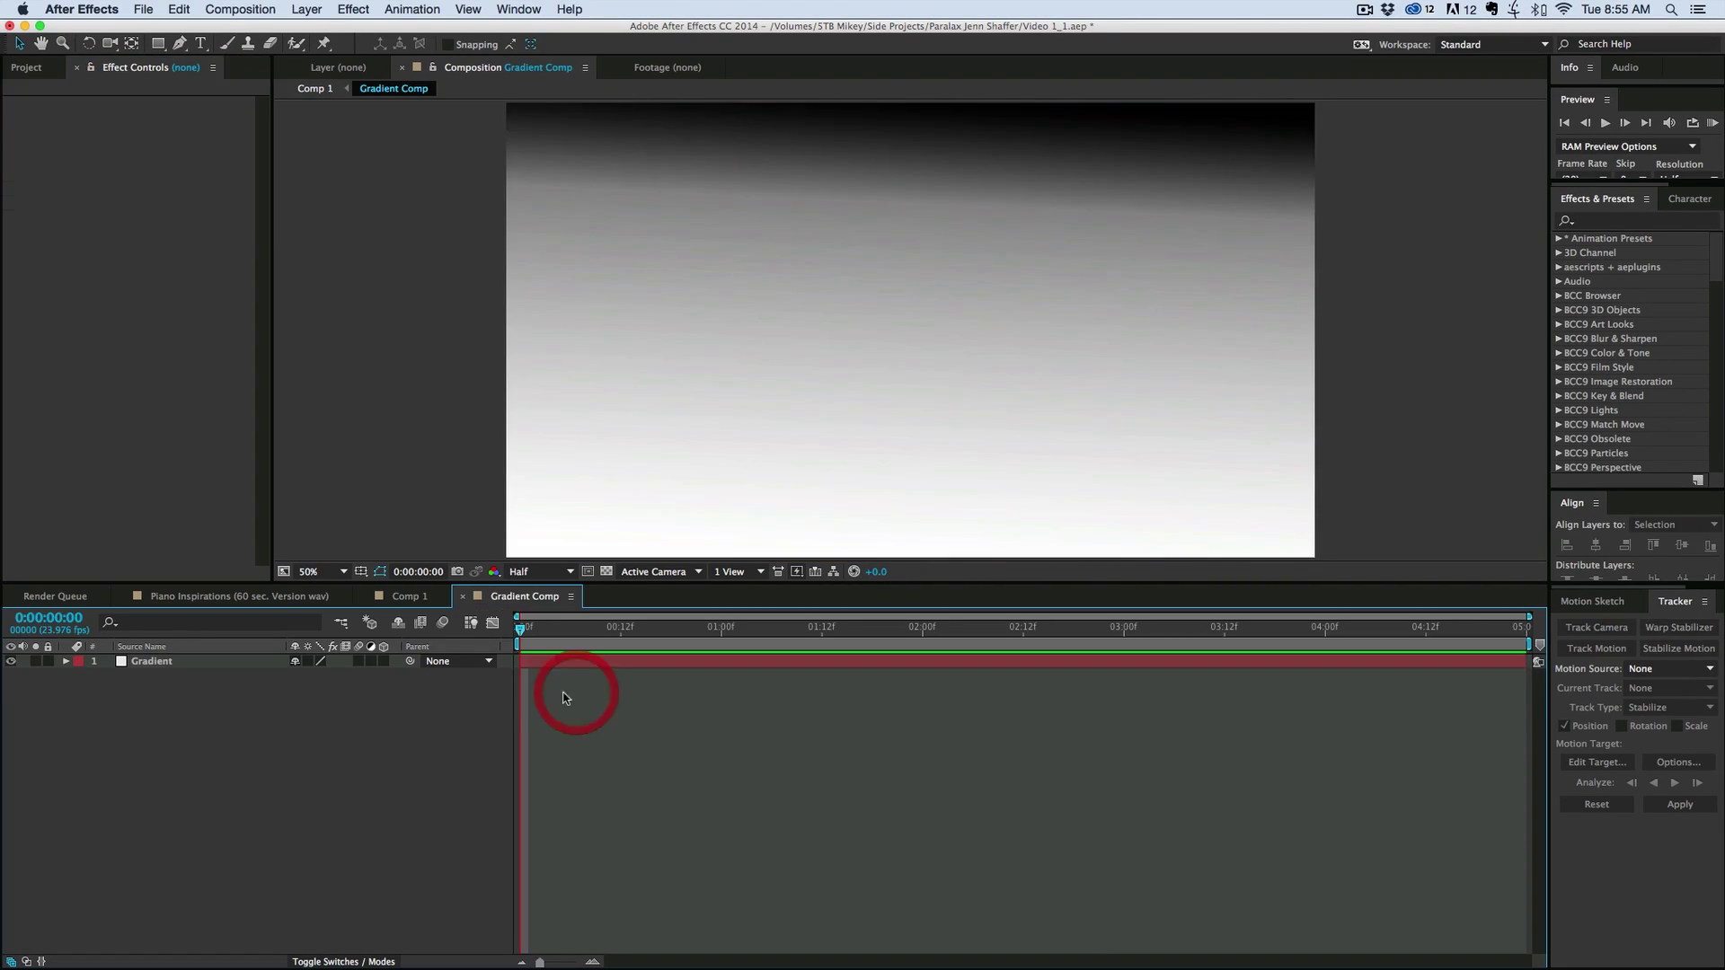
pyautogui.click(152, 662)
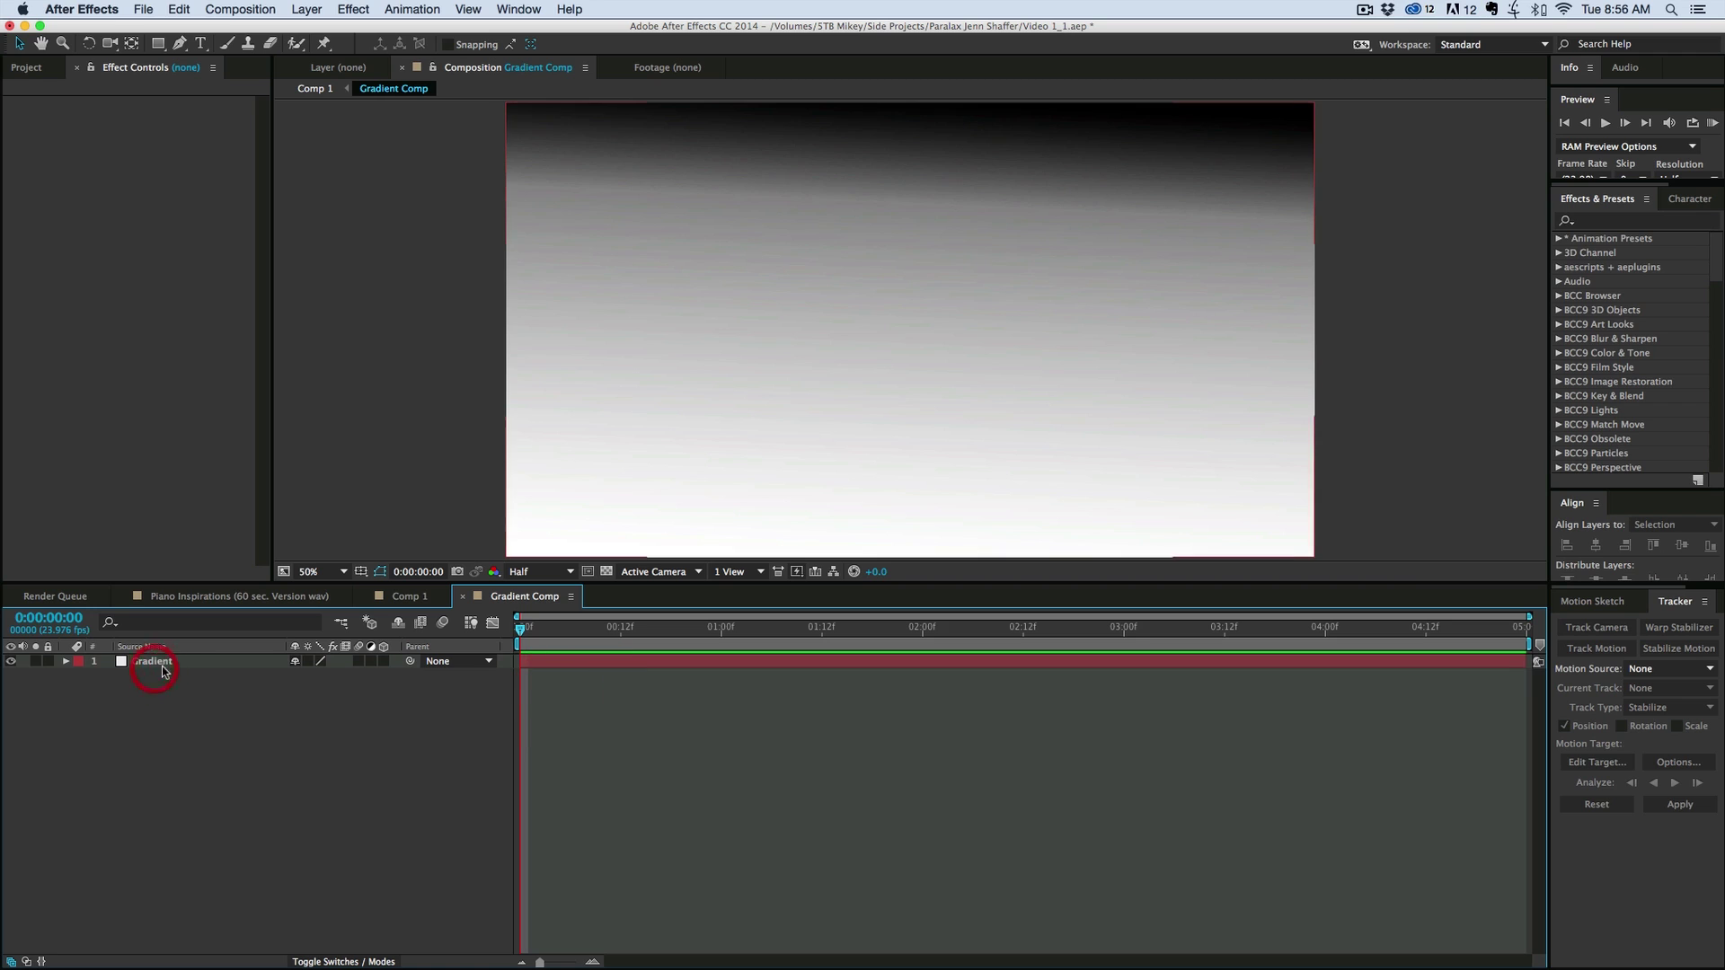
pyautogui.click(66, 662)
pyautogui.click(80, 690)
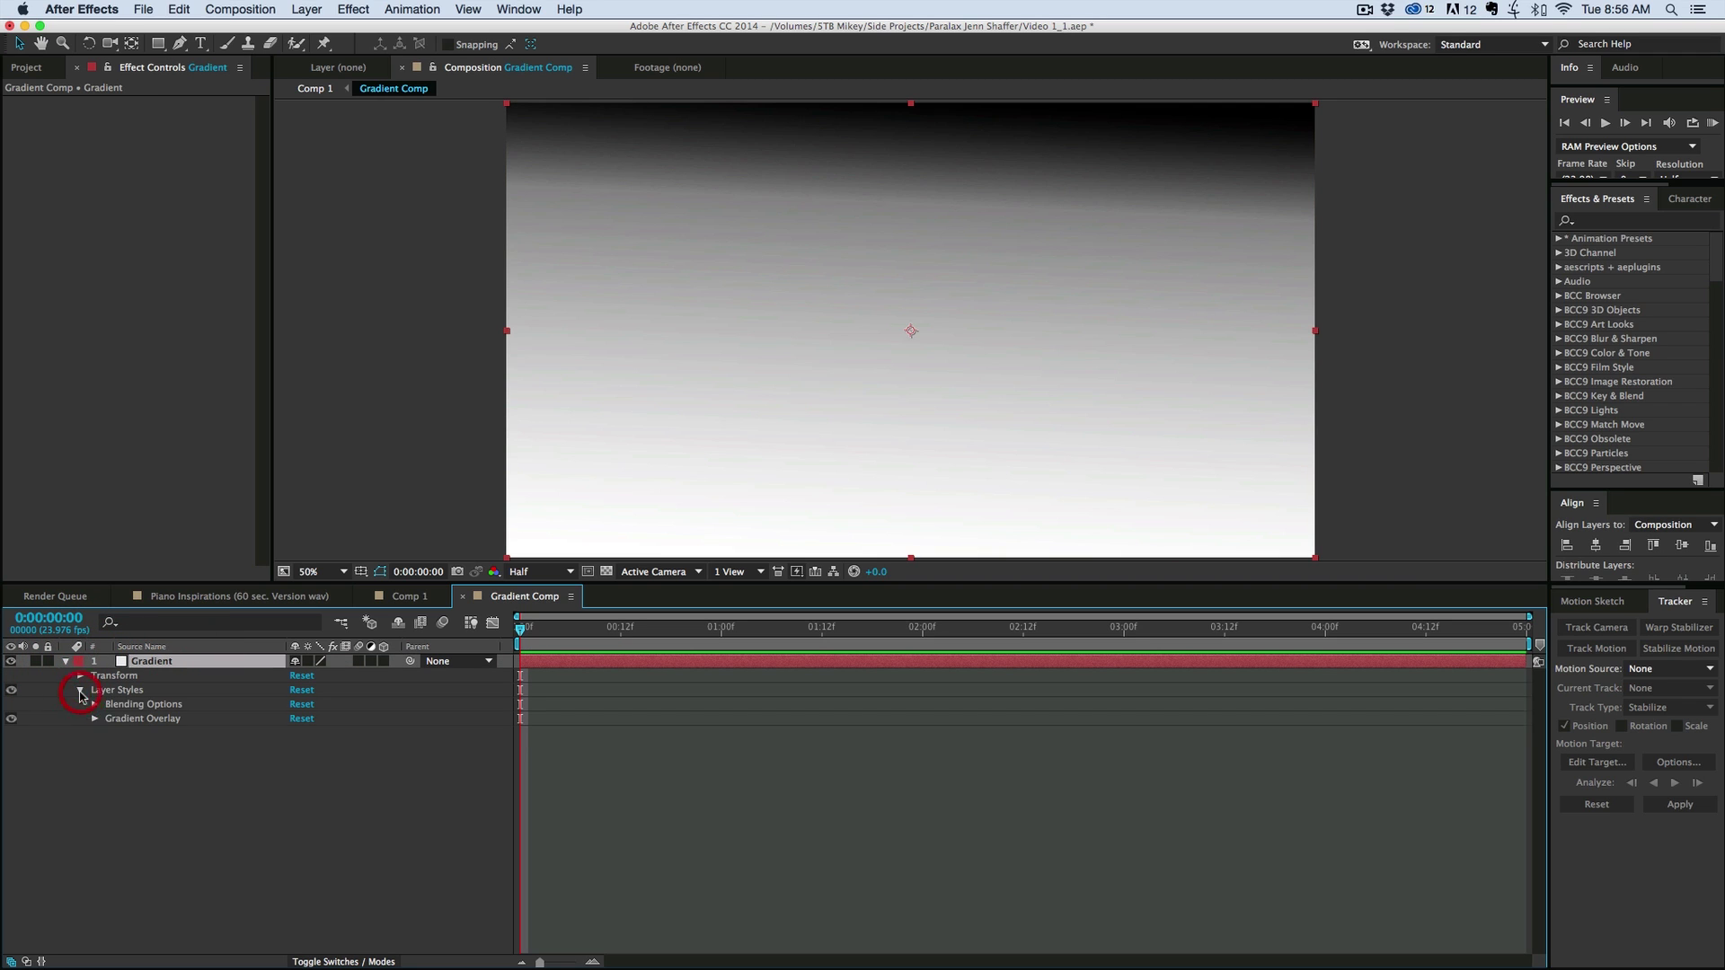
pyautogui.click(95, 720)
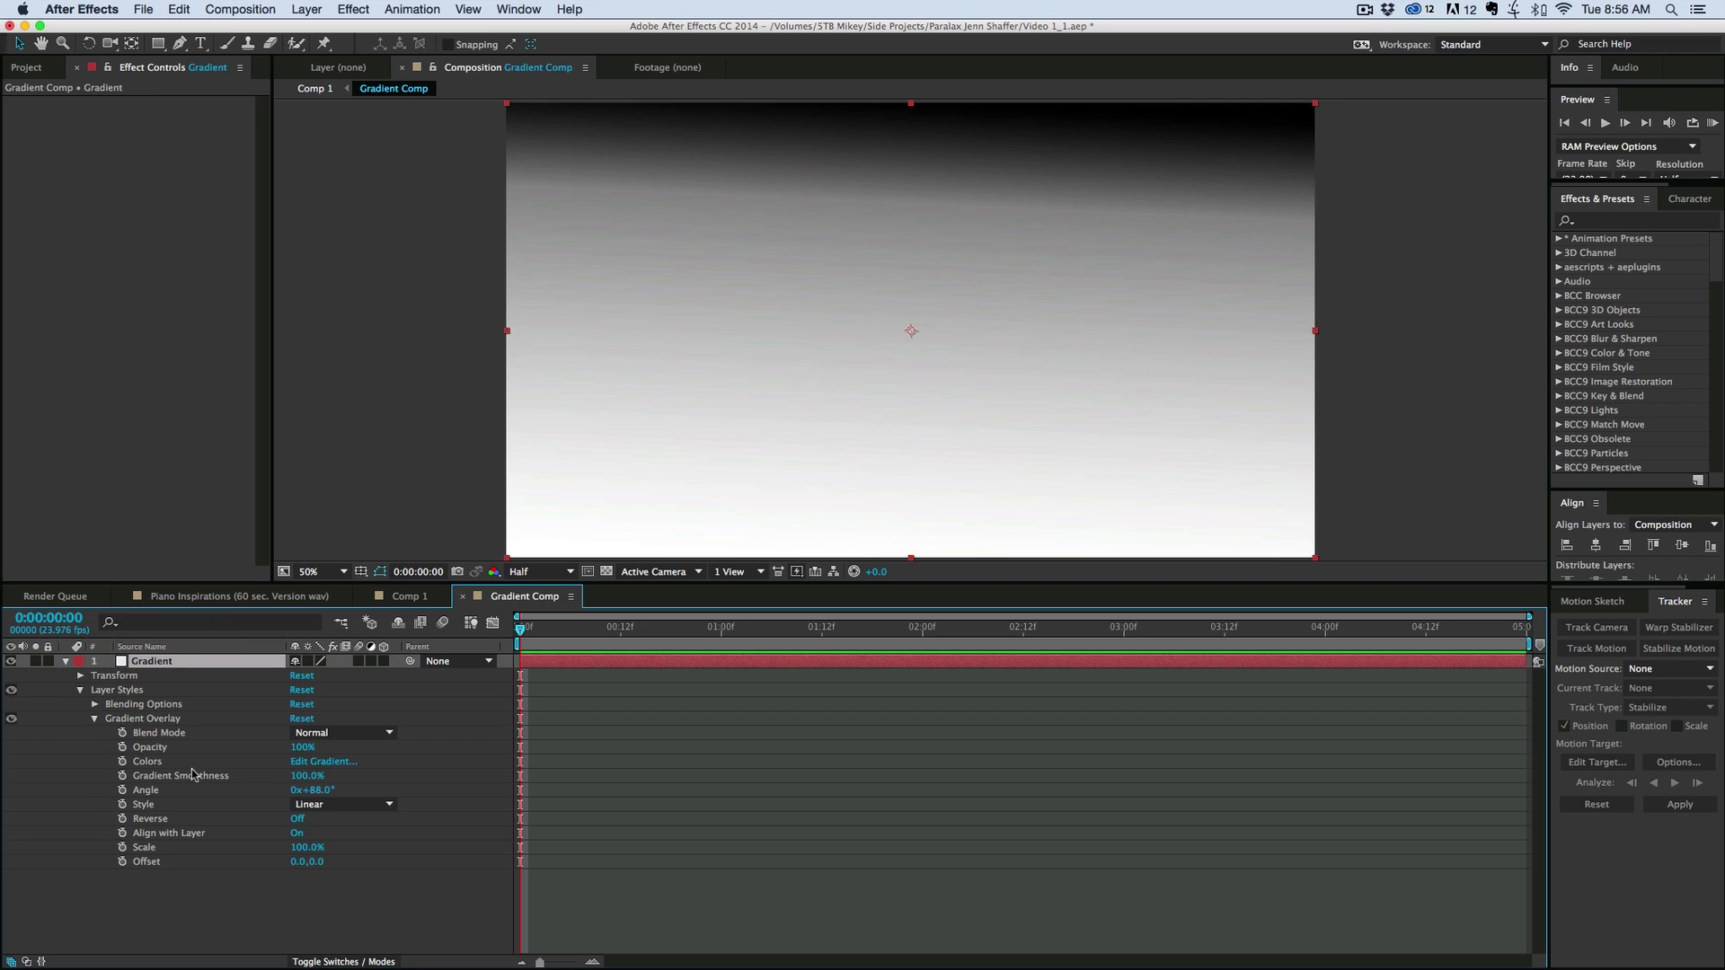
# - Change the gradient's black end stop to dark grey 343434, then return to Comp 1
pyautogui.click(312, 763)
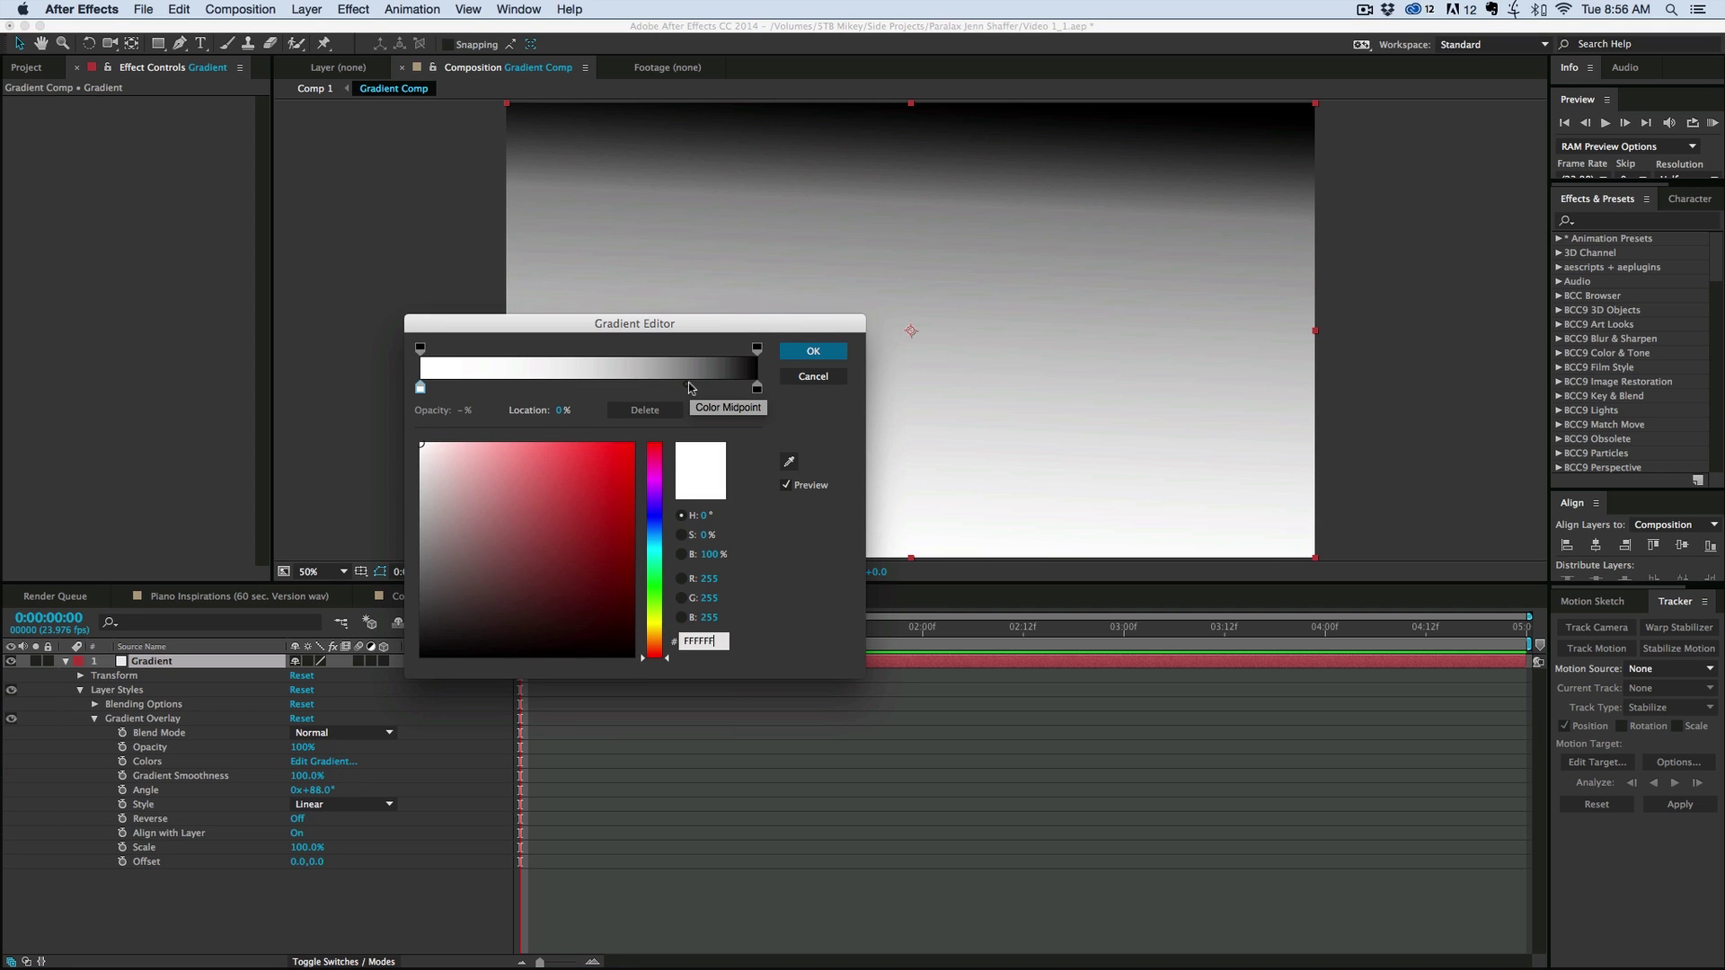
pyautogui.click(640, 388)
pyautogui.moveTo(640, 388); pyautogui.dragTo(633, 374)
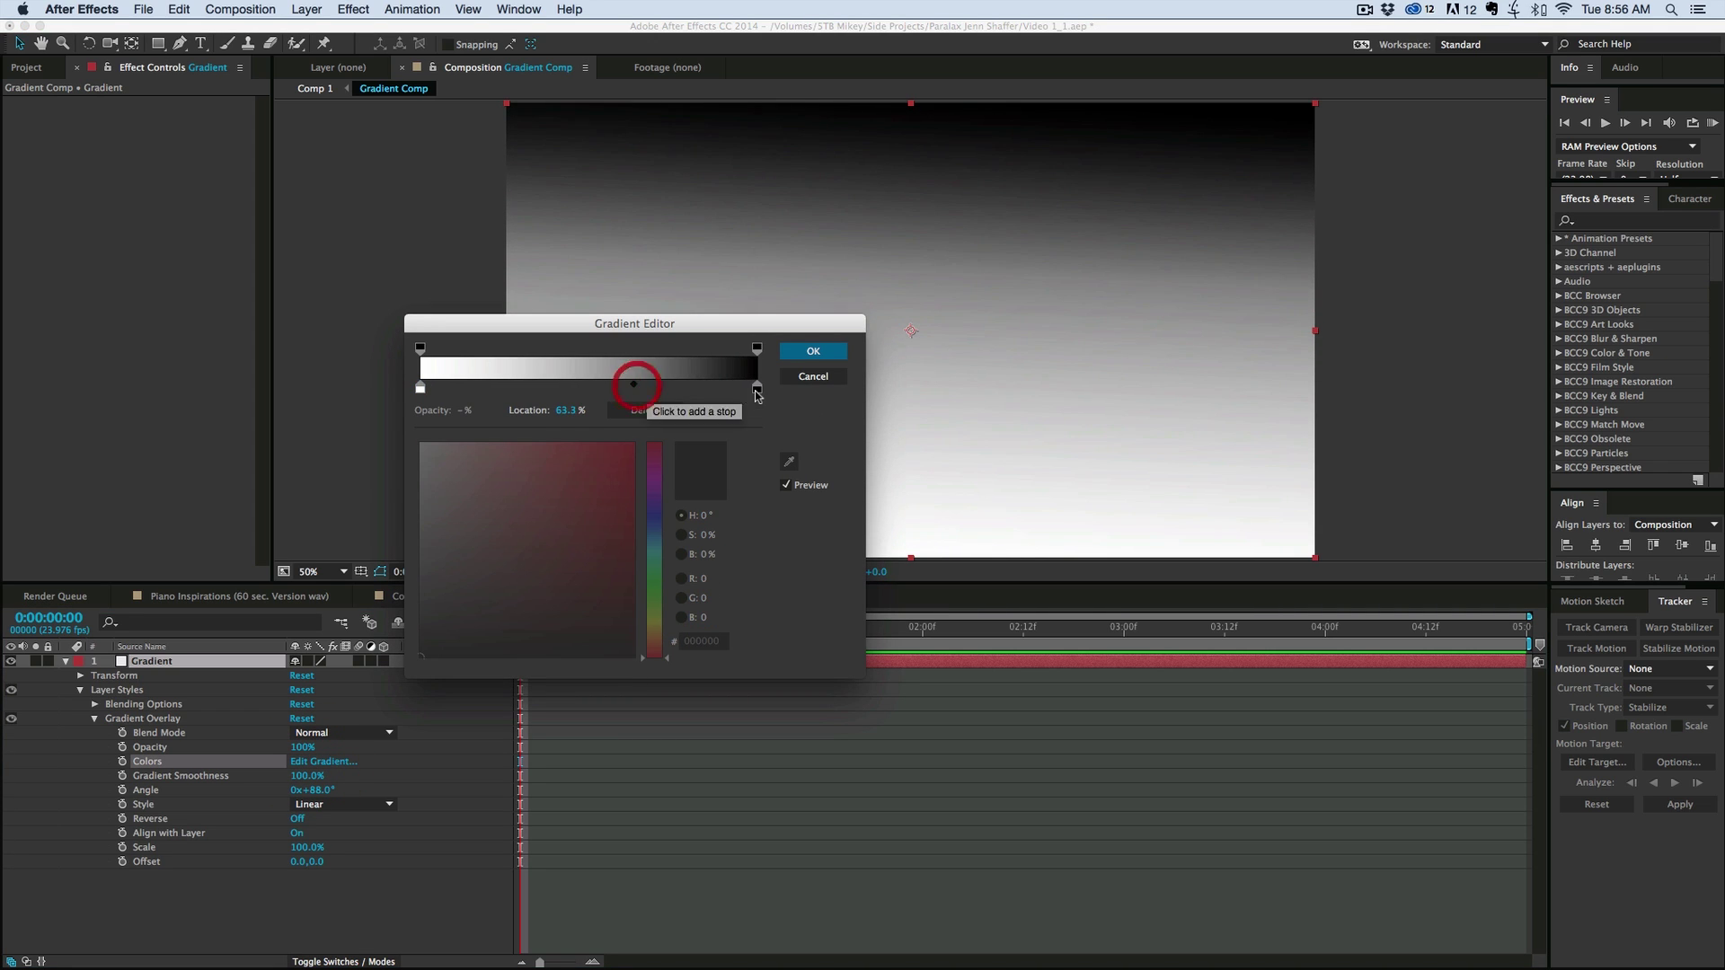
pyautogui.click(756, 388)
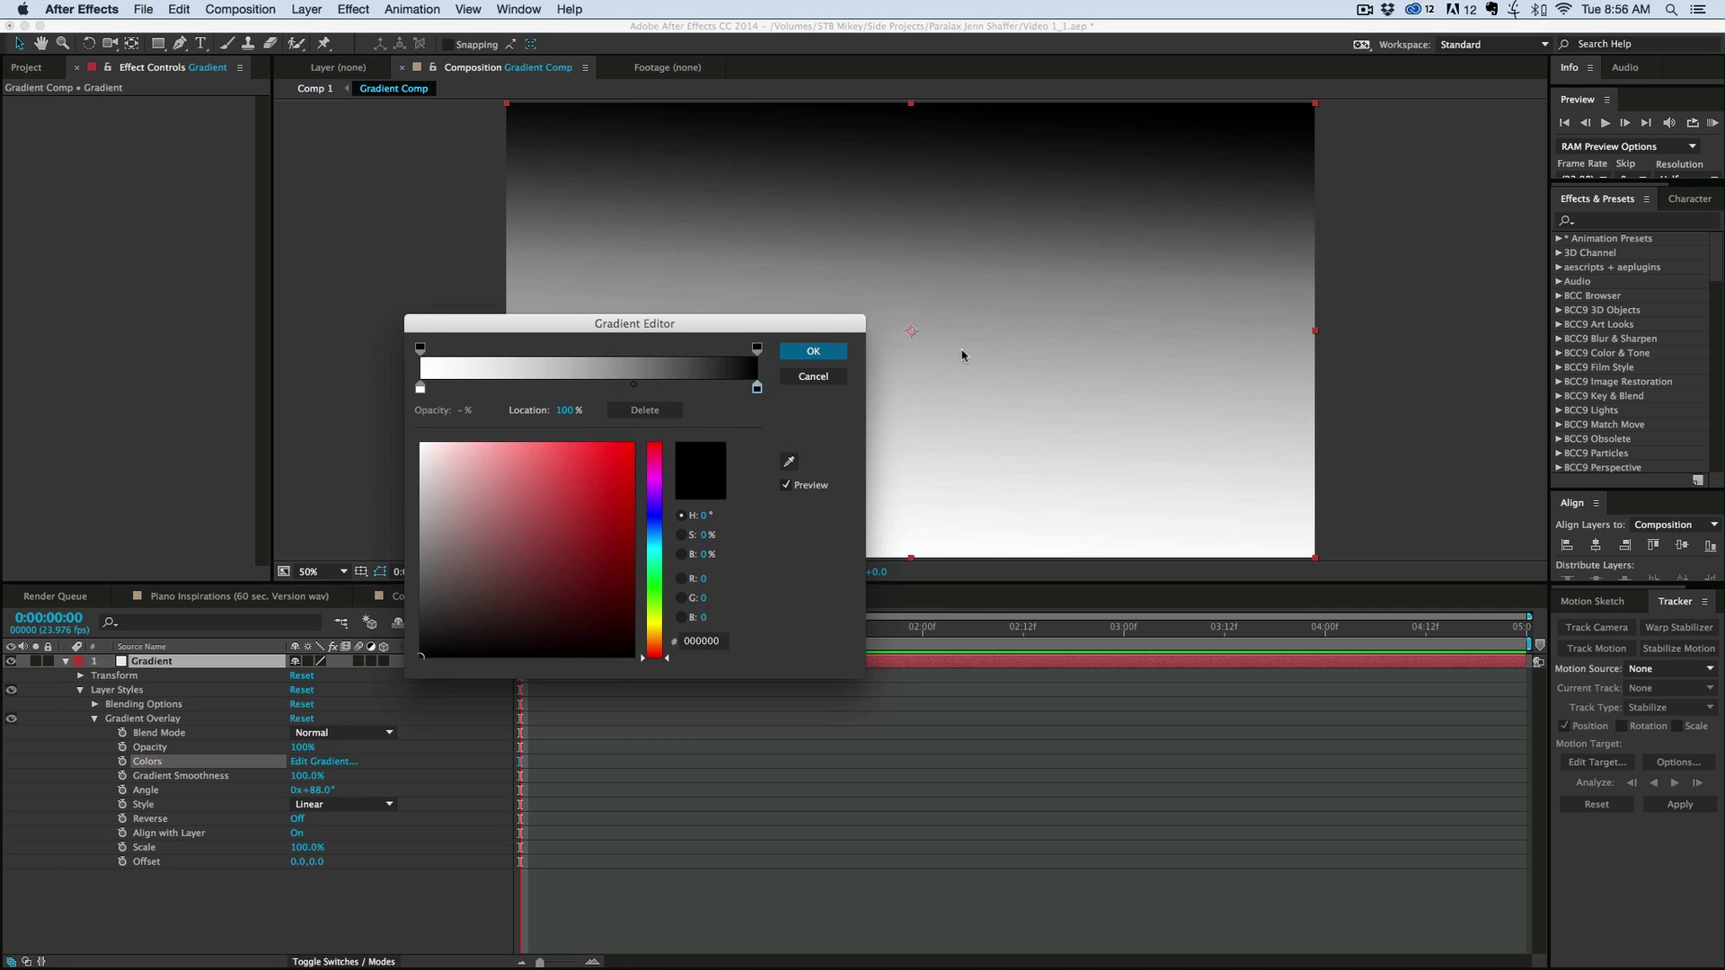
pyautogui.click(801, 359)
pyautogui.moveTo(407, 644); pyautogui.dragTo(405, 615)
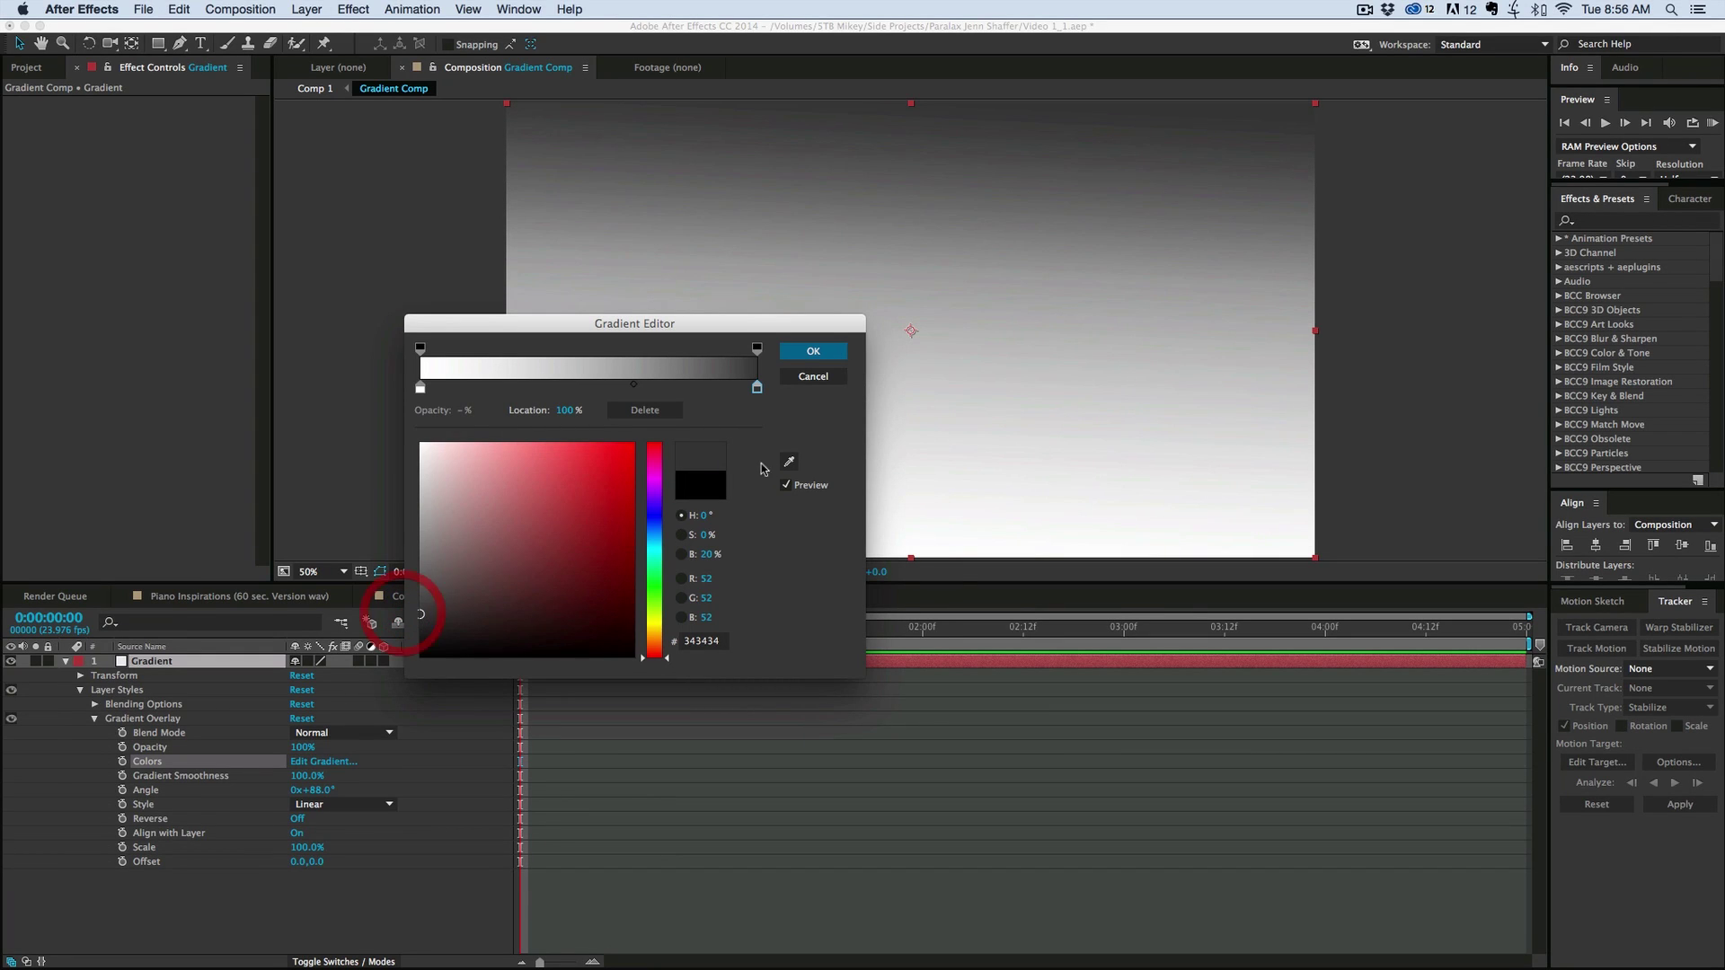
pyautogui.click(836, 353)
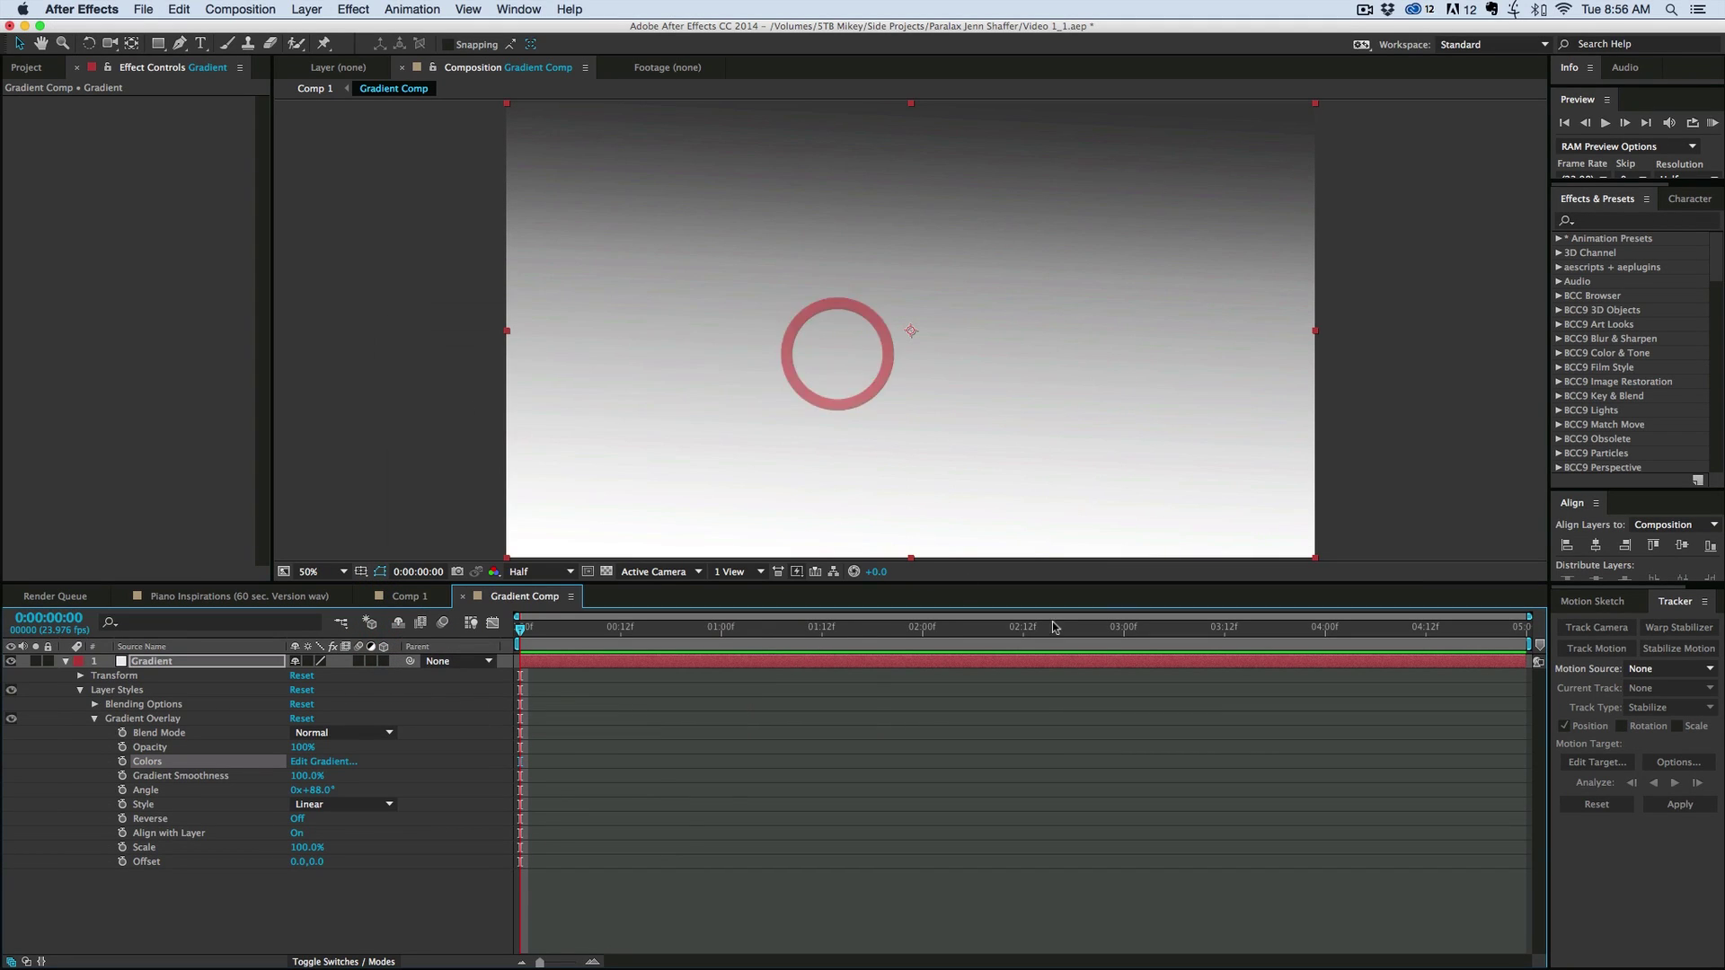
pyautogui.click(406, 597)
# - Scrub the Turtle layer's Max Vertical Displacement higher, pushing the photo upward
pyautogui.click(169, 674)
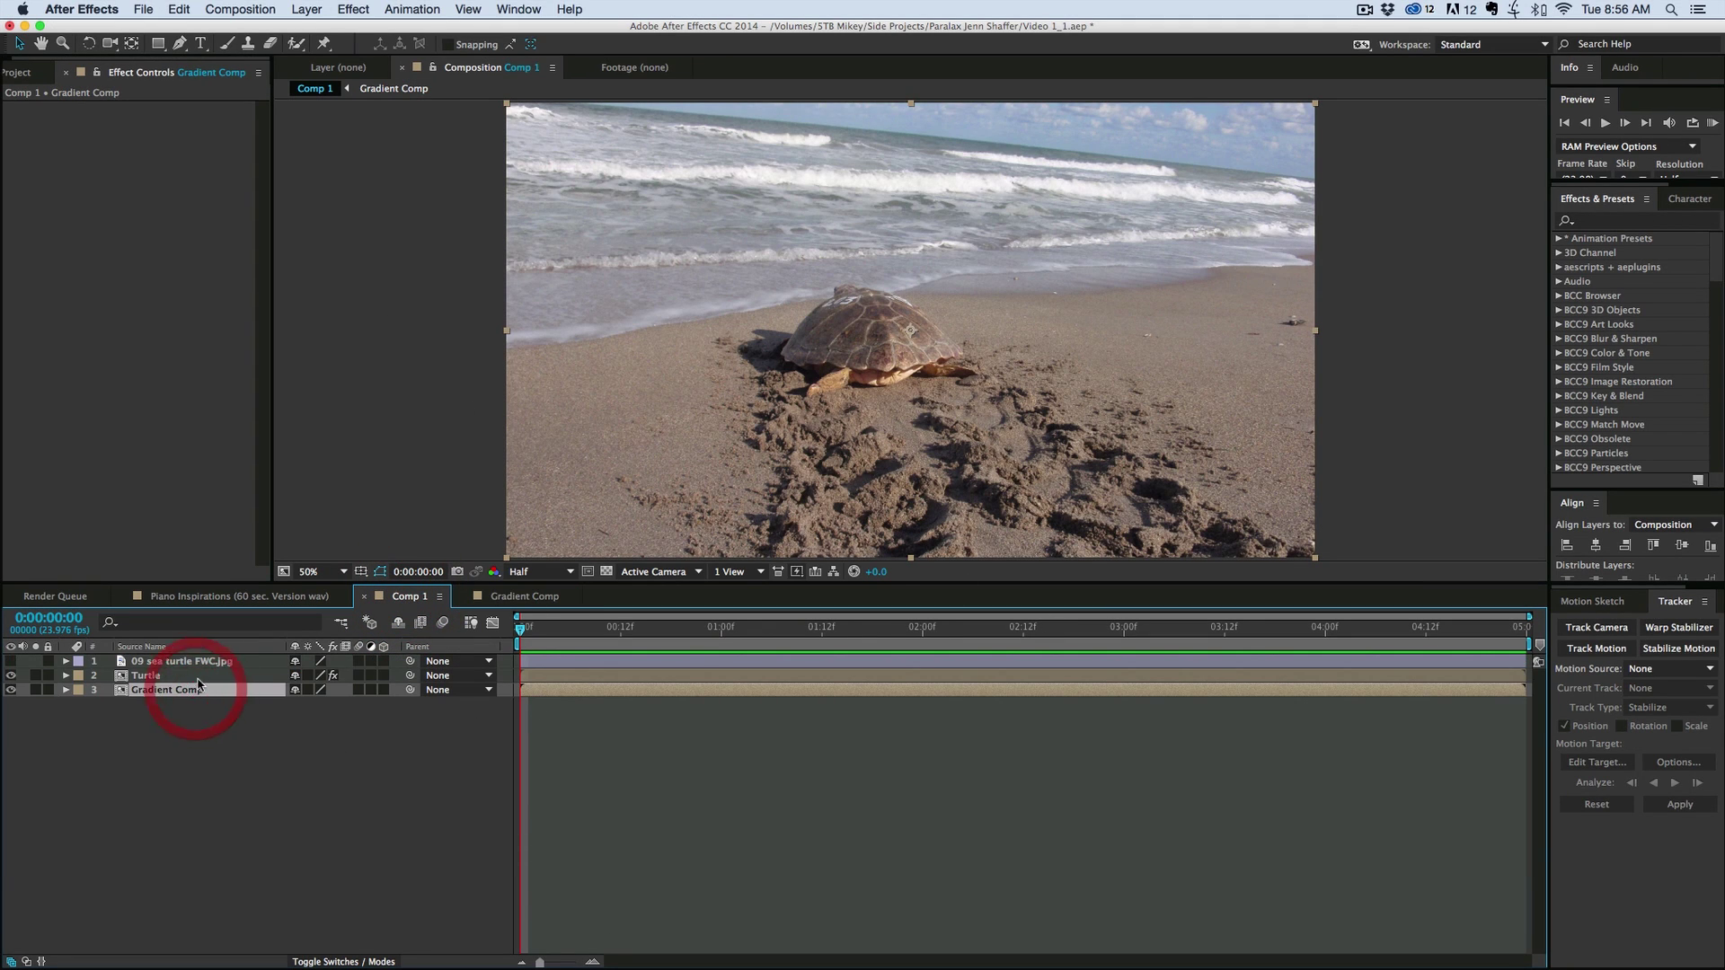
pyautogui.moveTo(156, 176)
pyautogui.mouseDown()
pyautogui.moveTo(424, 174)
pyautogui.moveTo(81, 175)
pyautogui.moveTo(78, 160)
pyautogui.moveTo(262, 173)
pyautogui.moveTo(190, 179)
pyautogui.mouseUp()
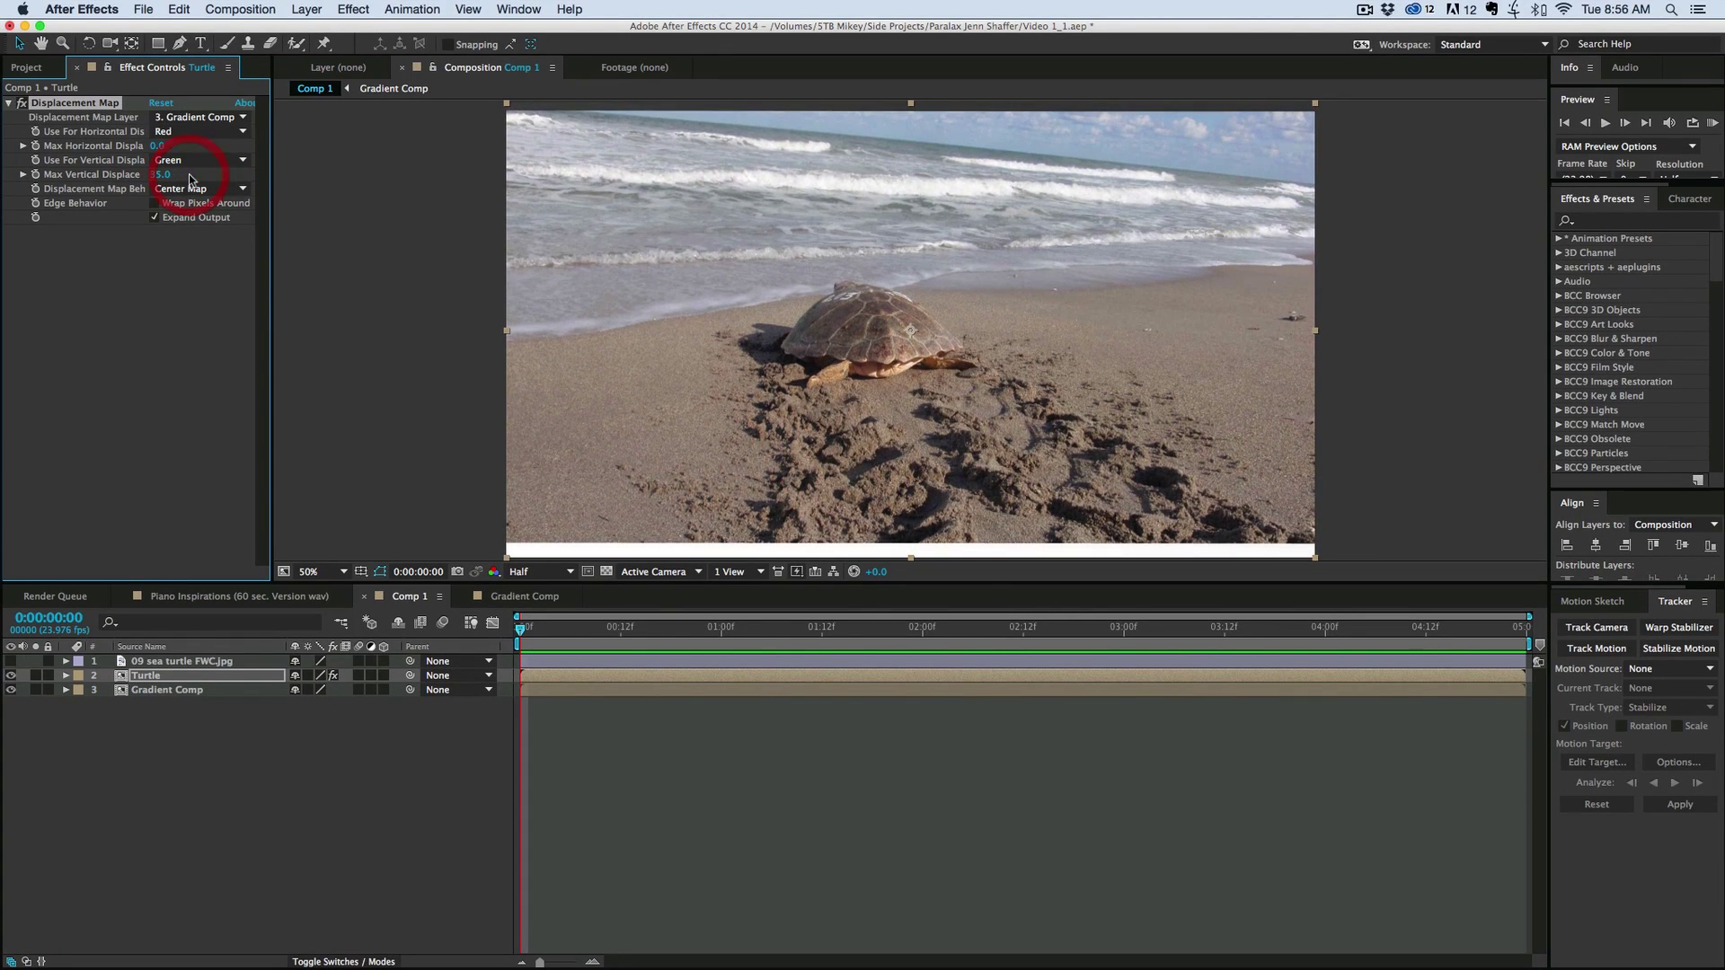
# - Lower Turtle's vertical displacement to remove the white band and select the 09 sea turtle FWC.jpg layer
pyautogui.click(397, 629)
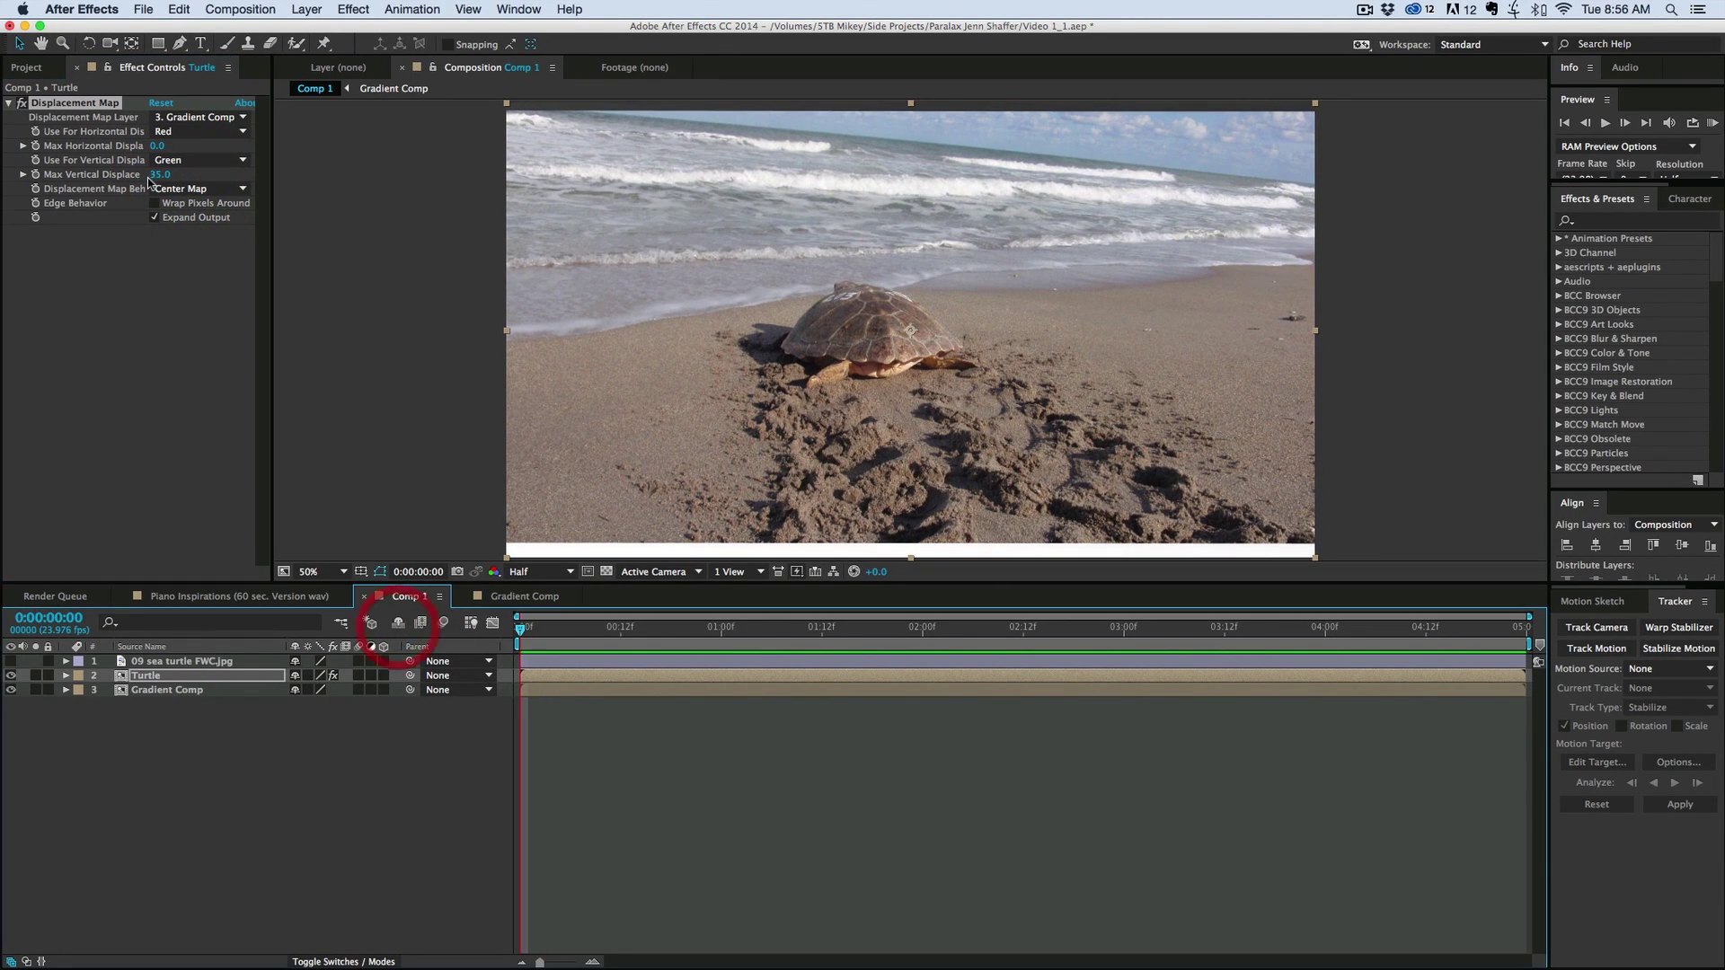
pyautogui.moveTo(156, 175); pyautogui.dragTo(128, 175)
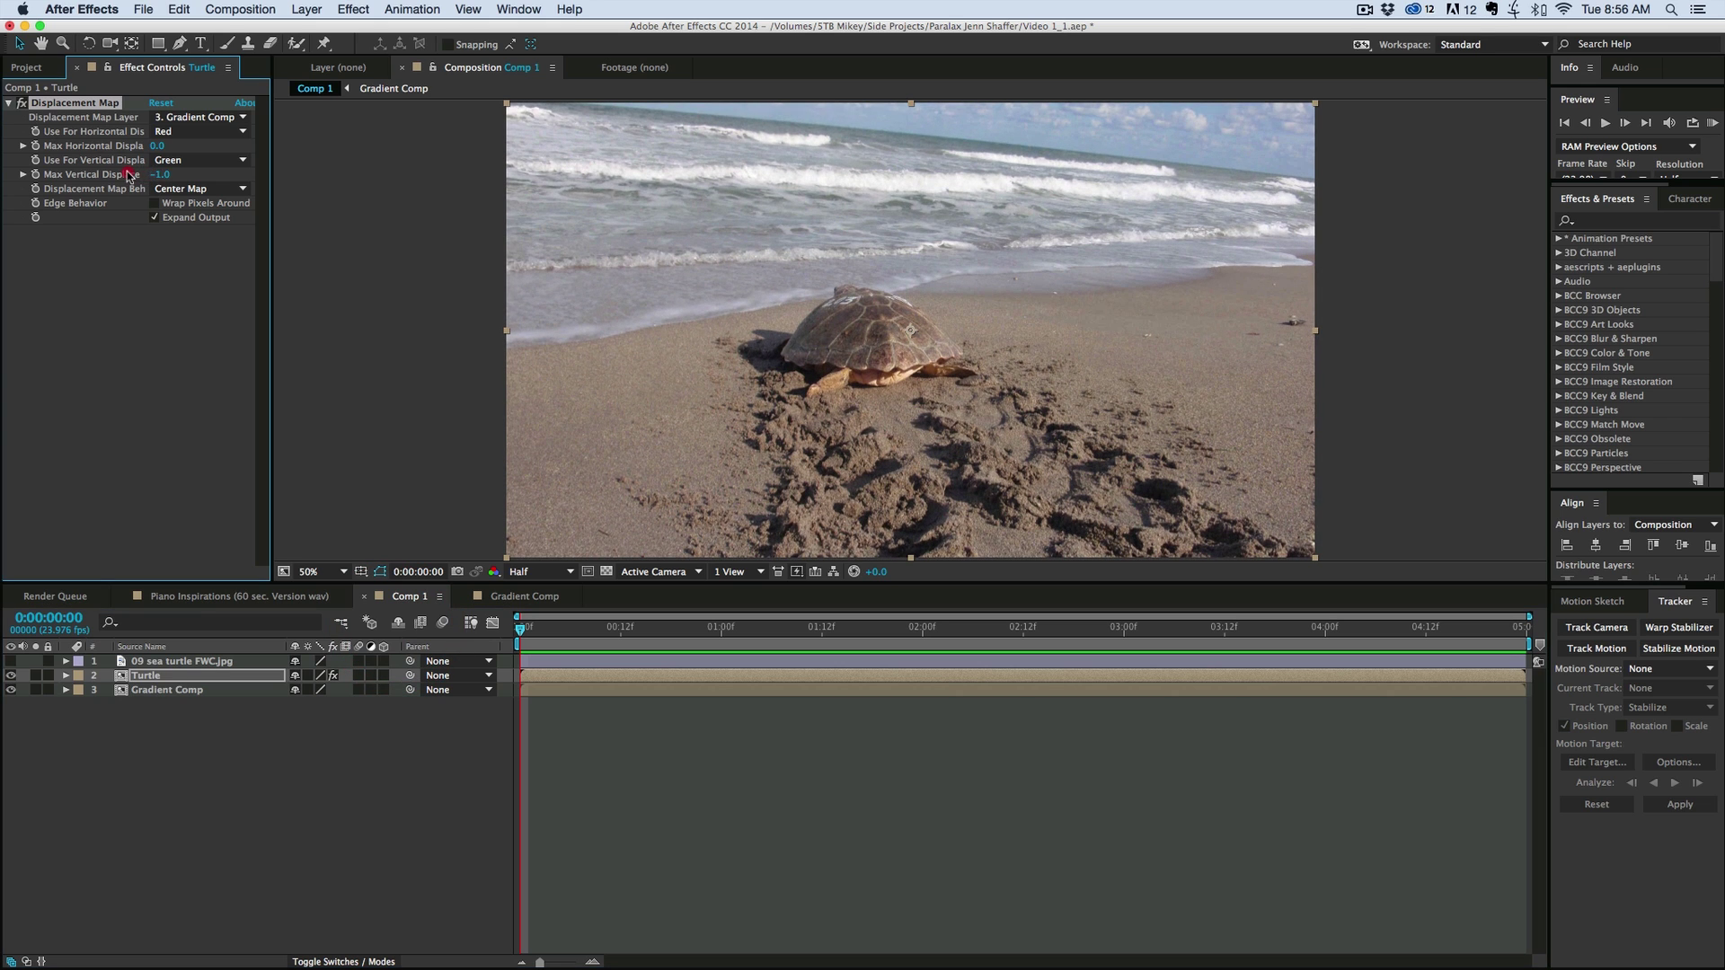
pyautogui.click(195, 677)
pyautogui.click(180, 662)
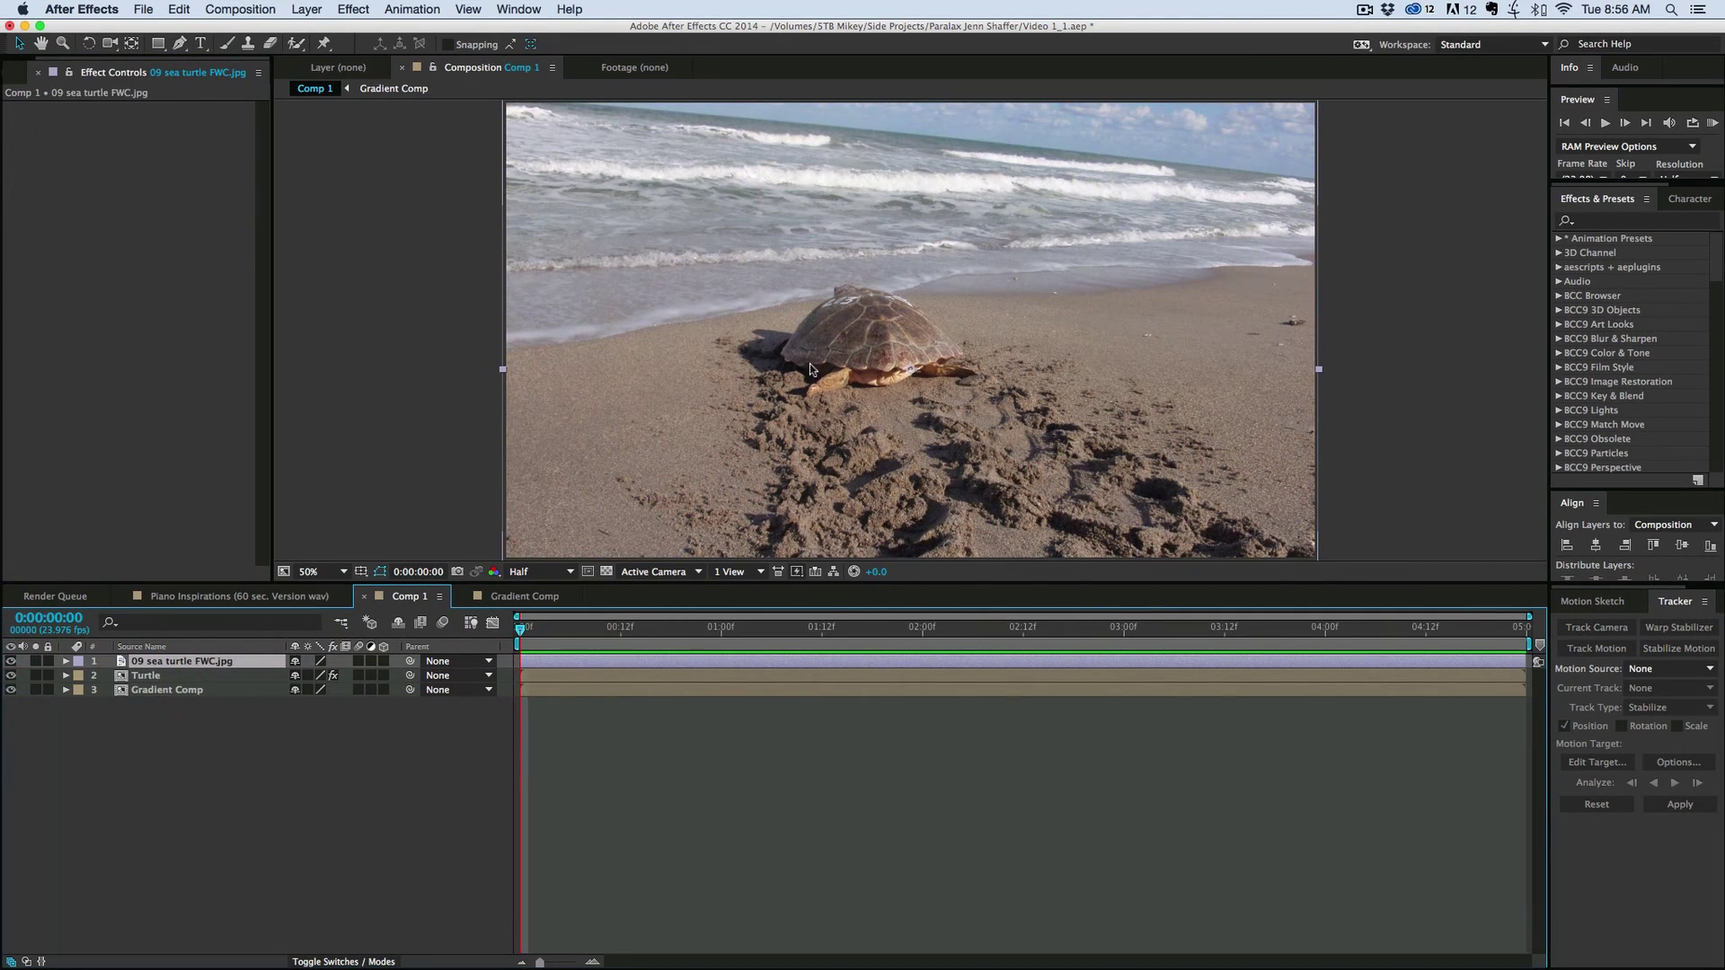
pyautogui.scroll(4, 850, 391)
pyautogui.scroll(-2, 852, 392)
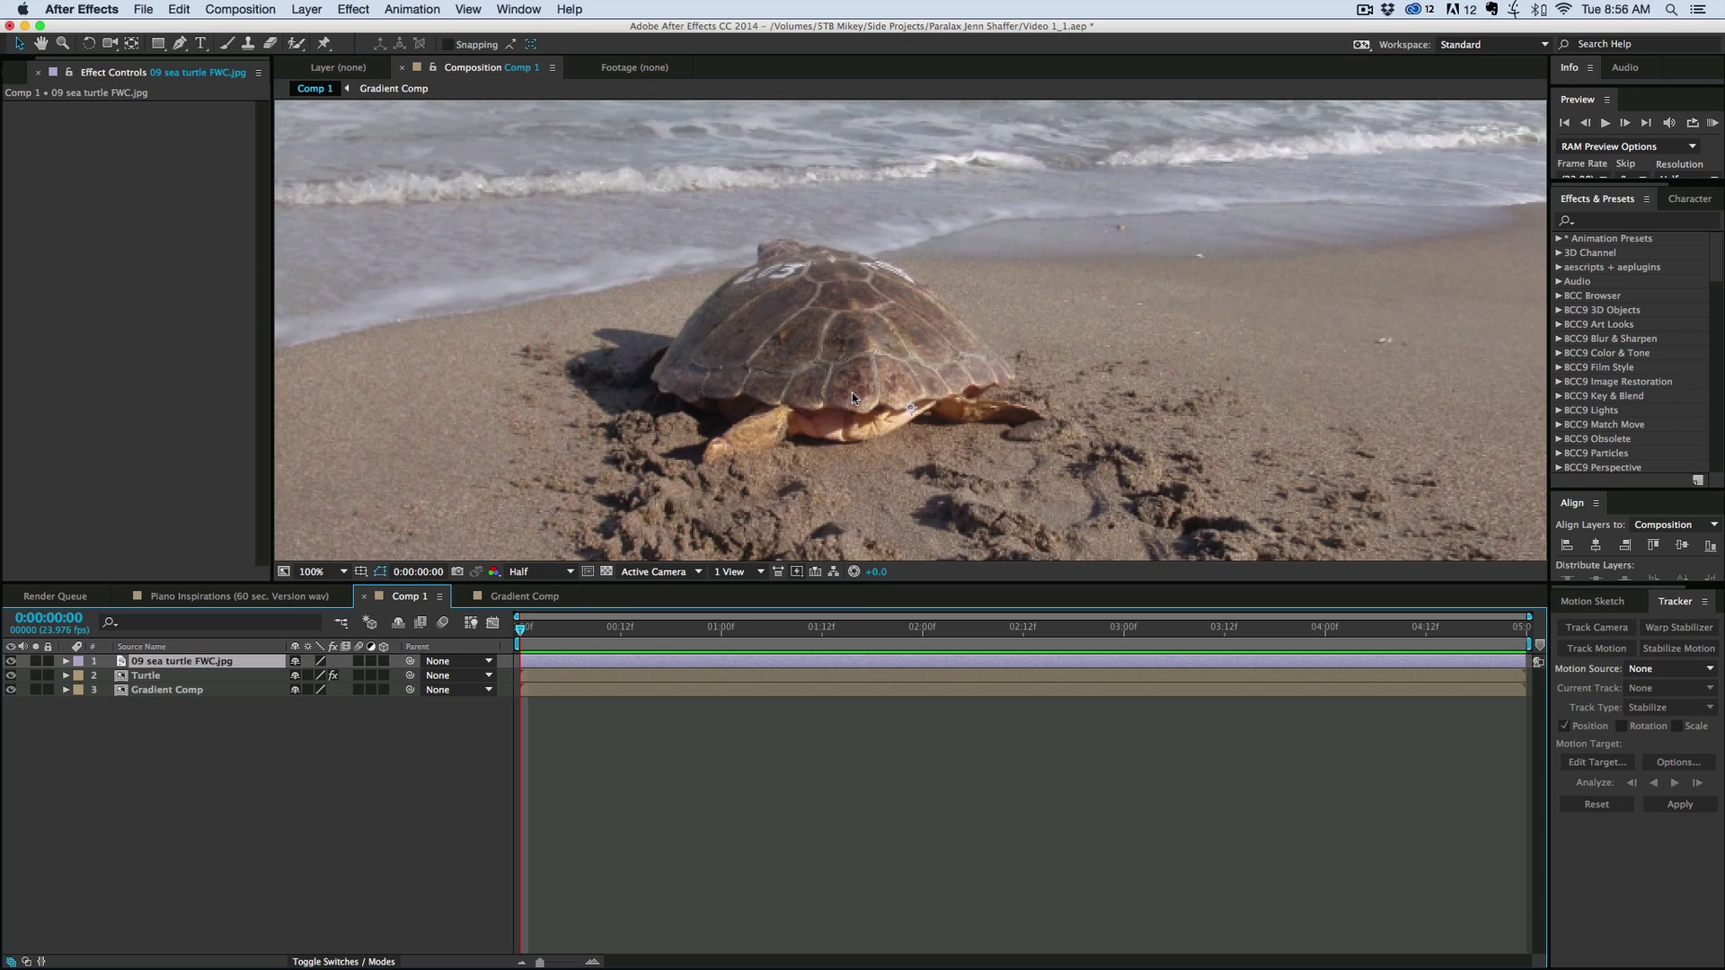
pyautogui.click(876, 431)
# - Start a mask on the photo, tracing the front flipper, the shell's left edge and its top
pyautogui.click(181, 43)
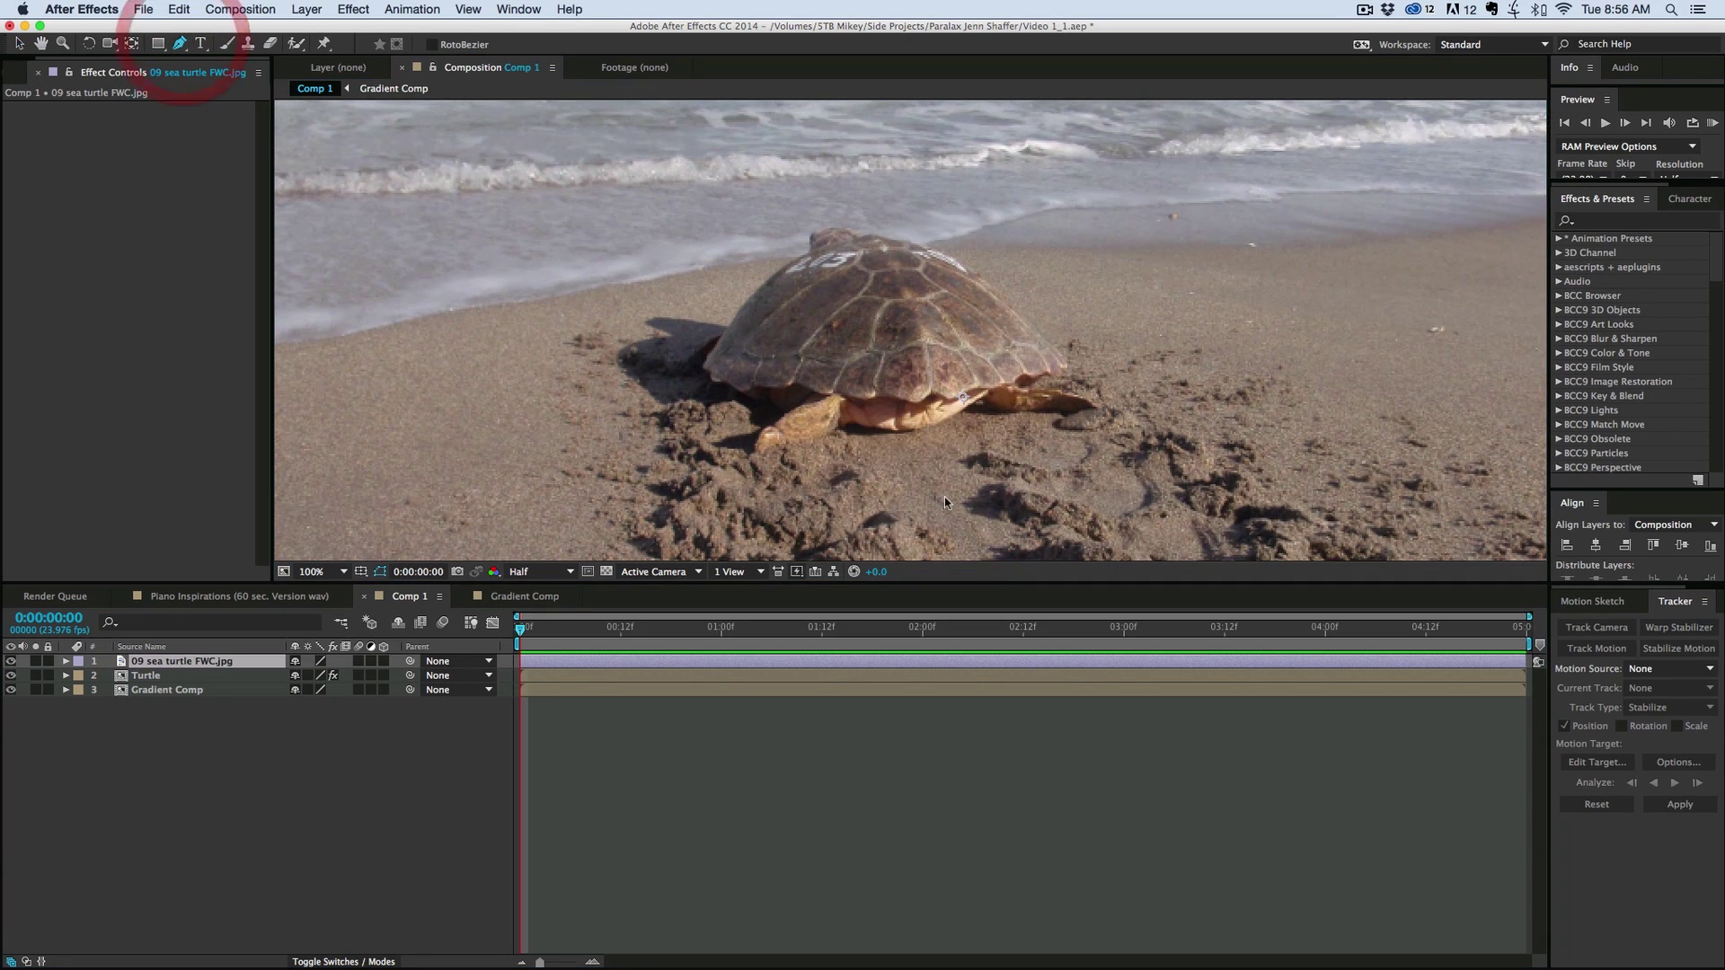
pyautogui.click(843, 427)
pyautogui.click(771, 451)
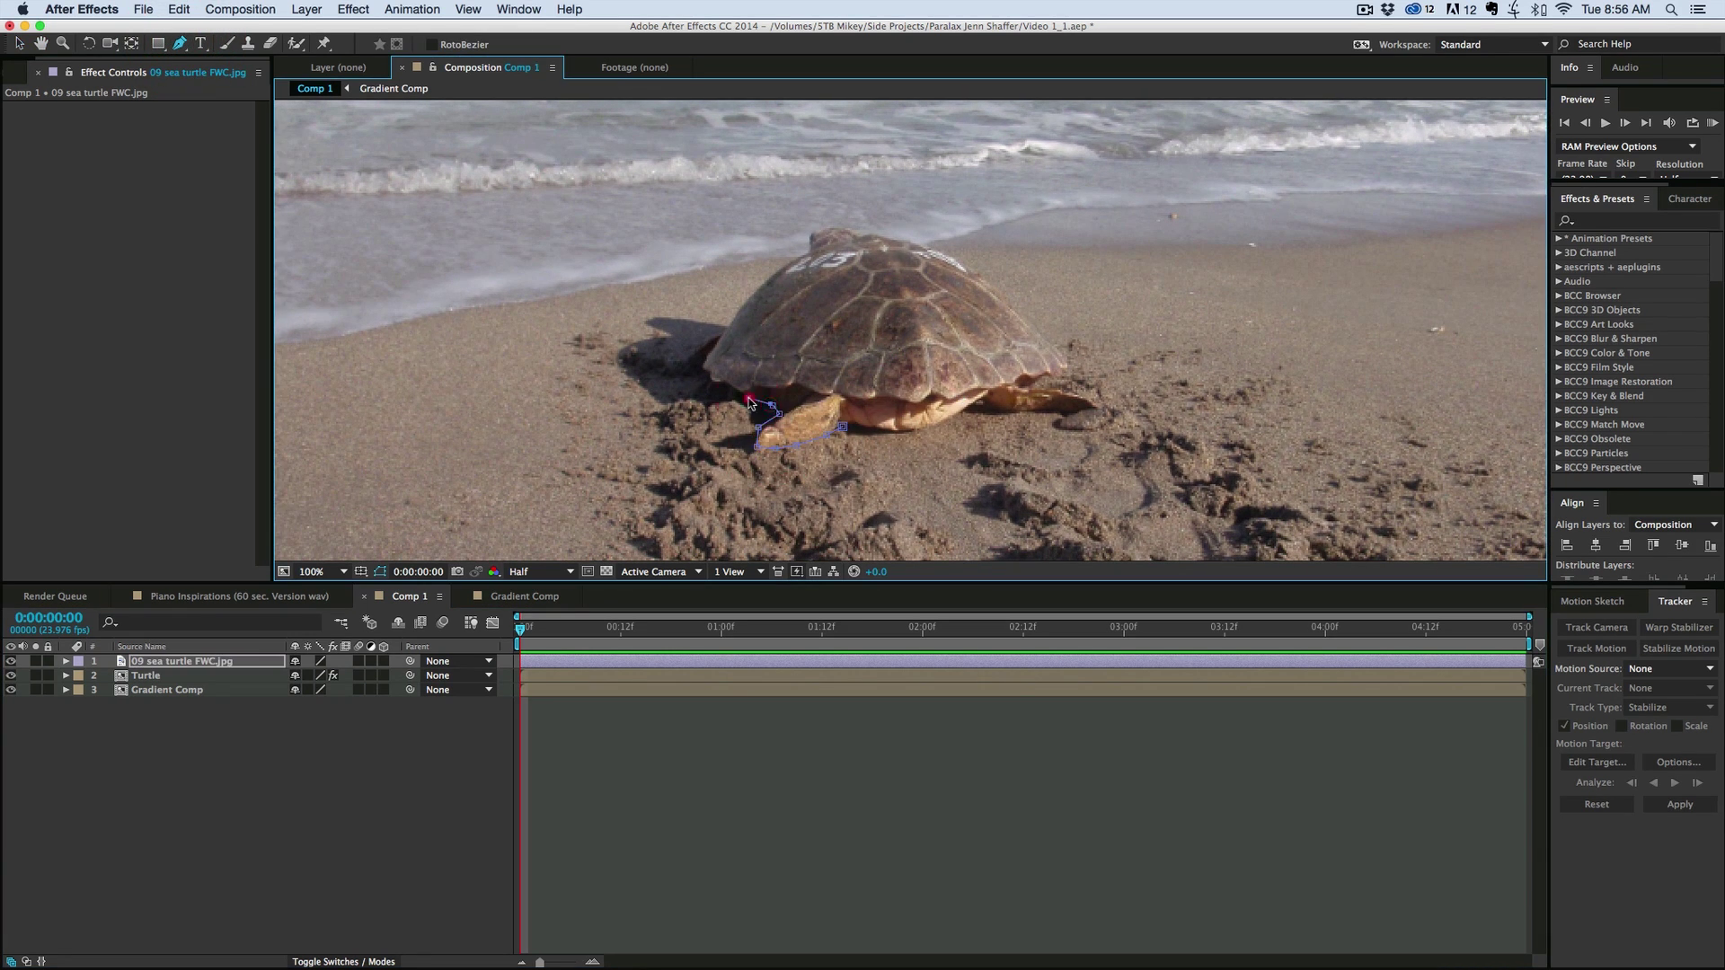
pyautogui.click(712, 382)
pyautogui.click(685, 369)
pyautogui.click(696, 349)
pyautogui.click(723, 327)
pyautogui.click(735, 312)
pyautogui.click(759, 280)
pyautogui.click(788, 260)
pyautogui.click(806, 236)
pyautogui.click(852, 227)
pyautogui.click(895, 236)
pyautogui.click(911, 243)
pyautogui.click(926, 248)
pyautogui.click(946, 255)
# - Finish the mask down the shell's right and rear edges and around the rear flipper
pyautogui.click(962, 261)
pyautogui.click(975, 270)
pyautogui.click(993, 285)
pyautogui.click(1013, 303)
pyautogui.click(1027, 317)
pyautogui.click(1039, 329)
pyautogui.click(1053, 342)
pyautogui.click(1067, 358)
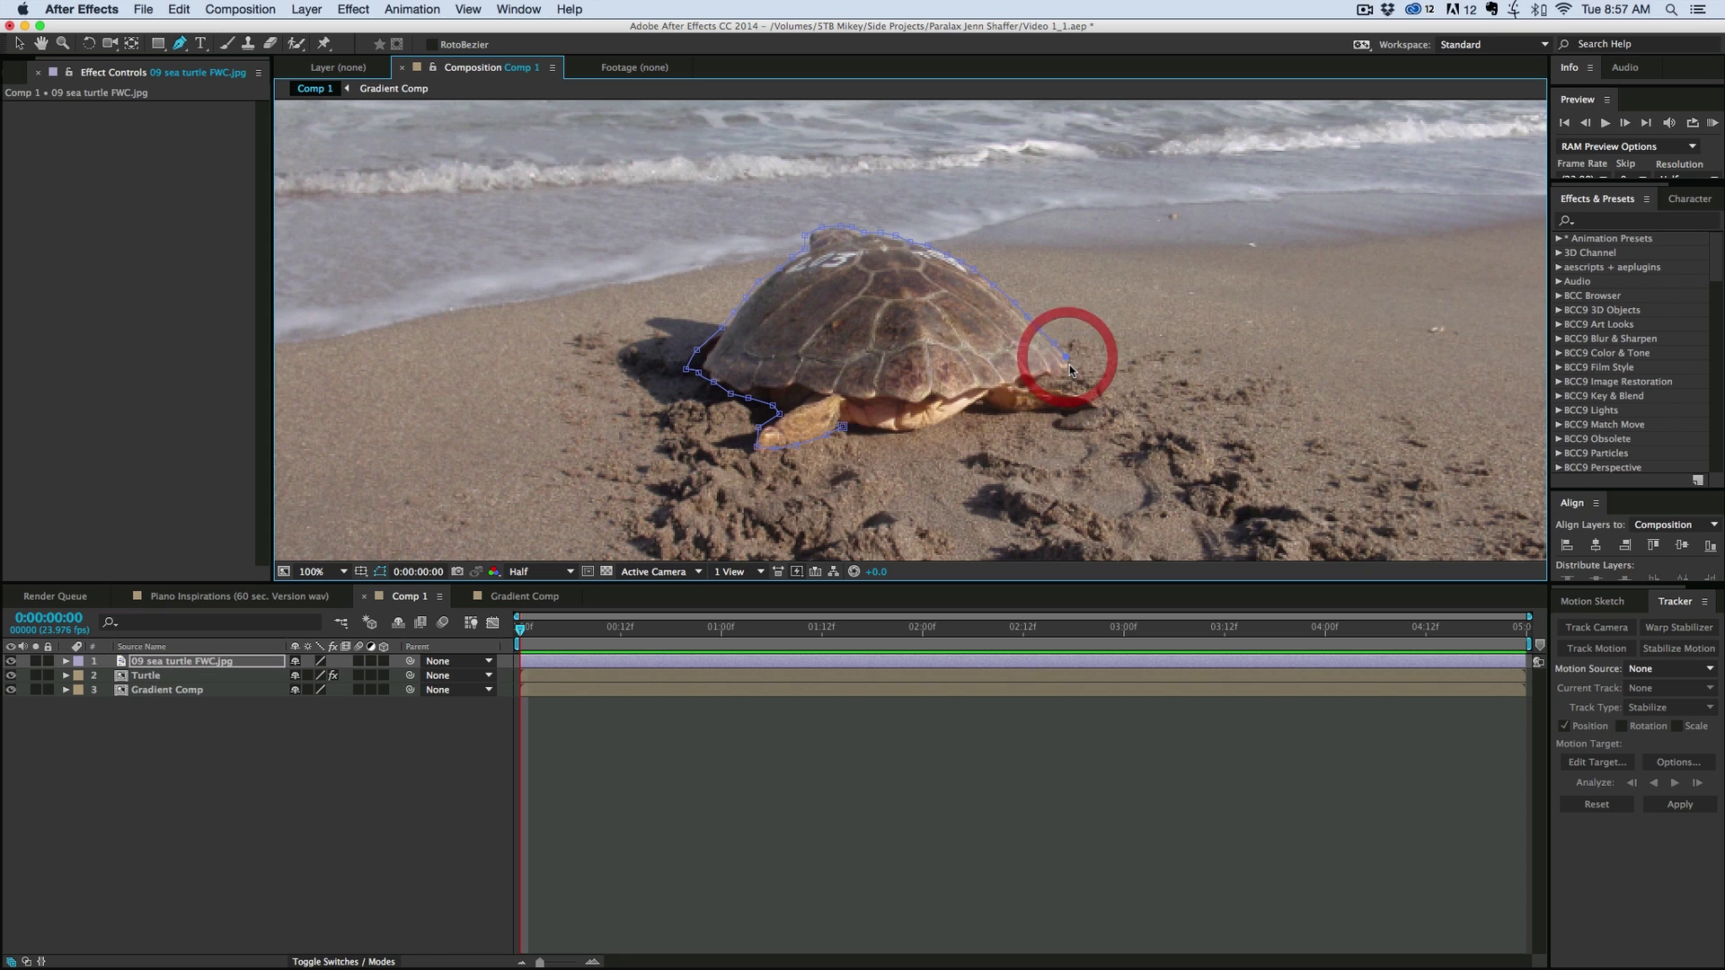
pyautogui.click(1070, 366)
pyautogui.click(1032, 382)
pyautogui.click(1077, 389)
pyautogui.click(1103, 406)
pyautogui.click(1068, 413)
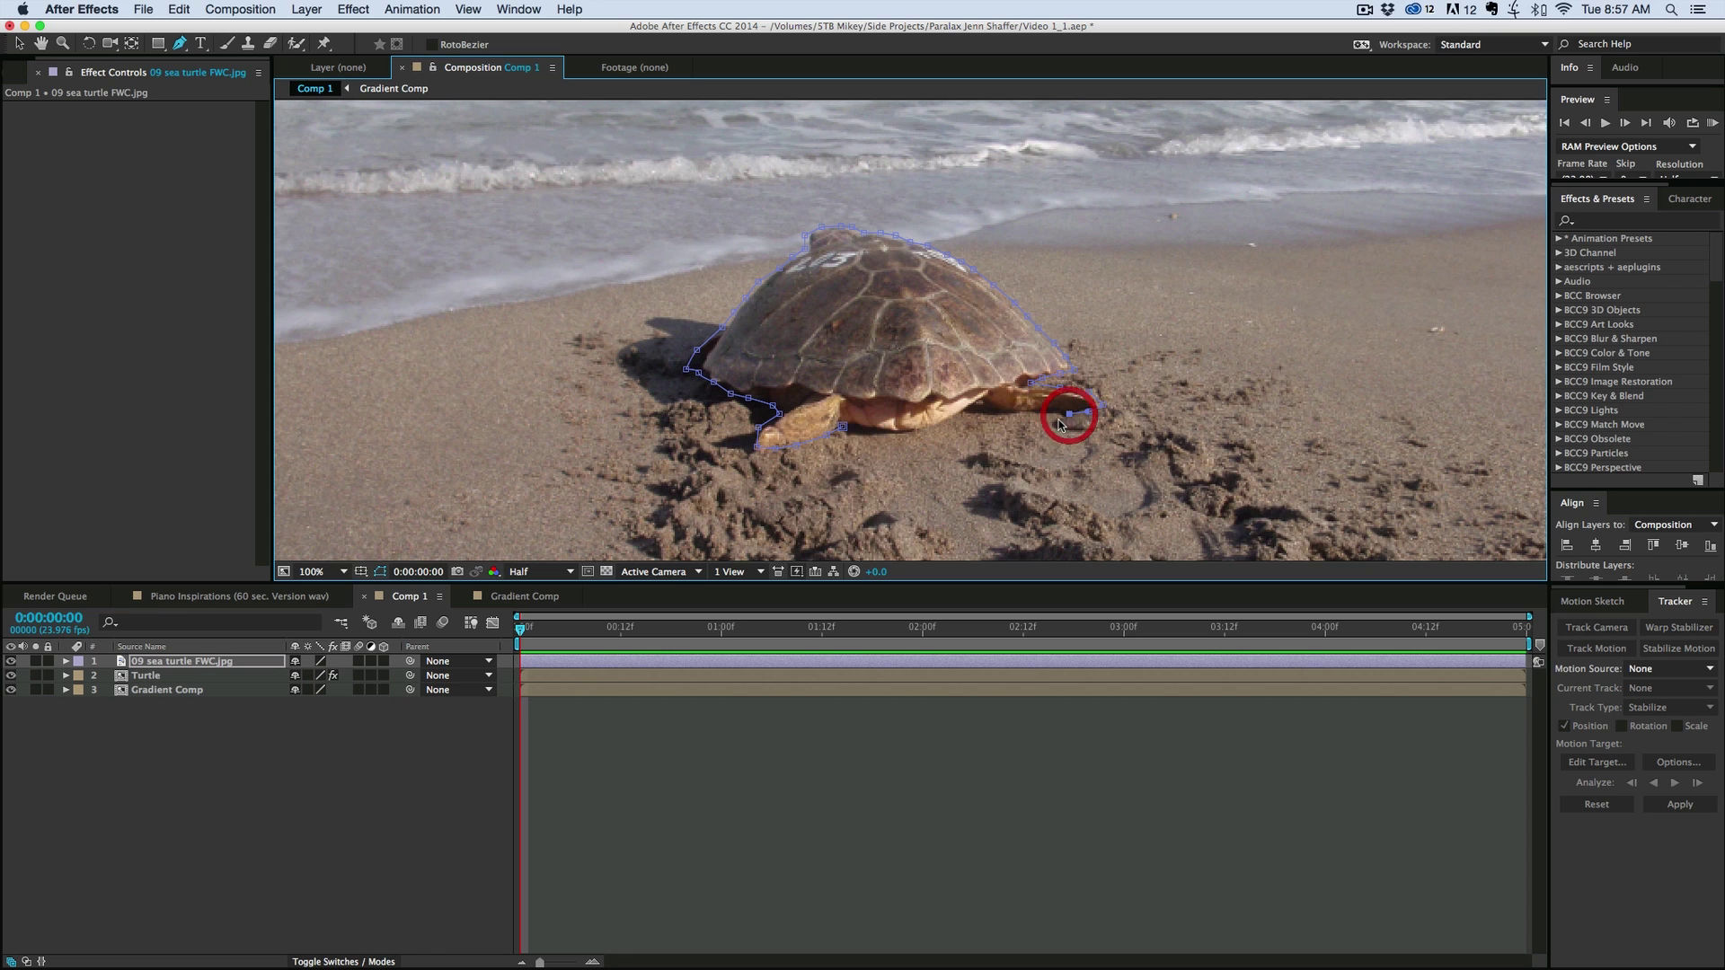
pyautogui.click(1015, 414)
pyautogui.click(975, 410)
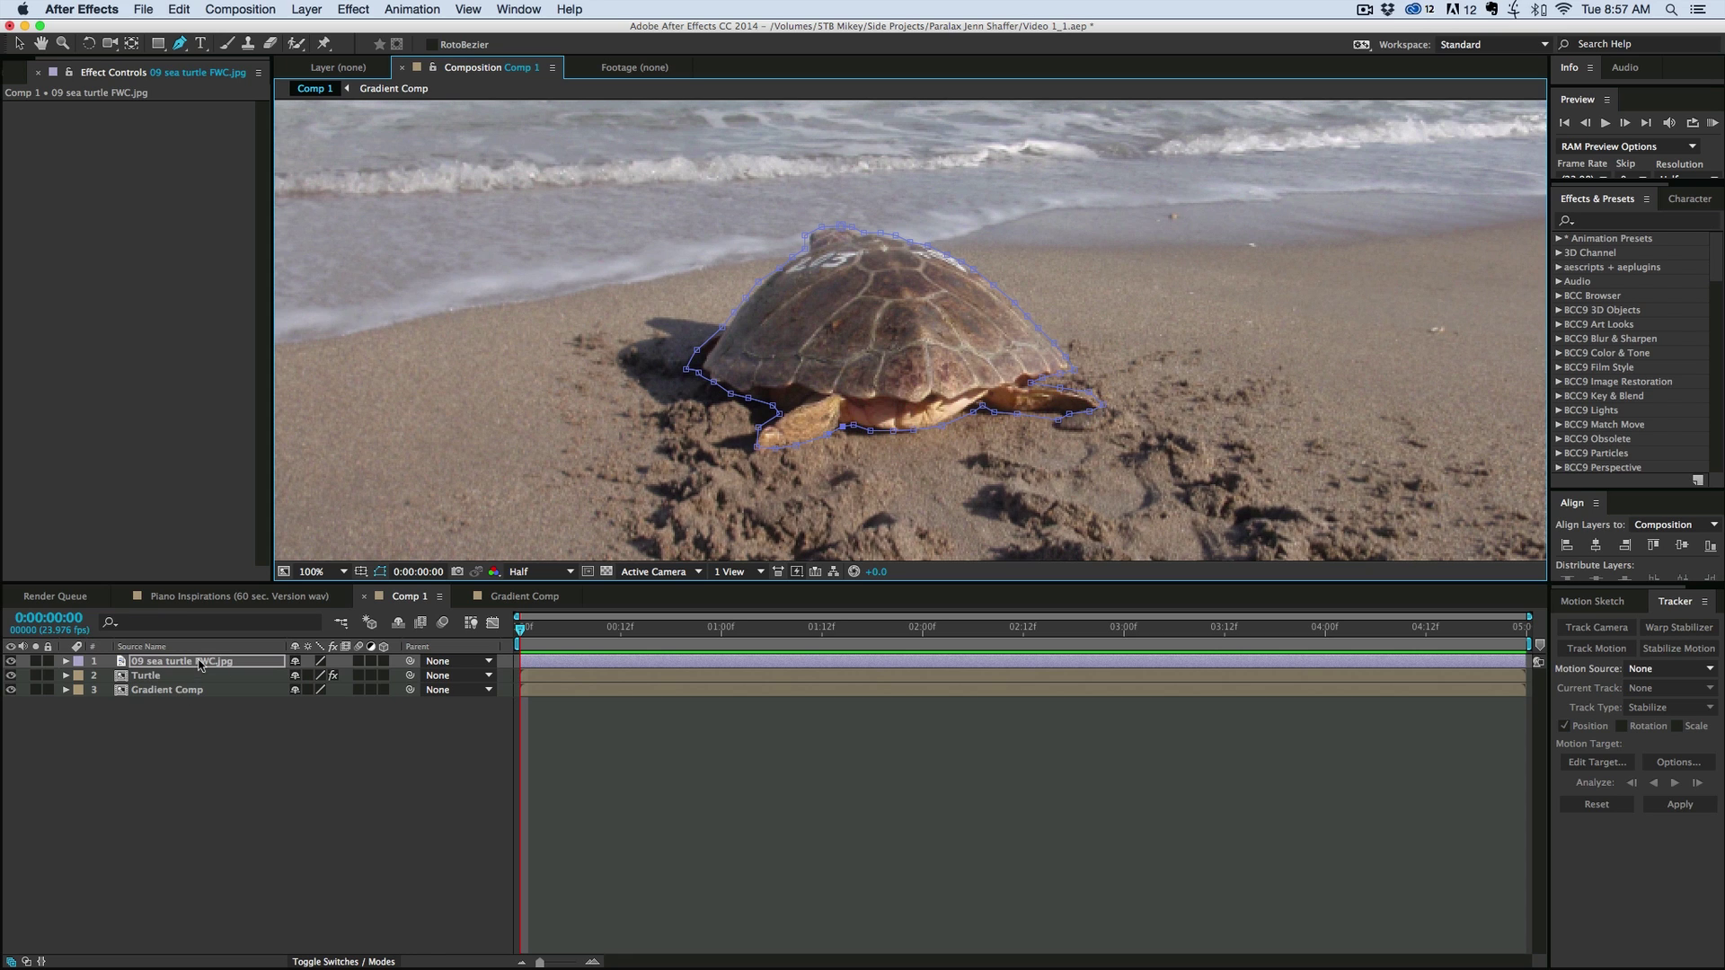
# - Set the turtle mask's feather to 10 pixels
pyautogui.press('f')
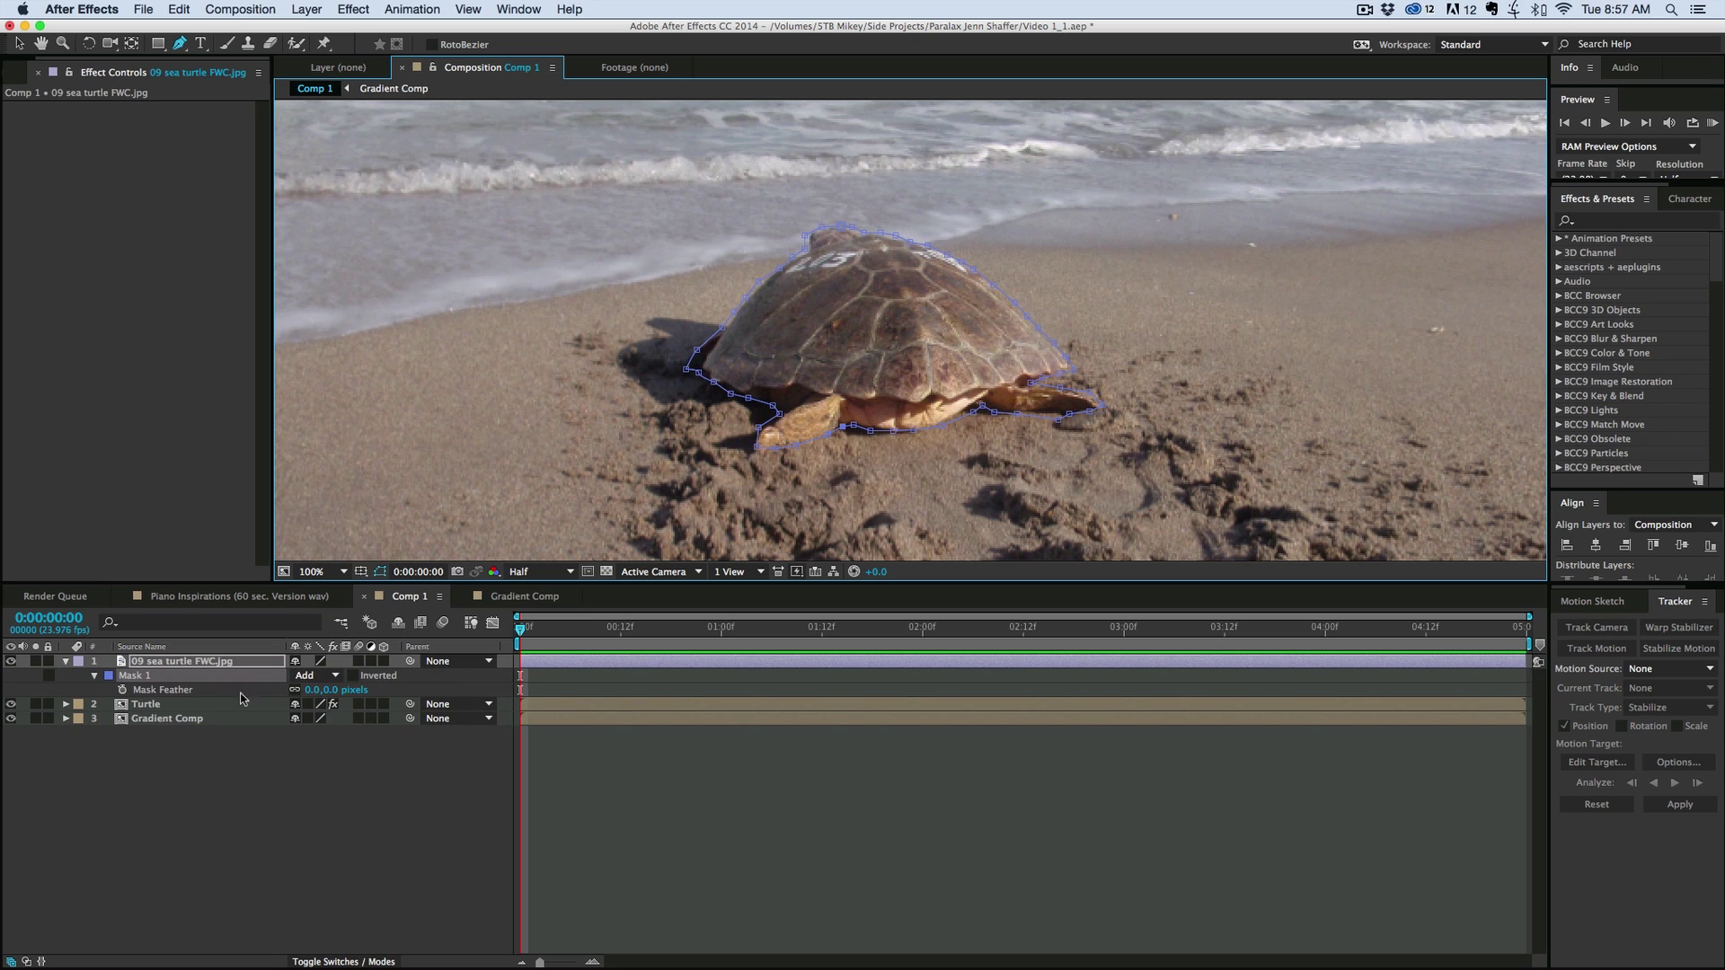
pyautogui.click(313, 691)
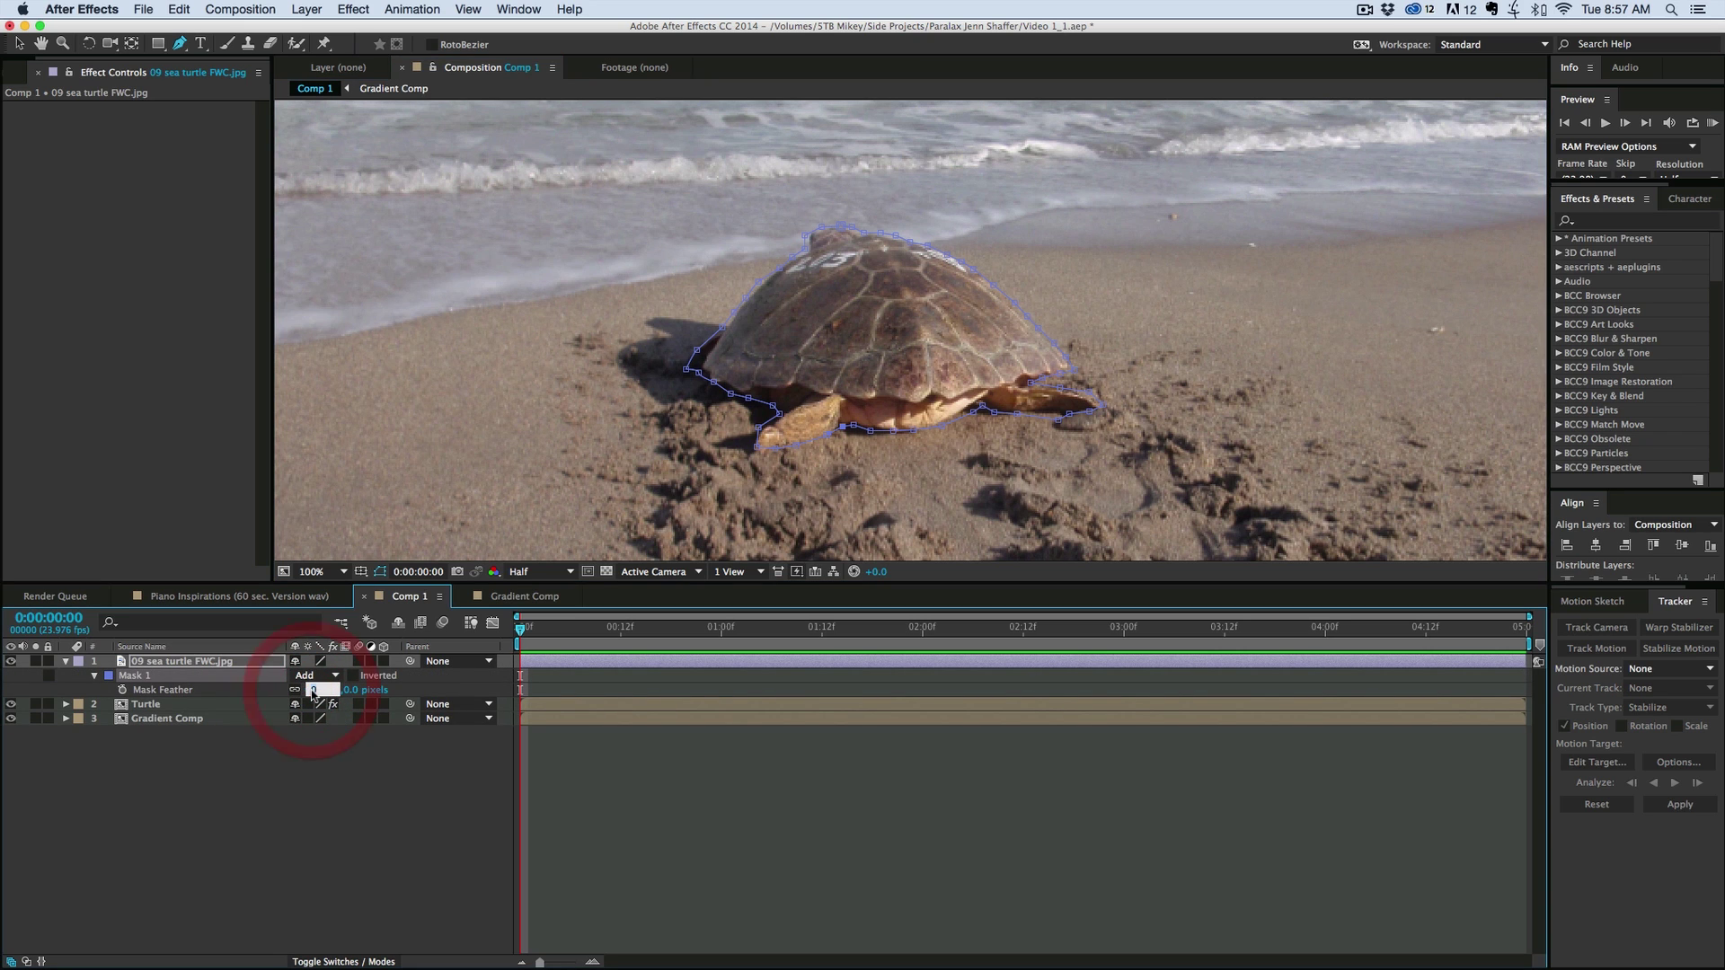
pyautogui.write('10')
pyautogui.press('Return')
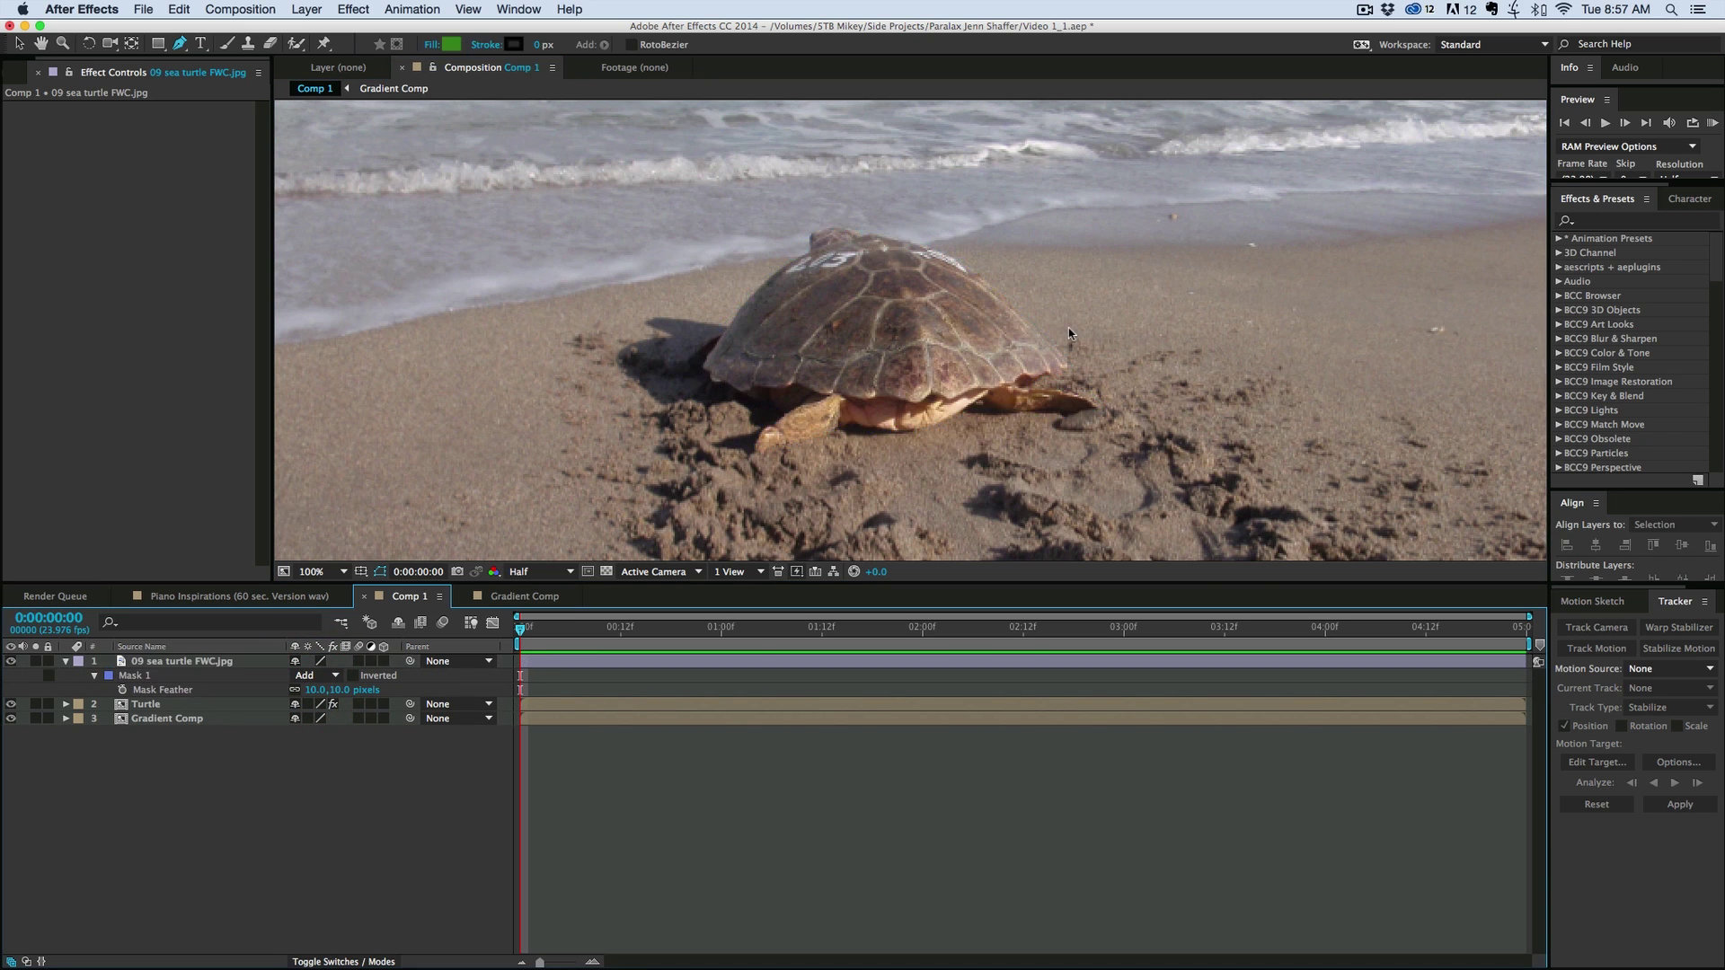
pyautogui.scroll(-1, 1069, 333)
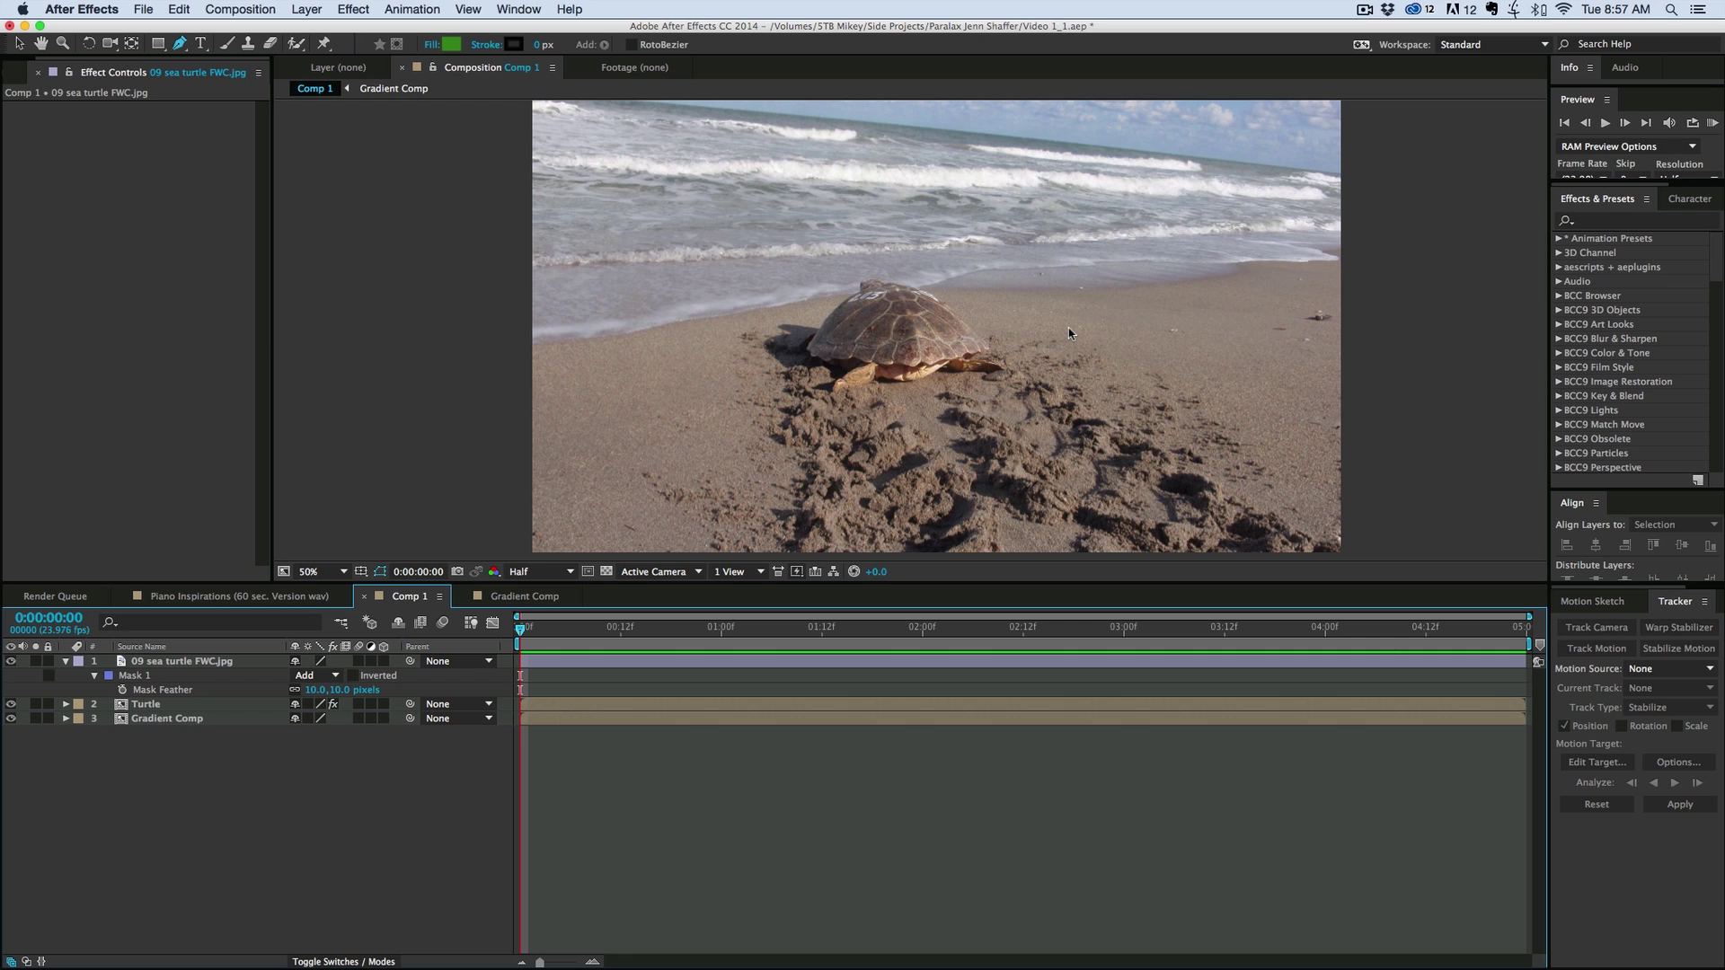
# - Set Turtle's Max Vertical Displacement to 0 and add a keyframe at the start
pyautogui.click(180, 703)
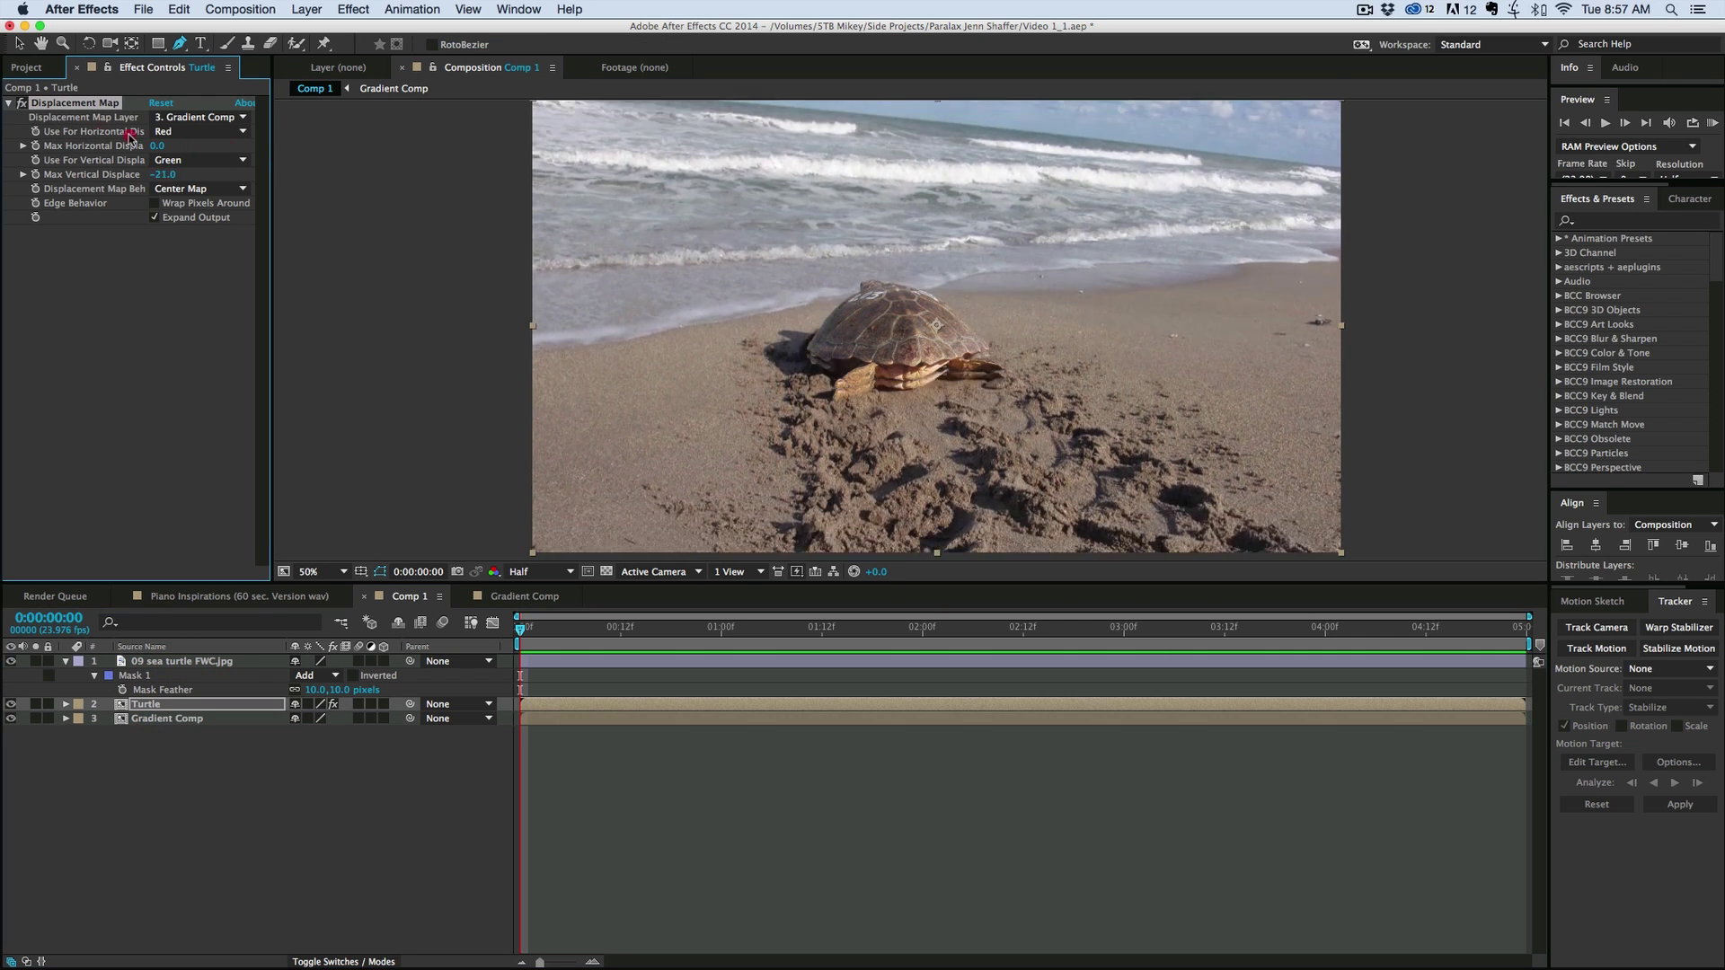
pyautogui.moveTo(130, 137); pyautogui.dragTo(81, 120)
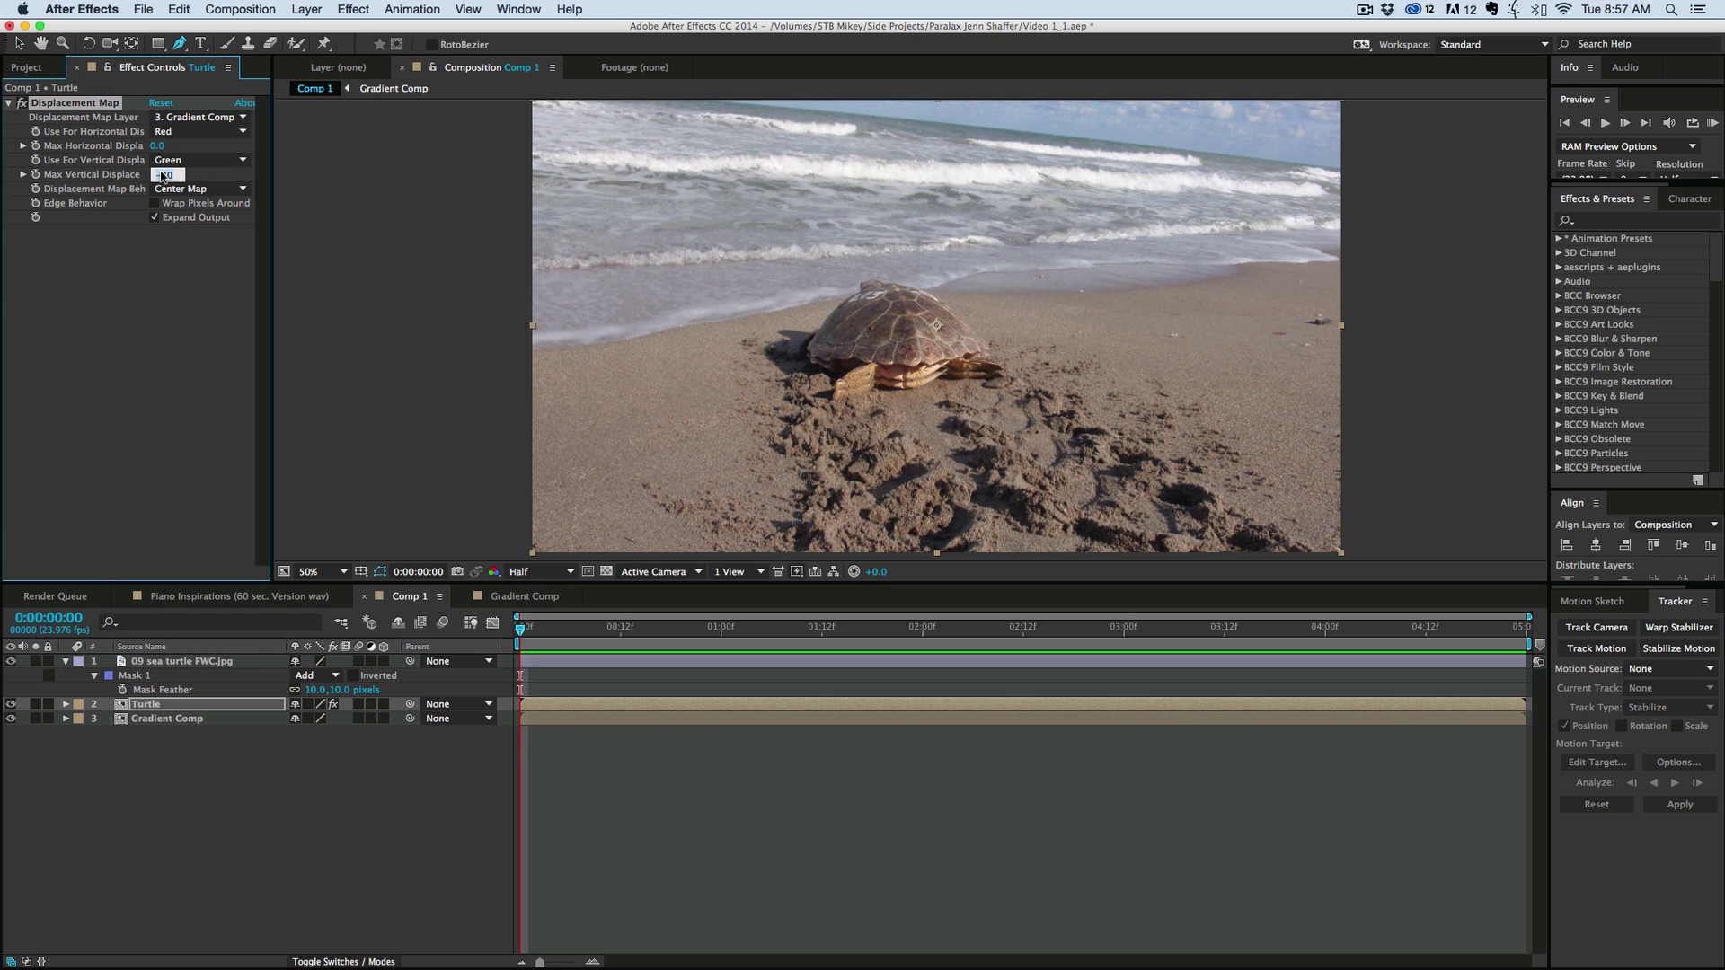
pyautogui.press('Return')
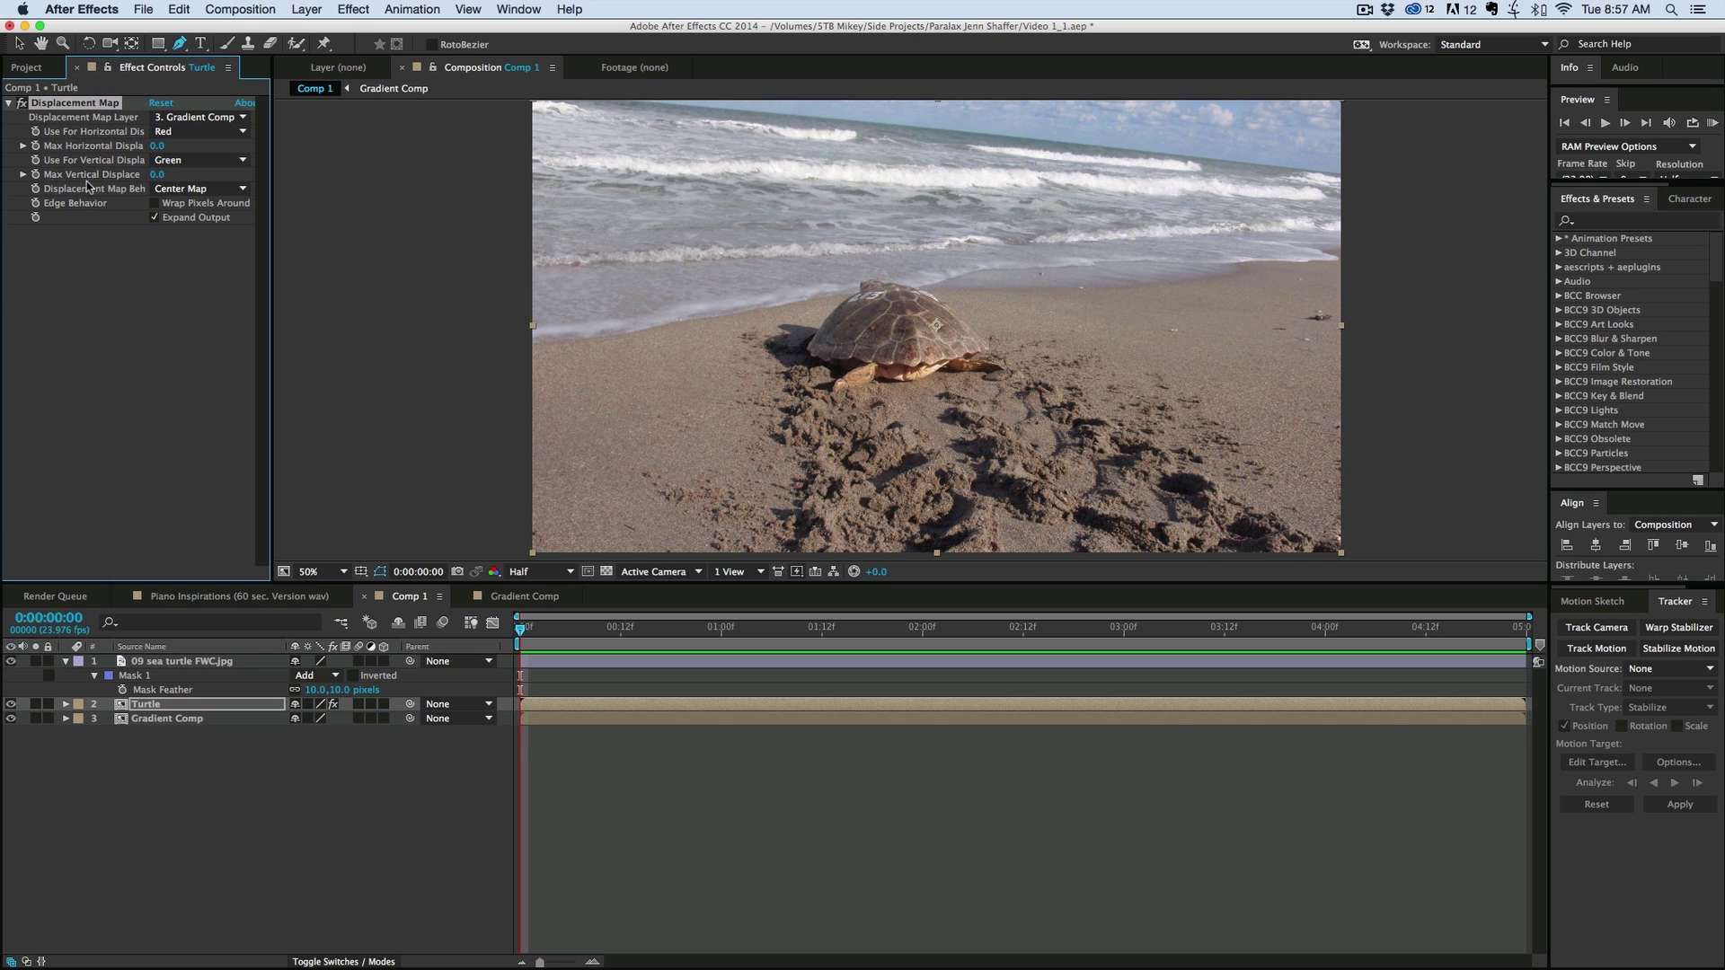
pyautogui.click(36, 176)
# - At the comp's last frame, set Max Vertical Displacement to 60 and scrub to check
pyautogui.press('End')
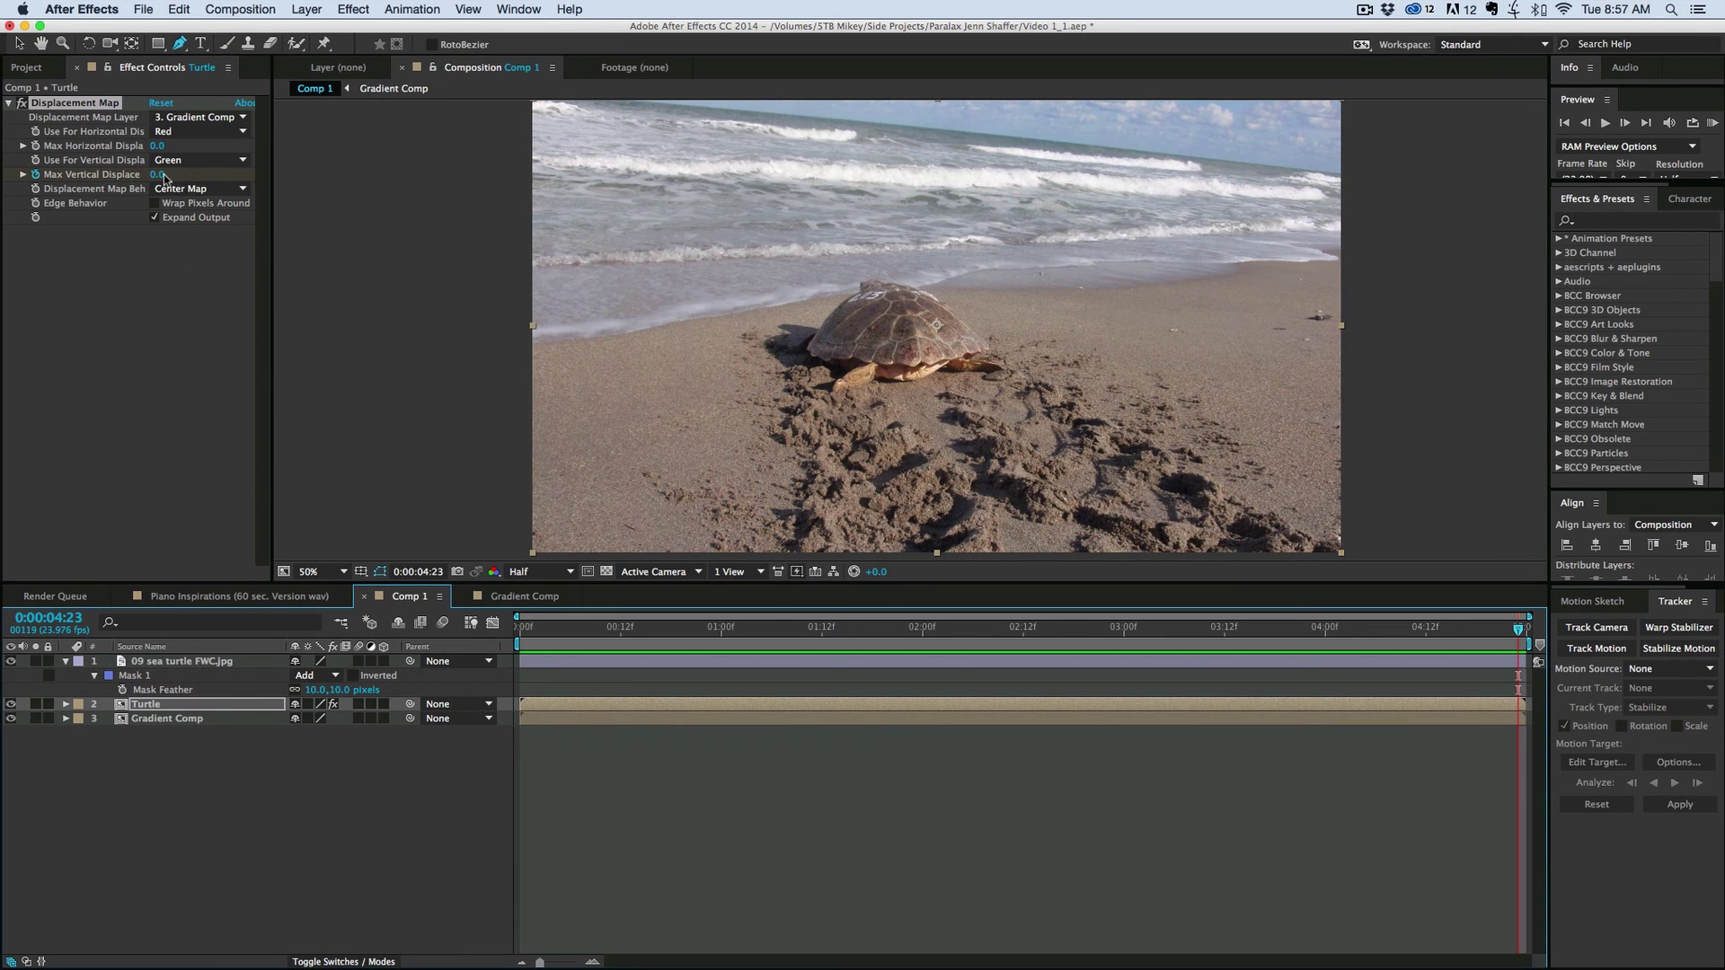
pyautogui.moveTo(163, 177); pyautogui.dragTo(217, 182)
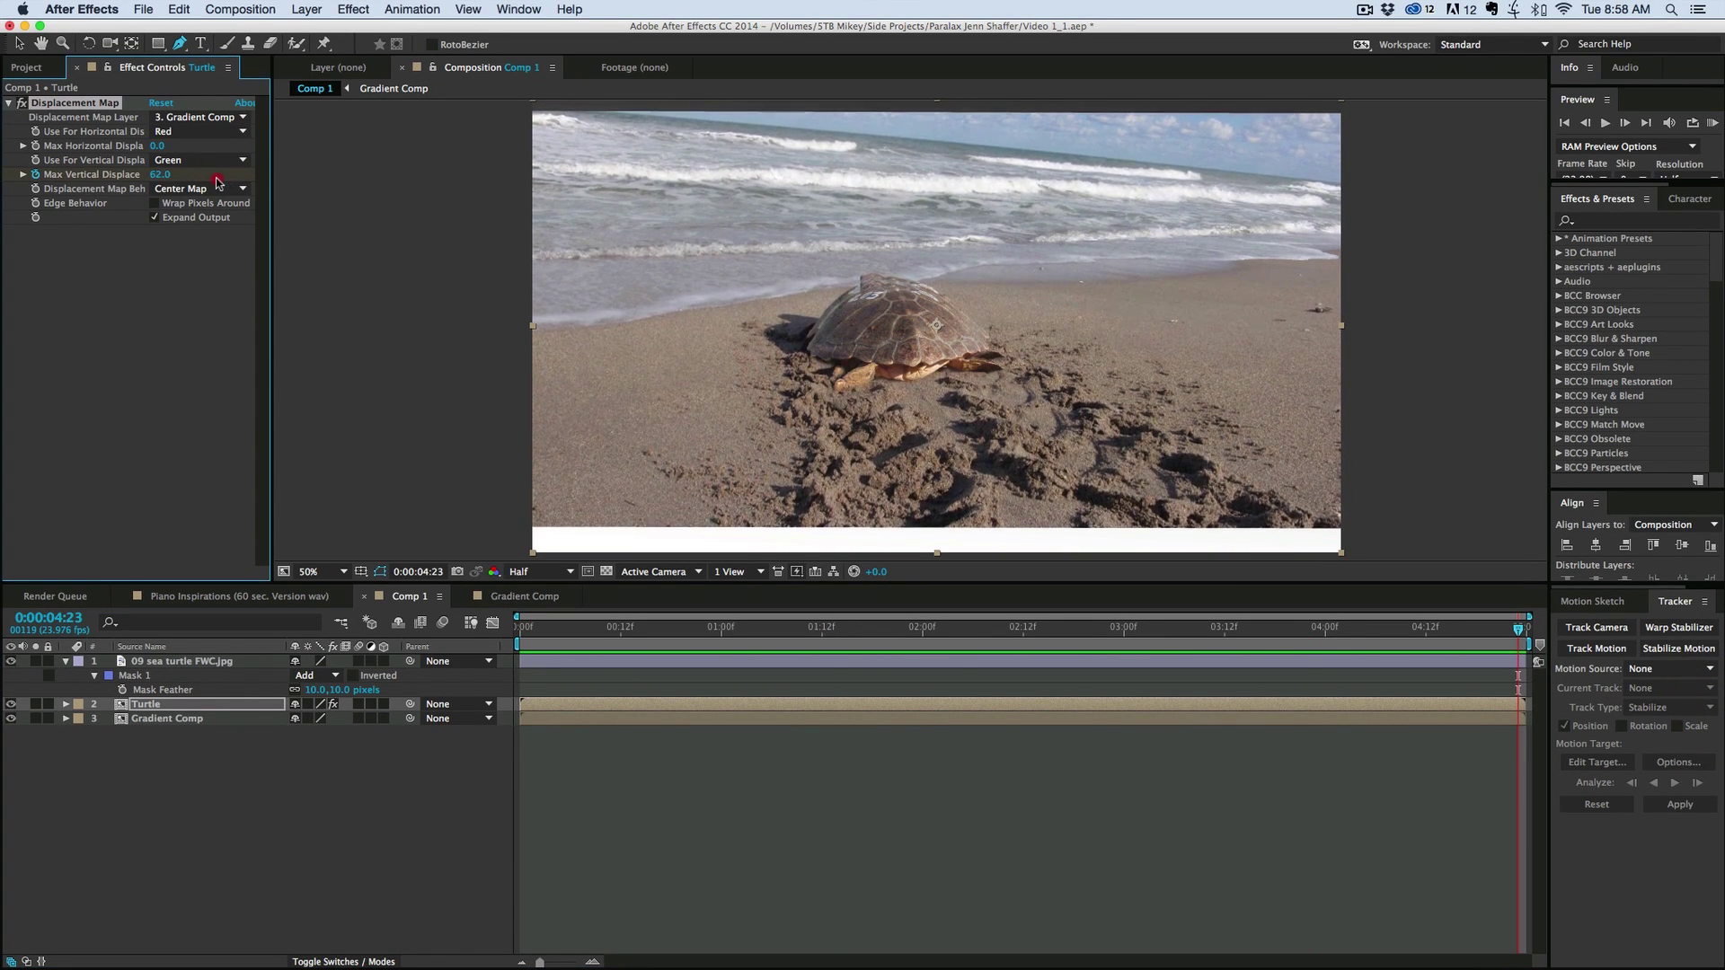
pyautogui.click(159, 174)
pyautogui.write('60')
pyautogui.press('Return')
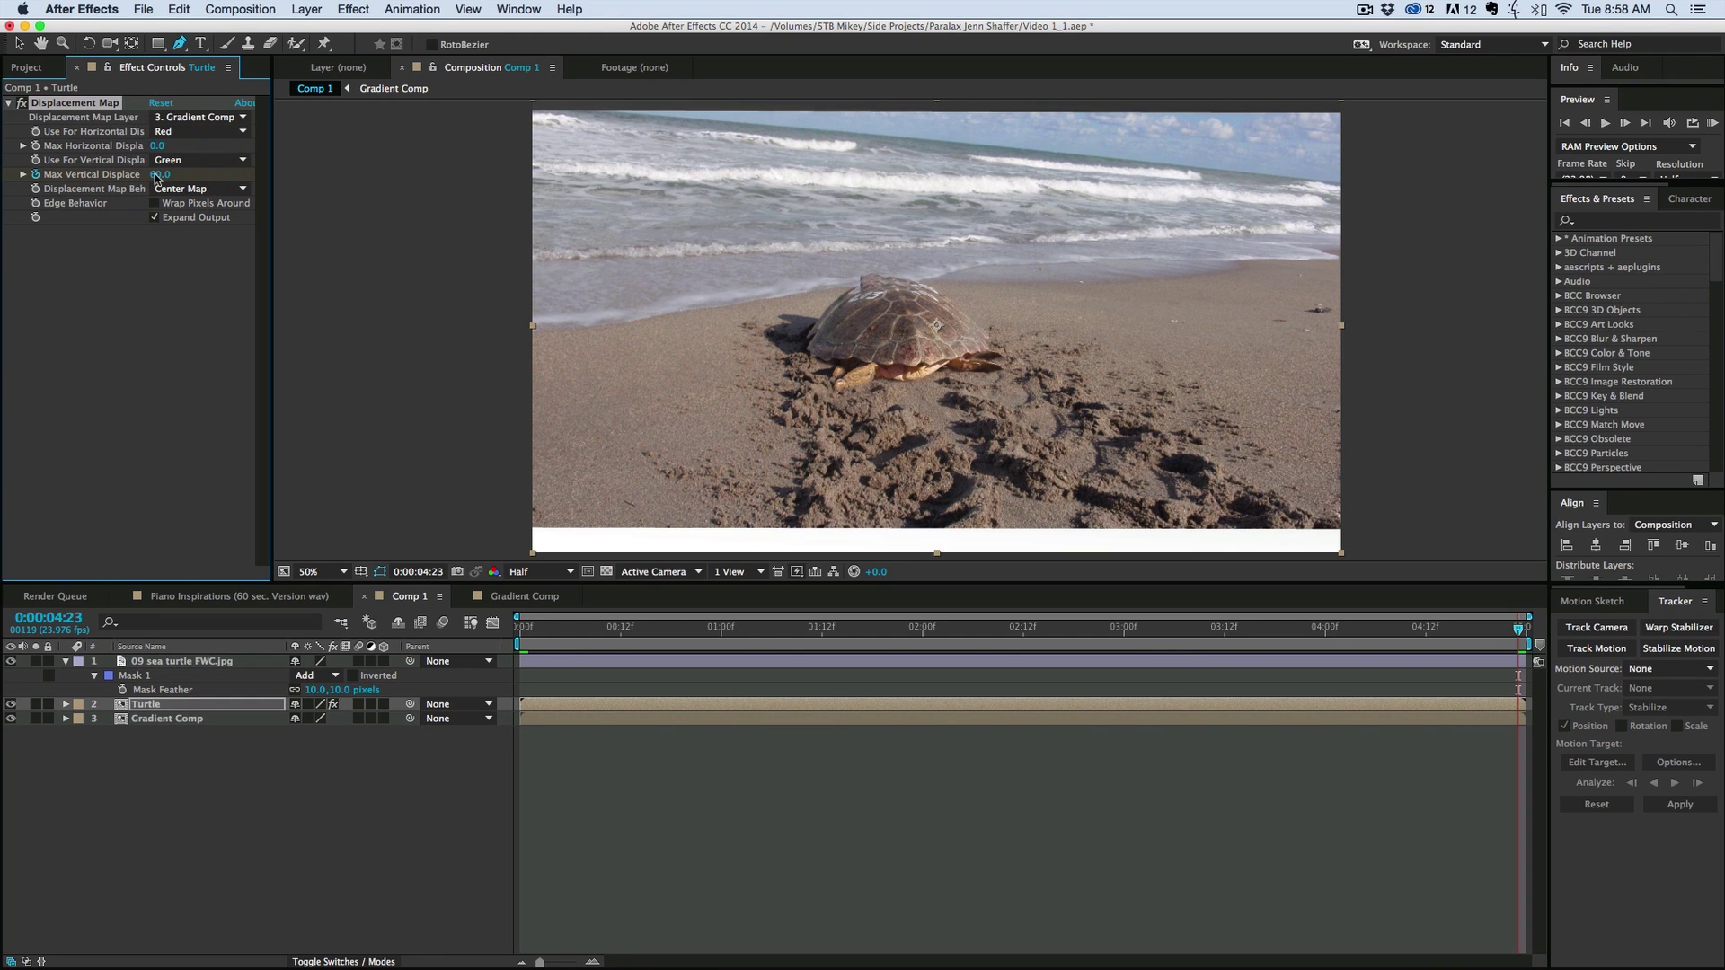
pyautogui.moveTo(717, 629); pyautogui.dragTo(230, 720)
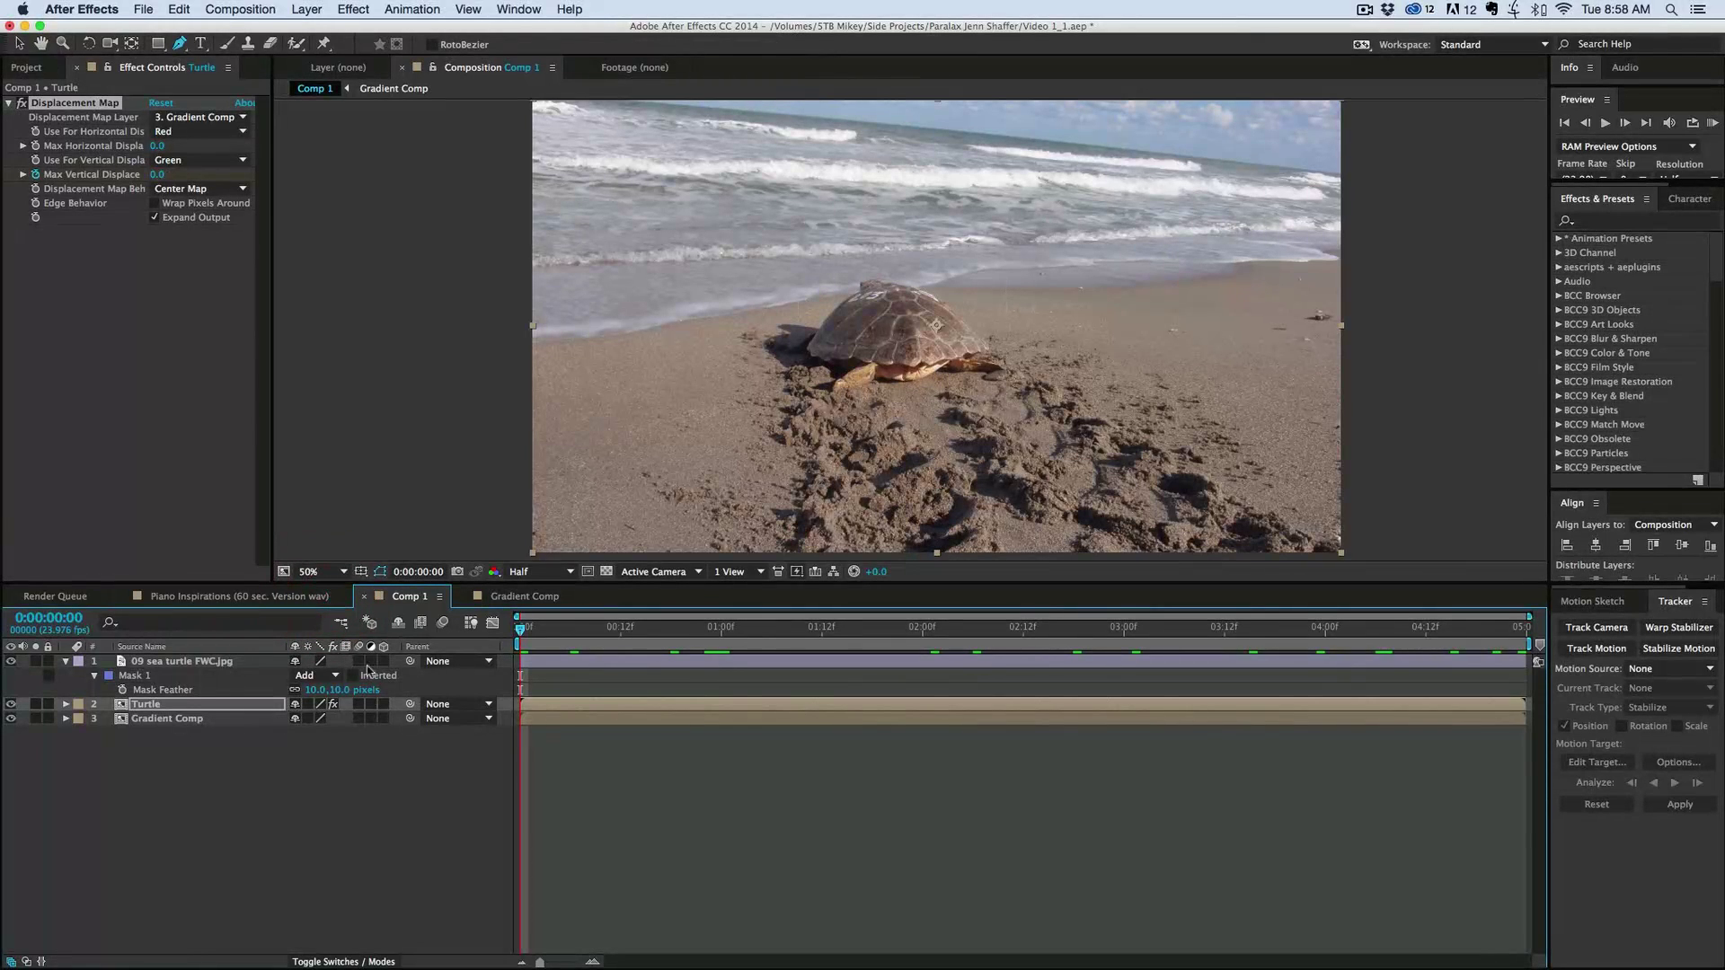
# - Keyframe the turtle cutout's Position at the start and nudge it upward at the end
pyautogui.click(213, 663)
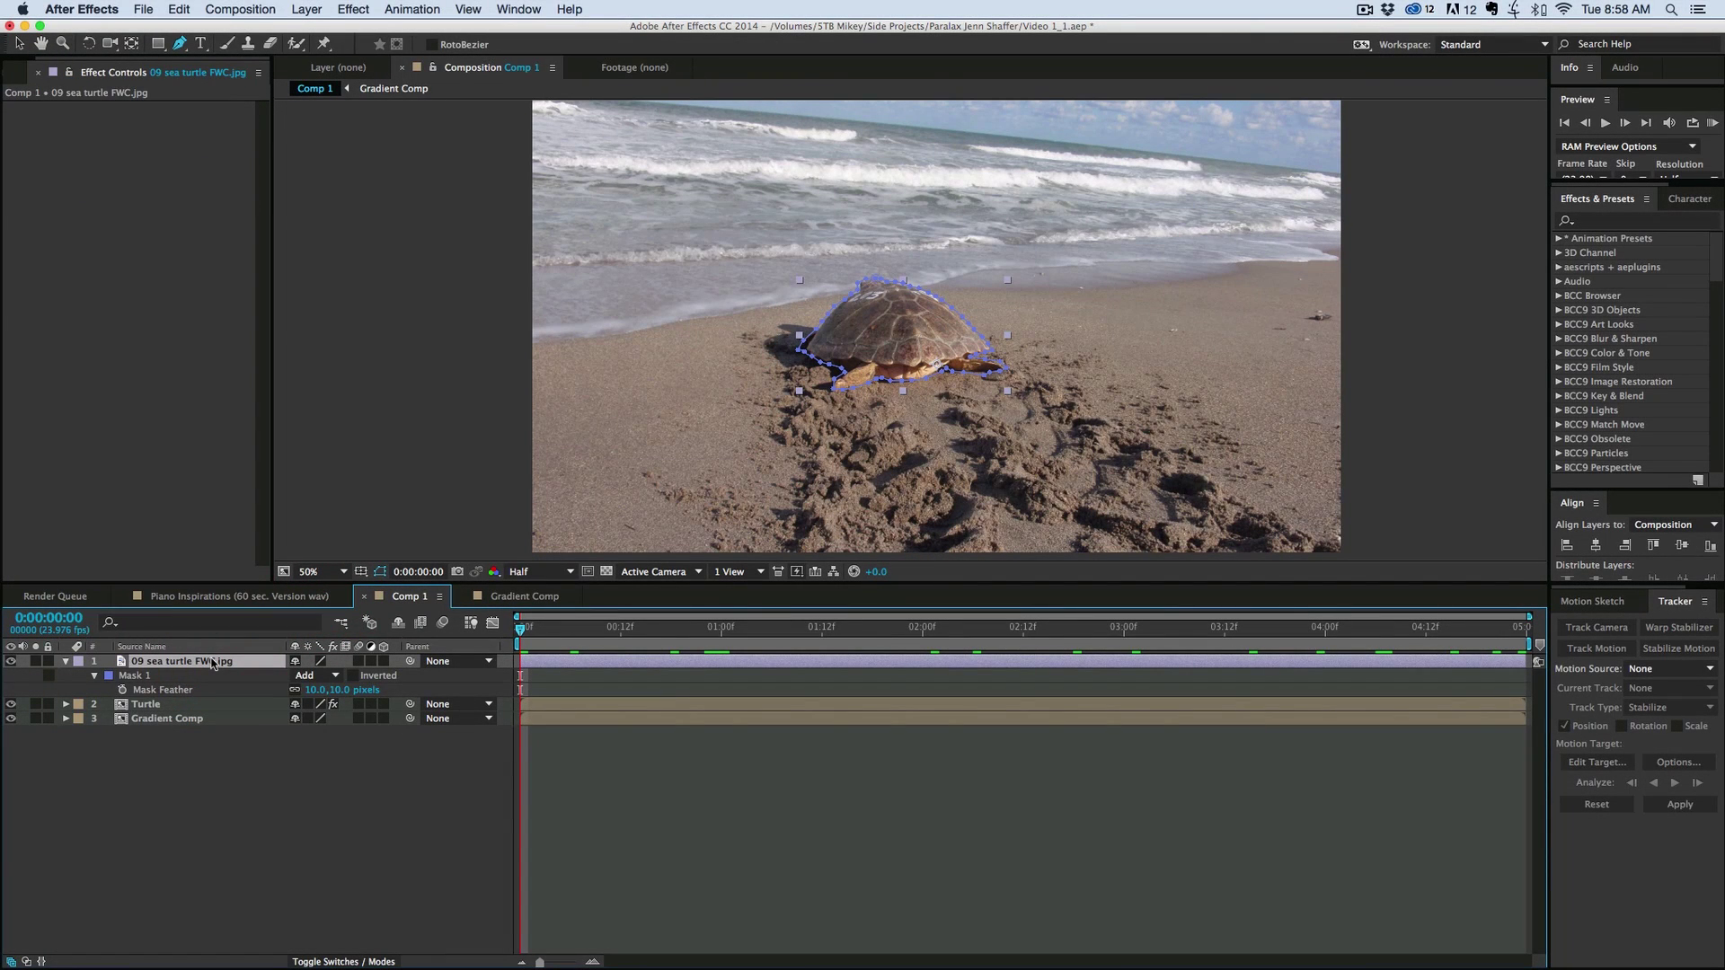
pyautogui.hotkey('alt', 'shift', 'p')
pyautogui.press('End')
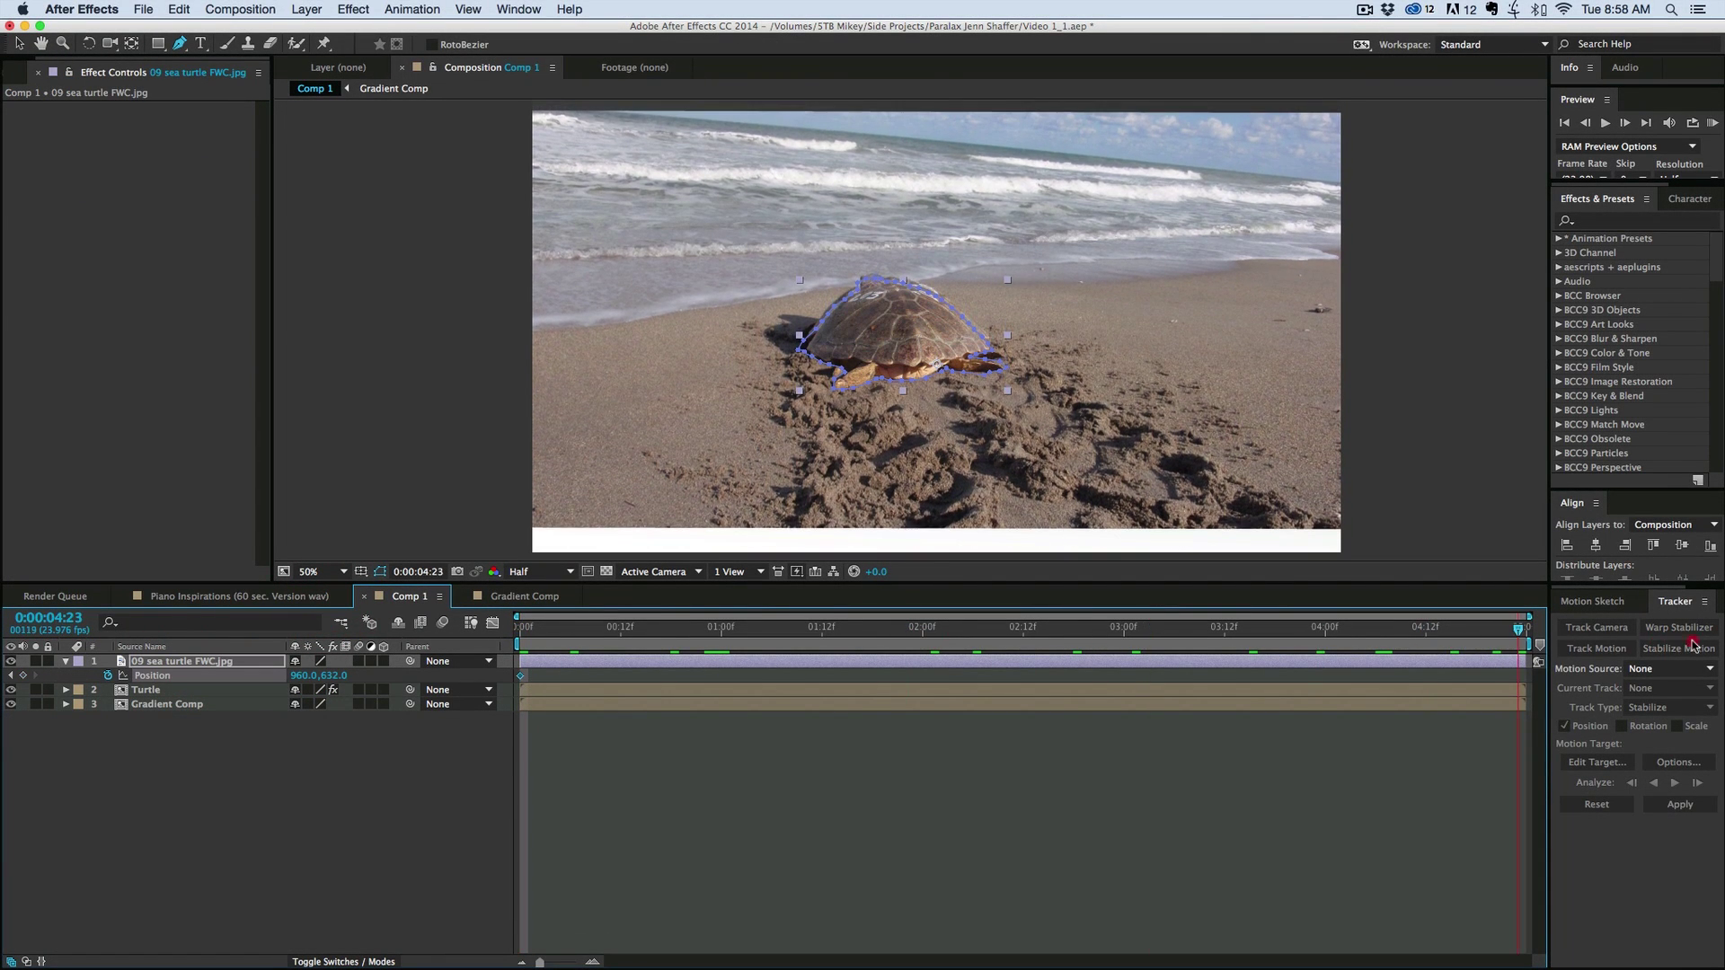
pyautogui.hotkey('shift', 'Up')
pyautogui.hotkey('shift', 'Up')
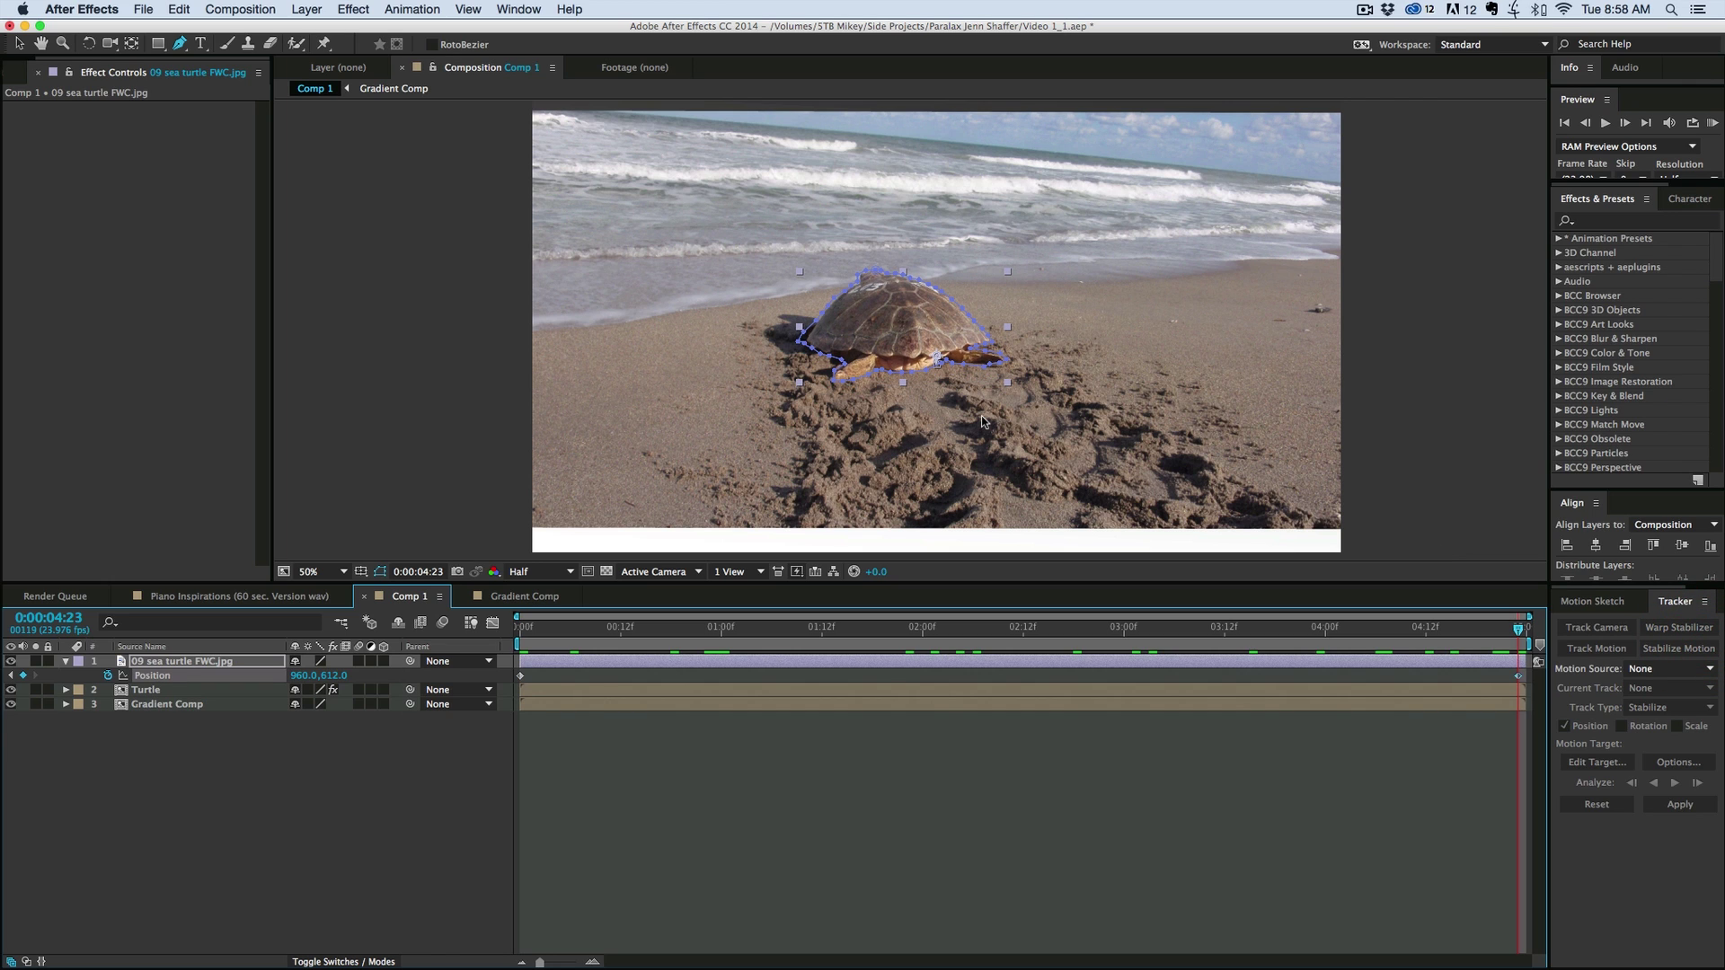
pyautogui.press('Up')
pyautogui.press('Up')
pyautogui.press('Up')
pyautogui.press('Up')
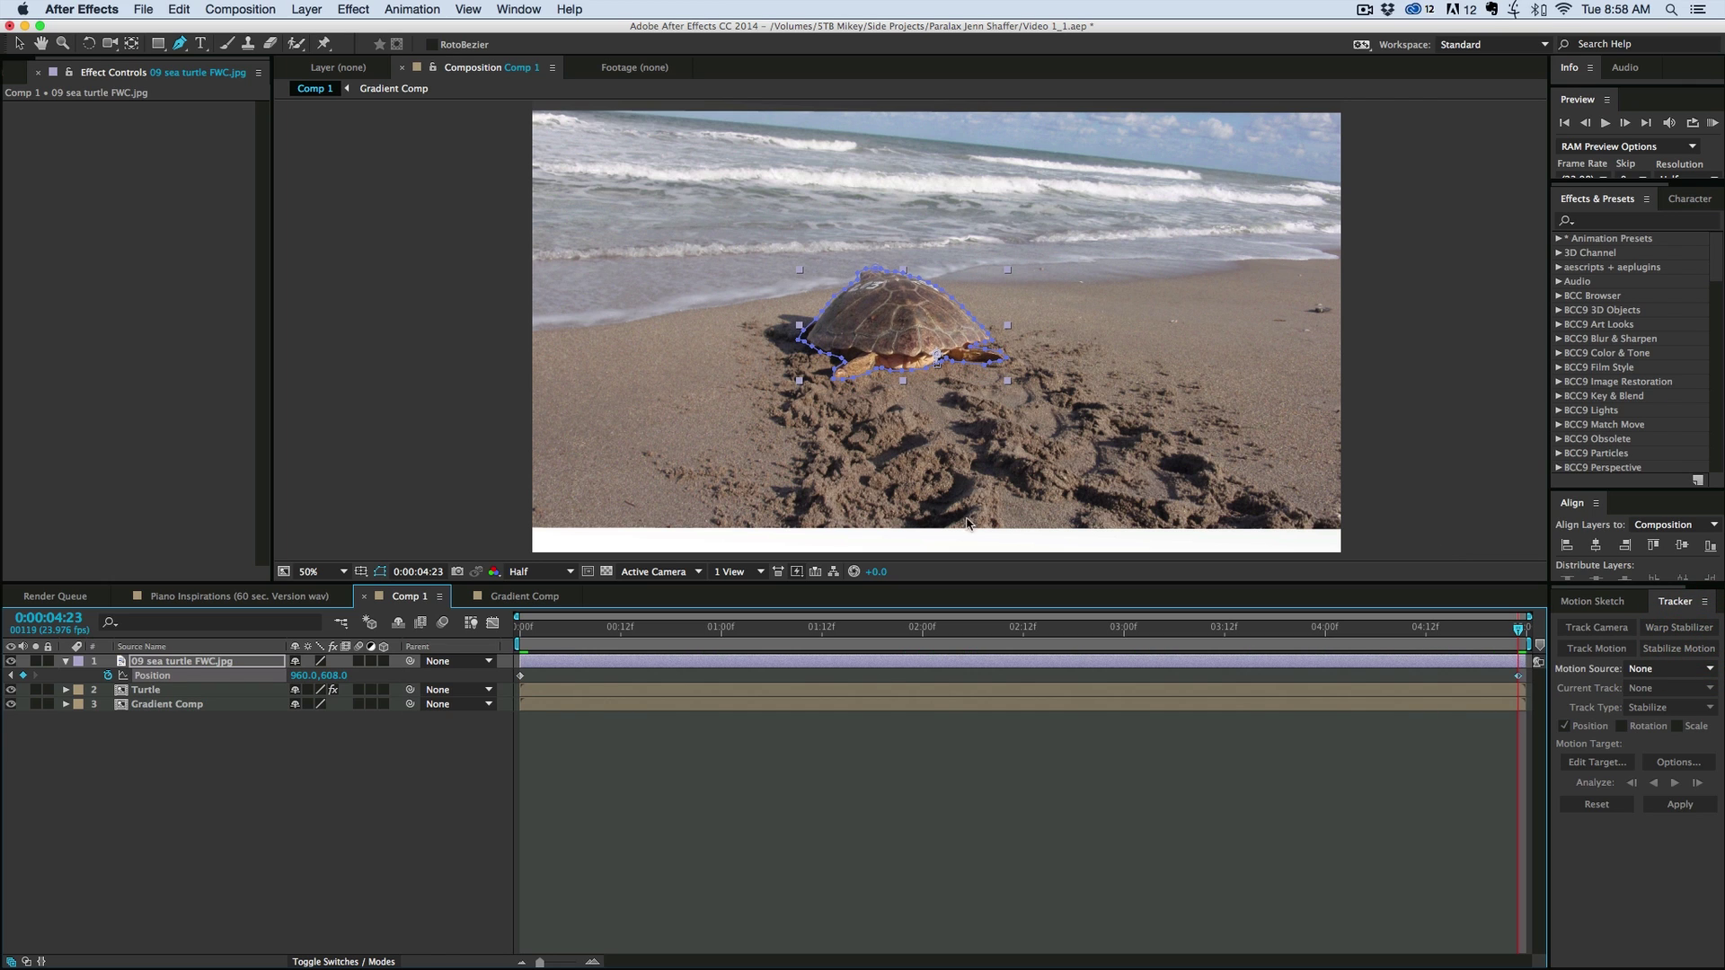
pyautogui.click(948, 778)
# - Zoom in on the turtle and compare the cutout's first and last frame positions
pyautogui.moveTo(1518, 629); pyautogui.dragTo(76, 580)
pyautogui.scroll(4, 823, 388)
pyautogui.moveTo(823, 388); pyautogui.dragTo(908, 301)
pyautogui.press('g')
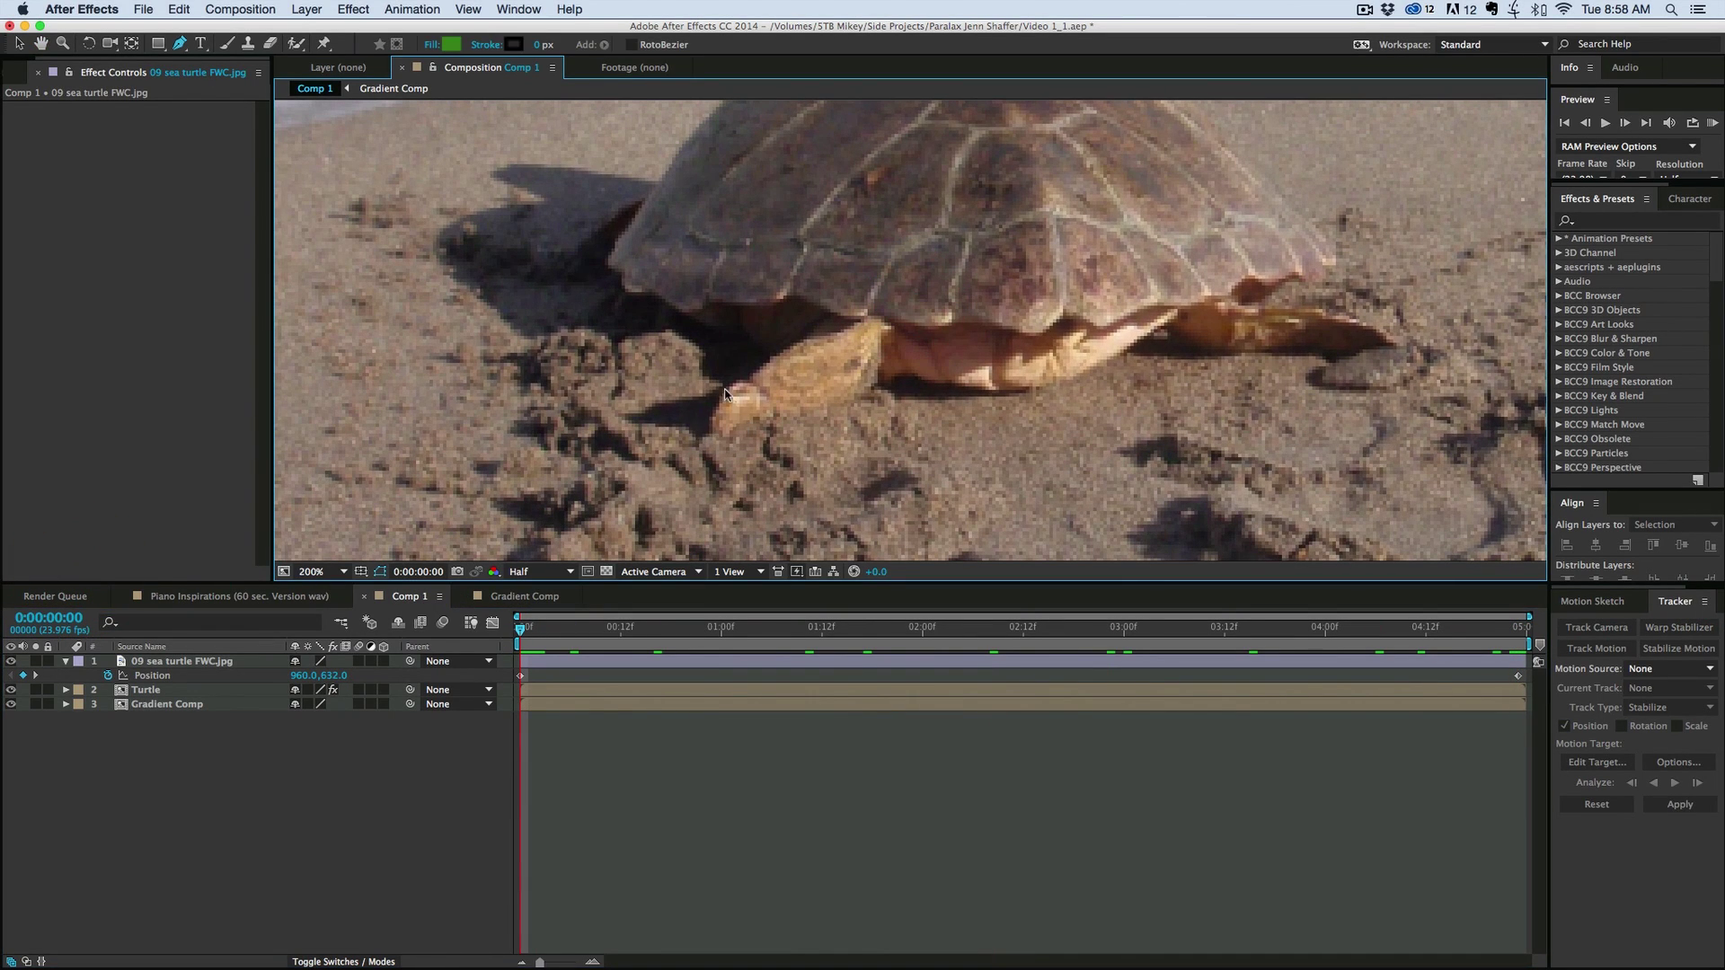
pyautogui.moveTo(1509, 633); pyautogui.dragTo(1545, 632)
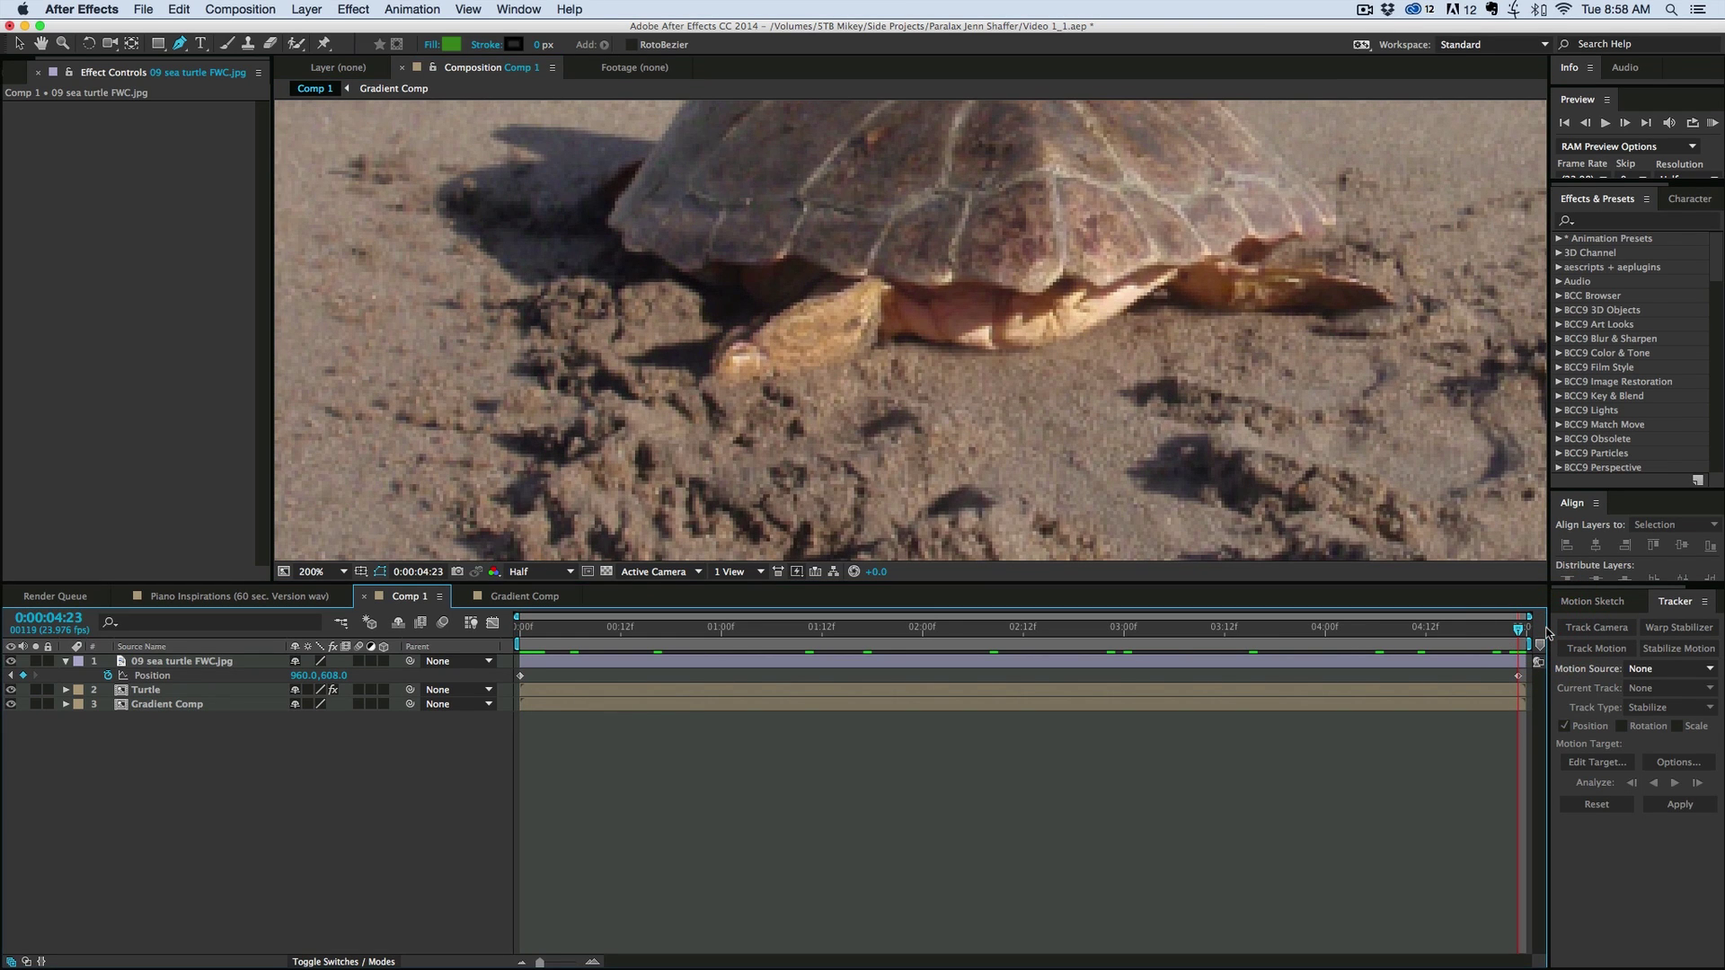
pyautogui.press('Home')
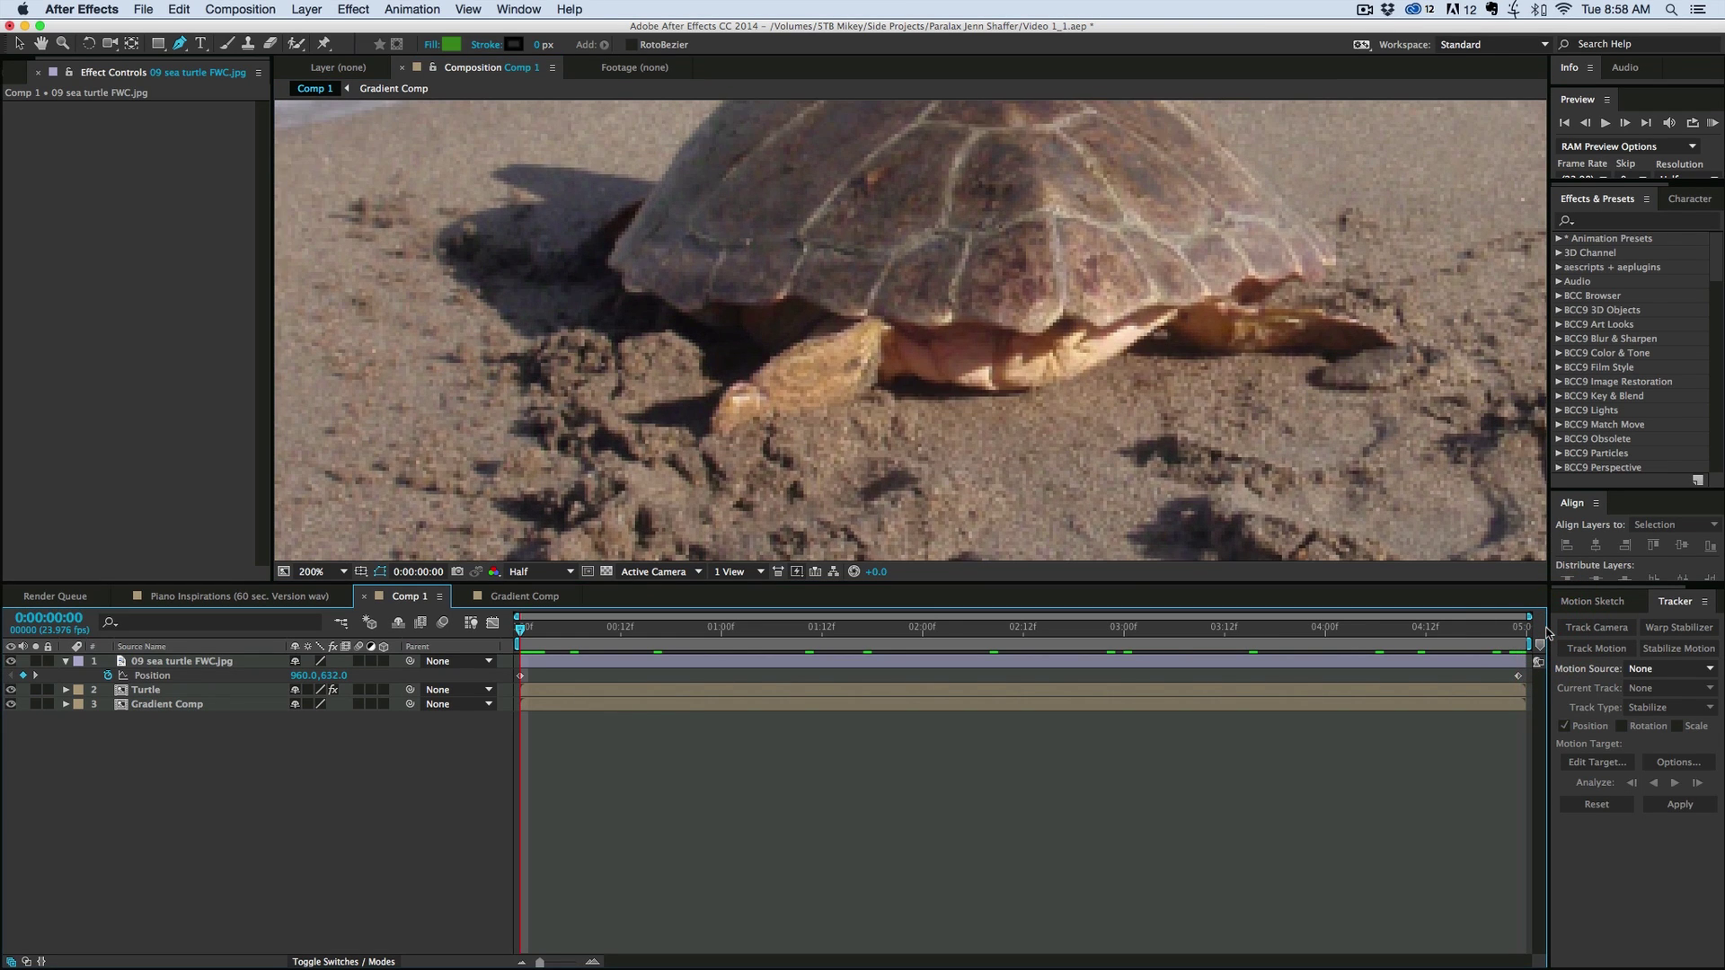
pyautogui.press('End')
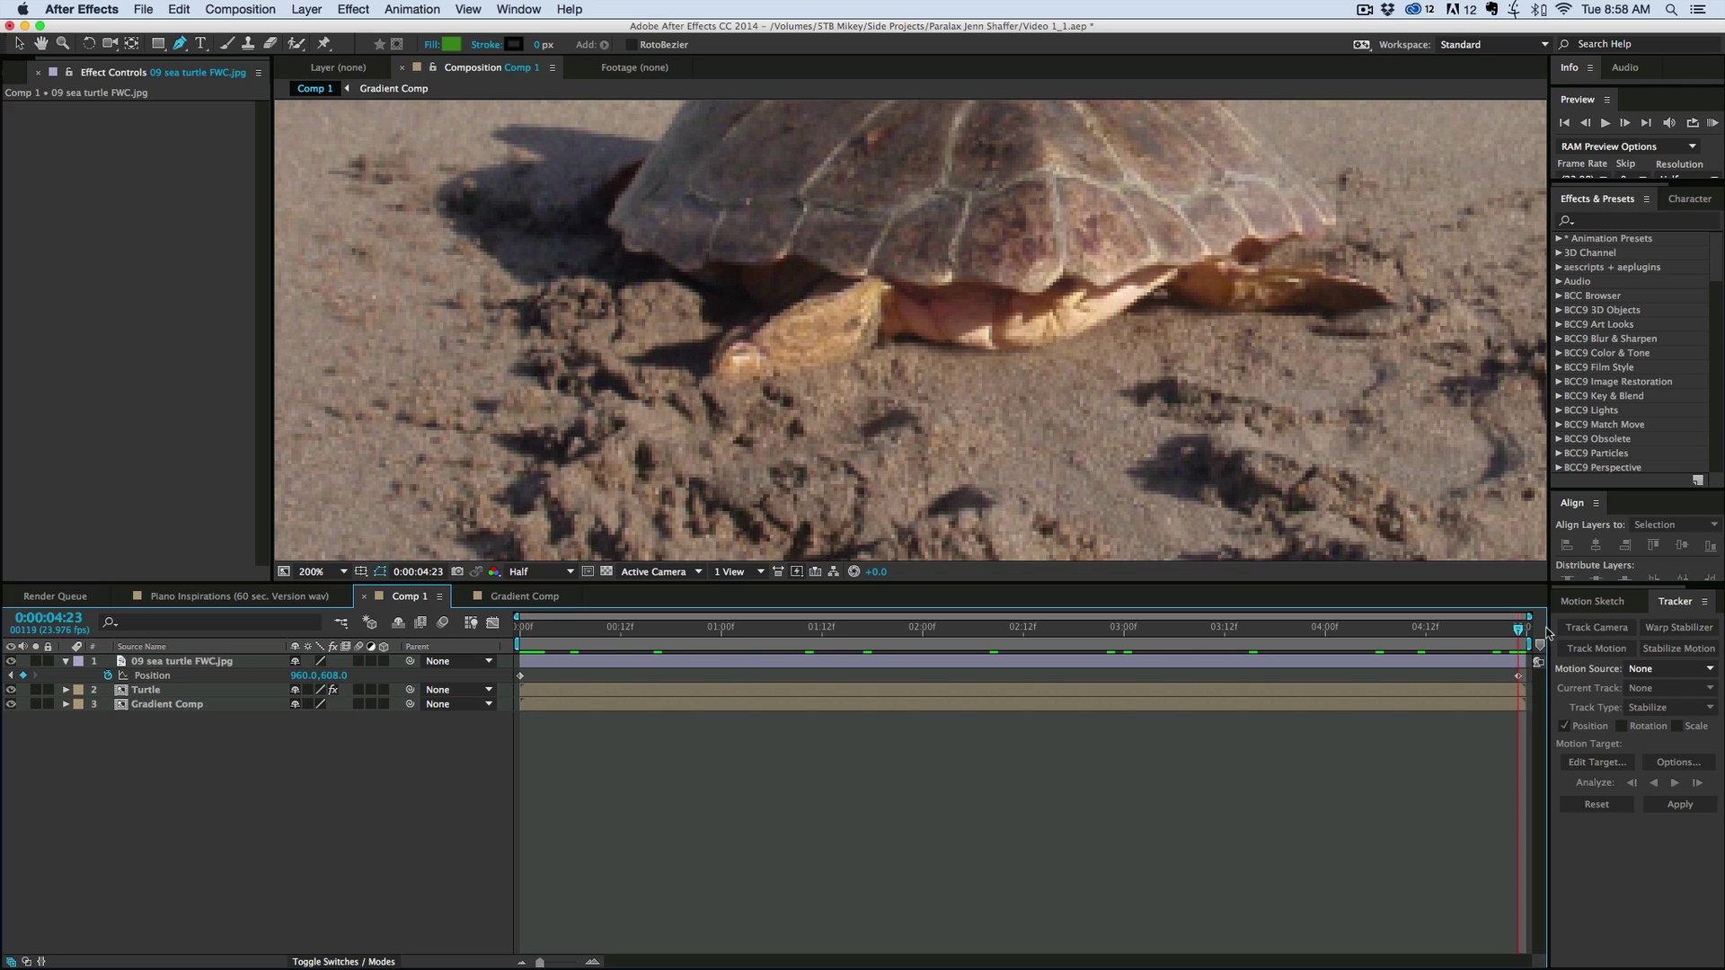
# - Nudge the cutout up once more at the end to 960,605 and preview from the start
pyautogui.click(1434, 665)
pyautogui.press('Up')
pyautogui.press('Up')
pyautogui.press('Up')
pyautogui.press('Up')
pyautogui.press('Up')
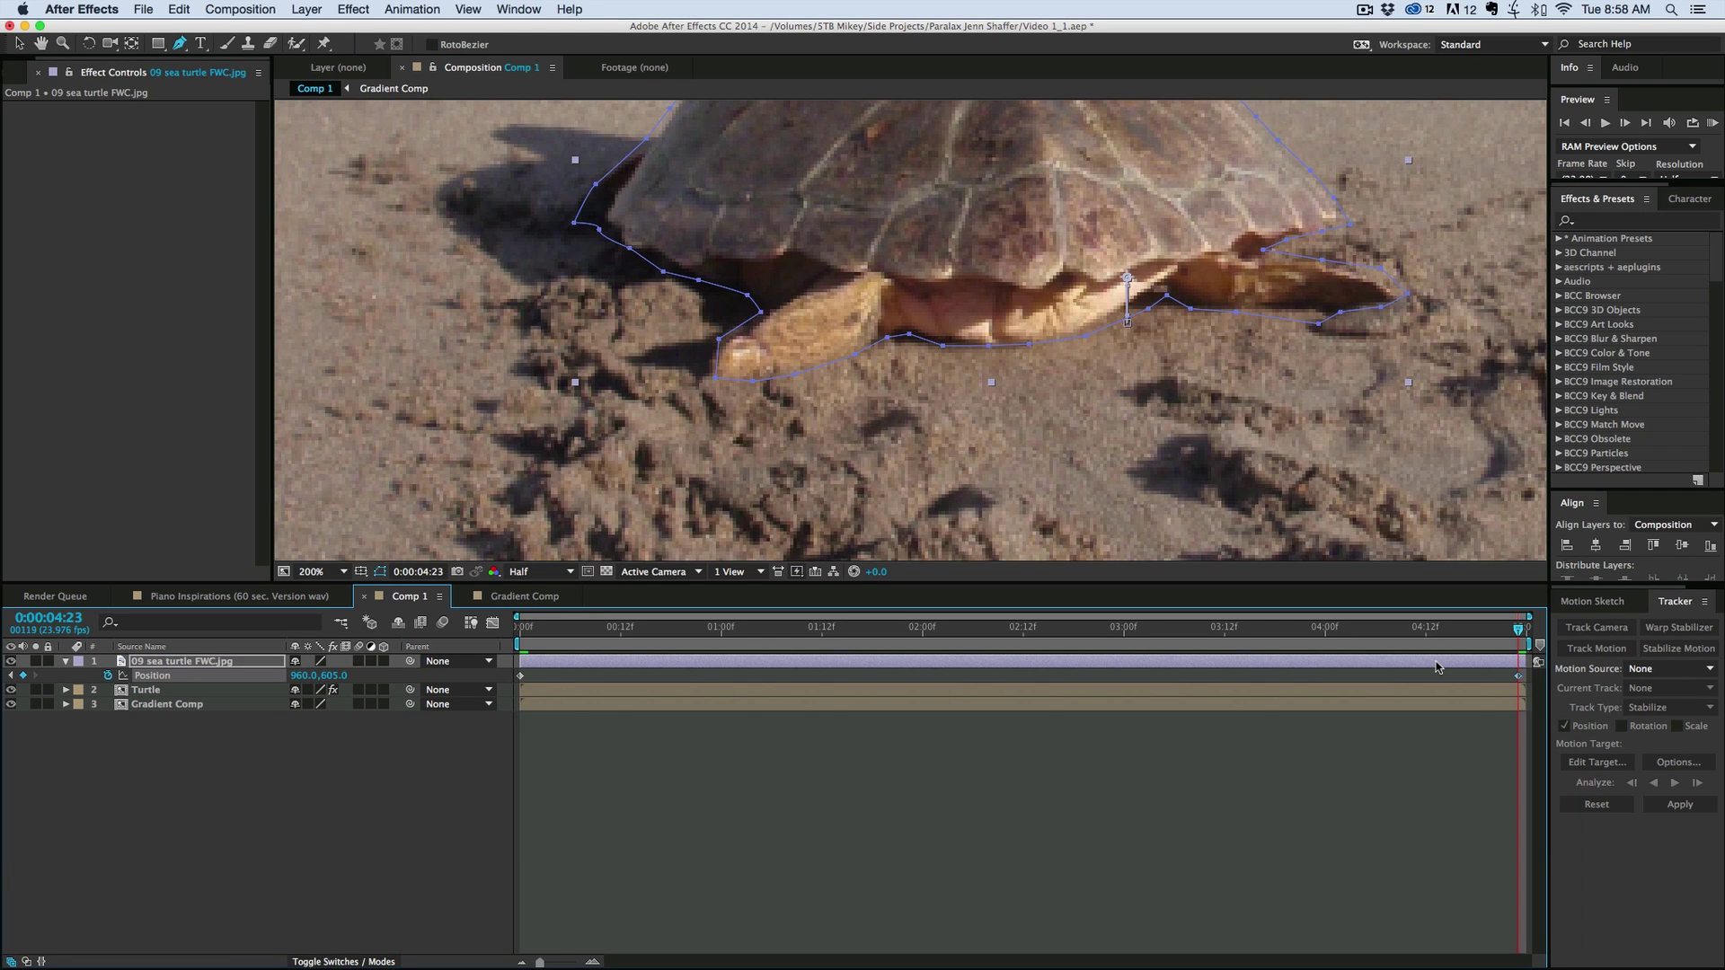
pyautogui.click(1434, 759)
pyautogui.moveTo(611, 626); pyautogui.dragTo(309, 598)
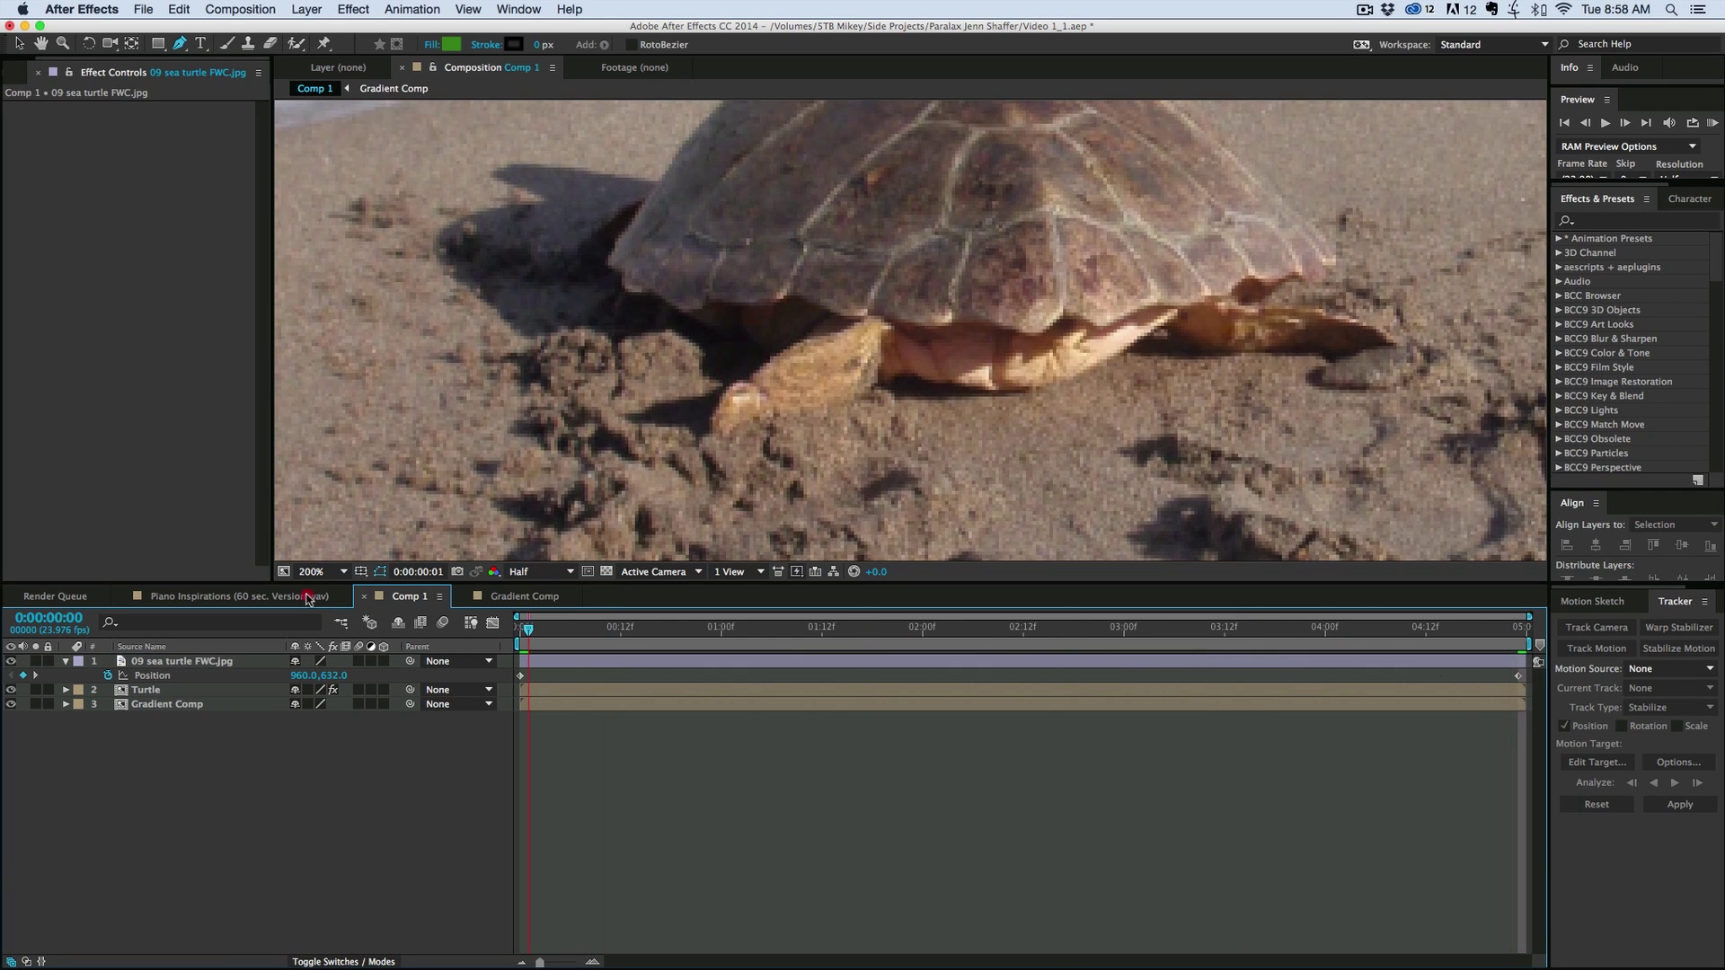
pyautogui.press('space')
pyautogui.scroll(-4, 1016, 391)
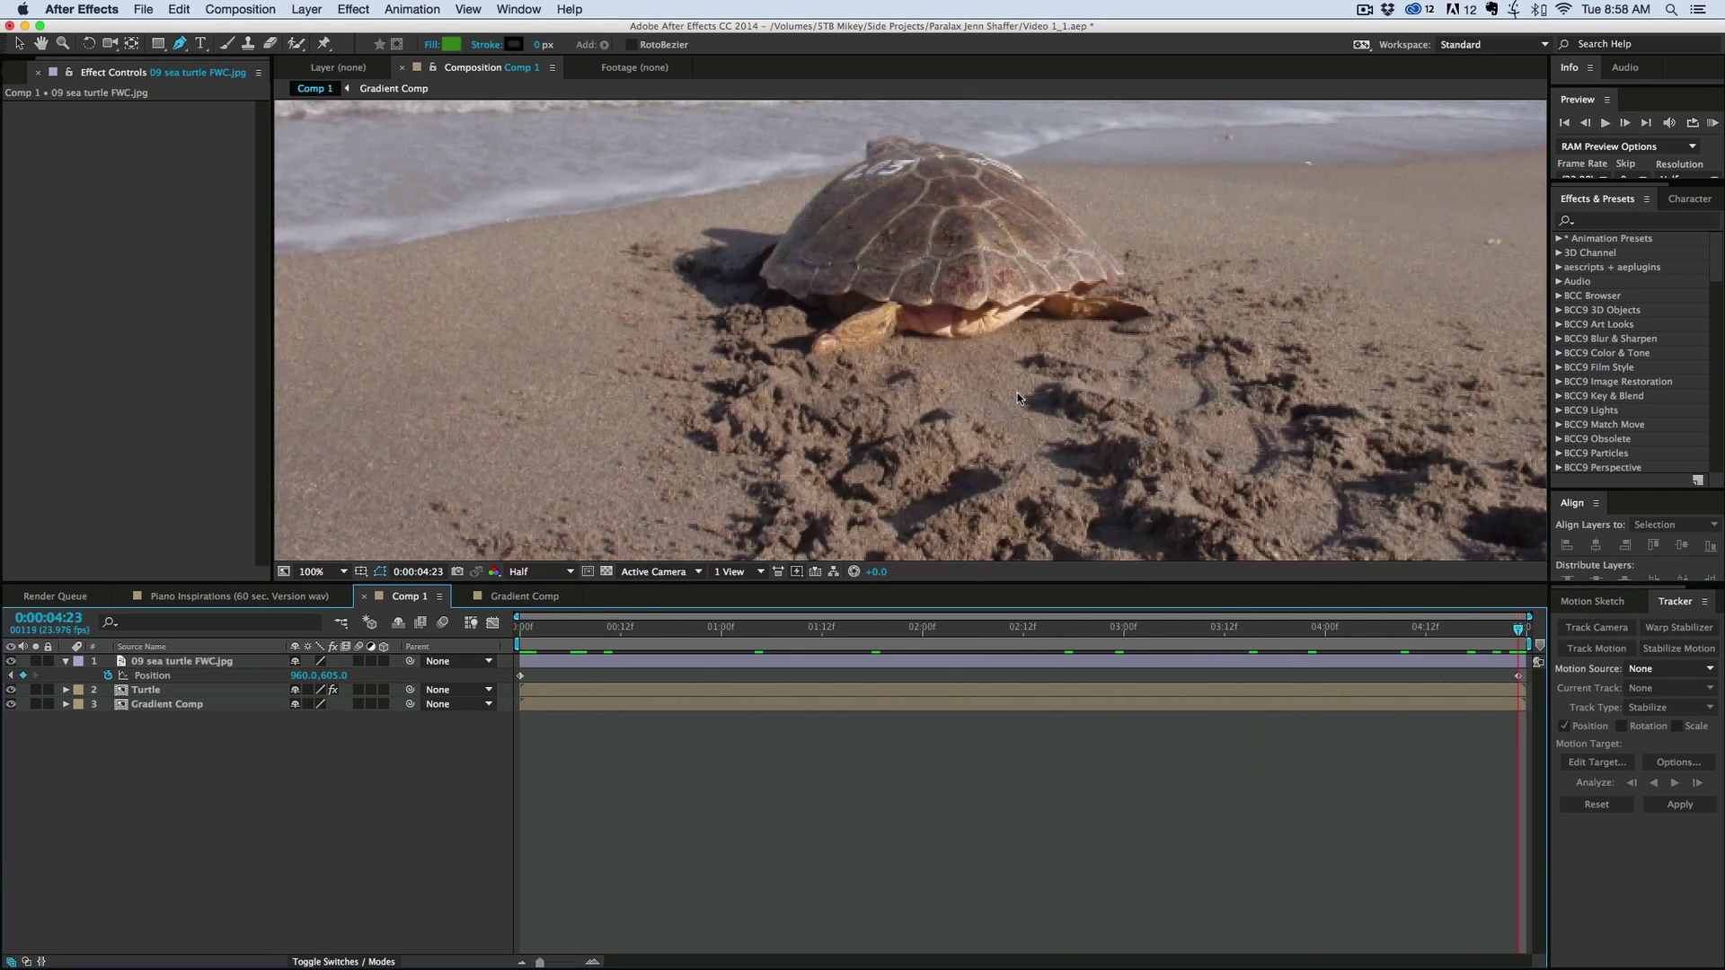
# - Scrub near the end of the animation and play the preview again
pyautogui.moveTo(1497, 633); pyautogui.dragTo(1342, 626)
pyautogui.press('space')
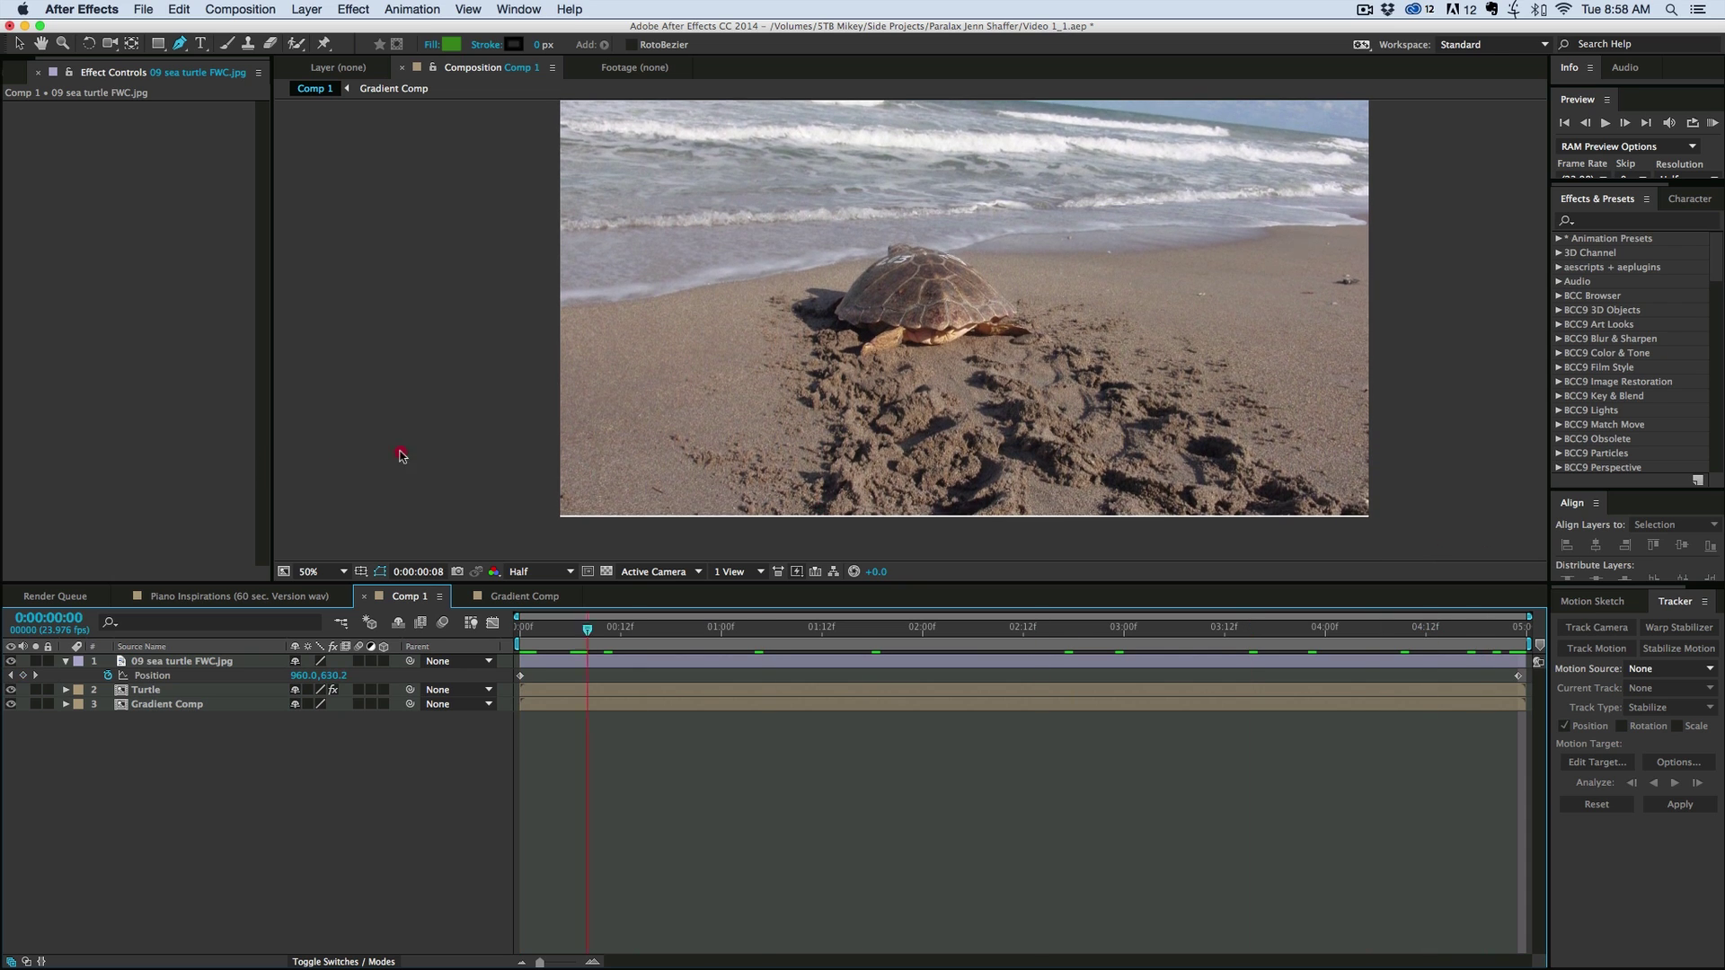
pyautogui.press('space')
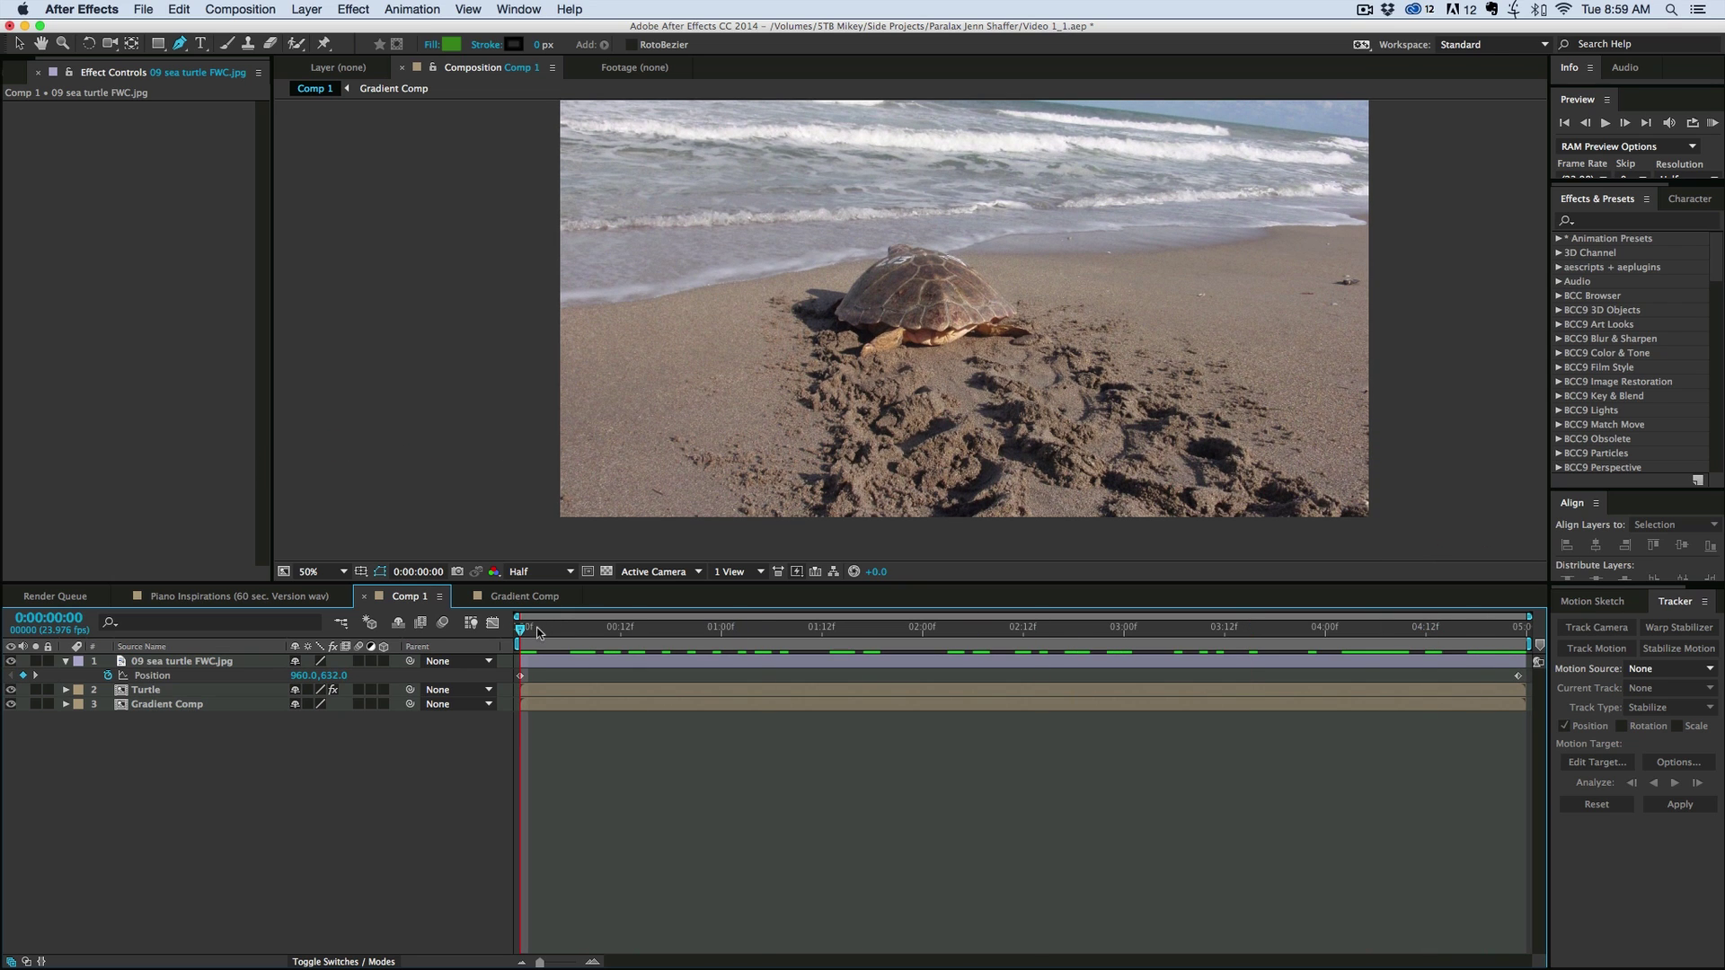
# - Show the cutout layer's 75.6% Scale and parent it to the Turtle layer
pyautogui.click(223, 662)
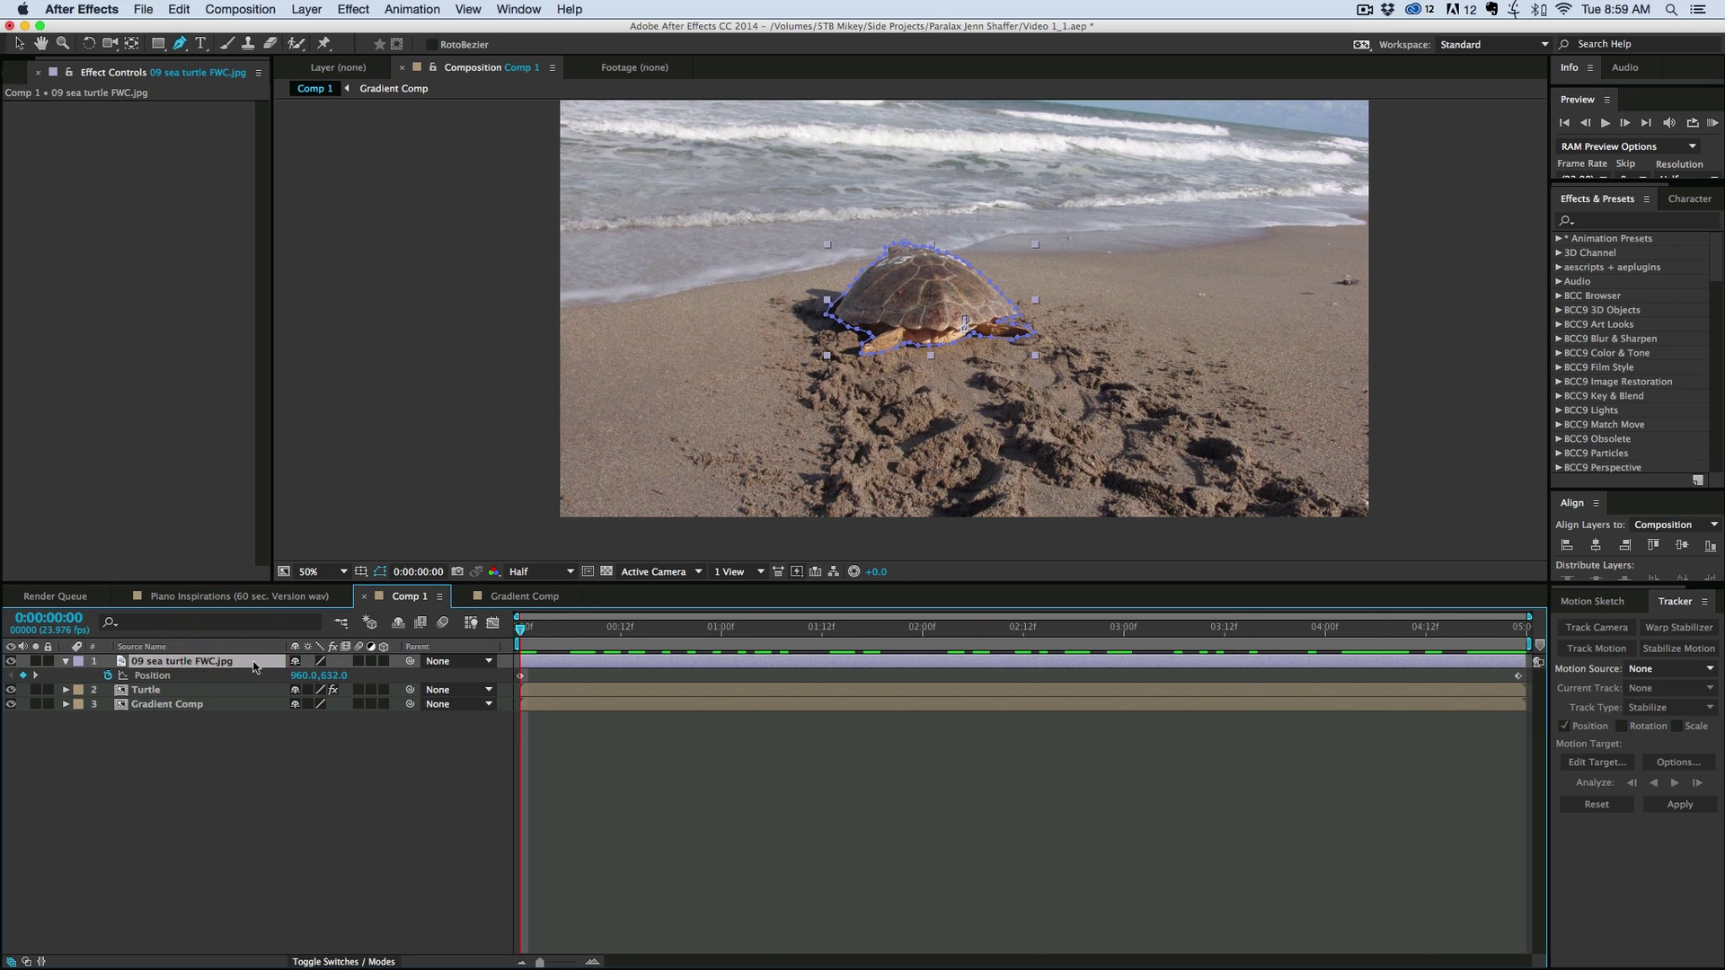
pyautogui.press('s')
pyautogui.moveTo(409, 665); pyautogui.dragTo(159, 693)
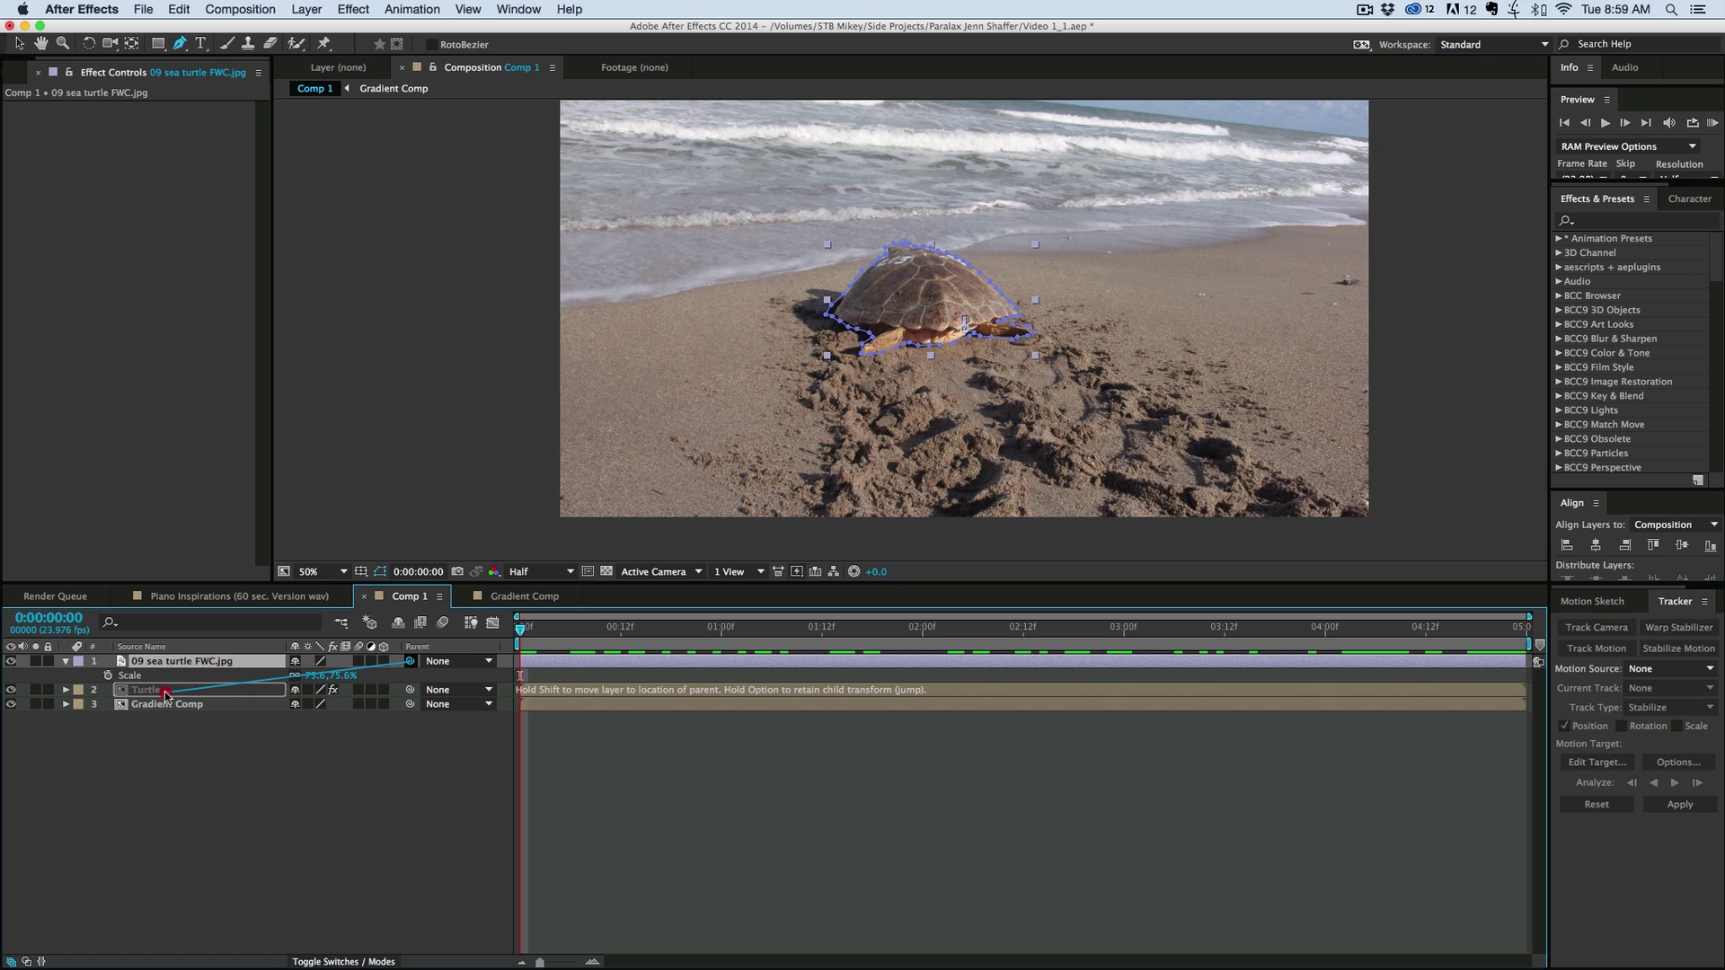
pyautogui.moveTo(184, 693); pyautogui.dragTo(180, 692)
pyautogui.click(692, 690)
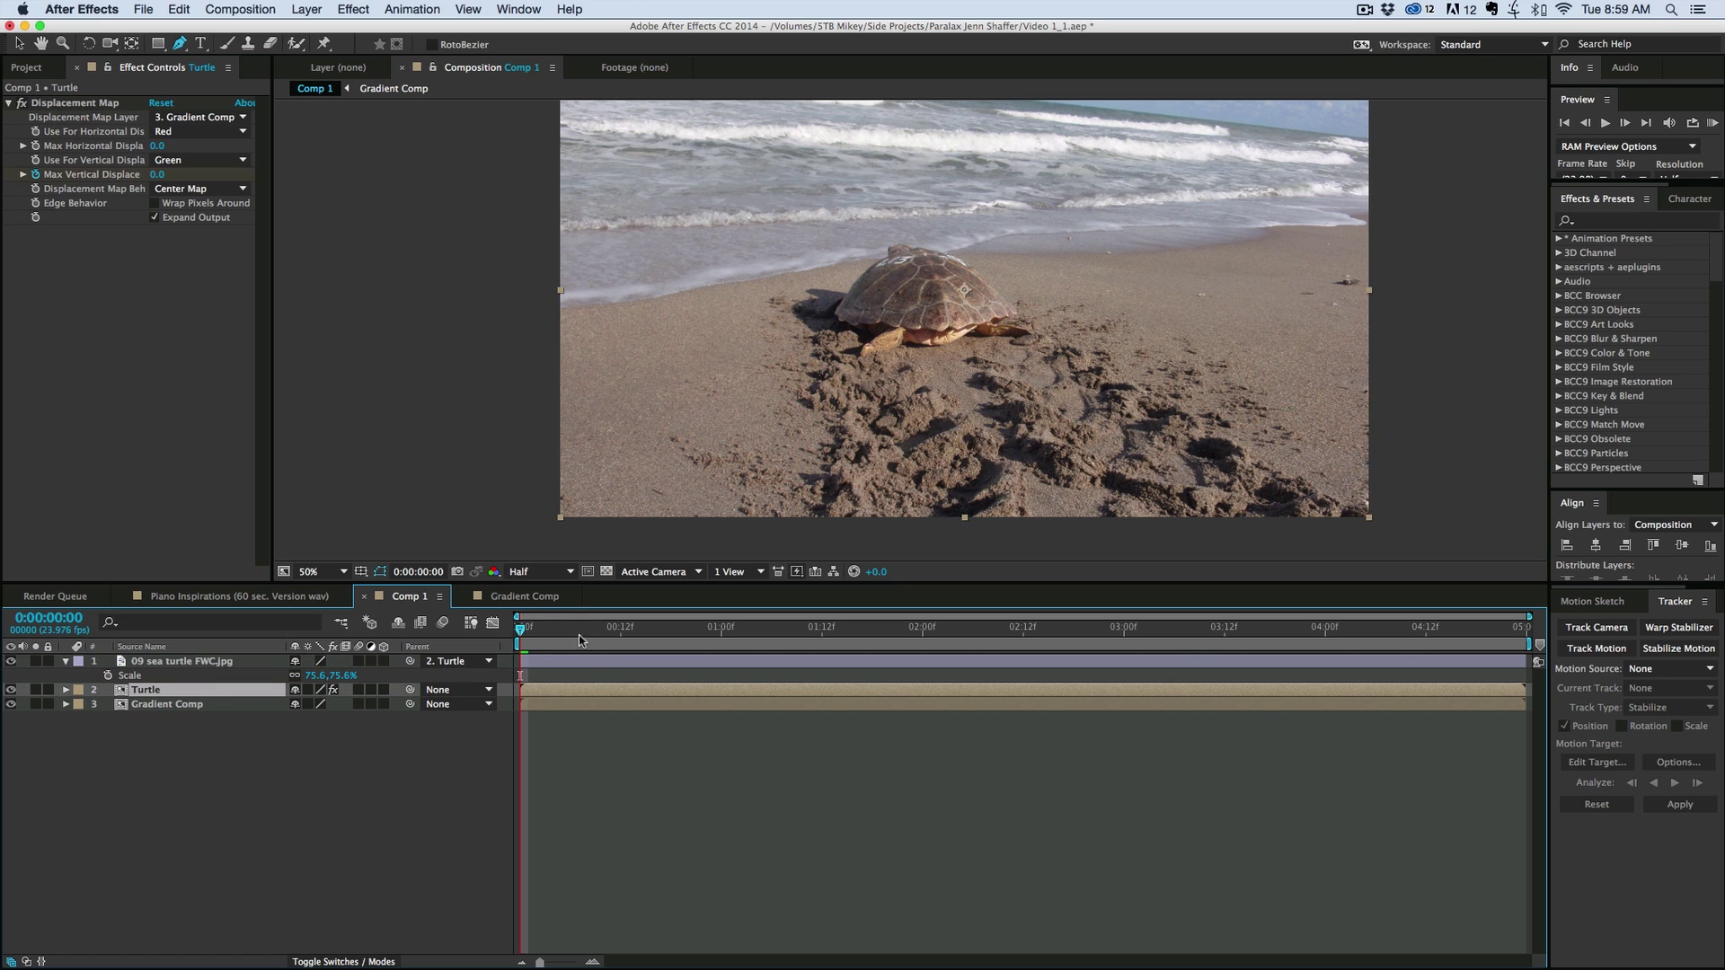
# - Set starting Position and Scale keyframes on the Turtle layer, then move to the last frame
pyautogui.click(66, 690)
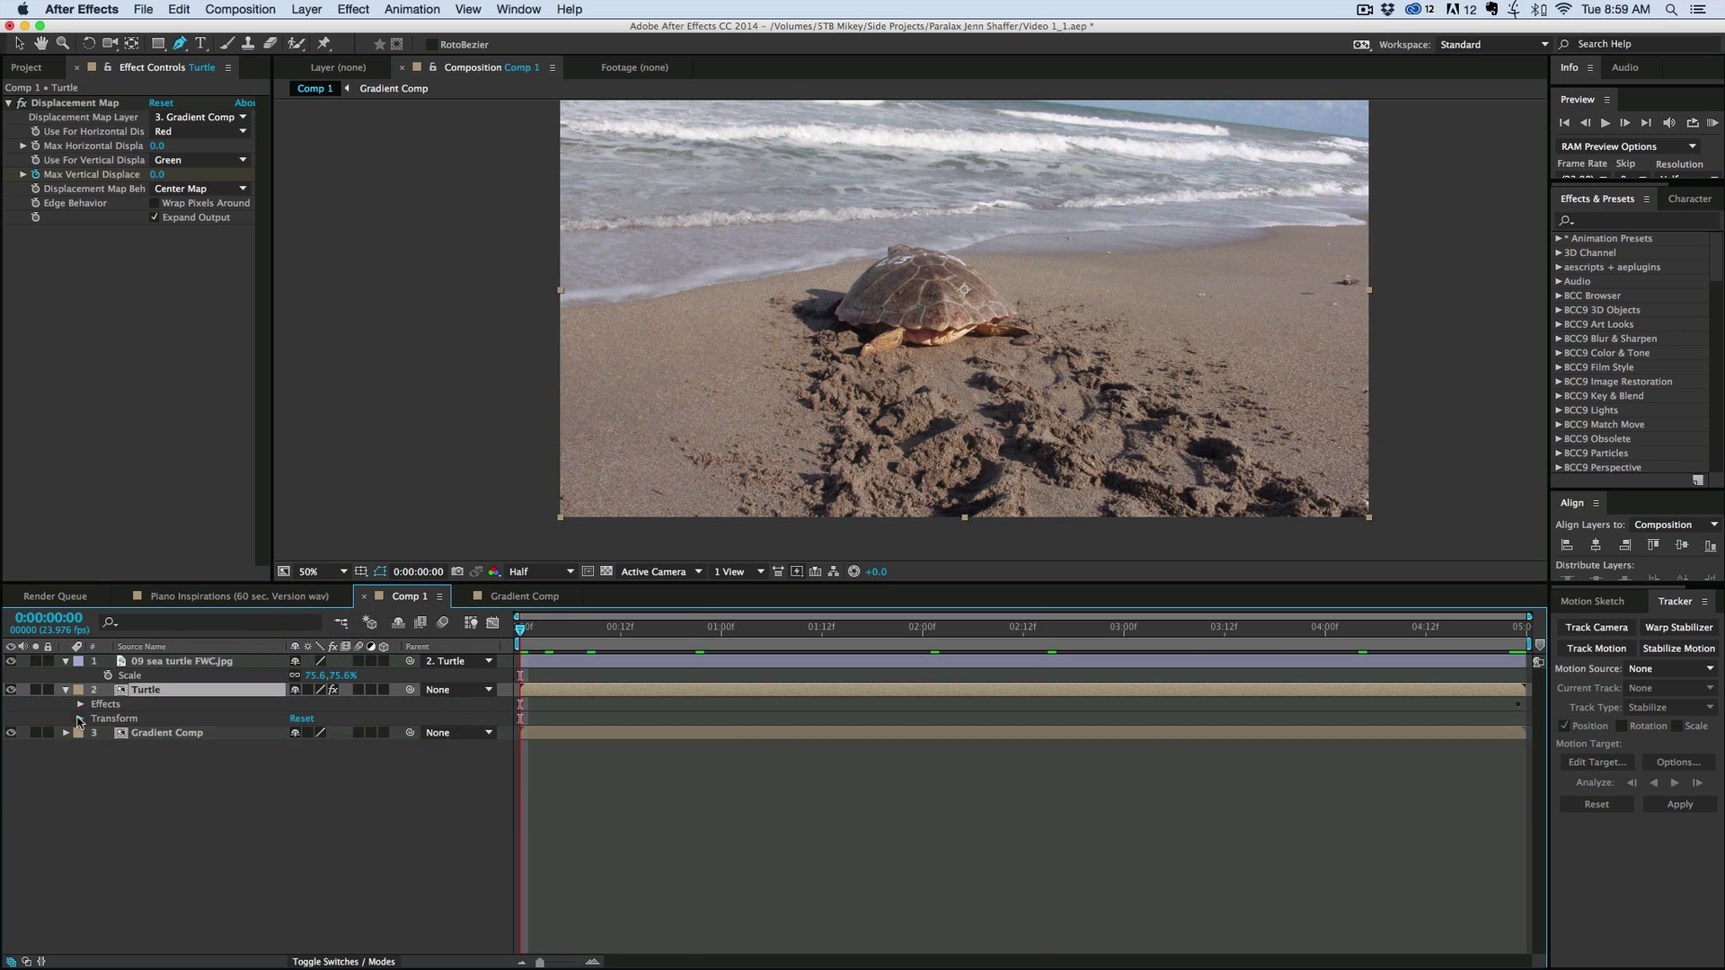
pyautogui.click(80, 719)
pyautogui.click(108, 761)
pyautogui.click(108, 746)
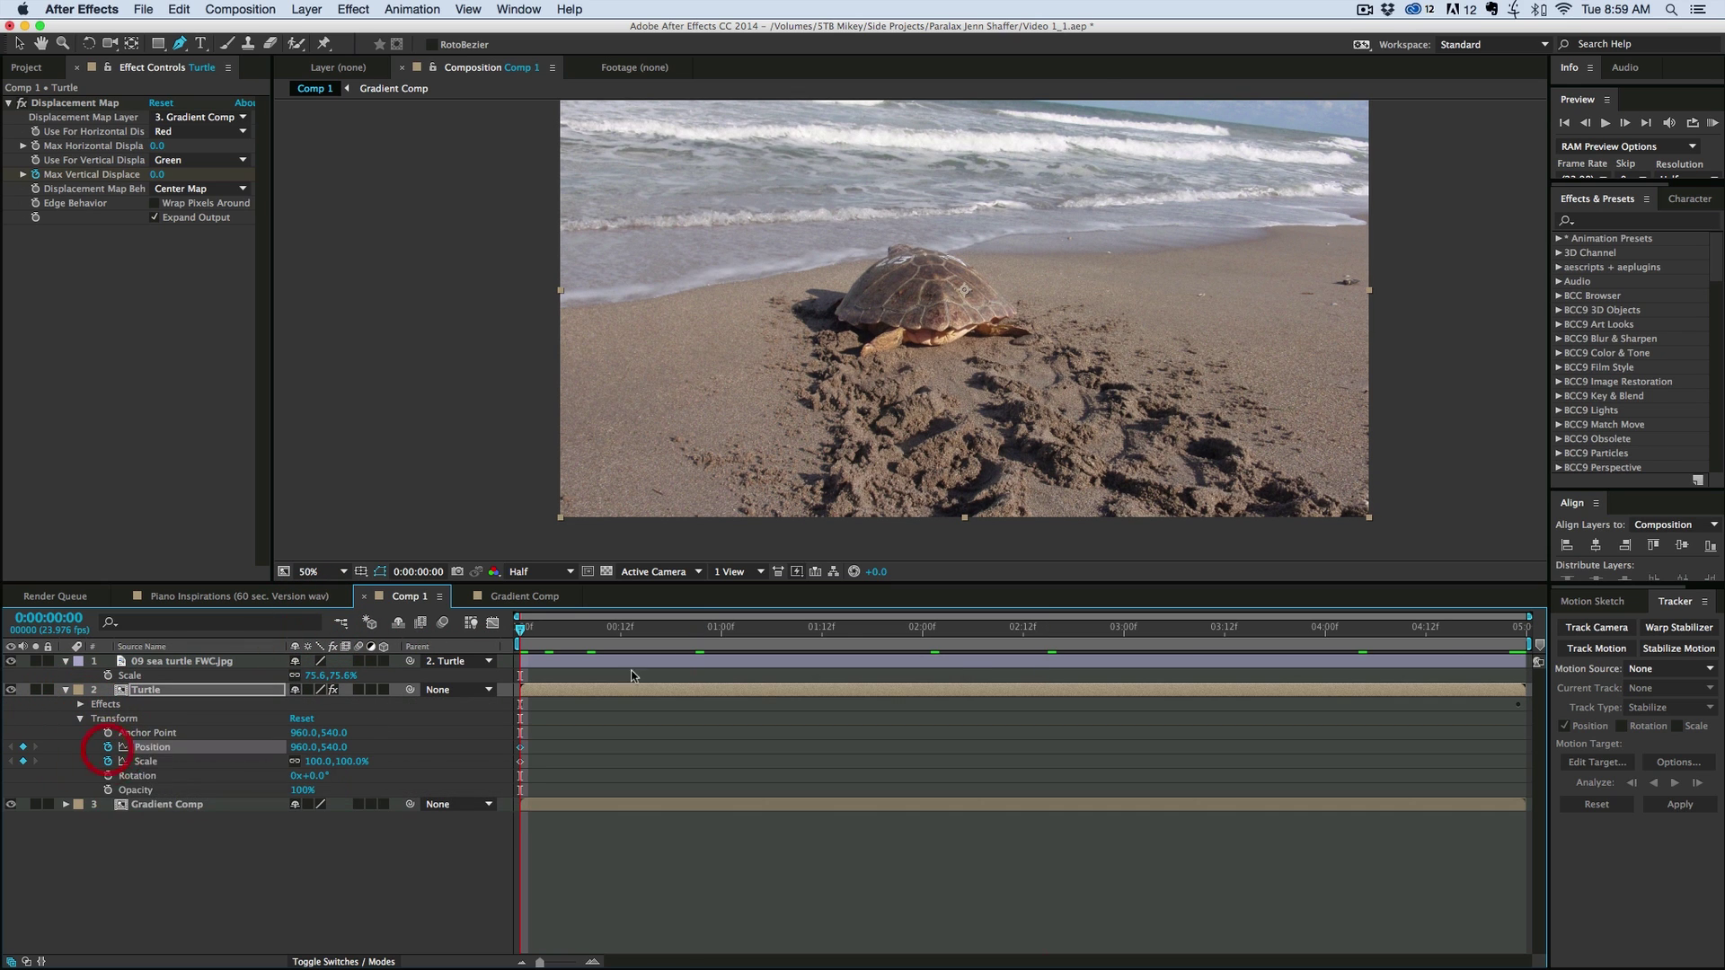
pyautogui.moveTo(781, 633); pyautogui.dragTo(1131, 639)
pyautogui.press('End')
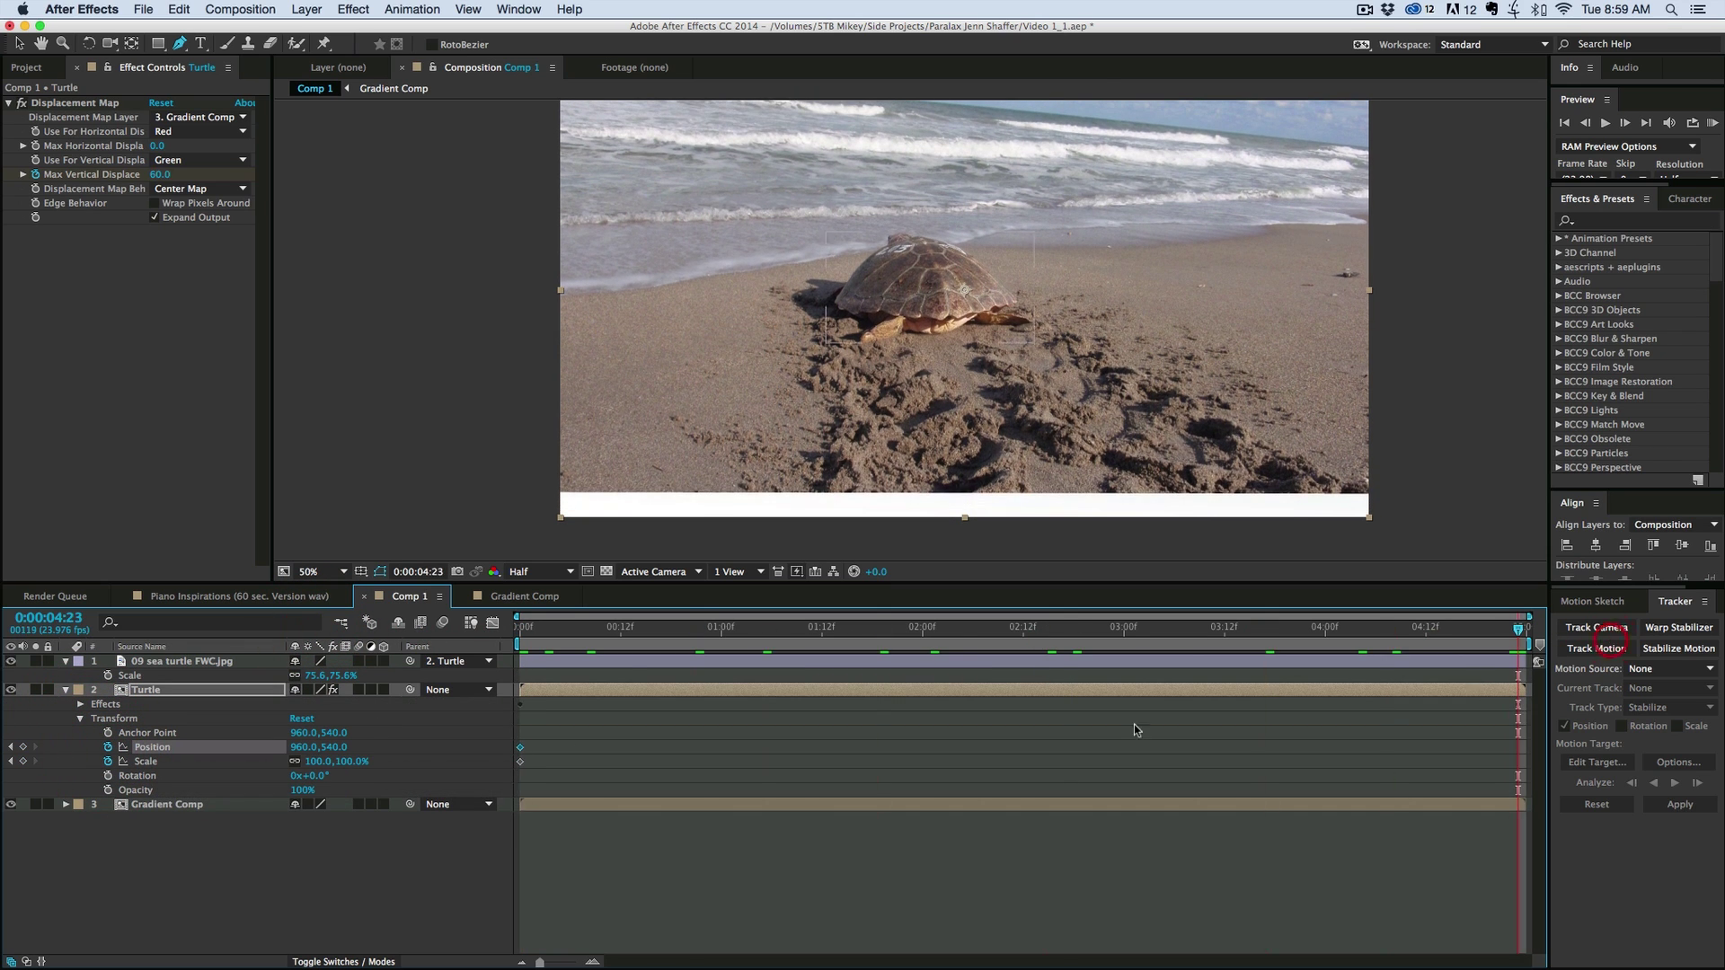
# - At the last frame, scale Turtle to 112% and lower it to 960,604, then preview
pyautogui.moveTo(311, 763); pyautogui.dragTo(872, 391)
pyautogui.press('v')
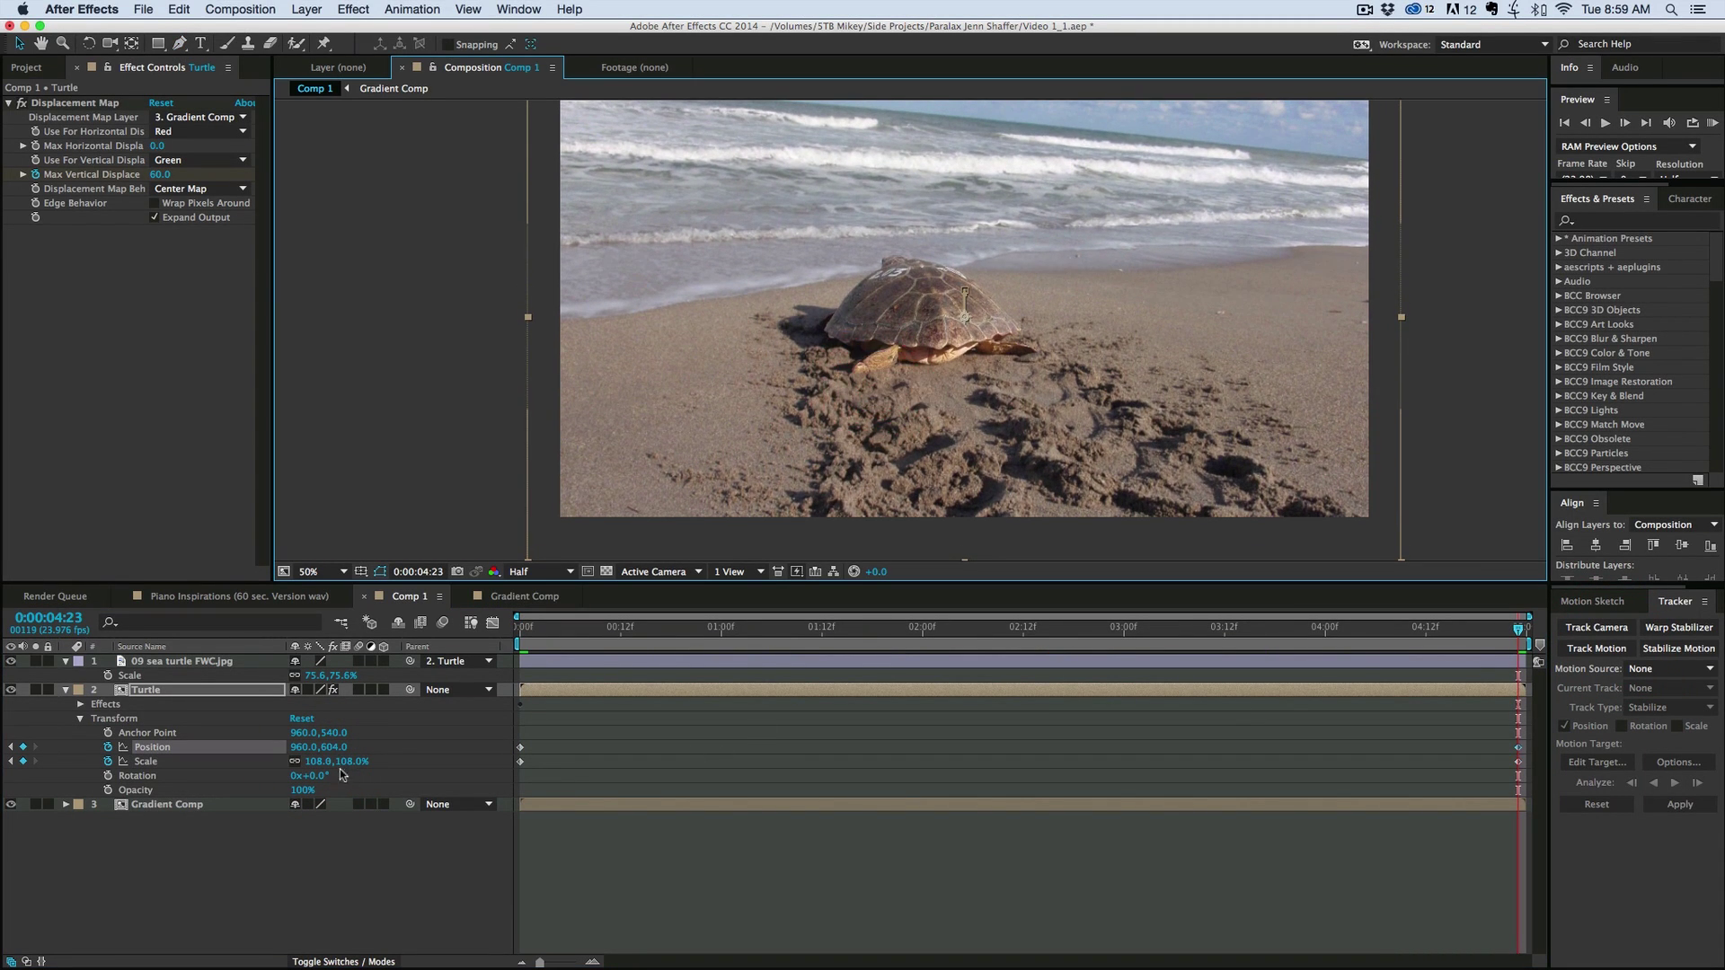
pyautogui.moveTo(318, 764); pyautogui.dragTo(854, 419)
pyautogui.click(189, 613)
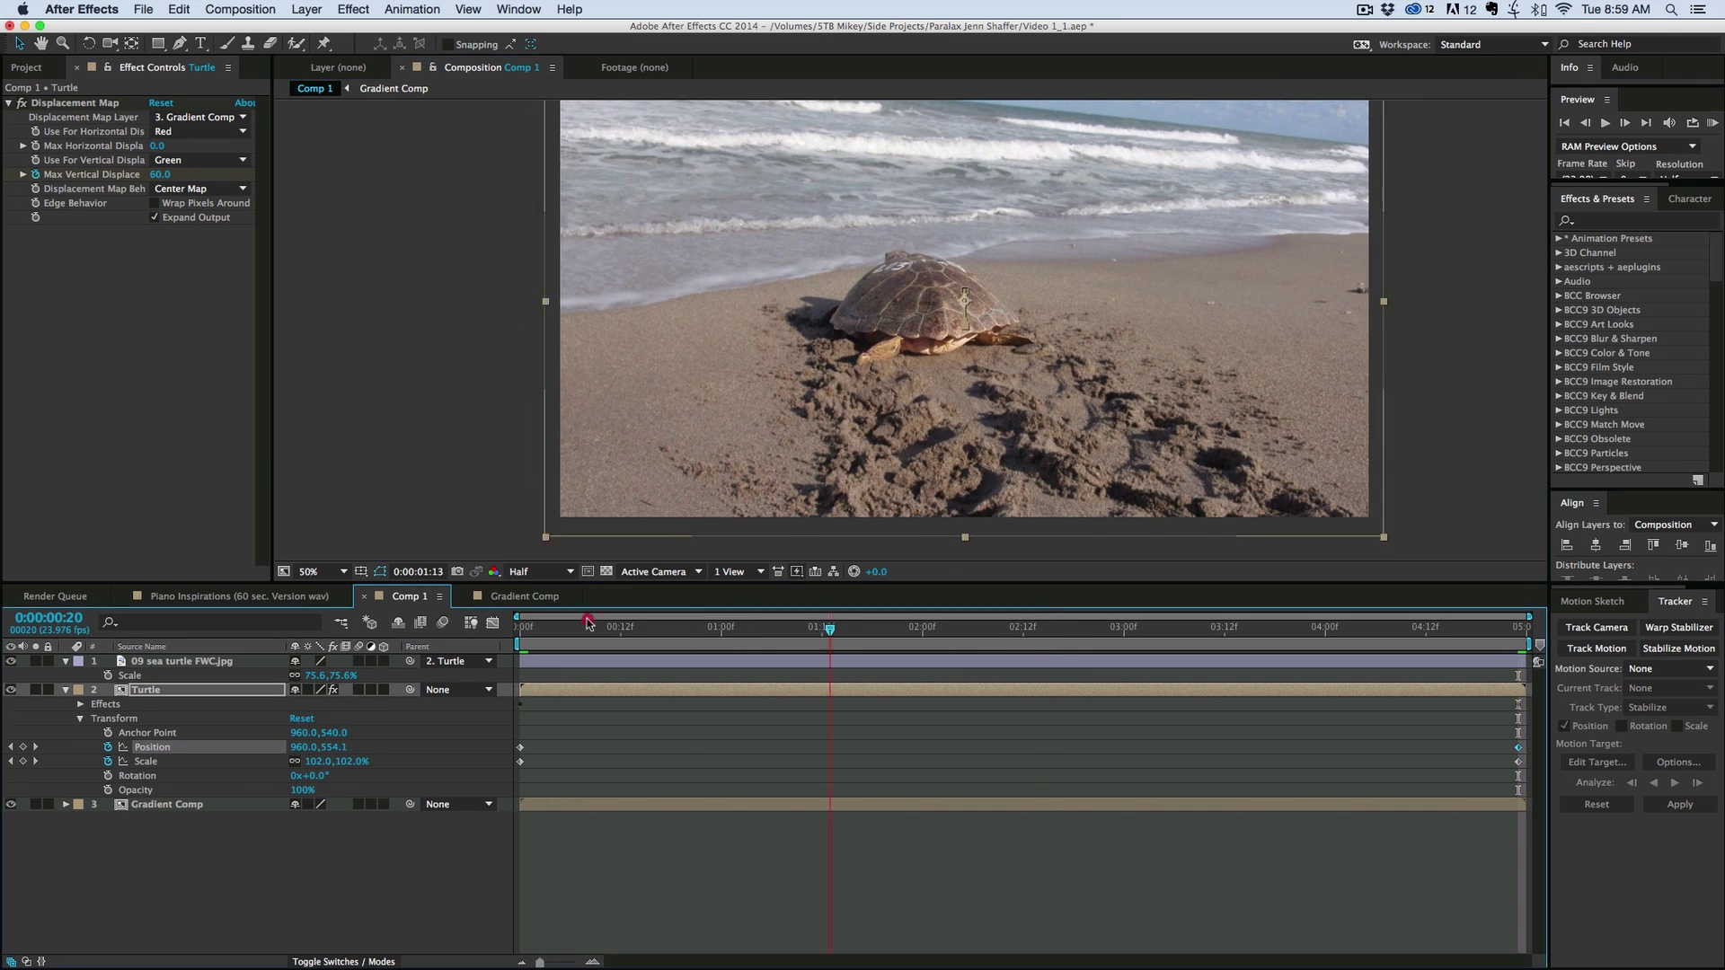
pyautogui.press('Home')
pyautogui.click(751, 907)
pyautogui.press('space')
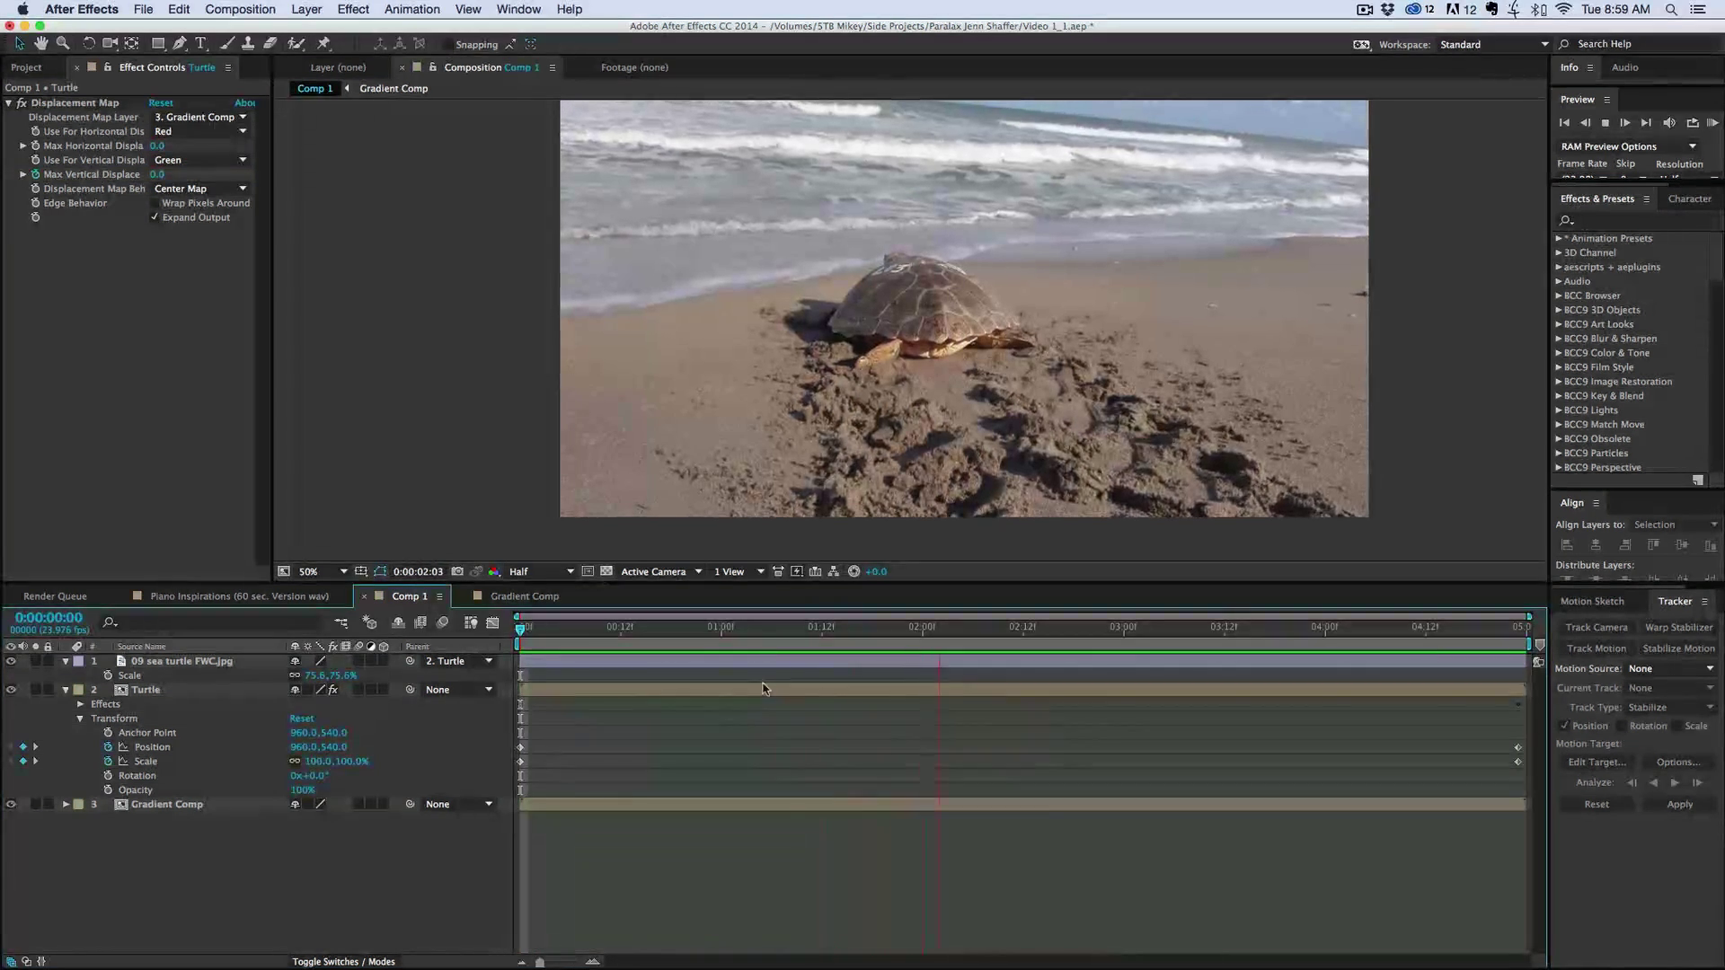
# - Stop the preview, return to the first frame, and open the Turtle precomp
pyautogui.press('space')
pyautogui.press('Home')
pyautogui.click(368, 622)
pyautogui.click(645, 869)
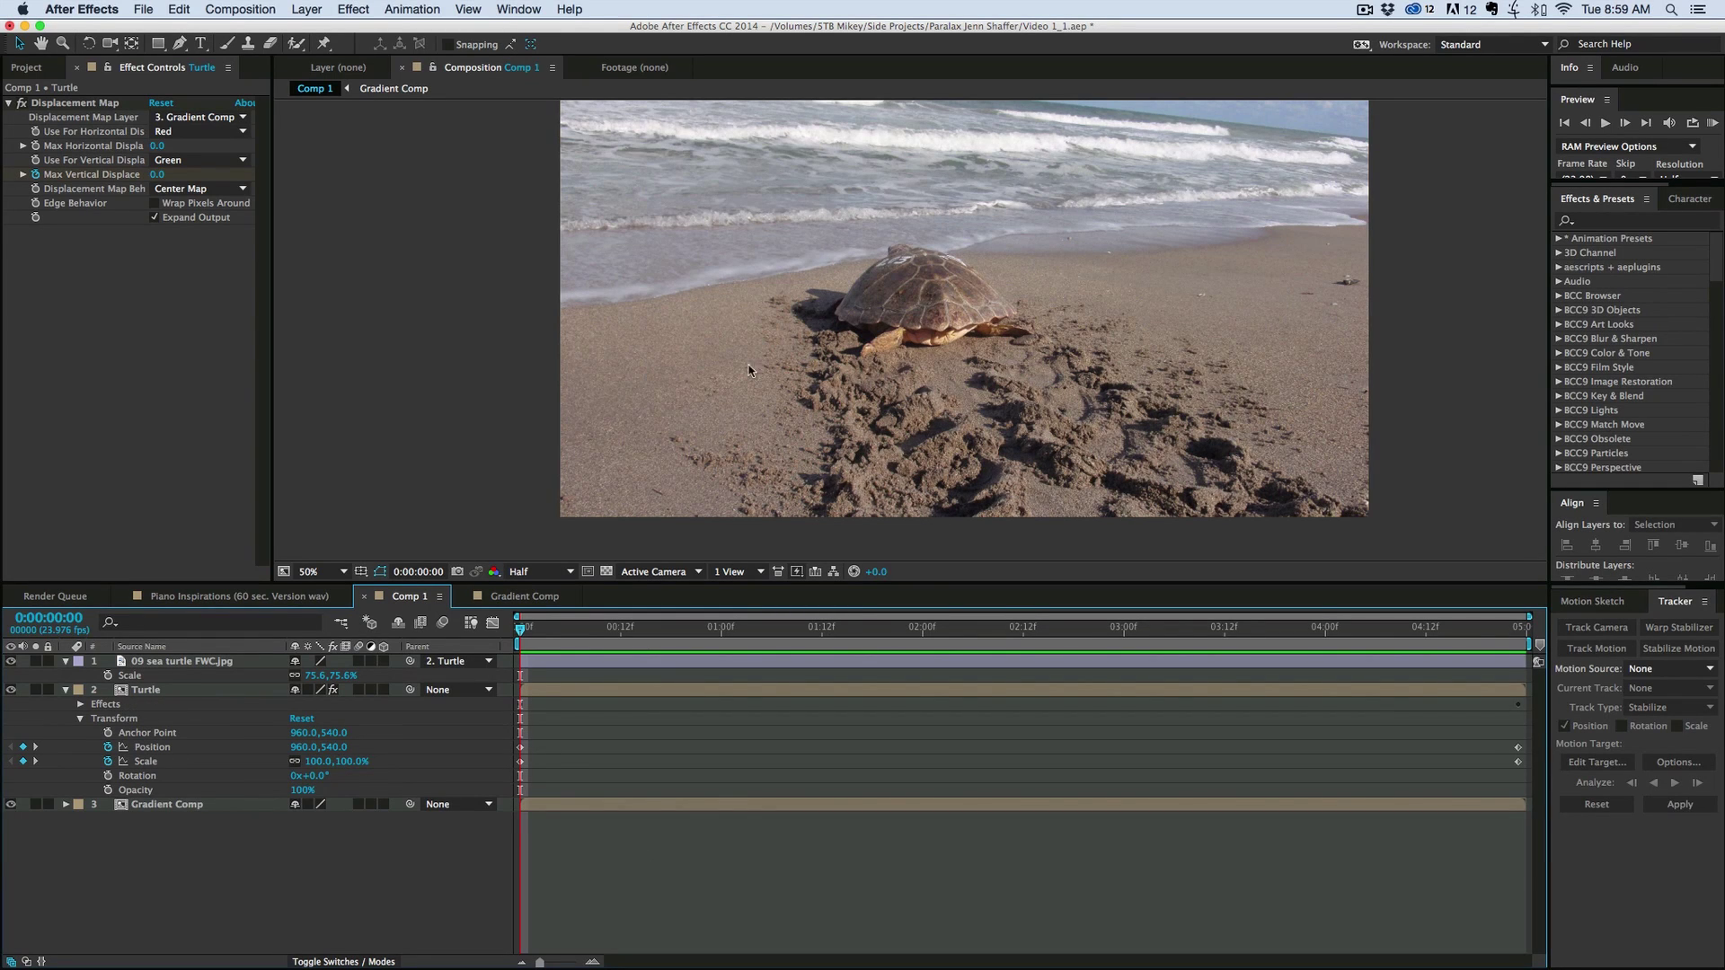
pyautogui.doubleClick(660, 689)
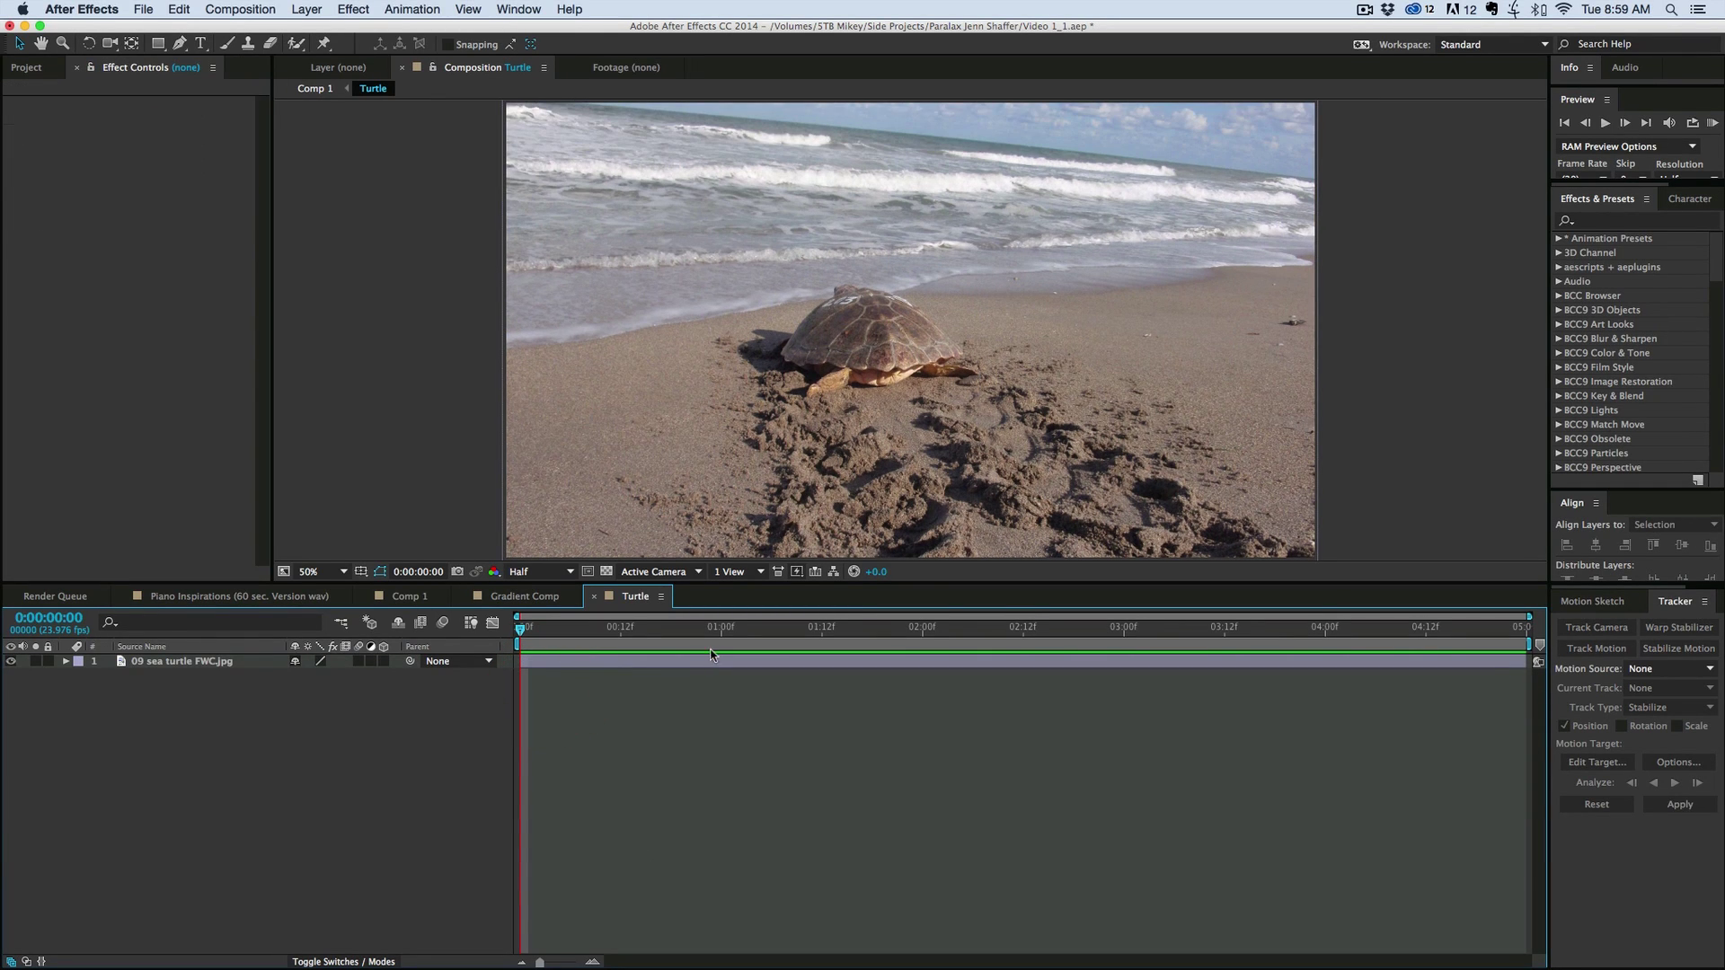
# - Duplicate the sea turtle photo layer and shift the top copy slightly down
pyautogui.click(590, 662)
pyautogui.press('super+d')
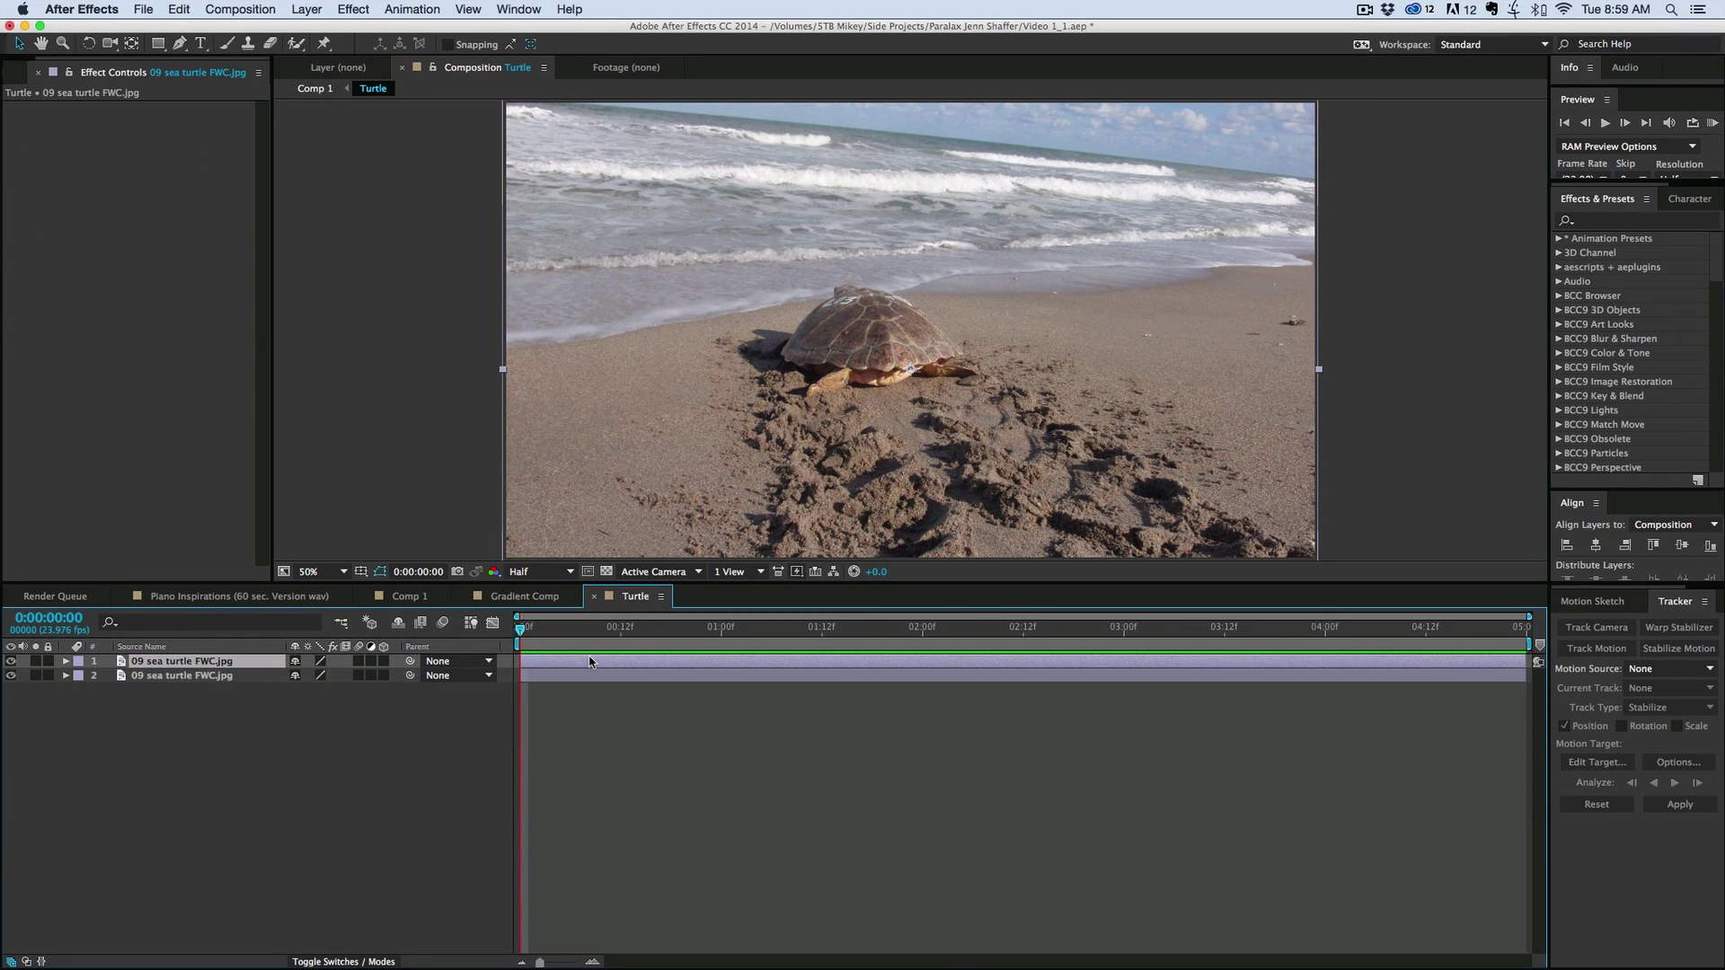
pyautogui.click(699, 726)
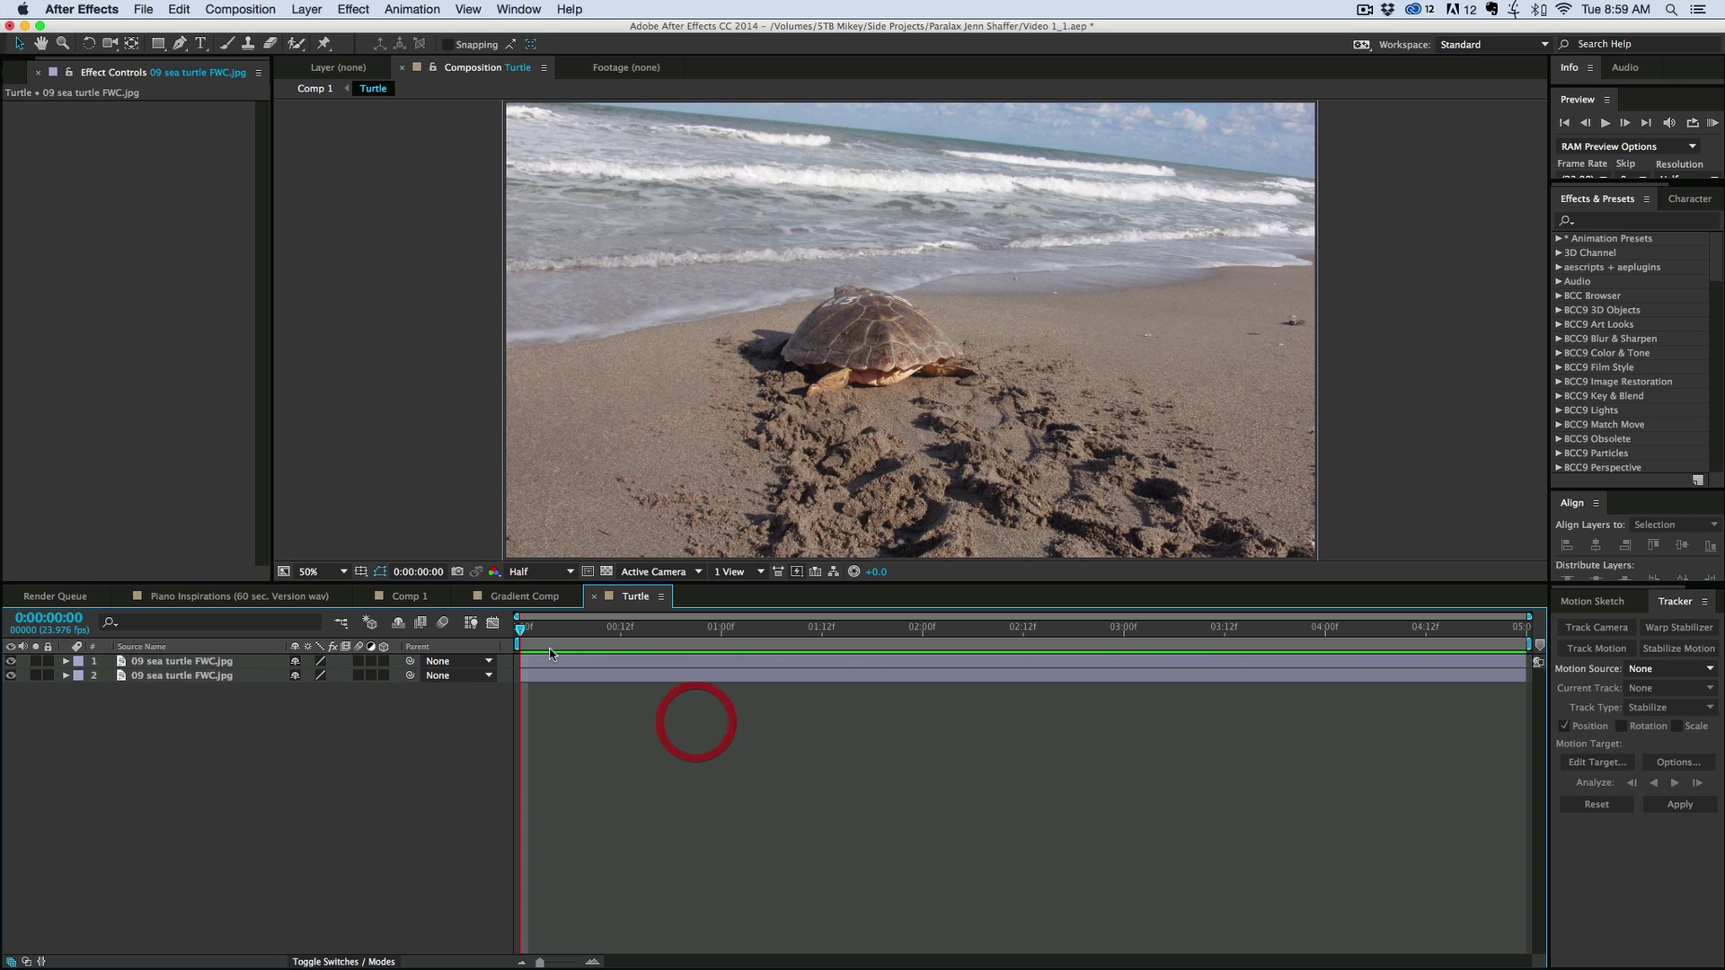
pyautogui.click(553, 662)
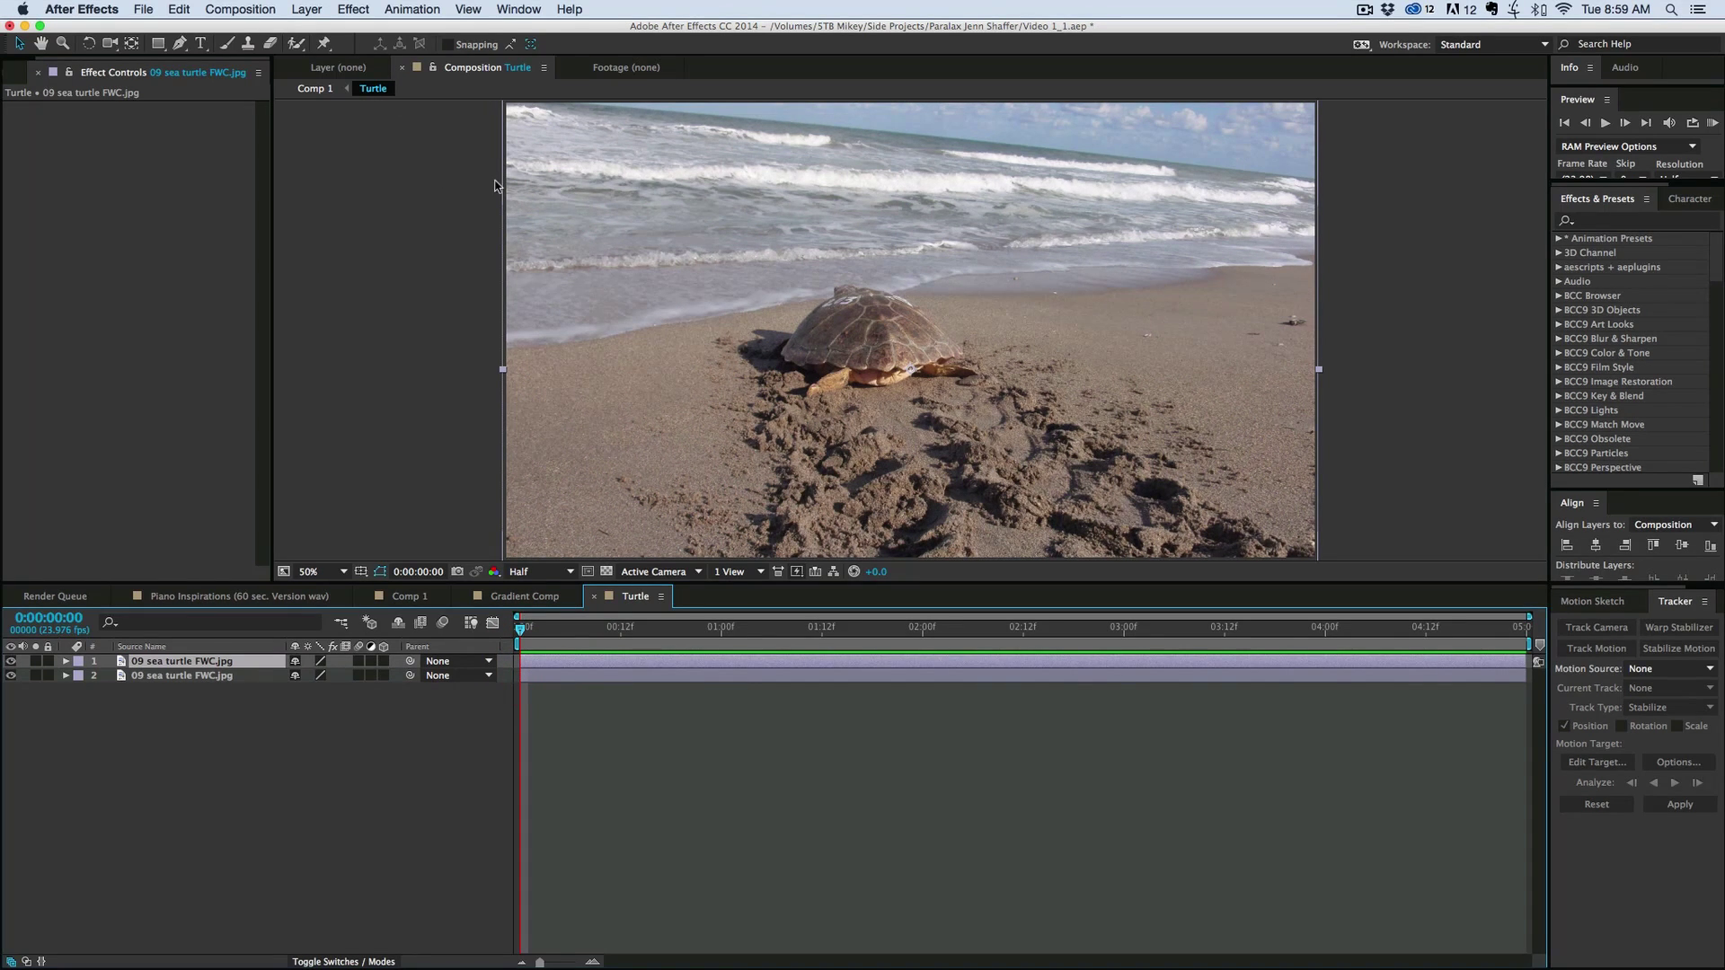
pyautogui.moveTo(495, 186); pyautogui.dragTo(493, 214)
# - Draw a closed Pen mask around the surf strip and solo that layer
pyautogui.click(185, 45)
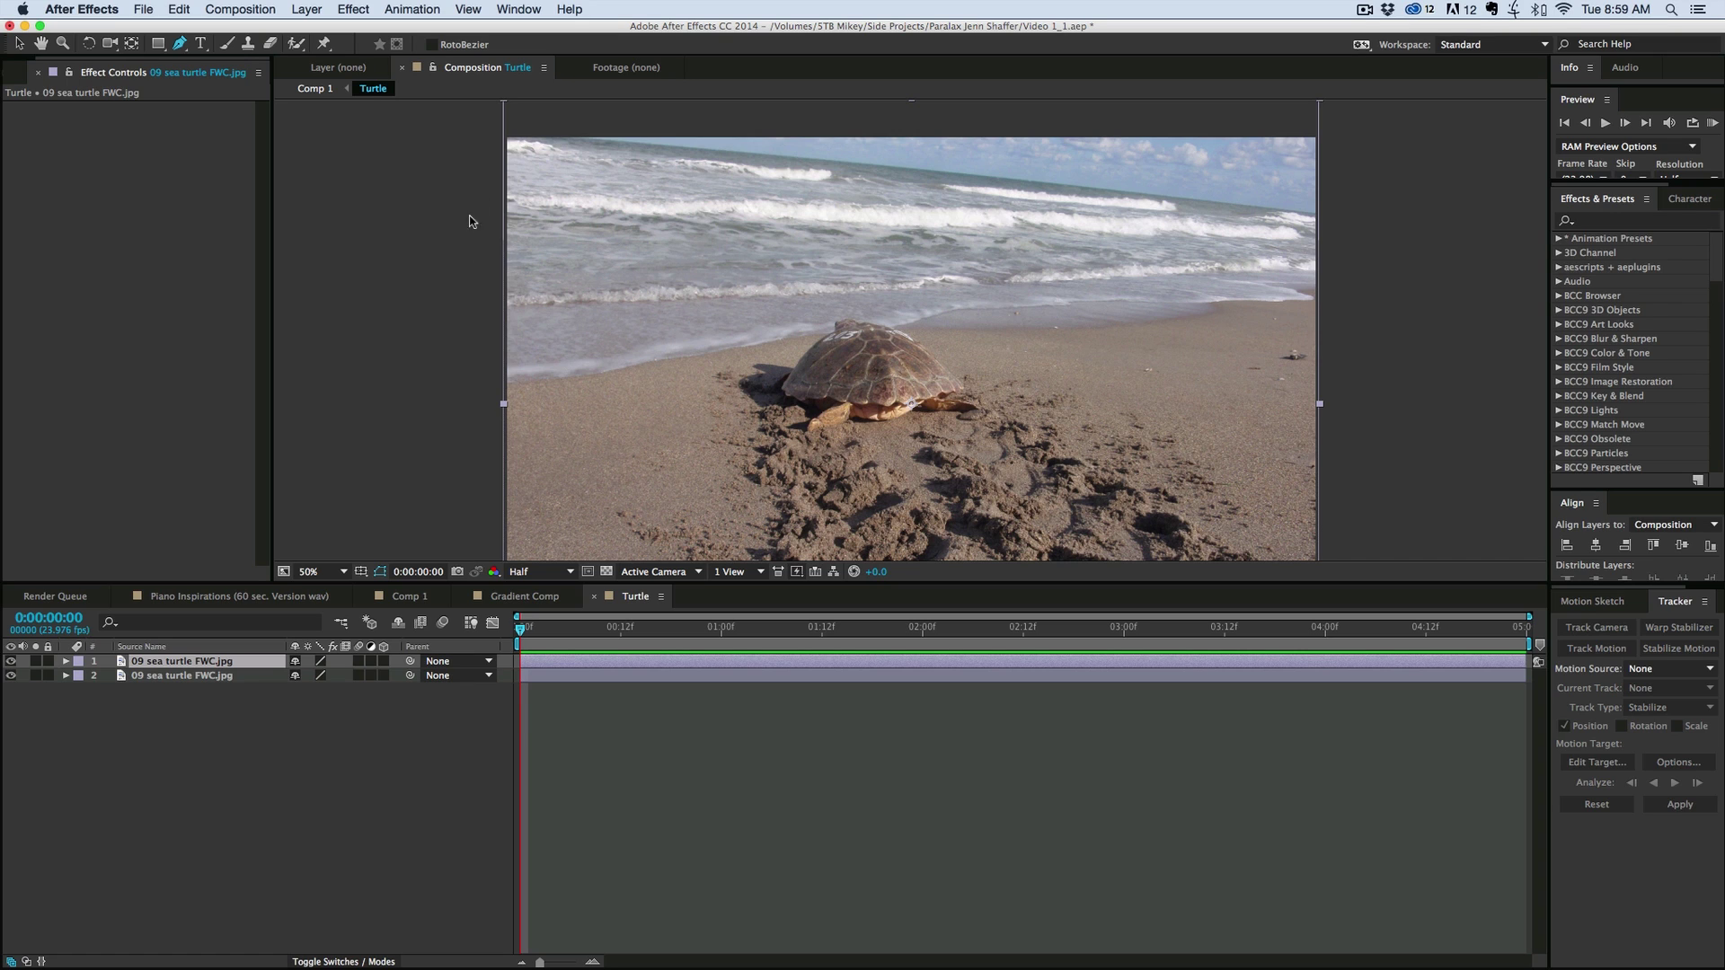
pyautogui.click(473, 122)
pyautogui.click(492, 309)
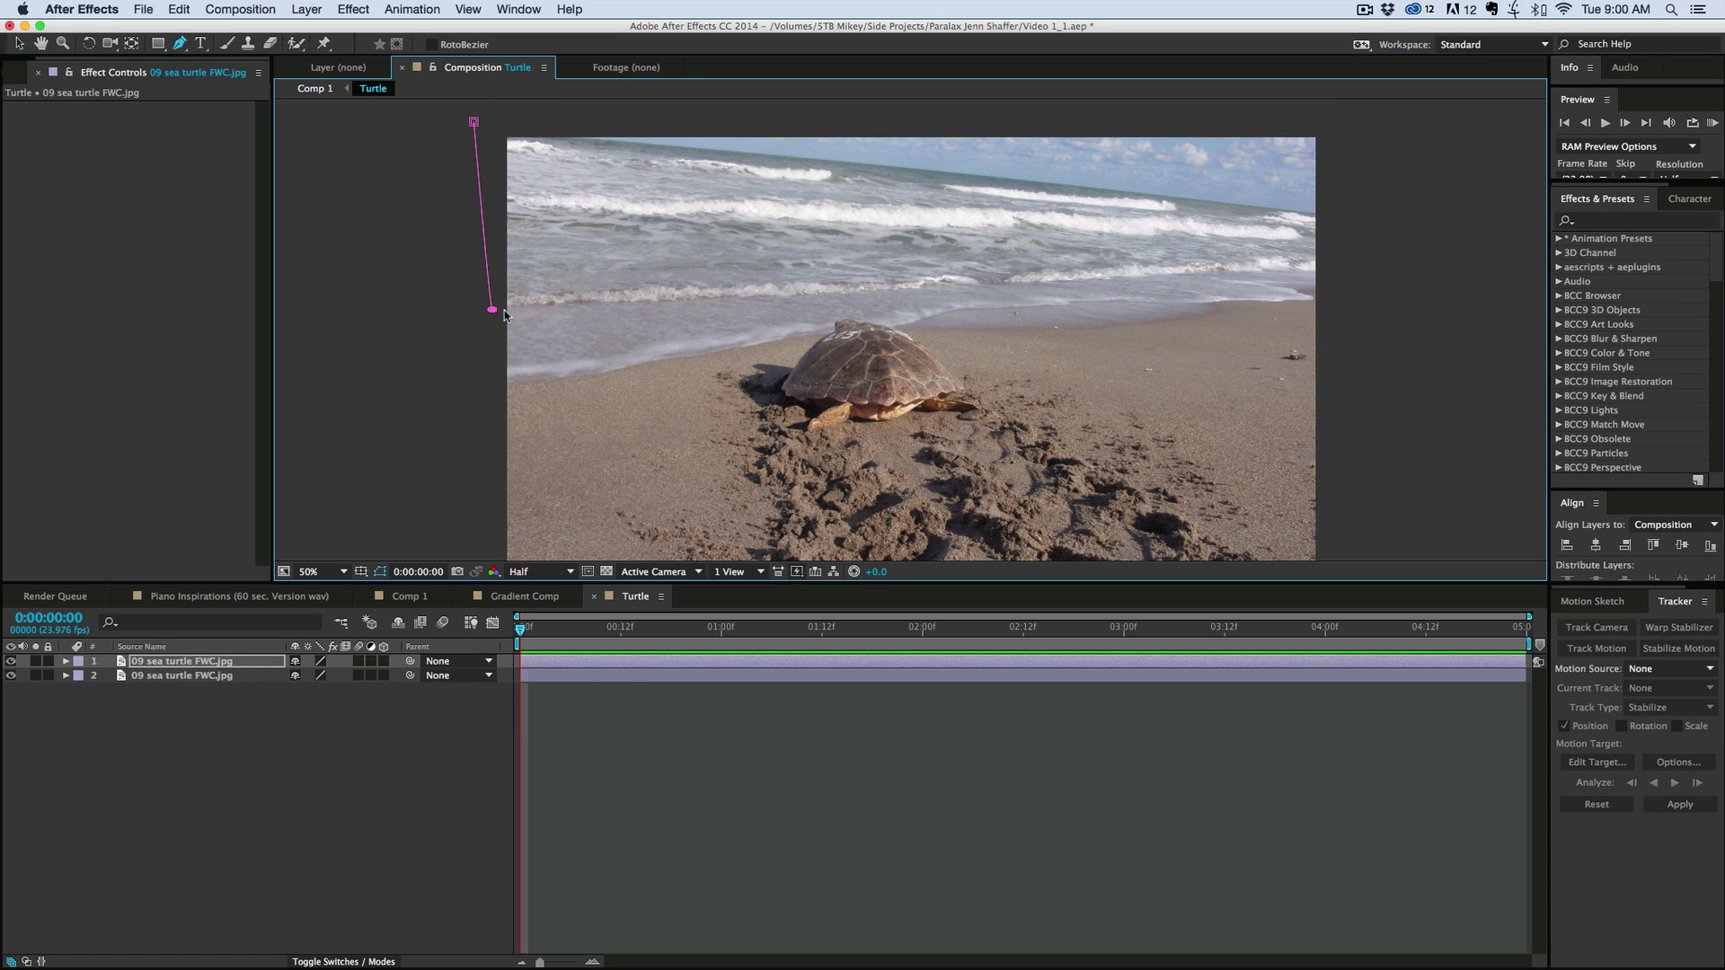
pyautogui.click(939, 285)
pyautogui.click(1401, 244)
pyautogui.click(473, 121)
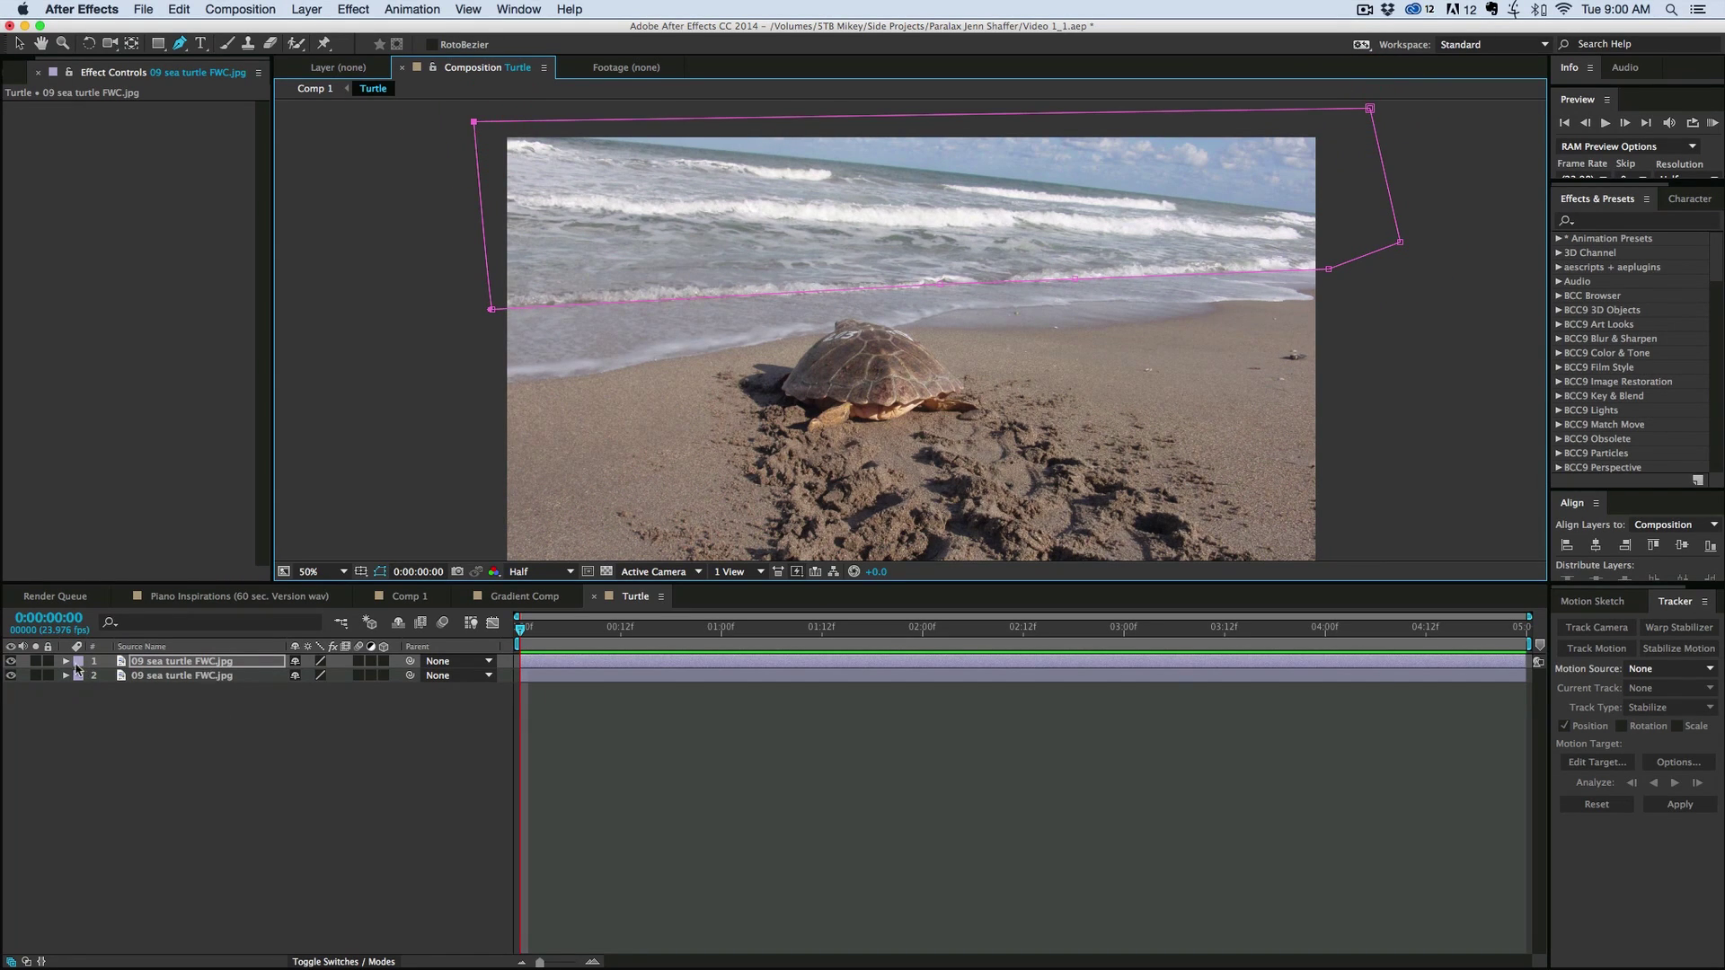
pyautogui.click(34, 661)
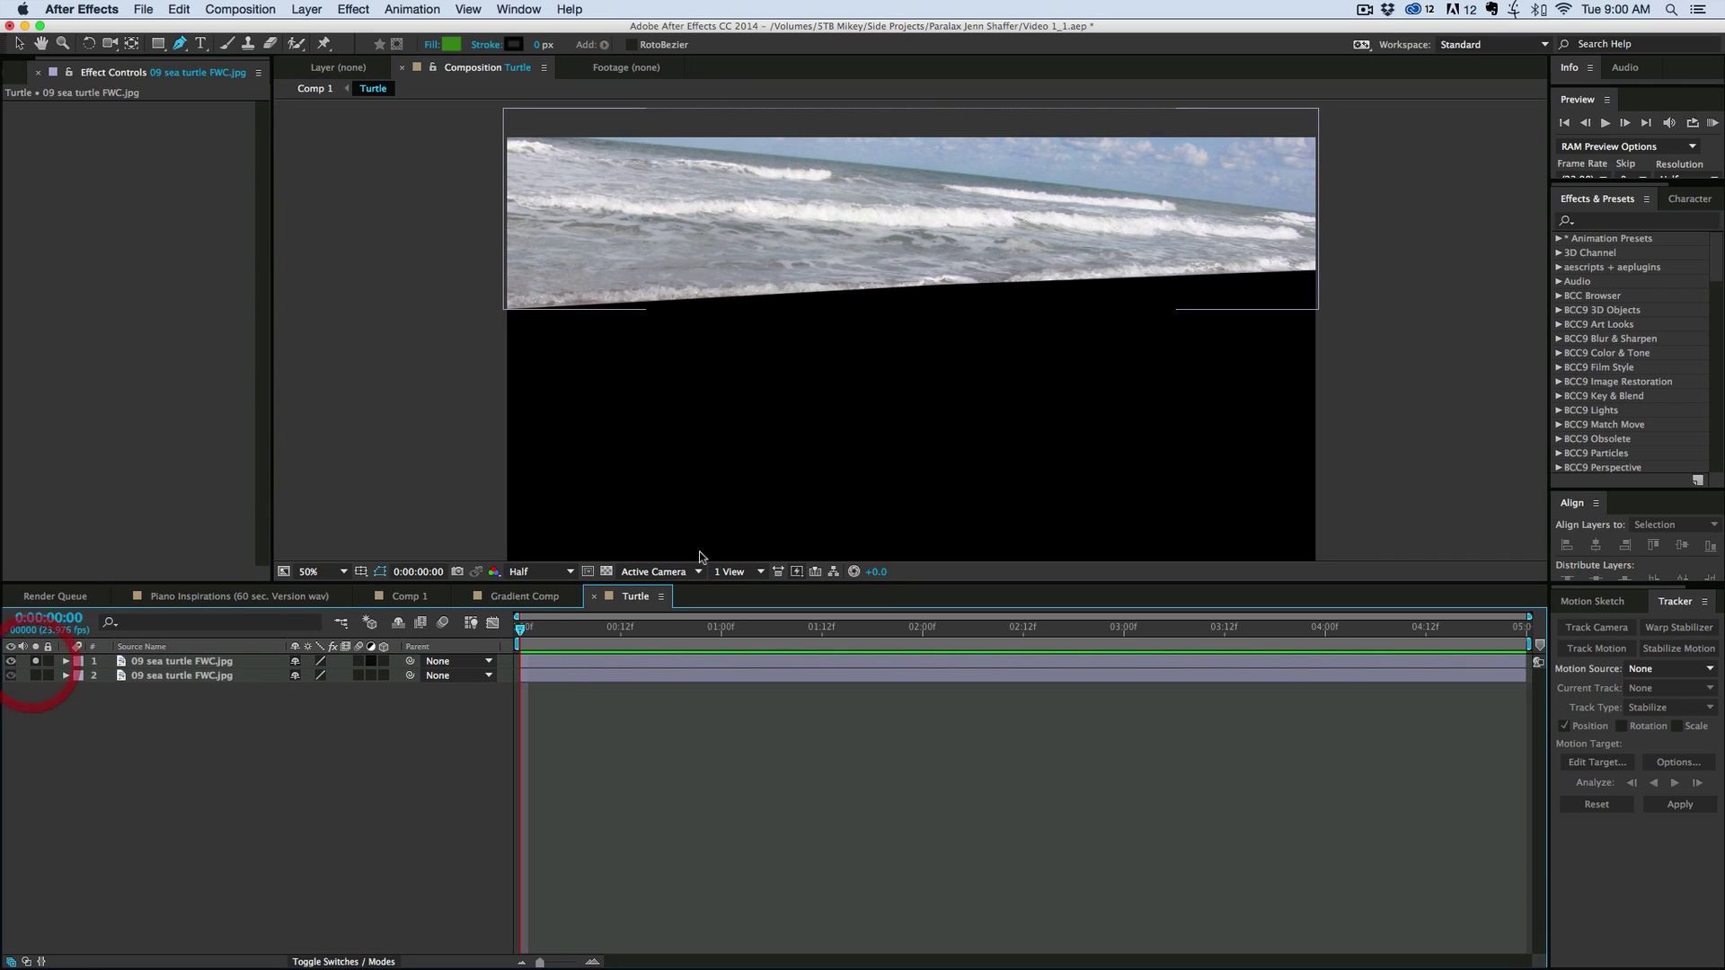
# - Set the wave mask's feather to 32 px
pyautogui.press('f')
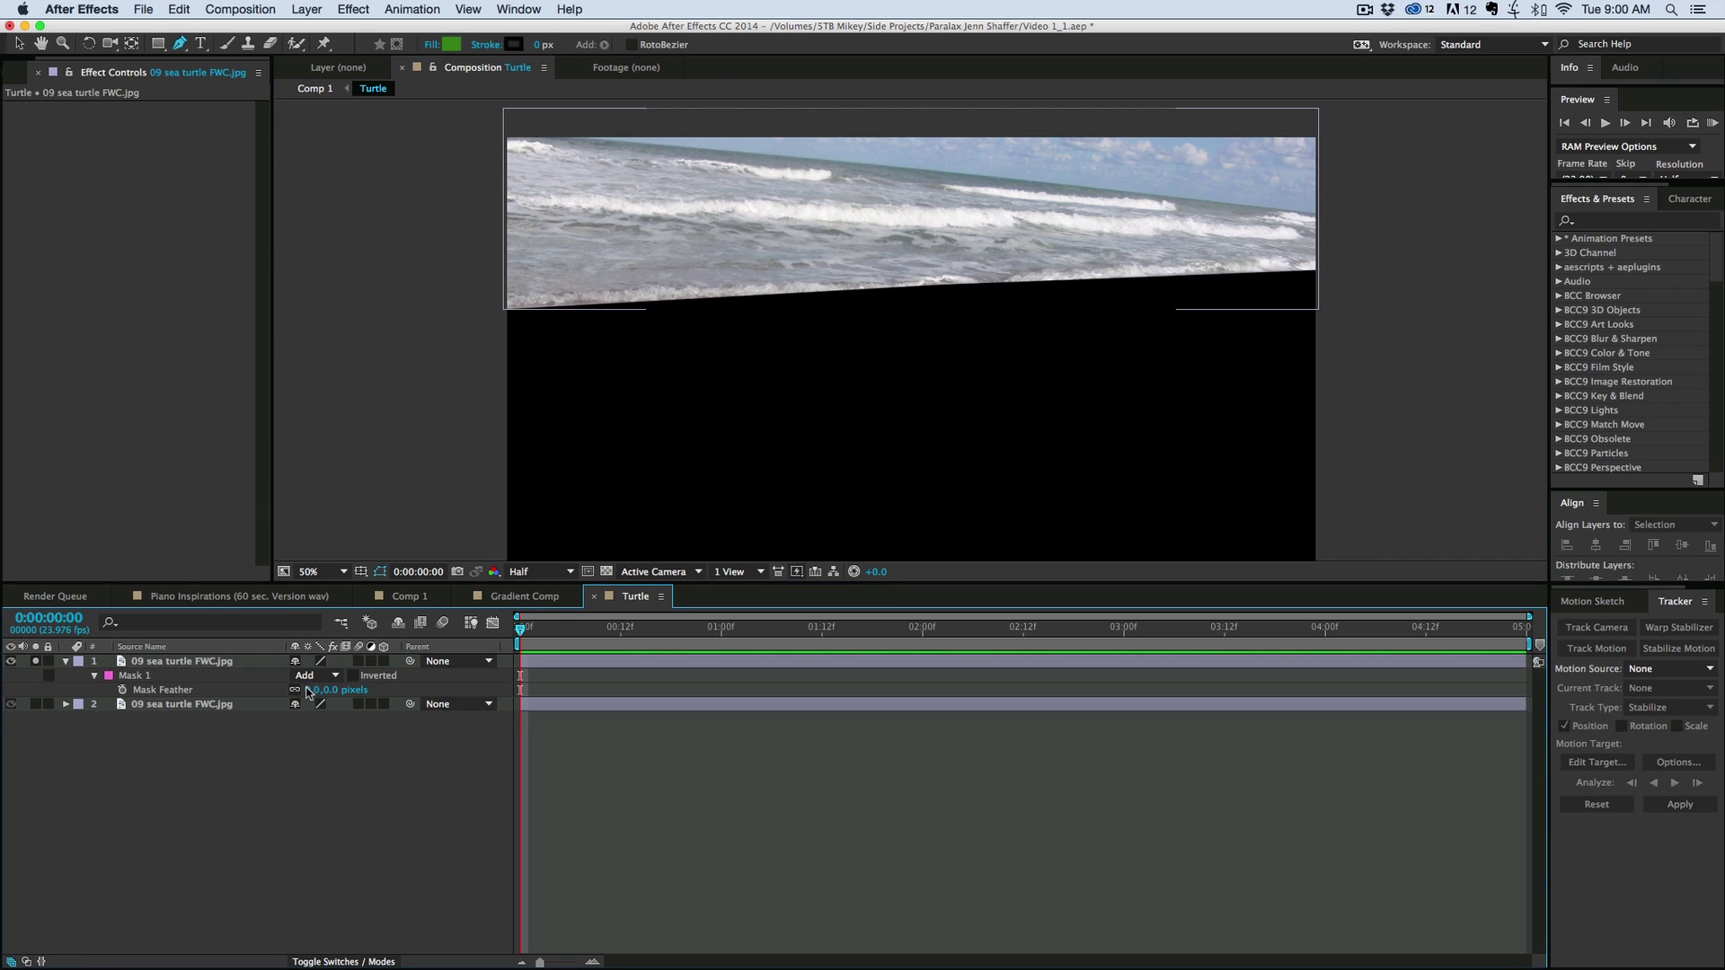
pyautogui.moveTo(315, 690)
pyautogui.mouseDown()
pyautogui.moveTo(366, 690)
pyautogui.moveTo(335, 690)
pyautogui.mouseUp()
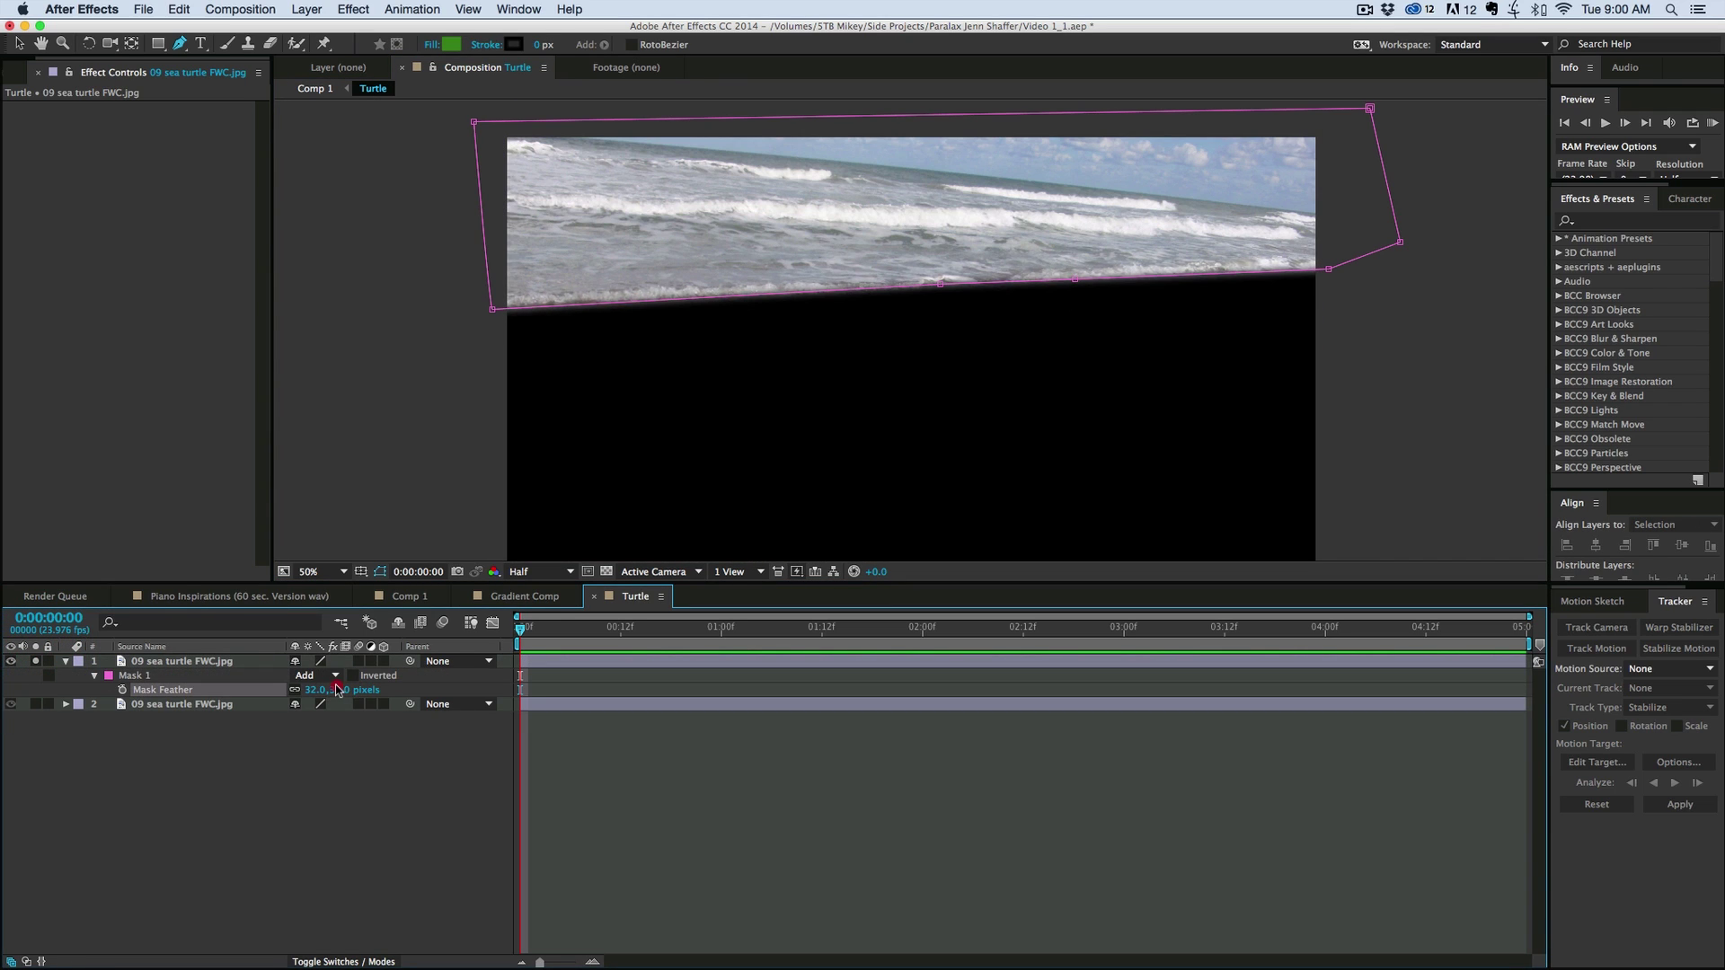
pyautogui.click(212, 914)
# - Move the wave layer's anchor point up into the wave strip
pyautogui.click(216, 662)
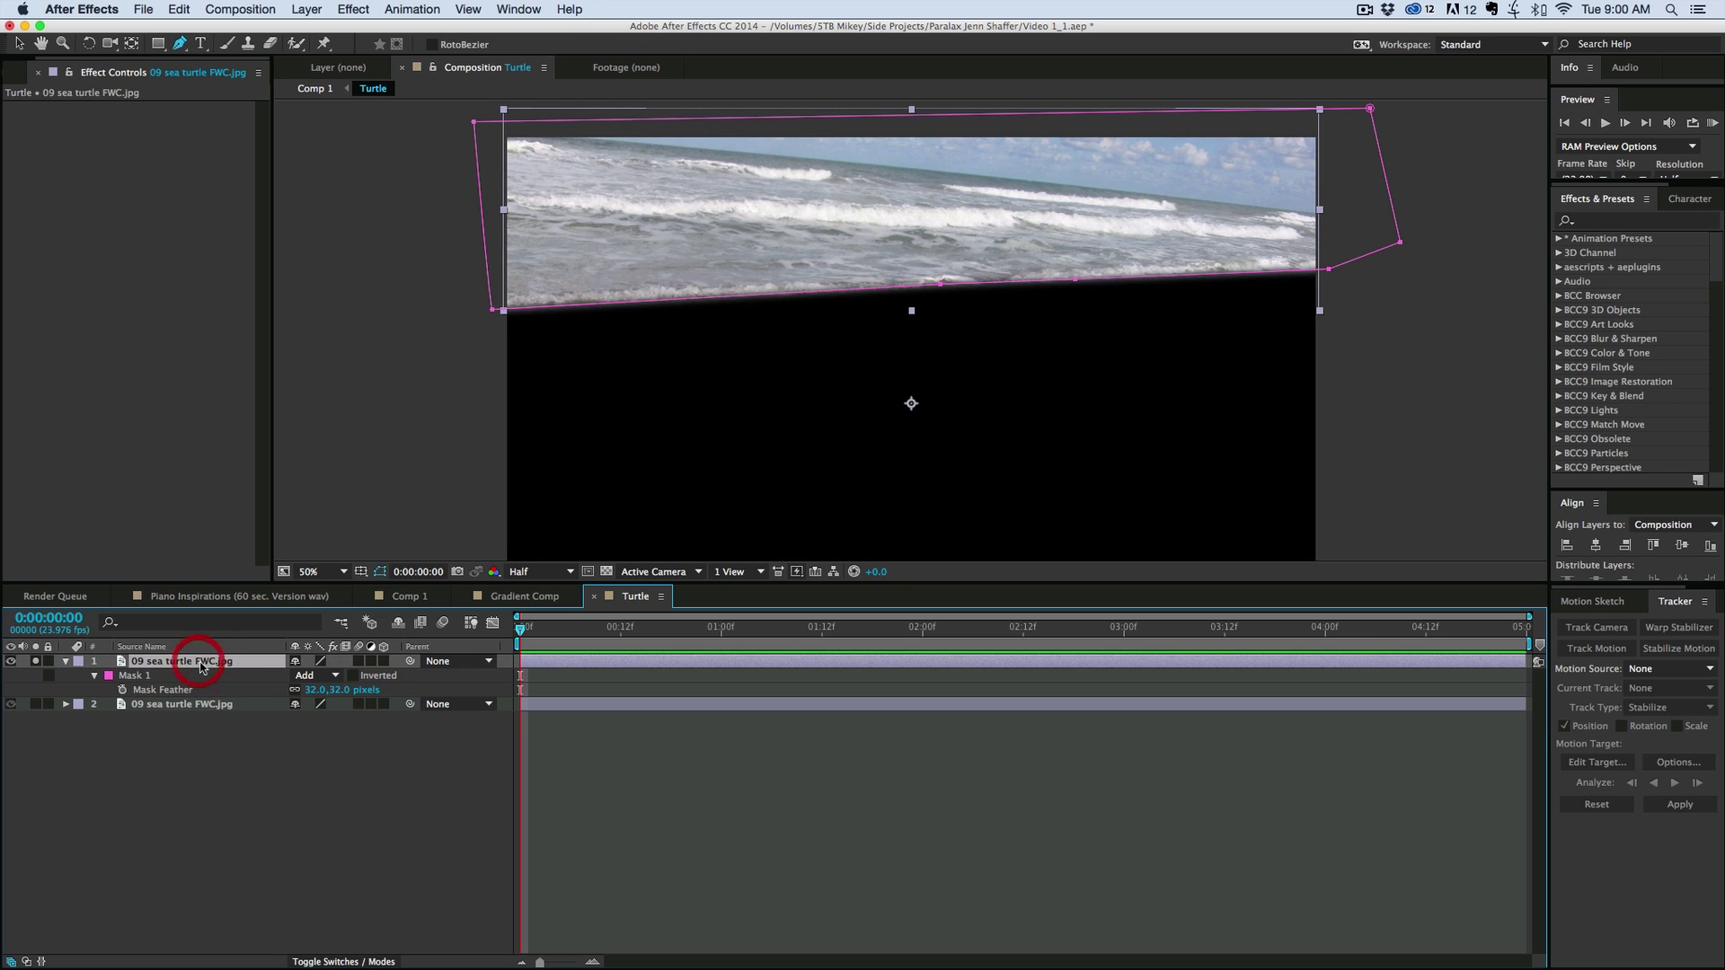
pyautogui.click(131, 44)
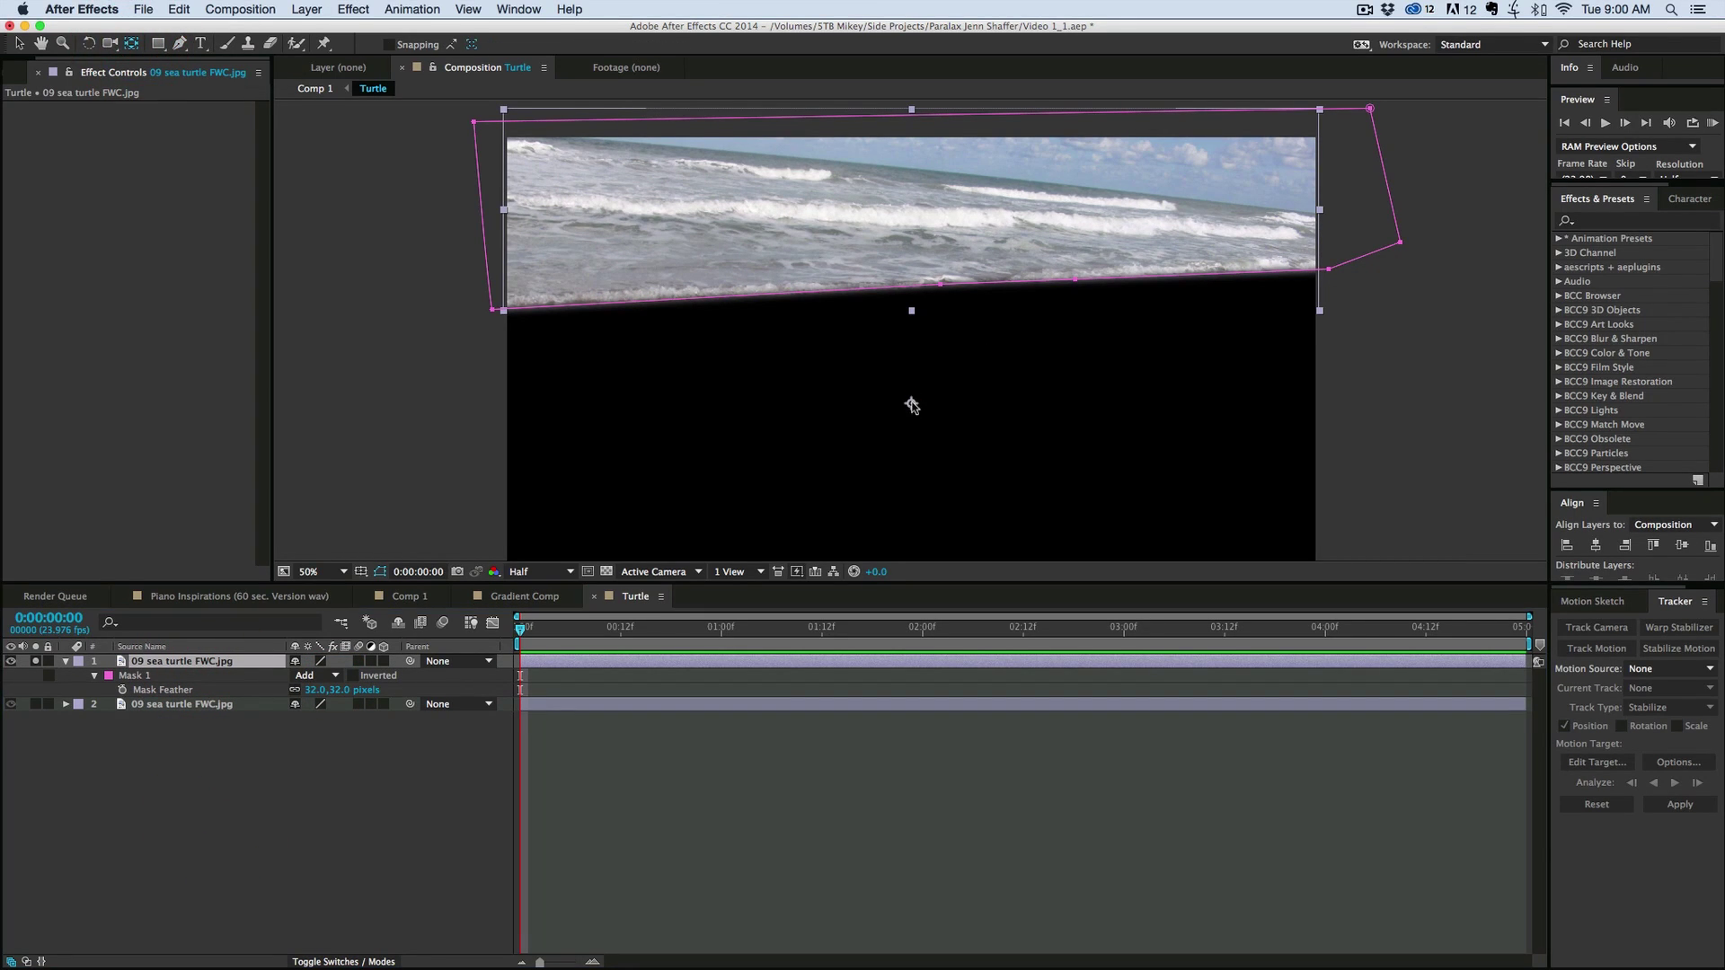
pyautogui.moveTo(912, 405); pyautogui.dragTo(897, 191)
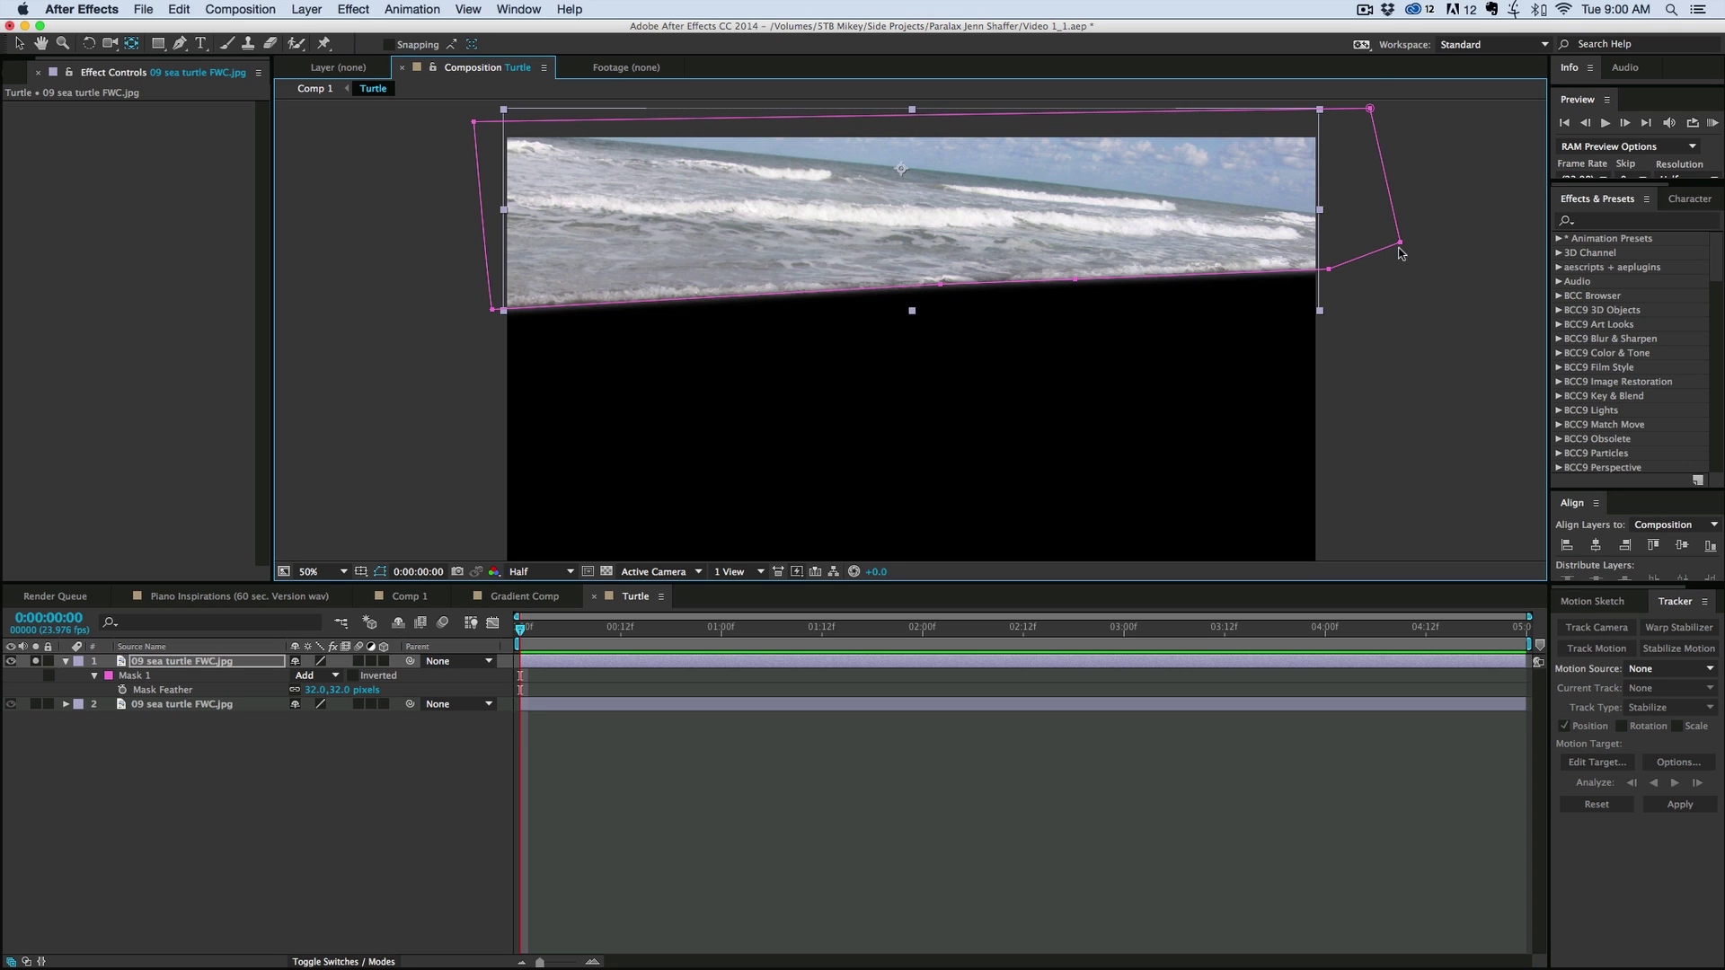
pyautogui.click(1372, 111)
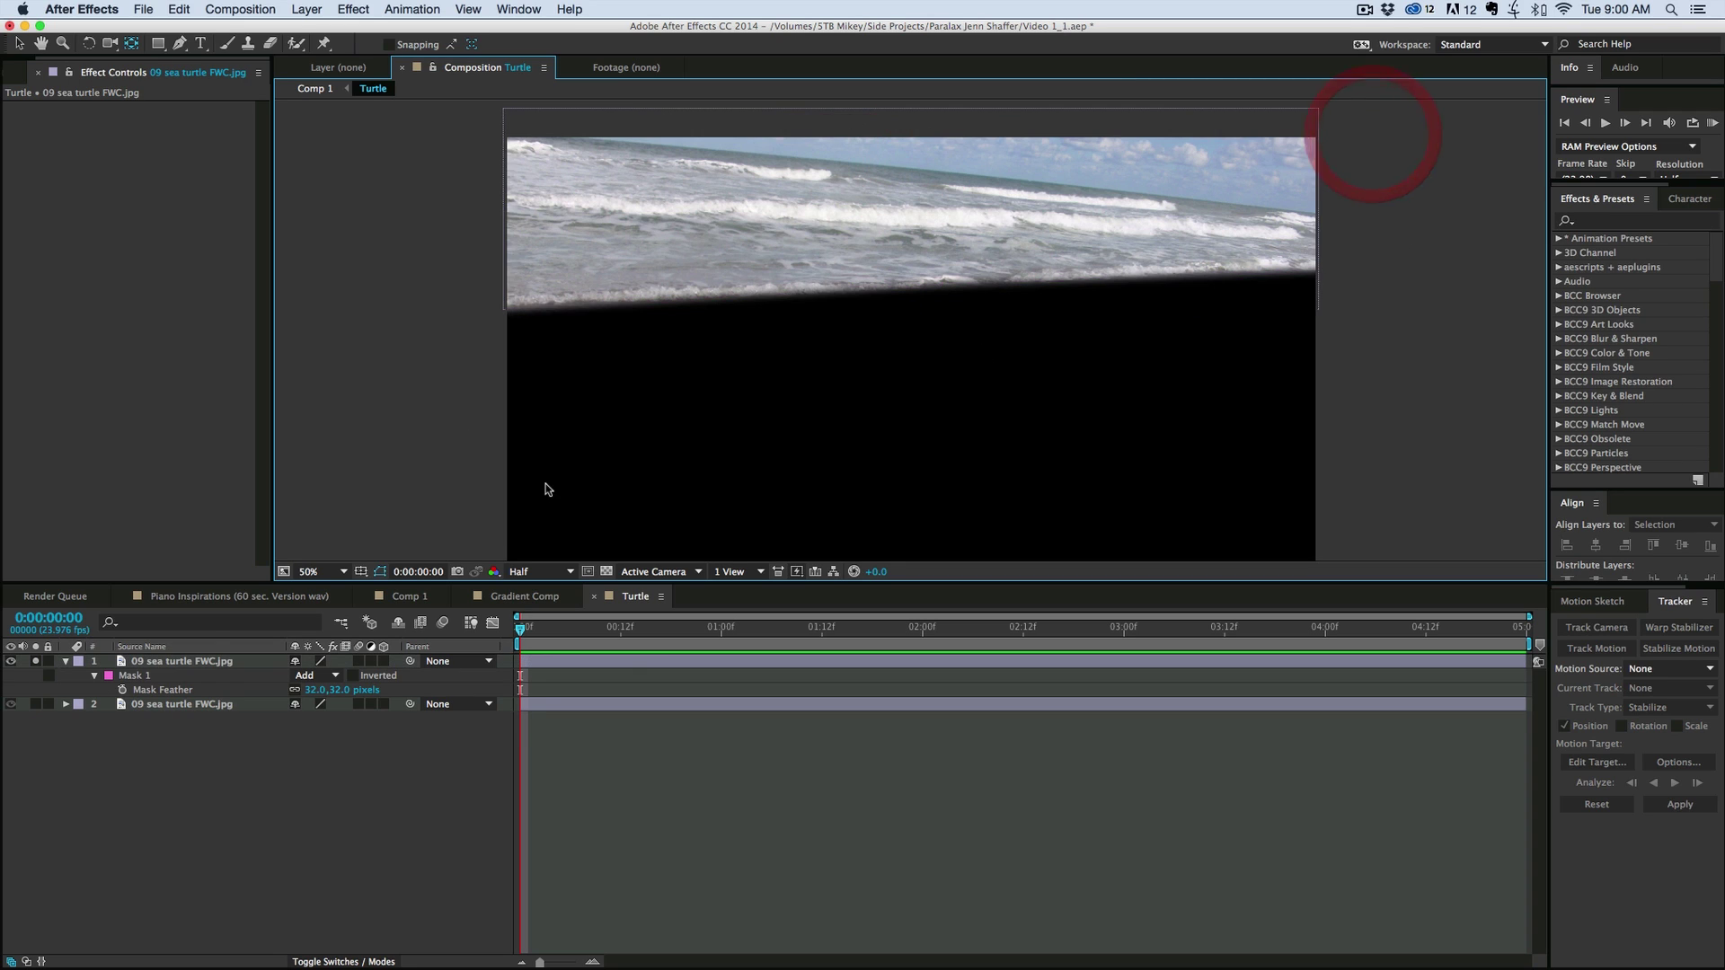
# - Reshape the mask into a rightward-tapering wedge by moving its top corner points
pyautogui.click(167, 688)
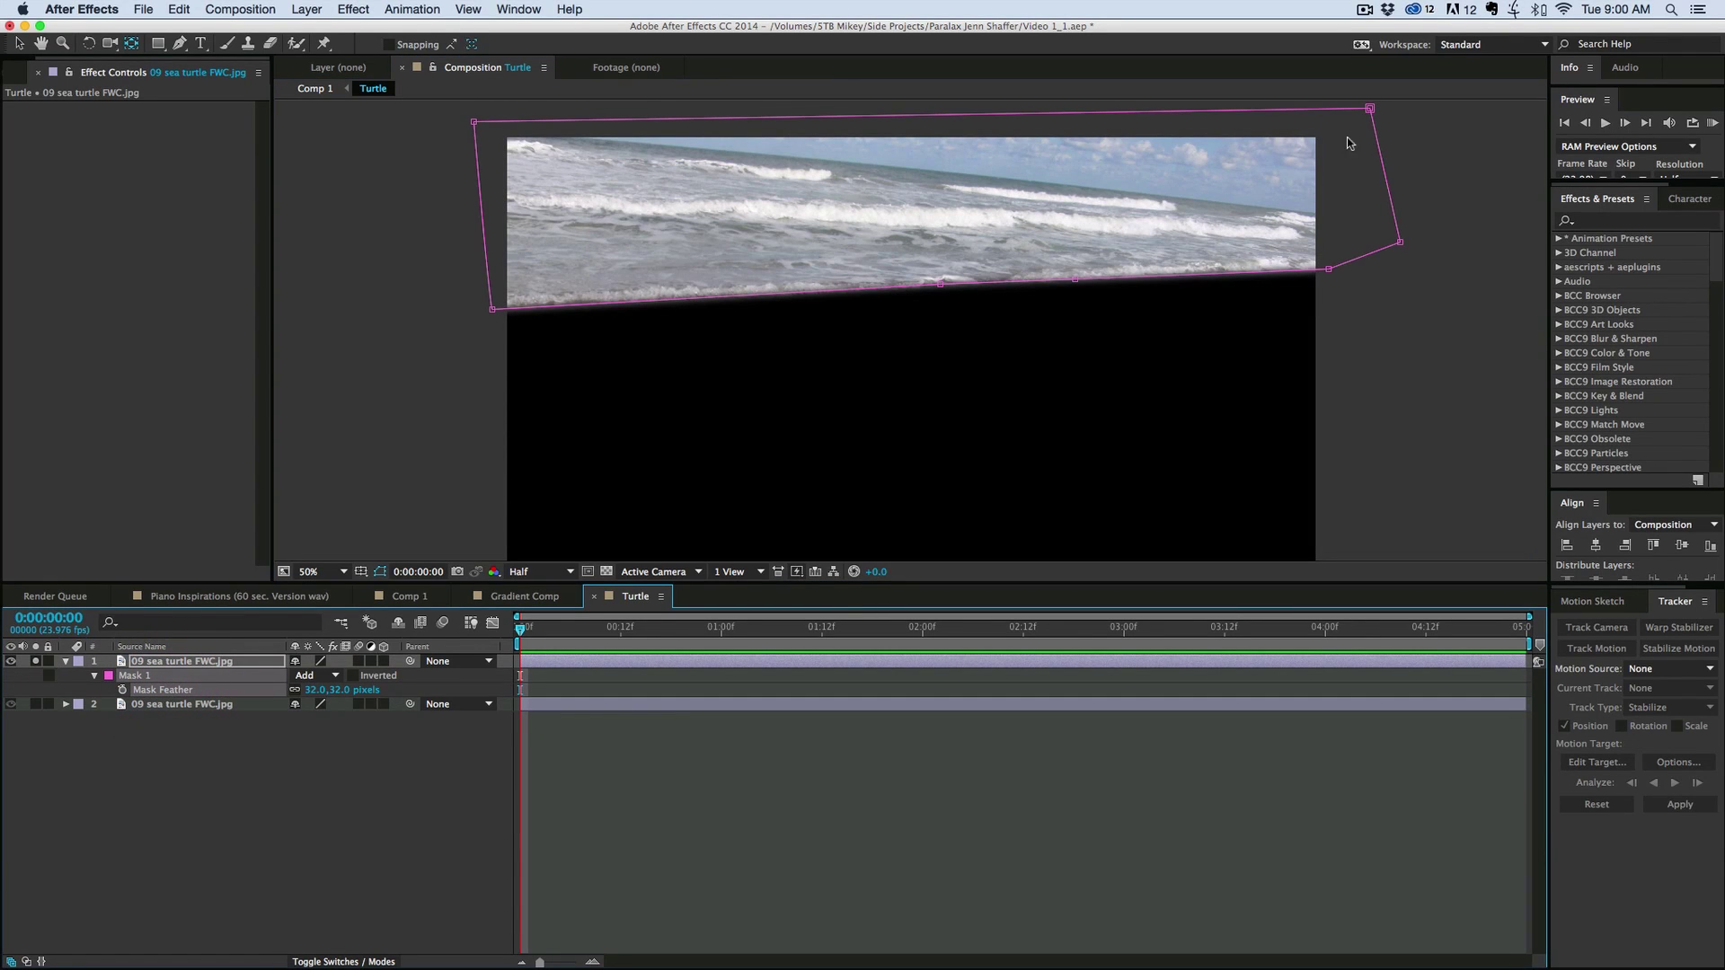
pyautogui.click(1367, 170)
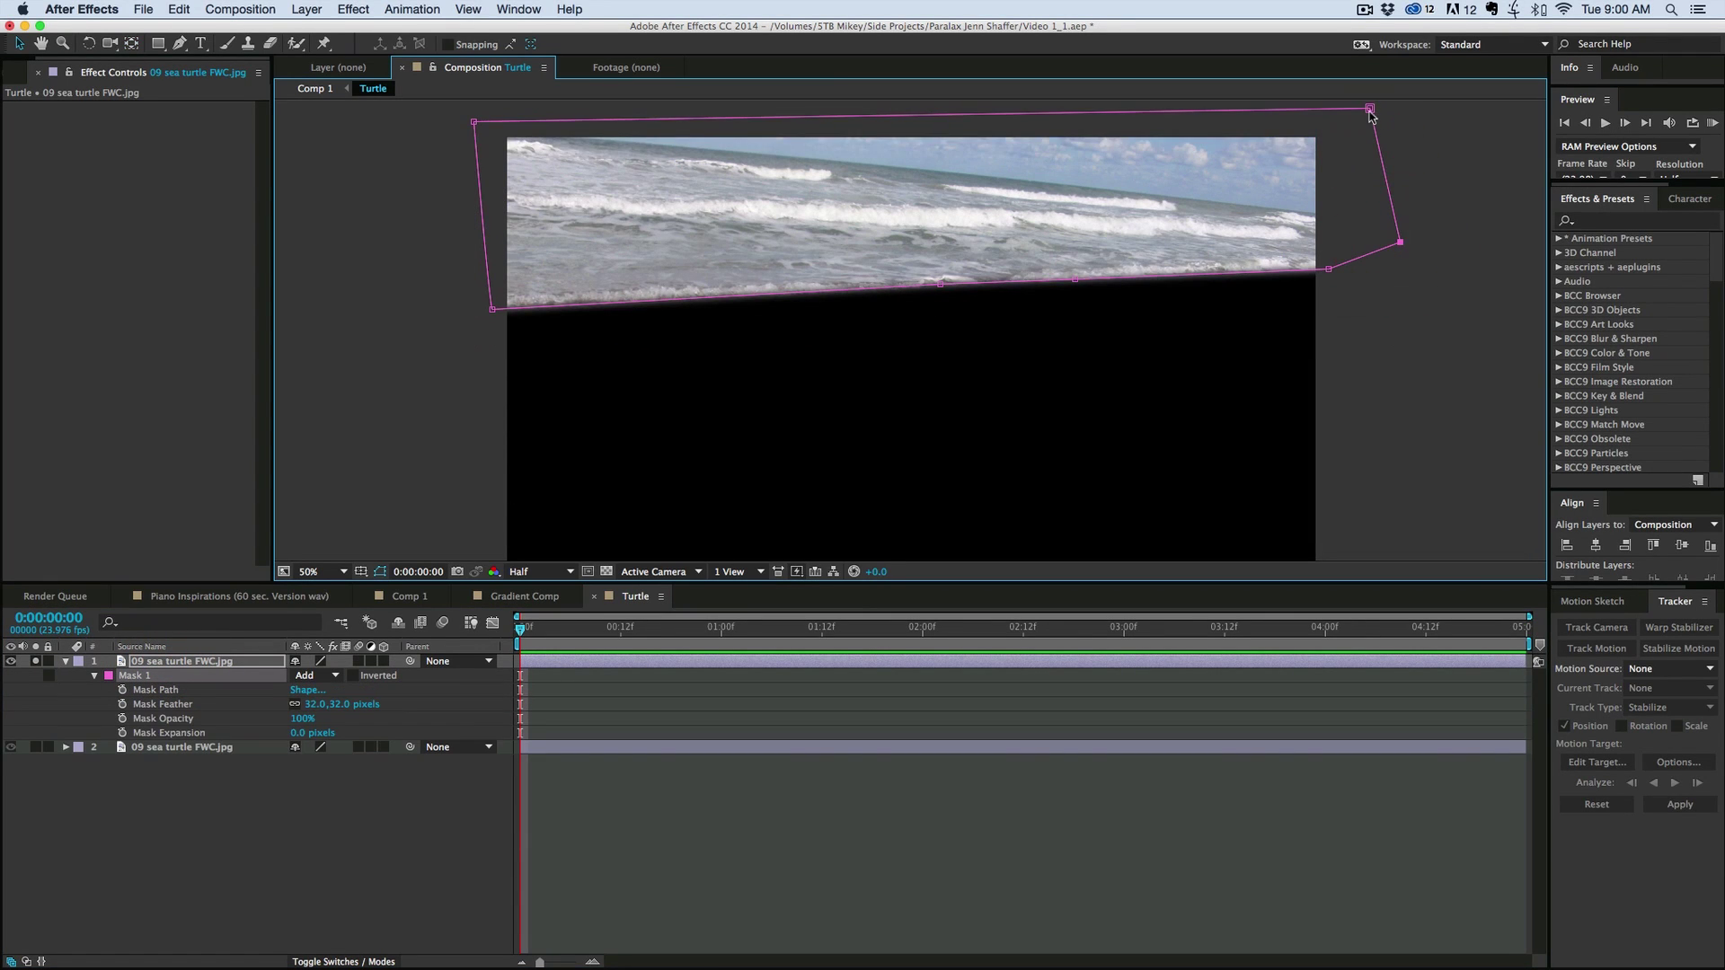
pyautogui.moveTo(1370, 110); pyautogui.dragTo(1344, 221)
pyautogui.moveTo(477, 121); pyautogui.dragTo(442, 125)
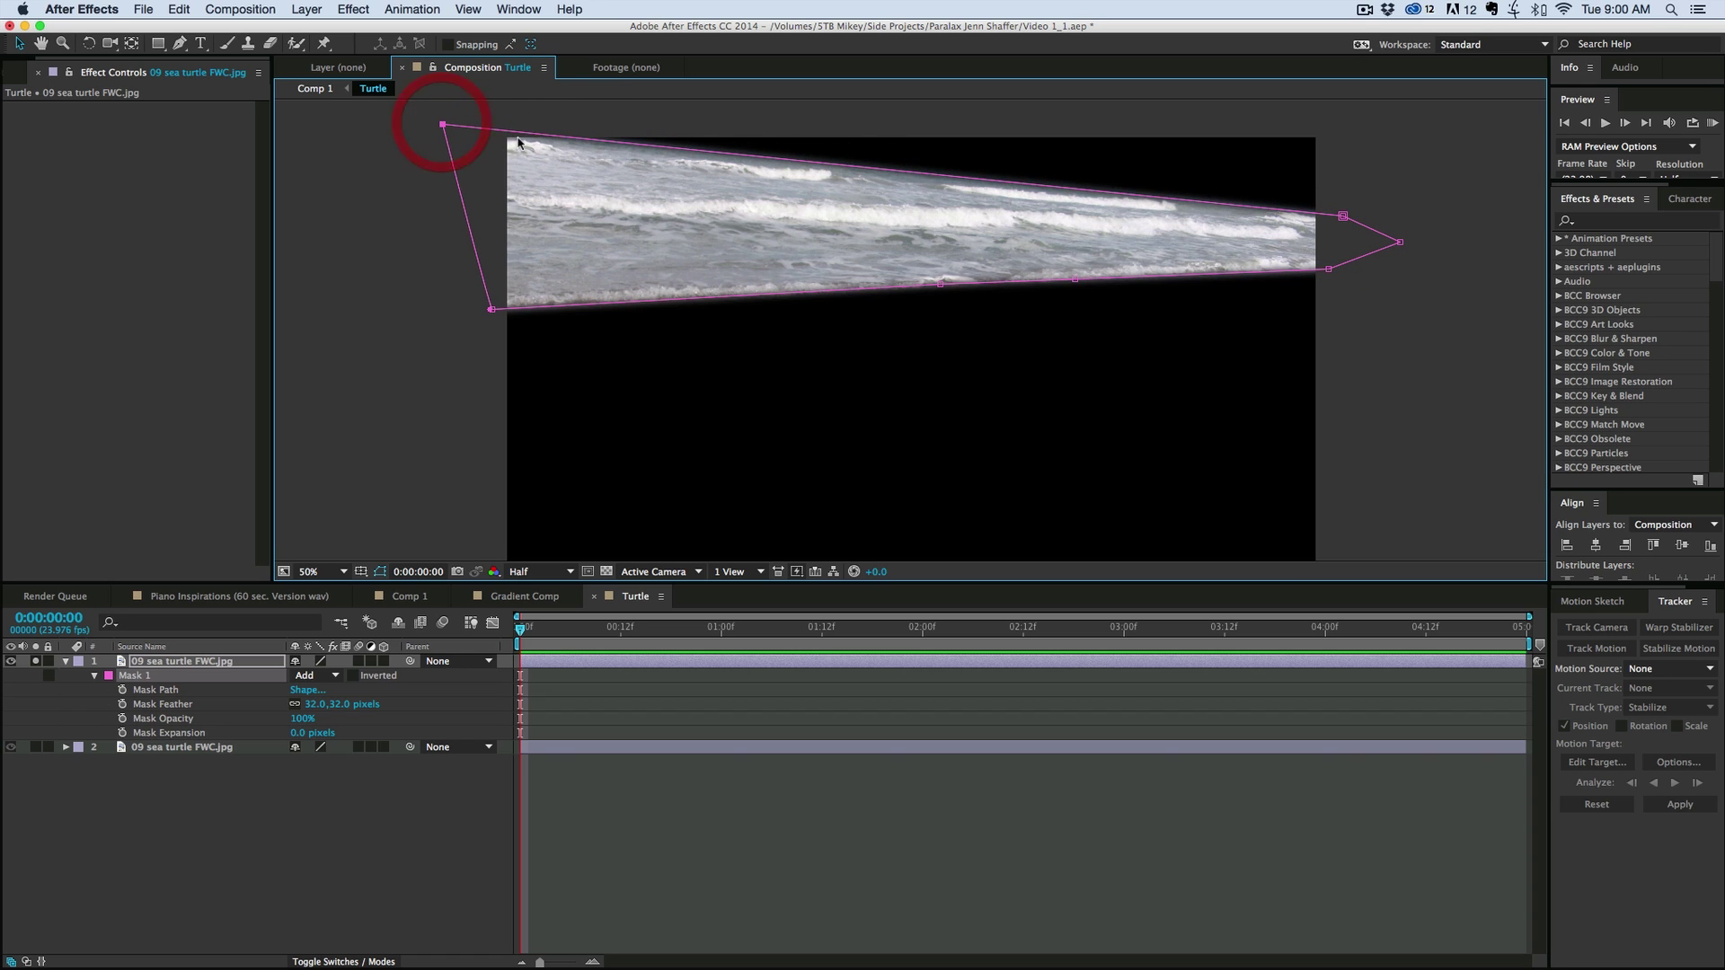
pyautogui.click(358, 781)
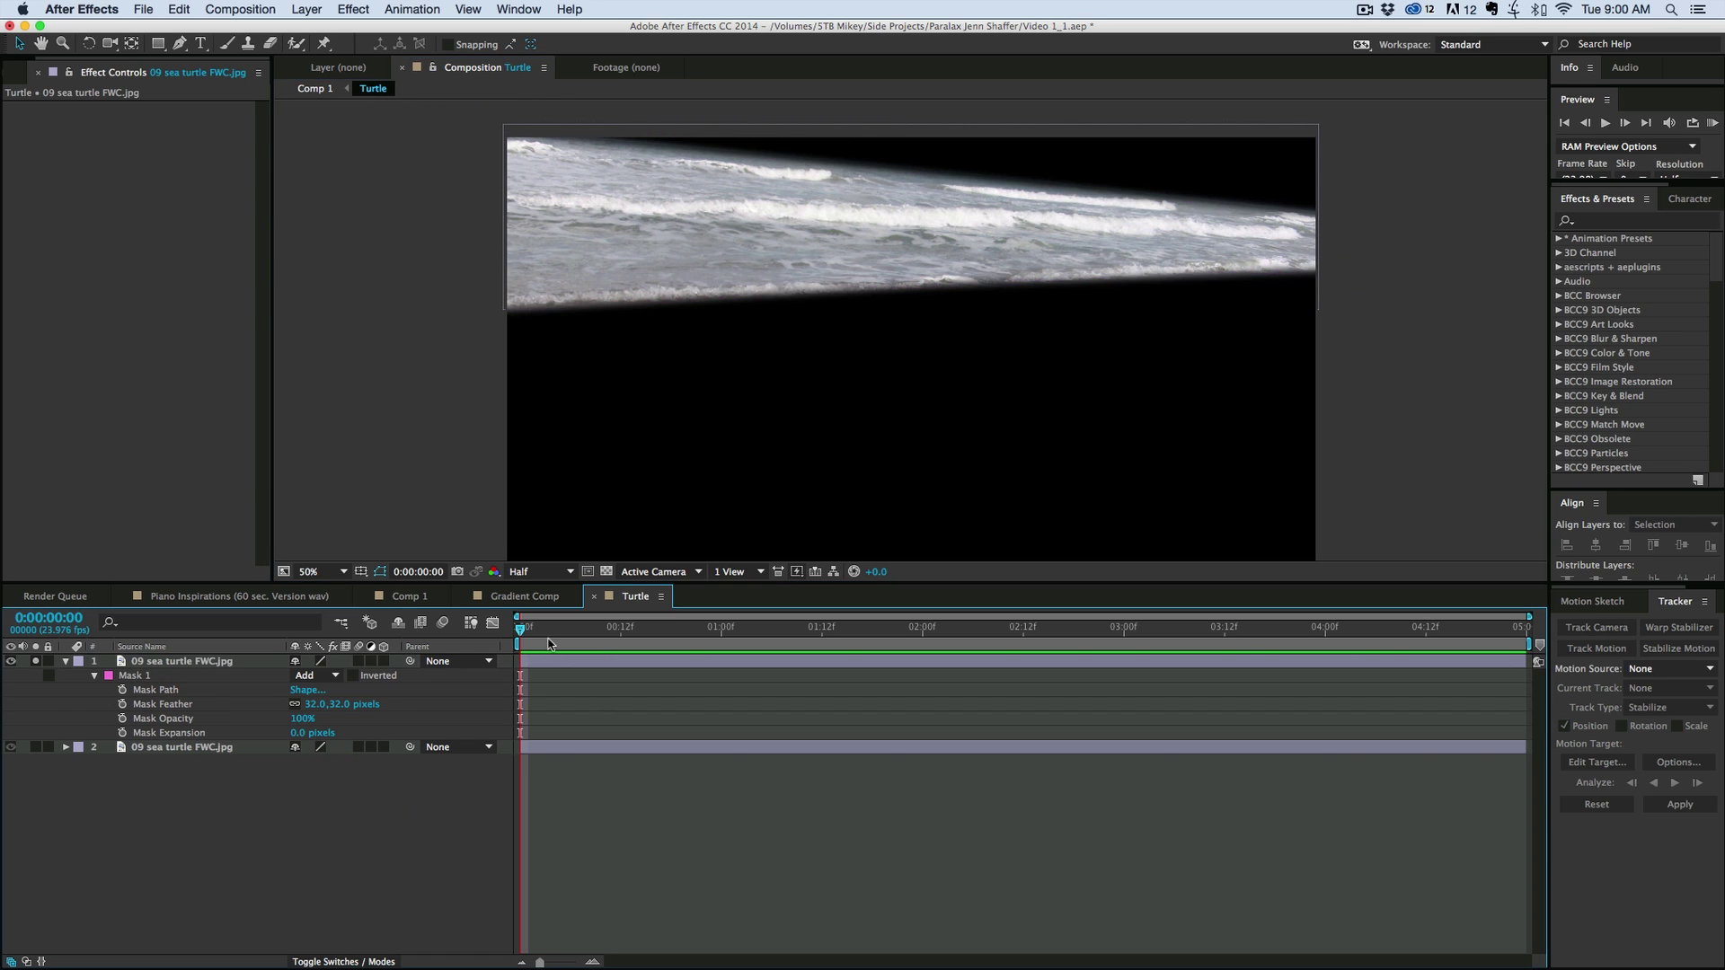
# - Keyframe the wave layer's Scale from 75.6,75.6% to 75.6,89.6% at the last frame
pyautogui.press('s')
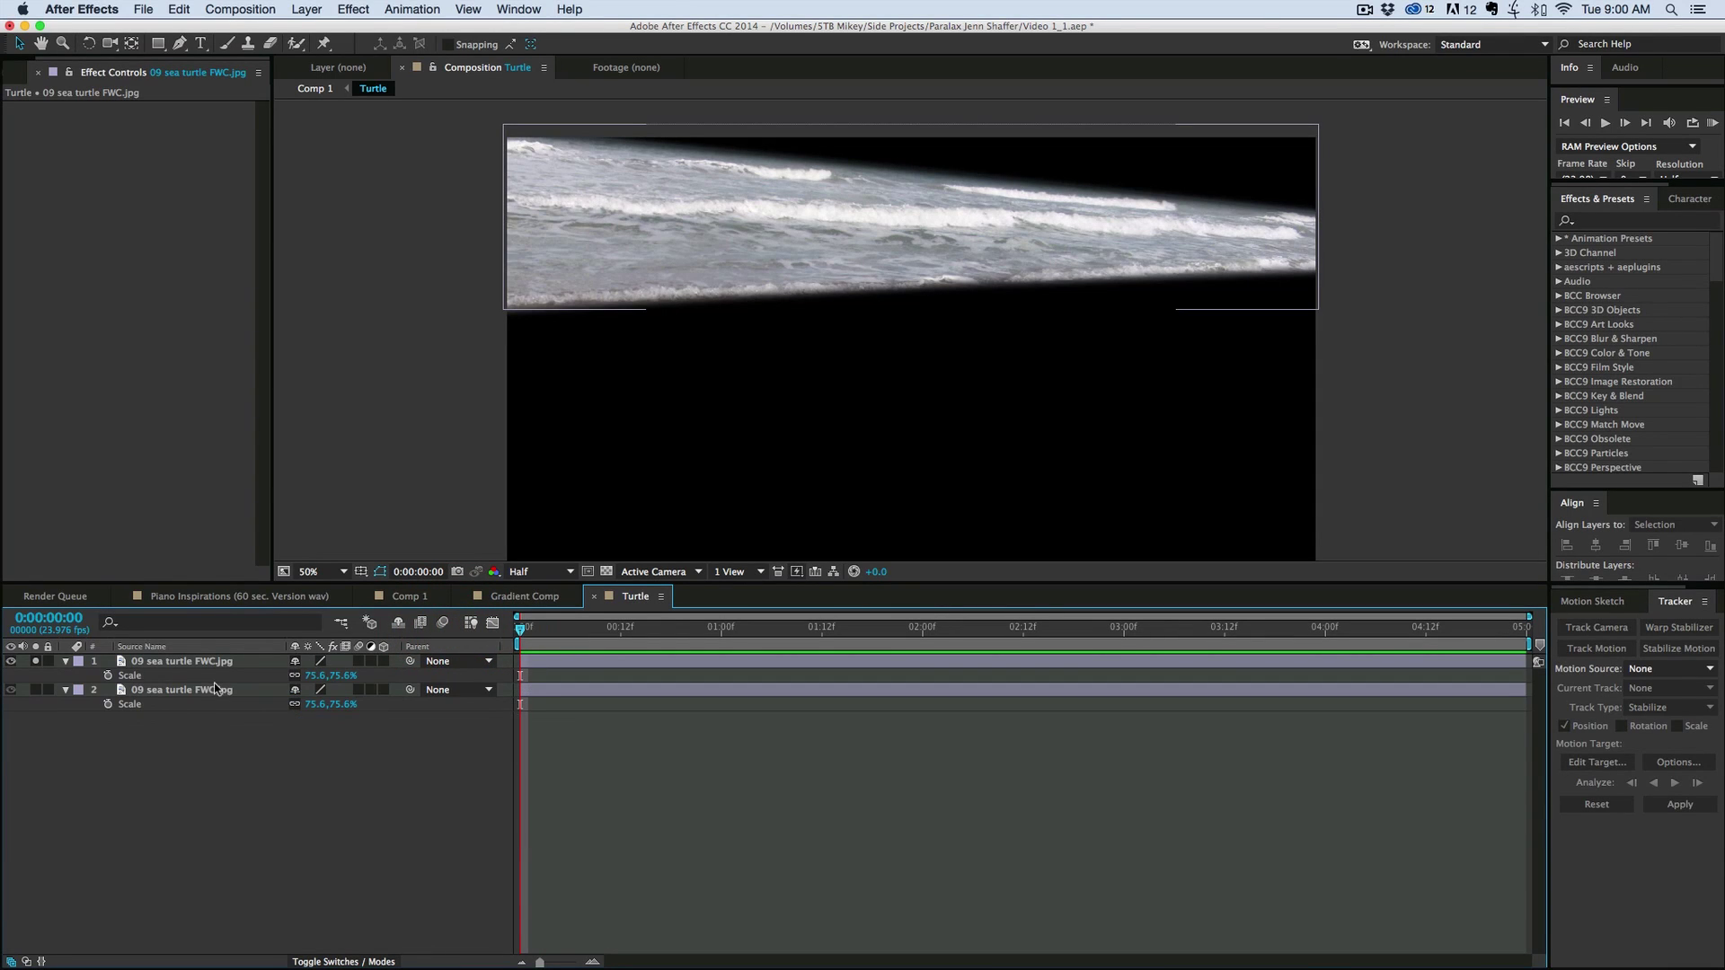
pyautogui.click(108, 676)
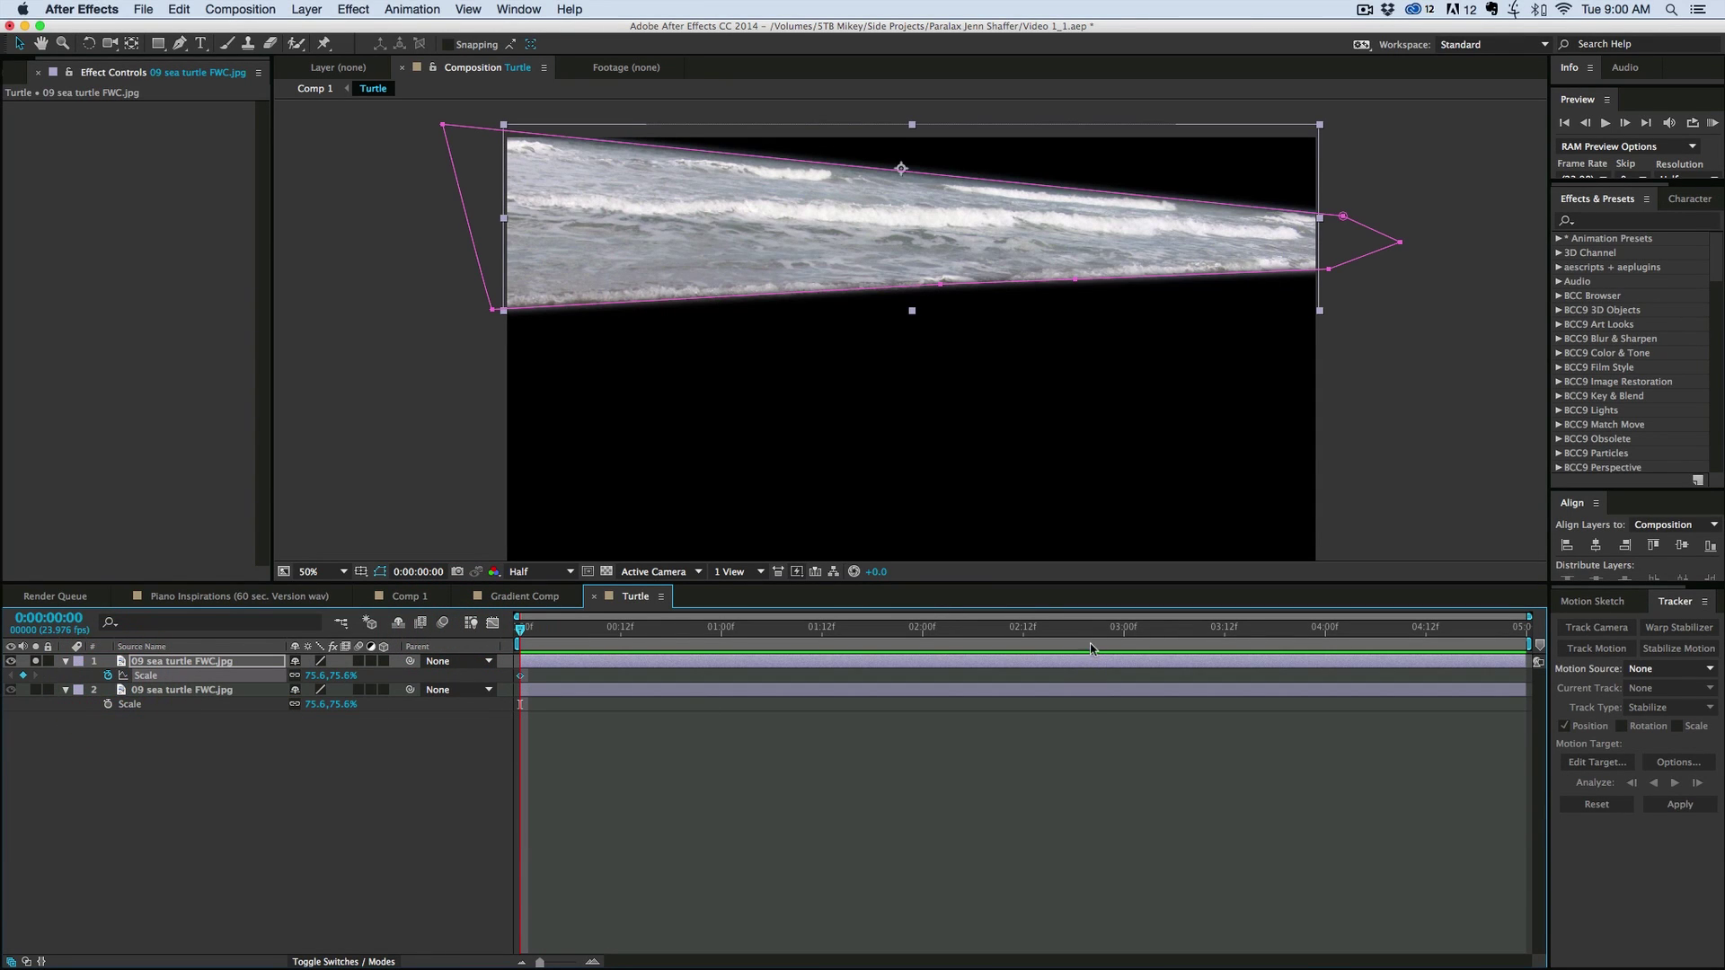
pyautogui.click(172, 799)
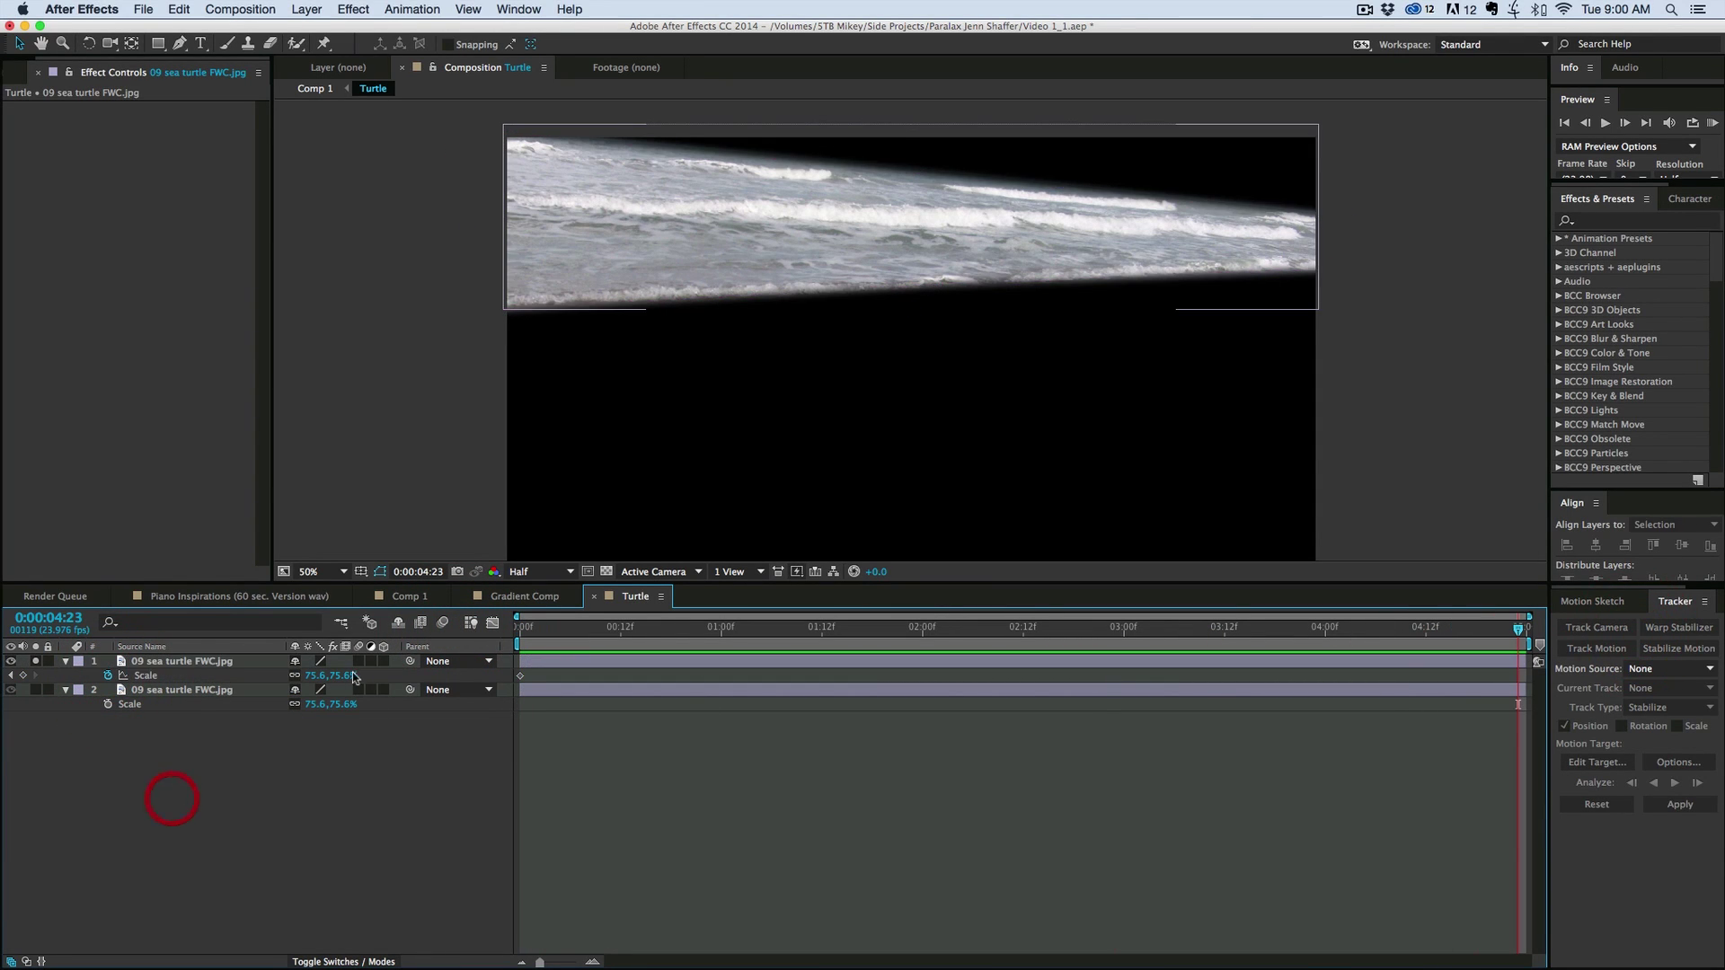
pyautogui.click(295, 676)
pyautogui.moveTo(342, 676); pyautogui.dragTo(356, 678)
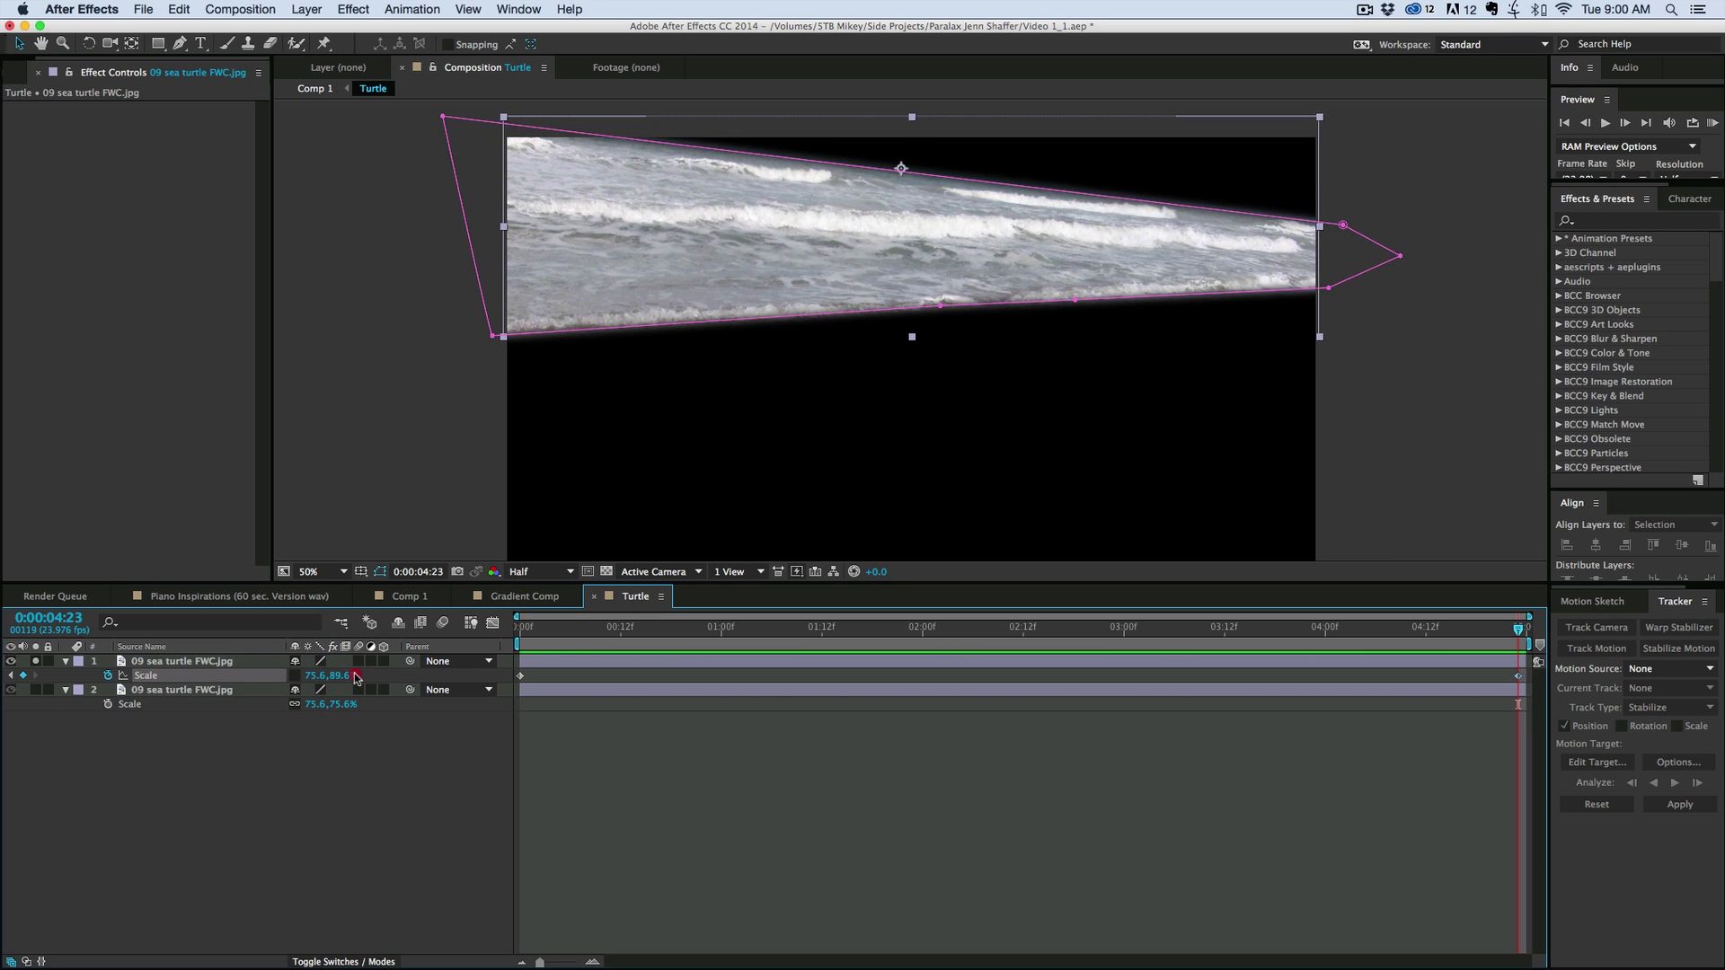
pyautogui.click(346, 9)
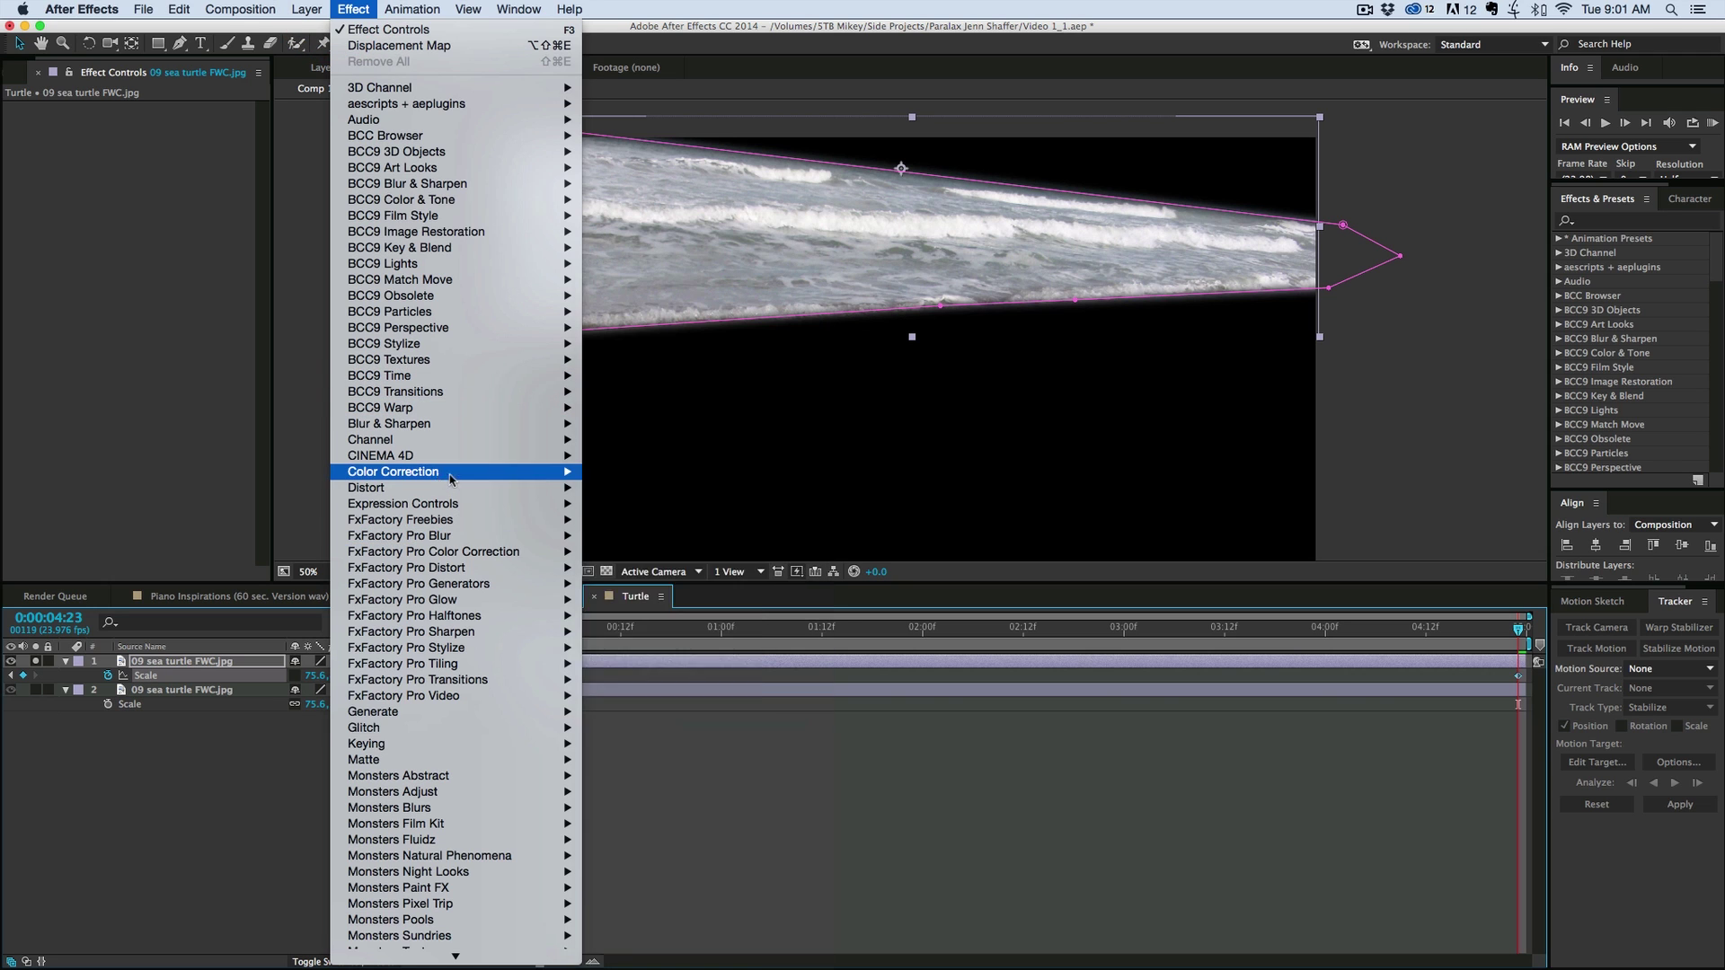
# - Apply Distort > CC Slant to the wave layer and set its Floor at 1277.4,231.1
pyautogui.moveTo(422, 481)
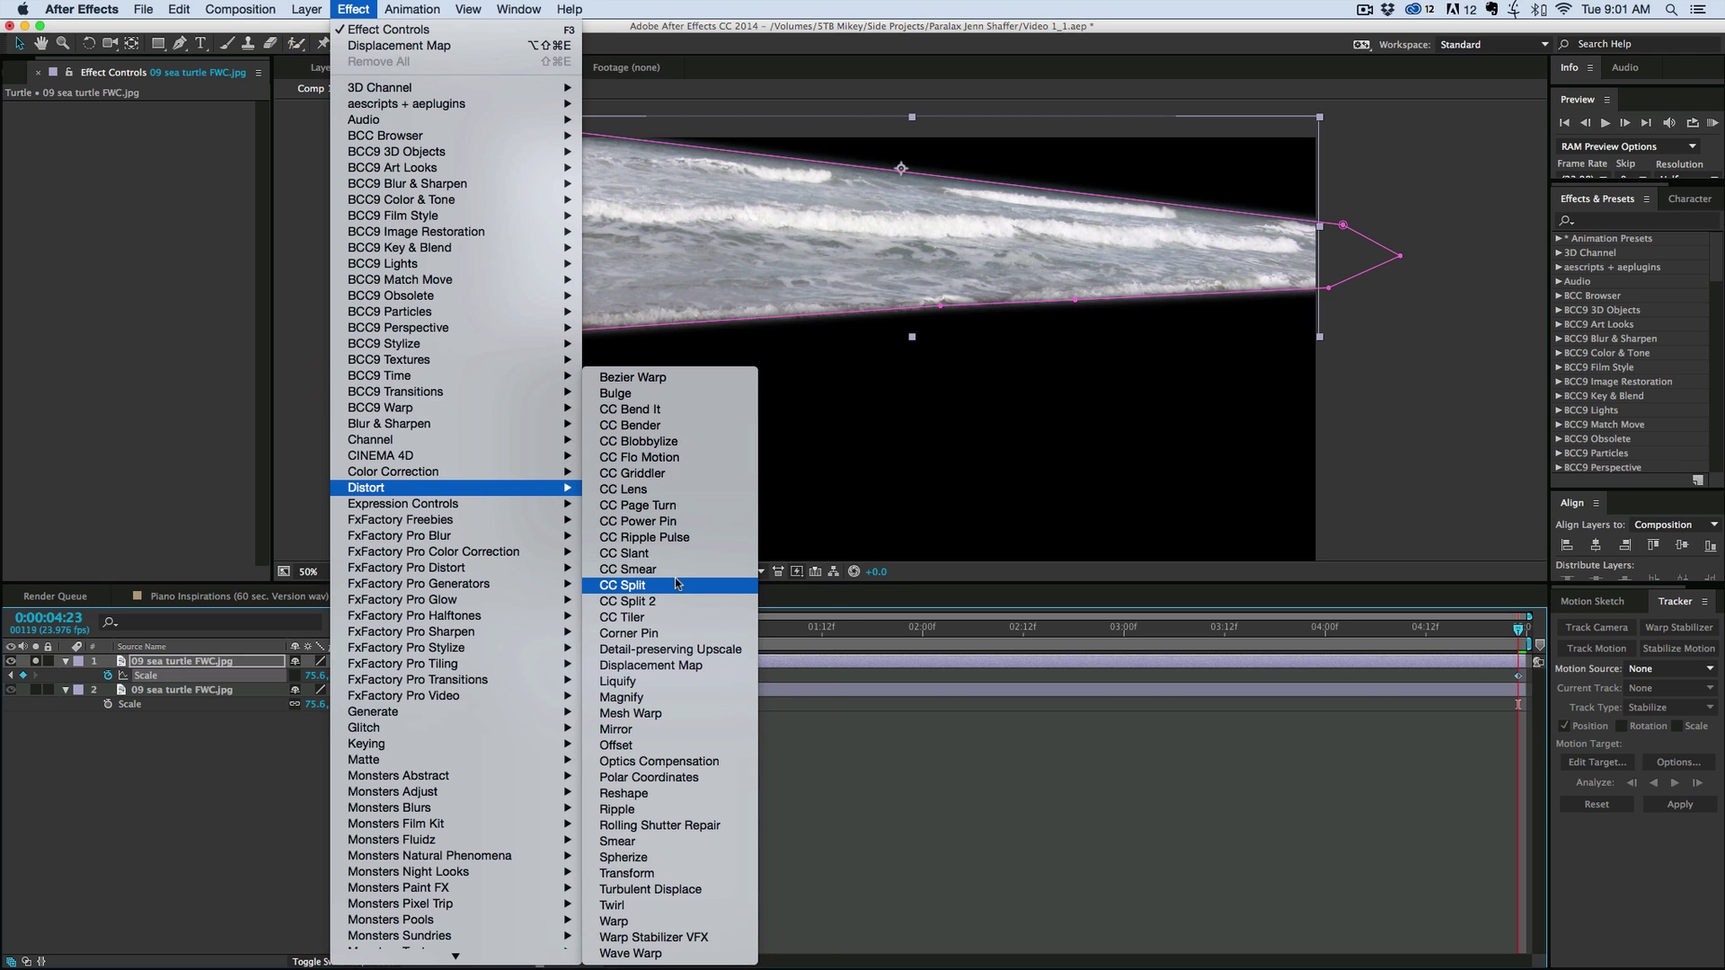
pyautogui.click(667, 553)
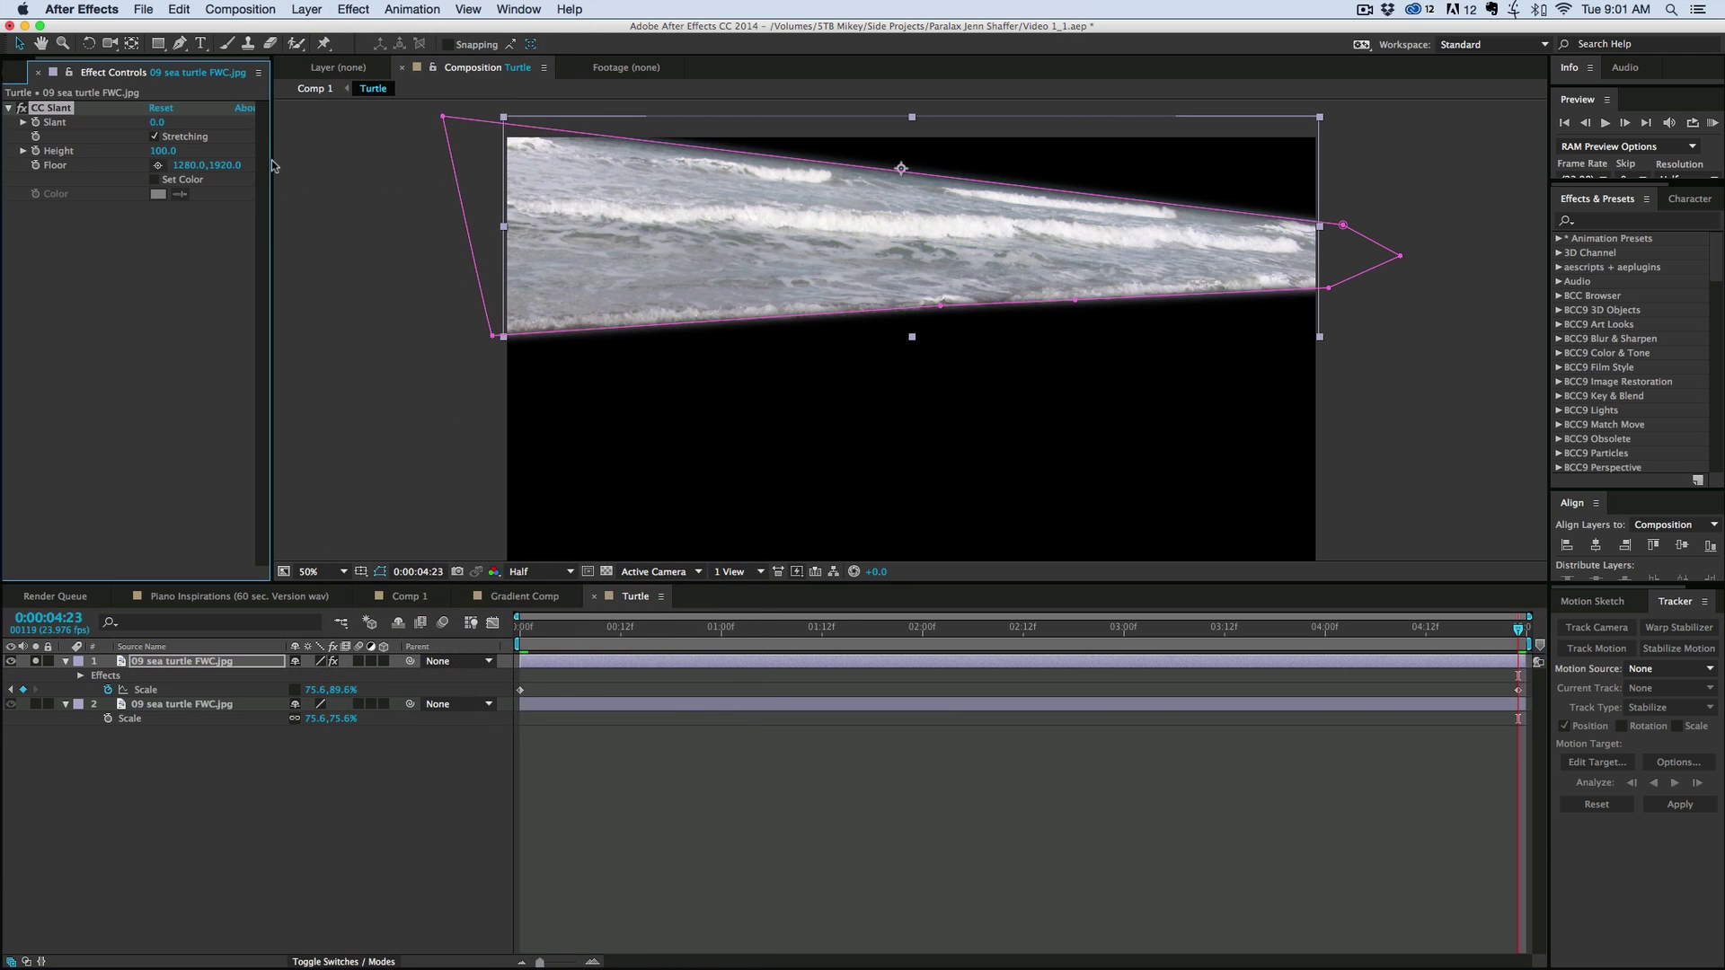
pyautogui.click(158, 166)
pyautogui.click(916, 174)
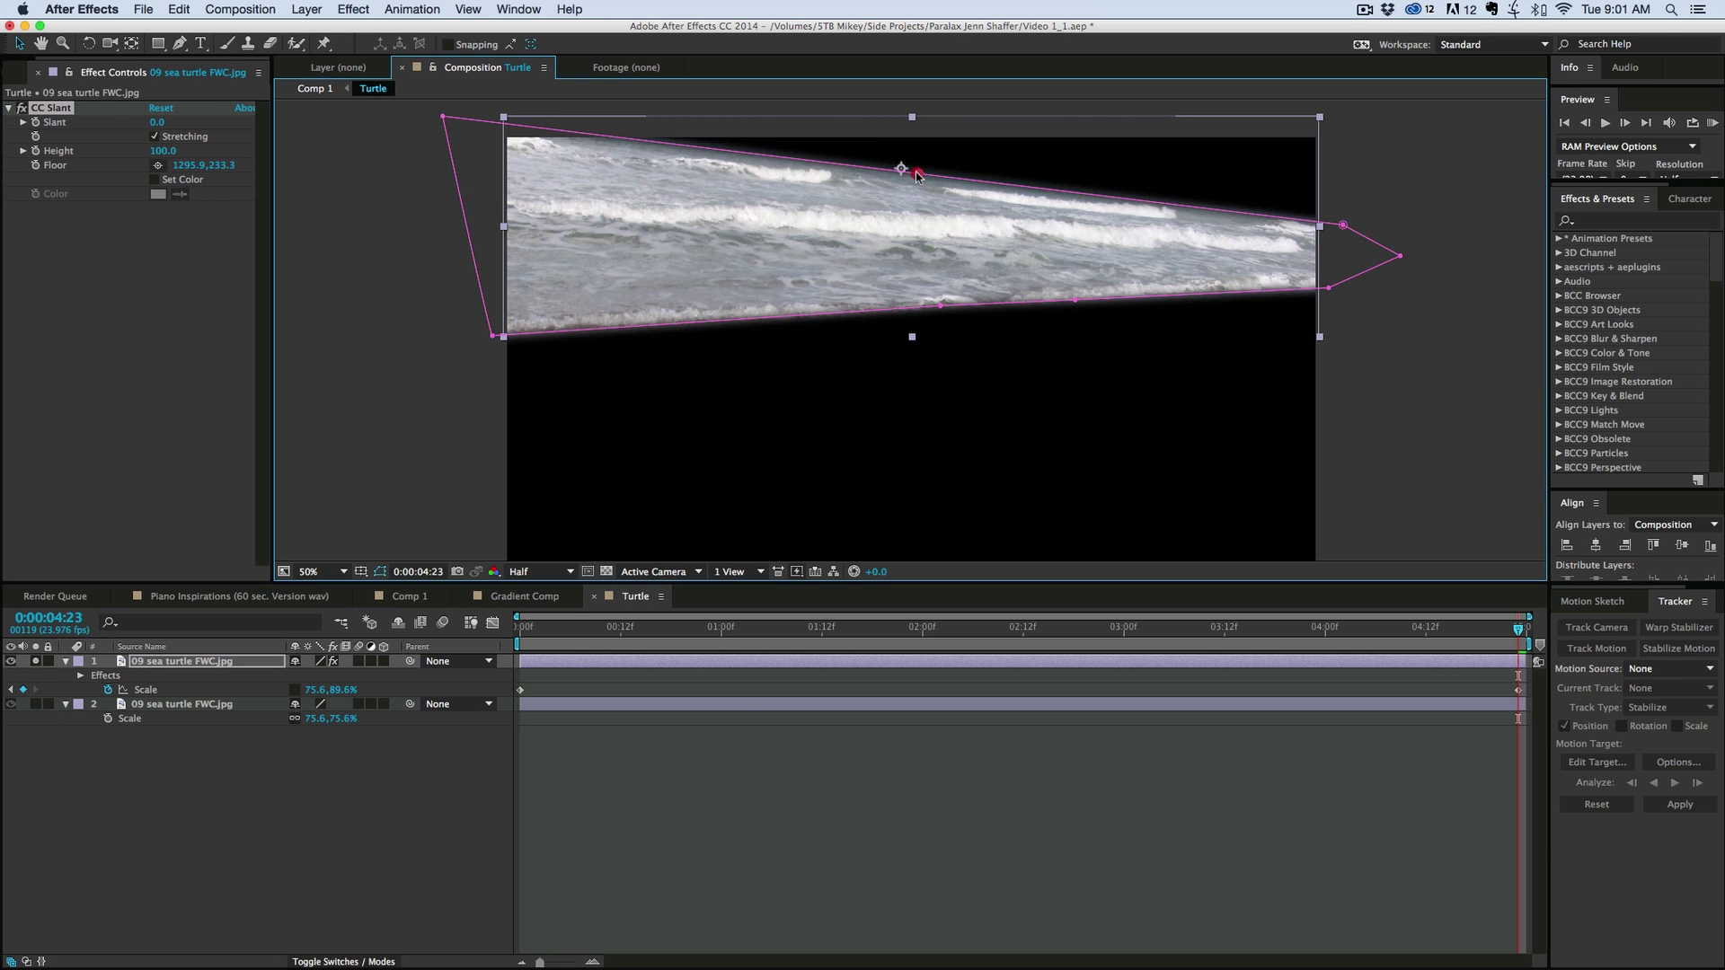
# - Try Slant values of 10 and about -20 on the waves
pyautogui.click(159, 122)
pyautogui.write('10')
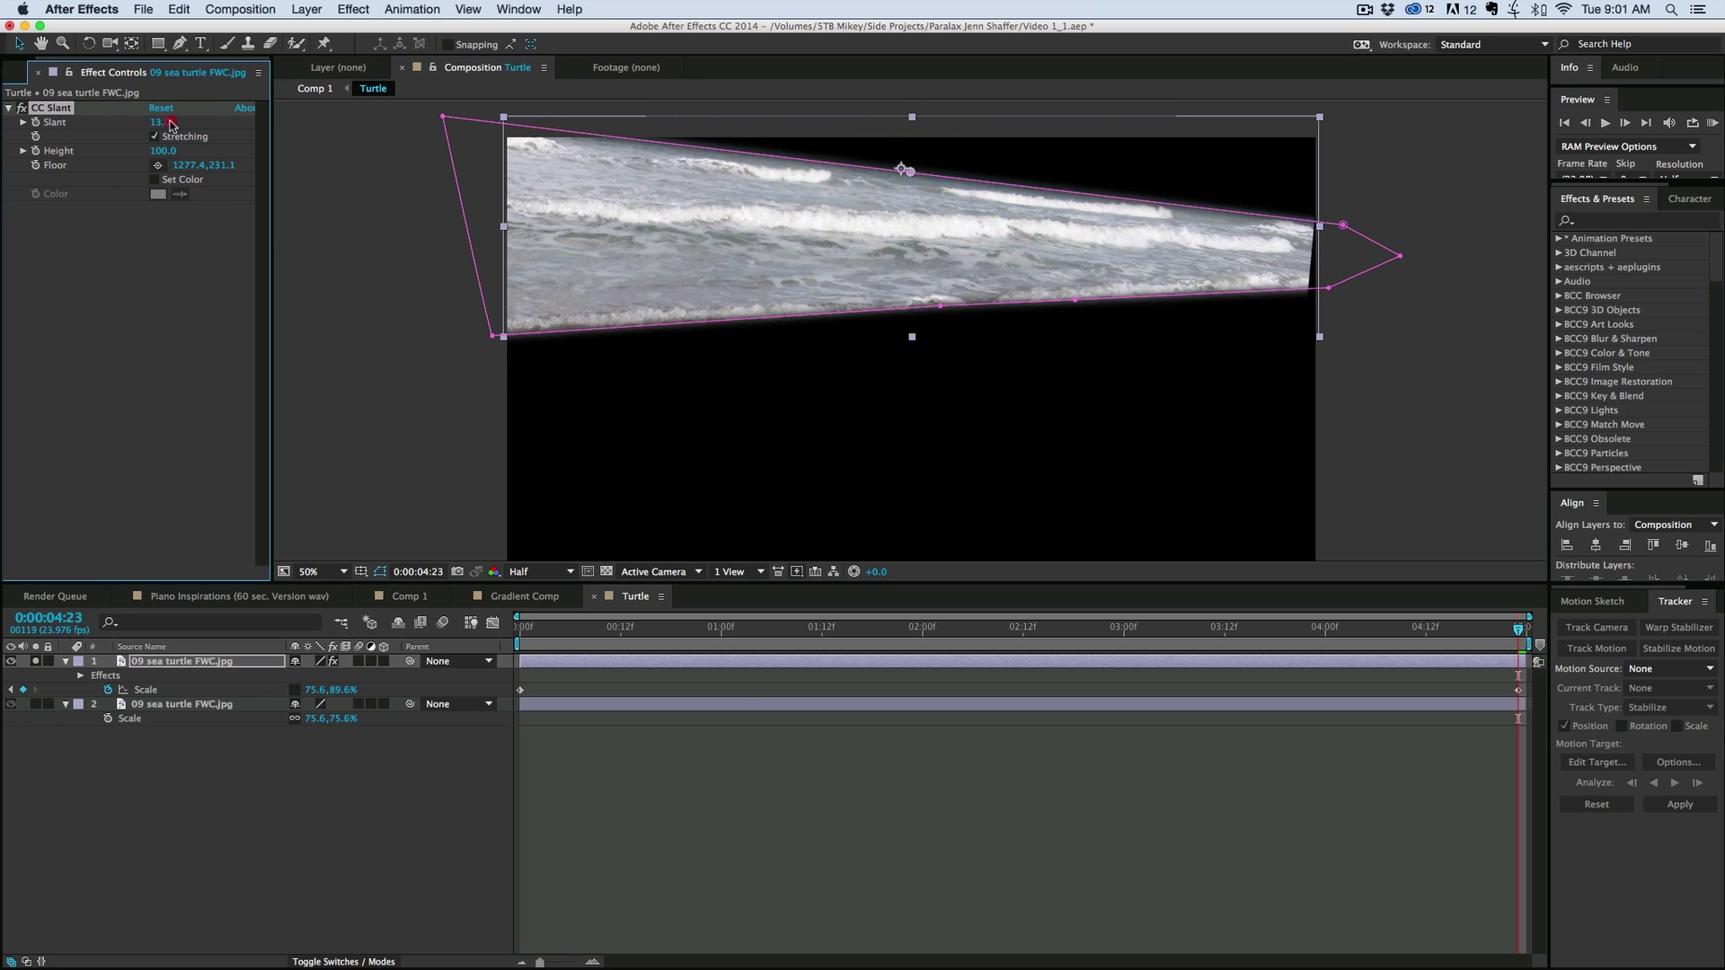
pyautogui.click(149, 125)
pyautogui.moveTo(149, 125); pyautogui.dragTo(142, 125)
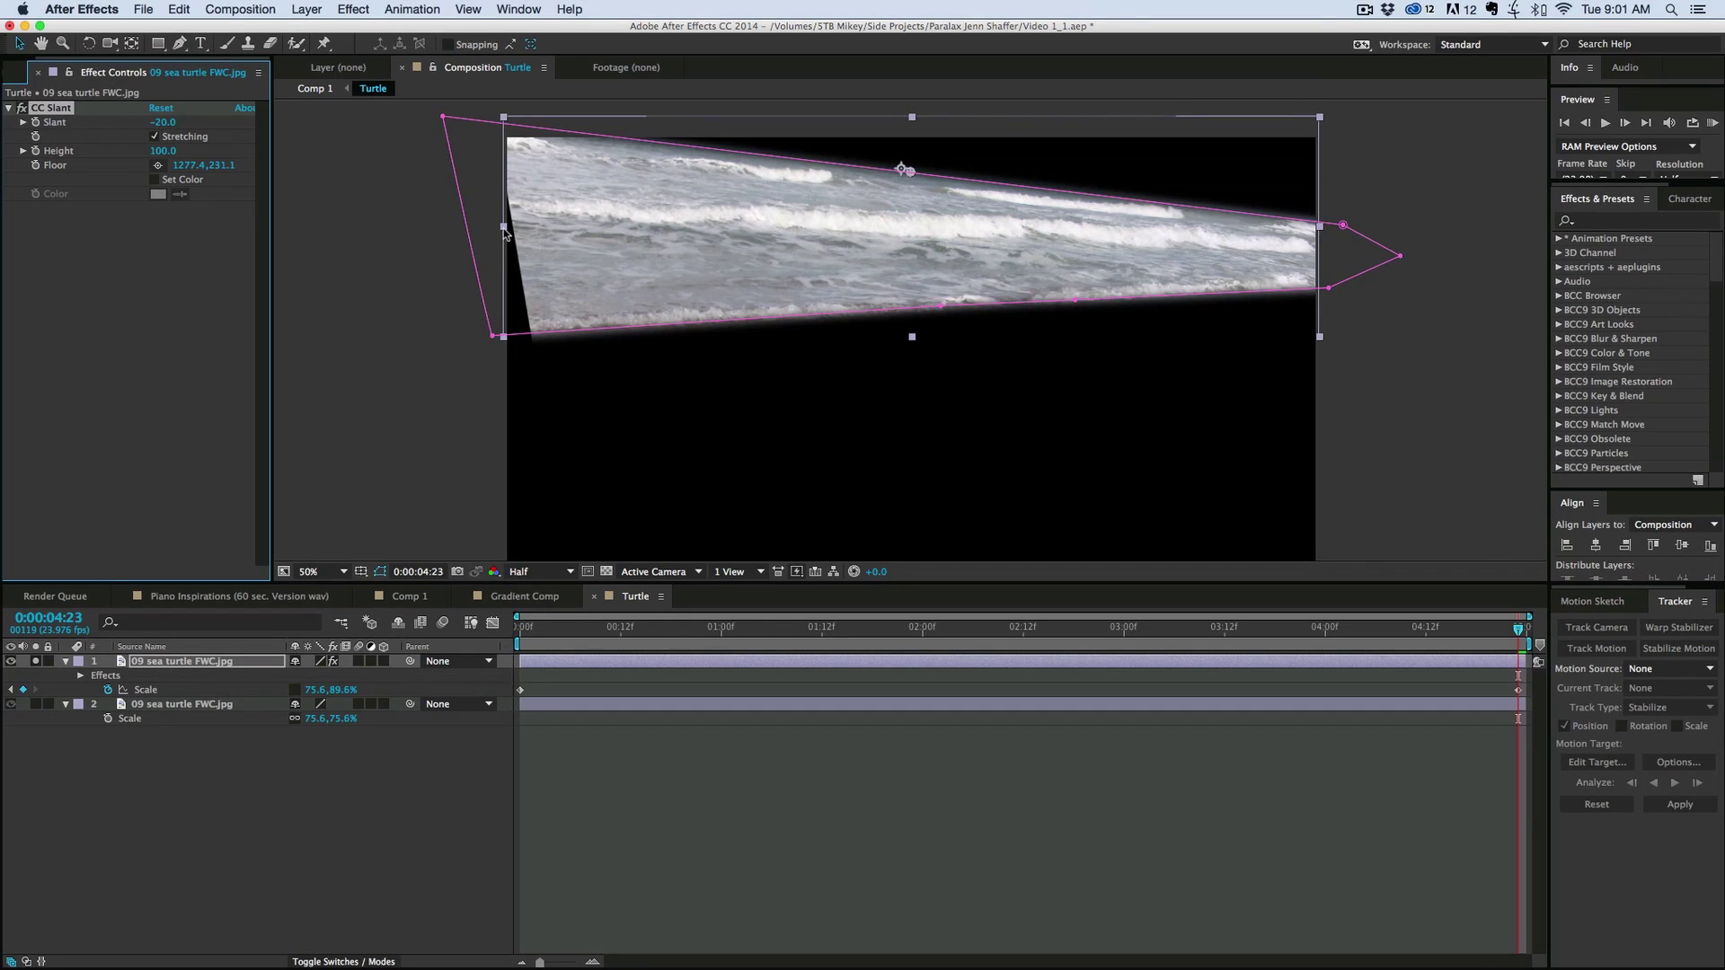
# - Widen the wave layer to about 83% at both the last and first keyframes
pyautogui.moveTo(504, 232); pyautogui.dragTo(469, 230)
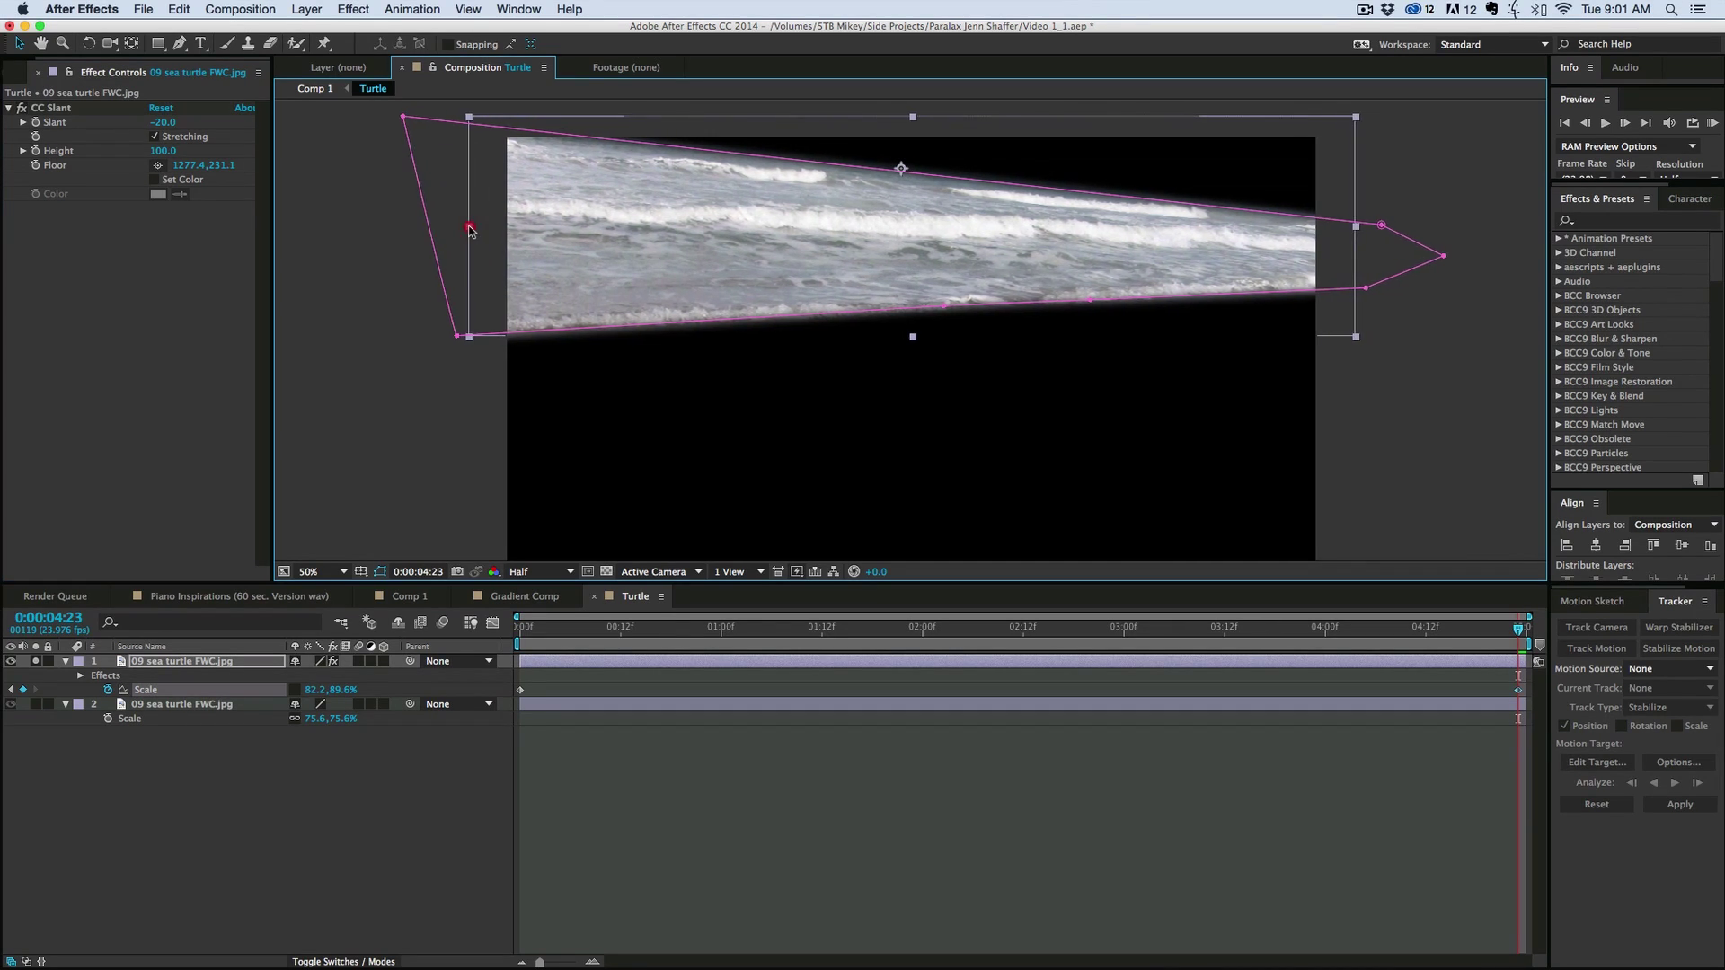
pyautogui.moveTo(664, 635); pyautogui.dragTo(510, 633)
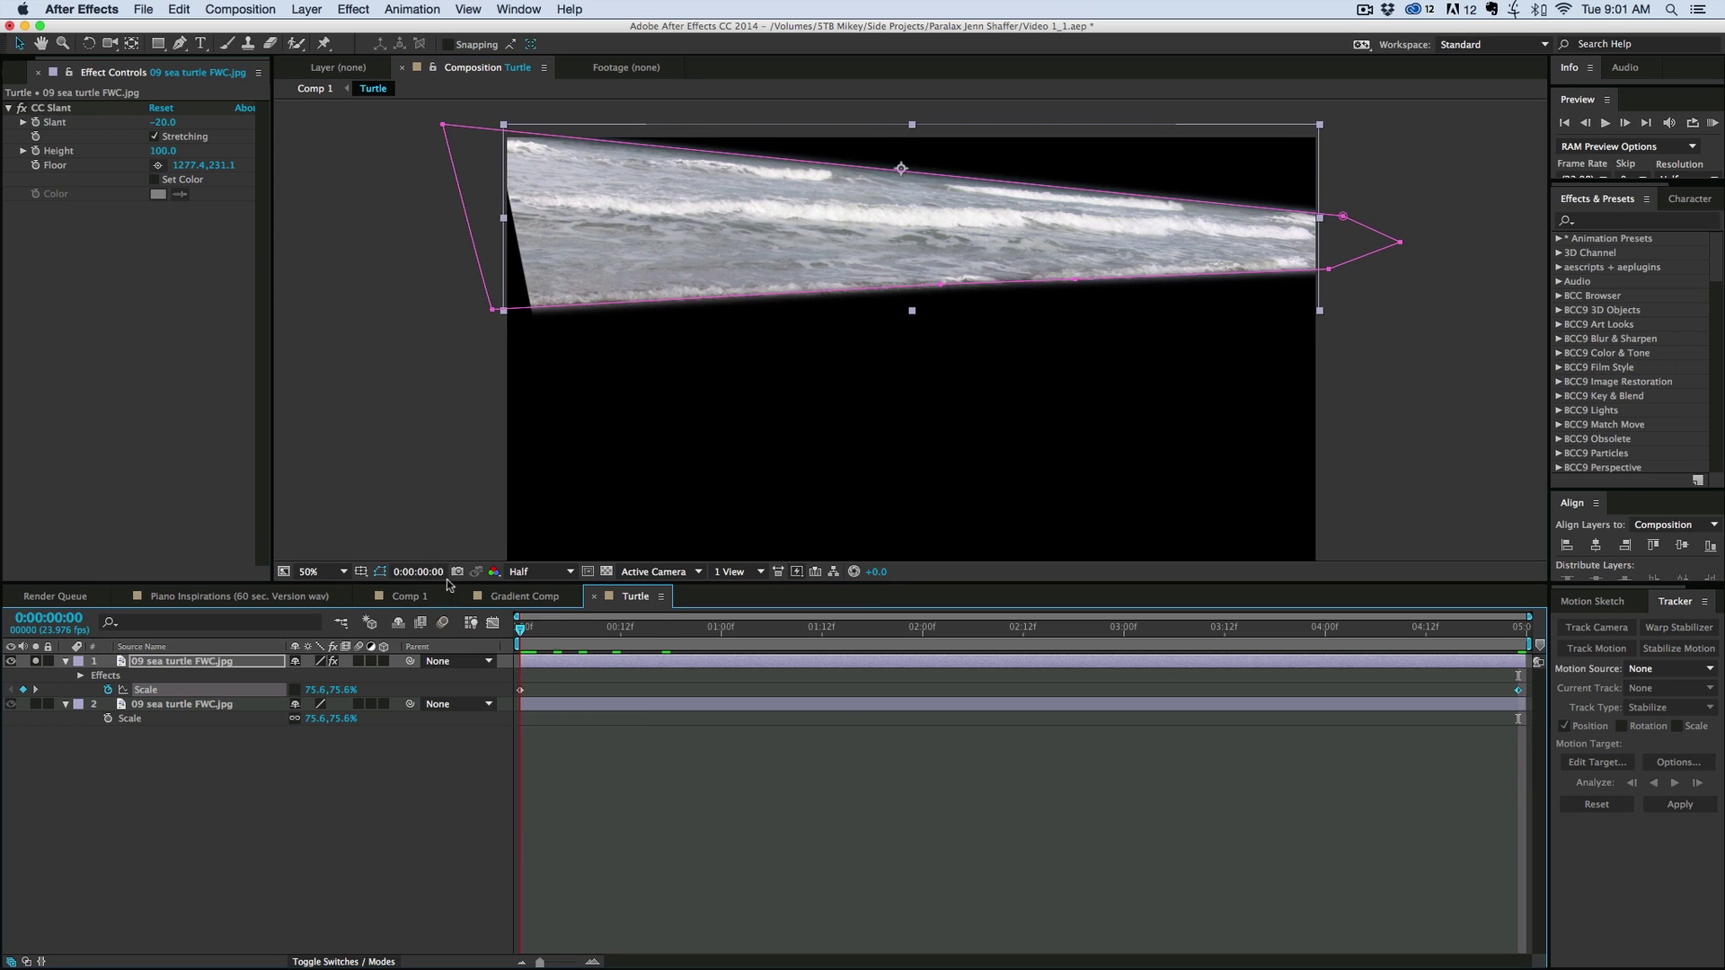
pyautogui.moveTo(505, 224); pyautogui.dragTo(466, 226)
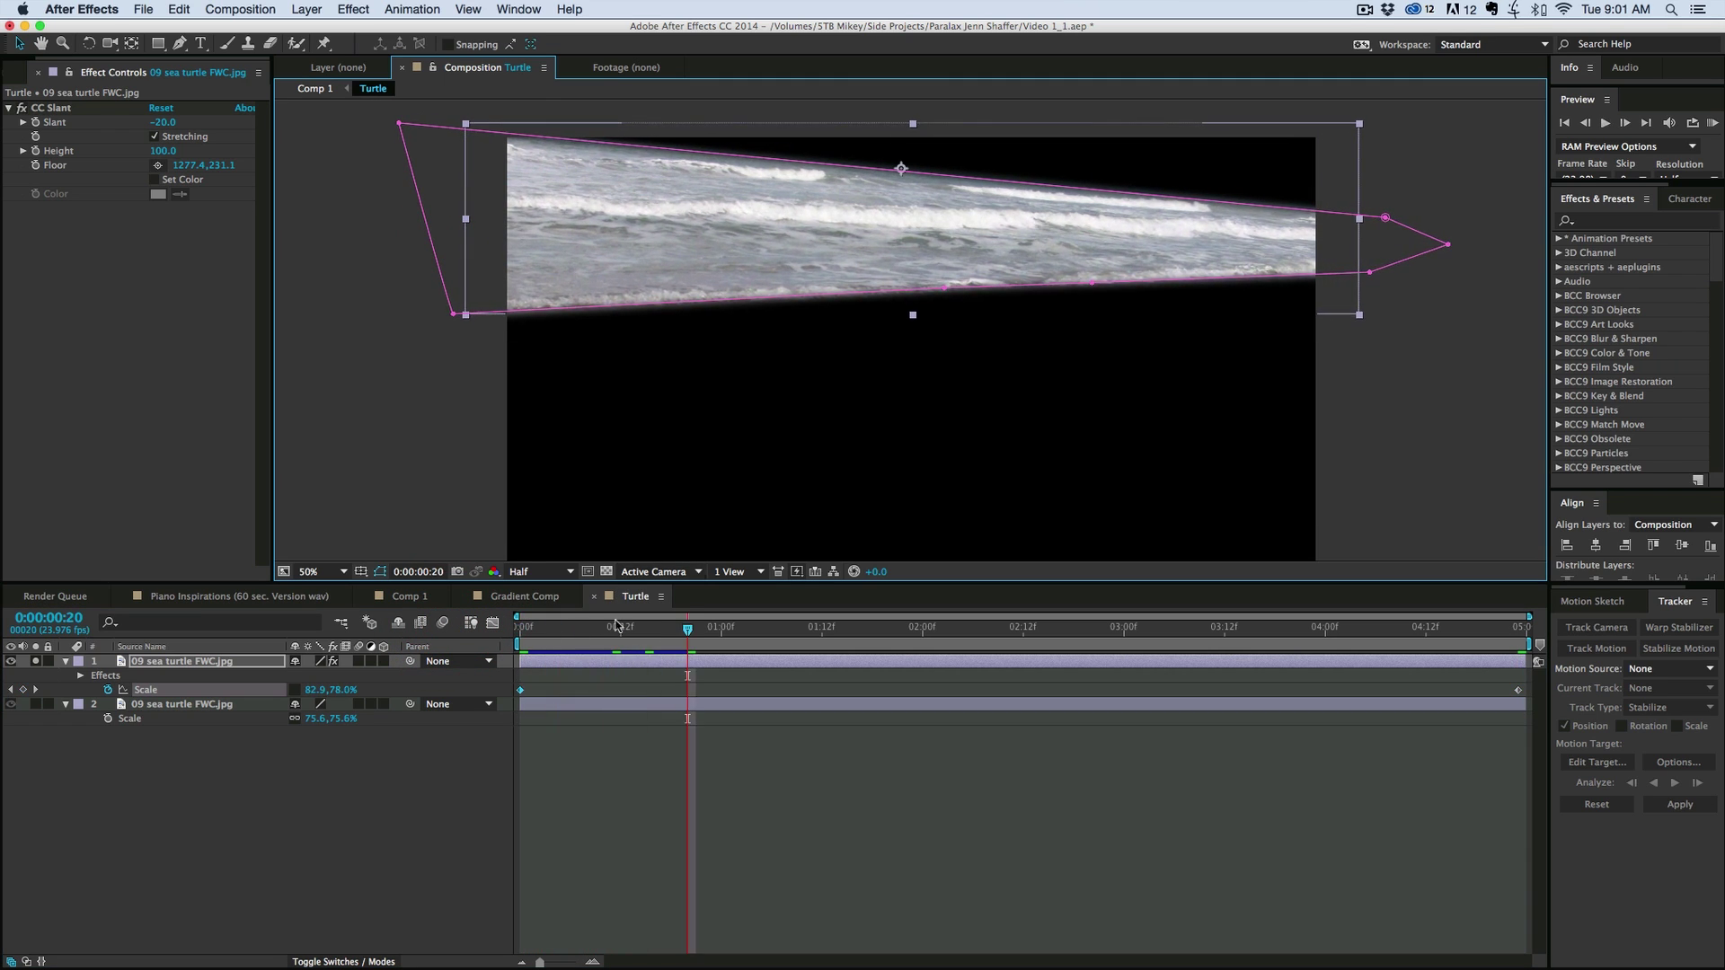
pyautogui.moveTo(616, 626); pyautogui.dragTo(1501, 626)
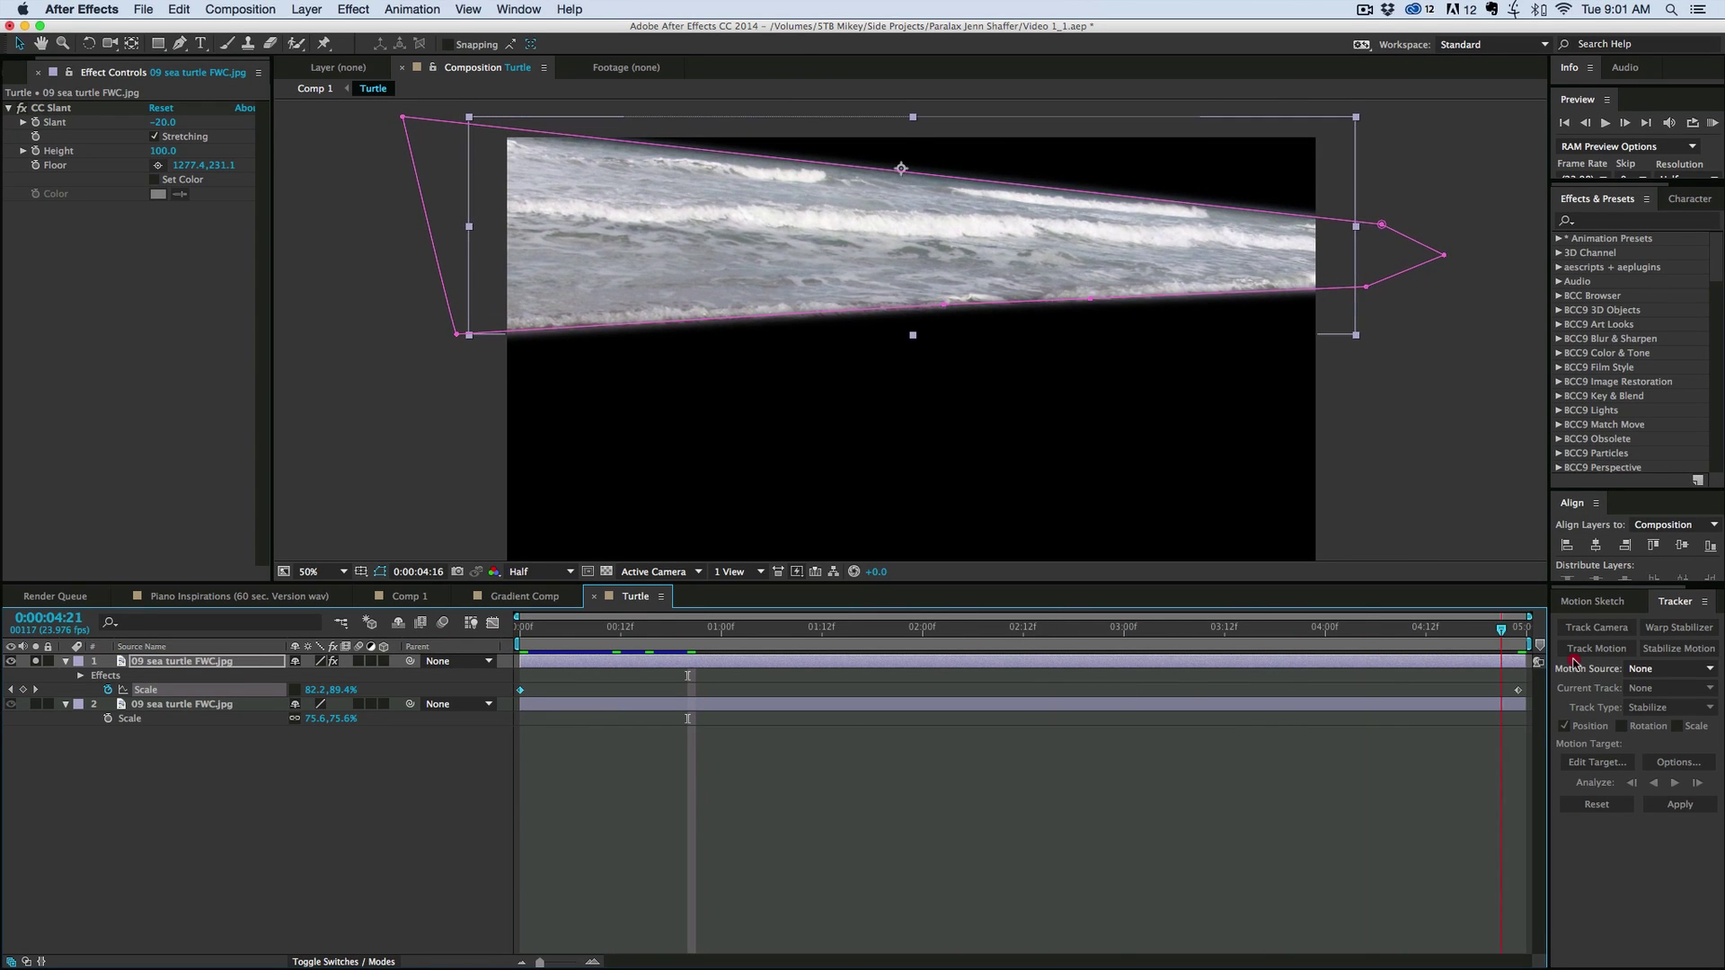
pyautogui.press('Home')
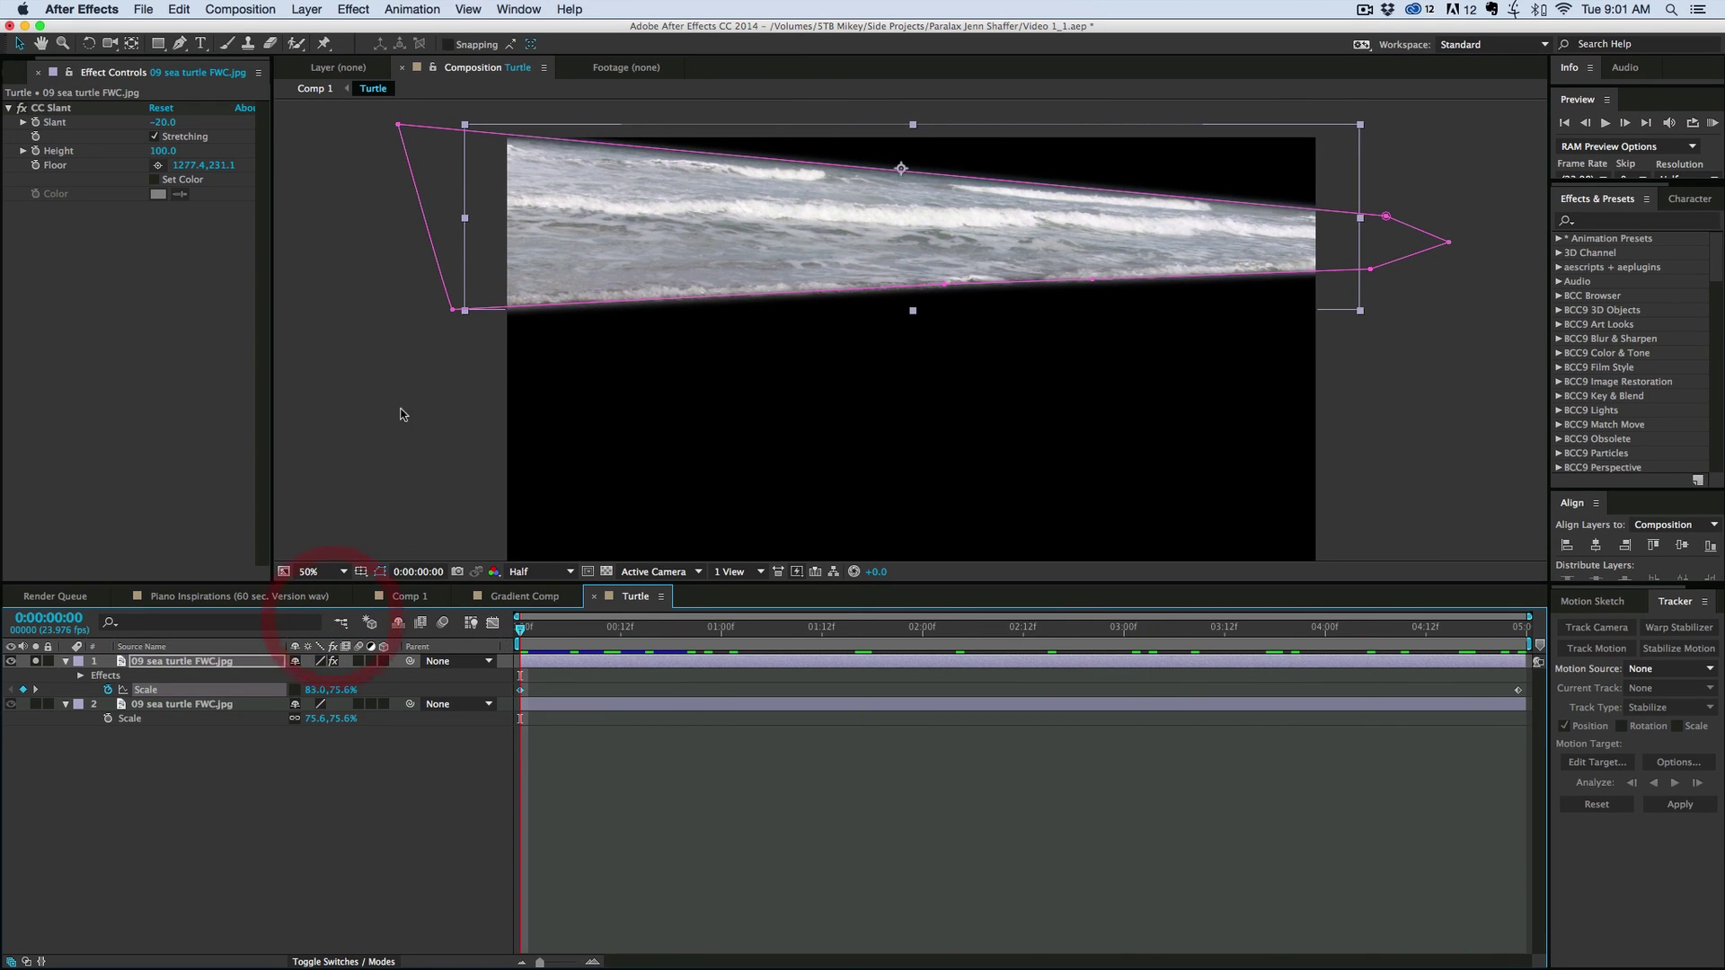
# - Reset the CC Slant amount to 0.0 and check the animation across the timeline
pyautogui.click(38, 124)
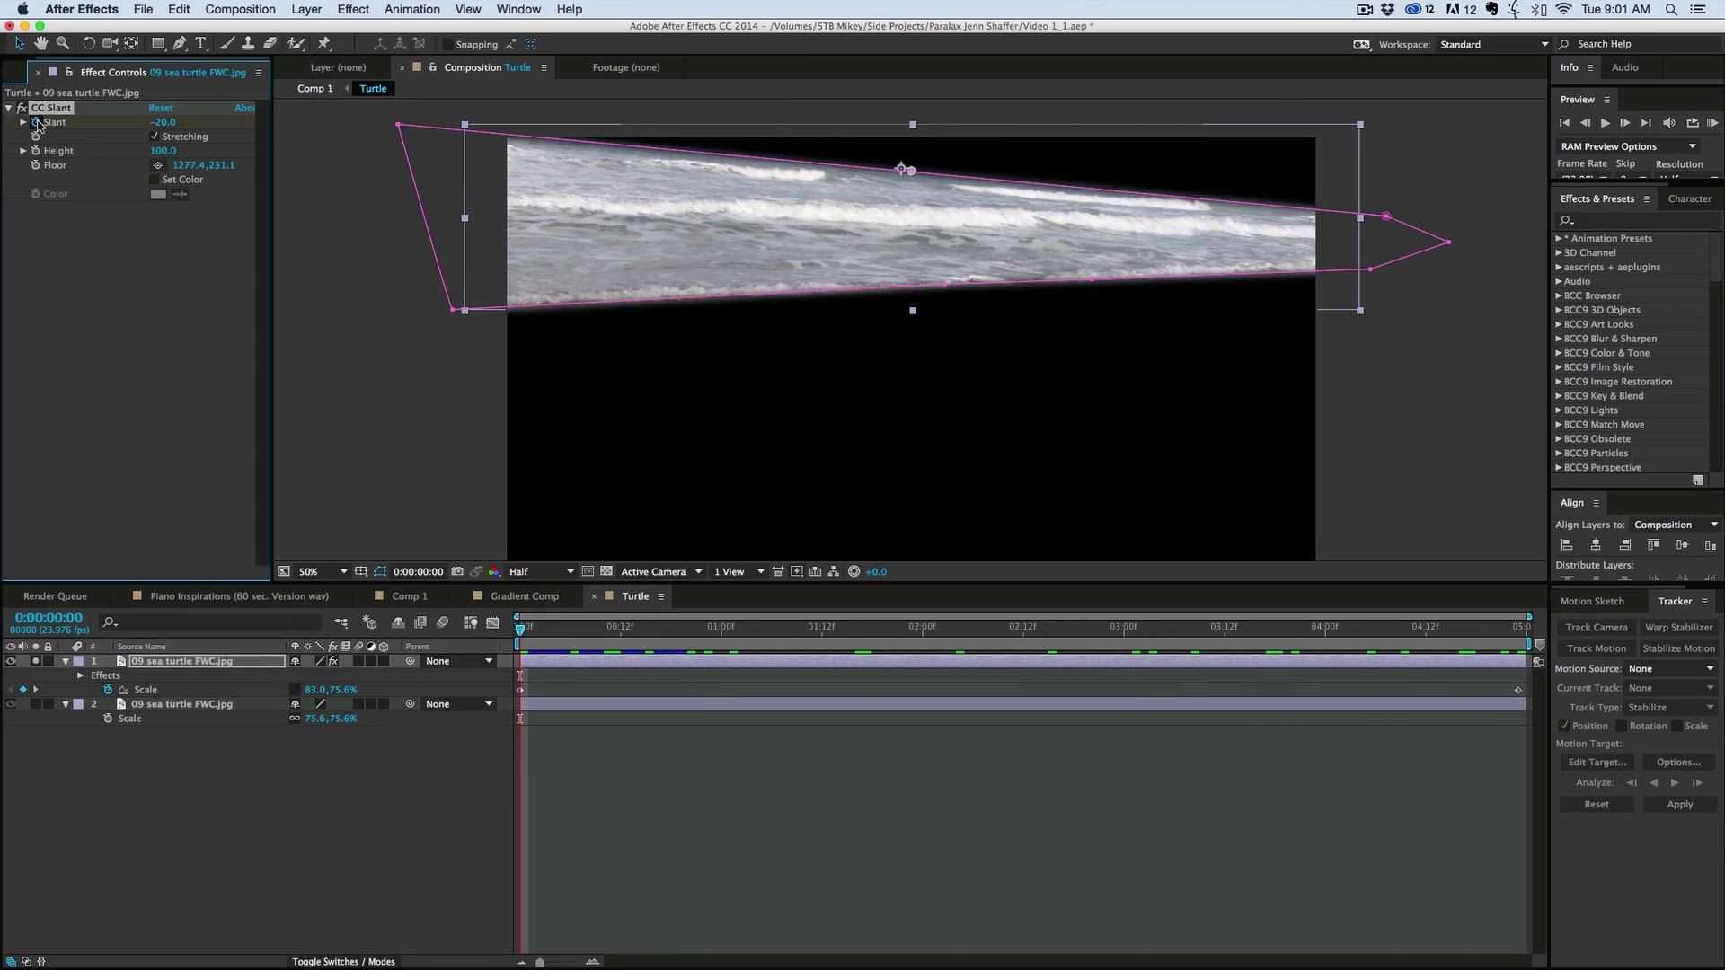
pyautogui.moveTo(1495, 638); pyautogui.dragTo(1537, 640)
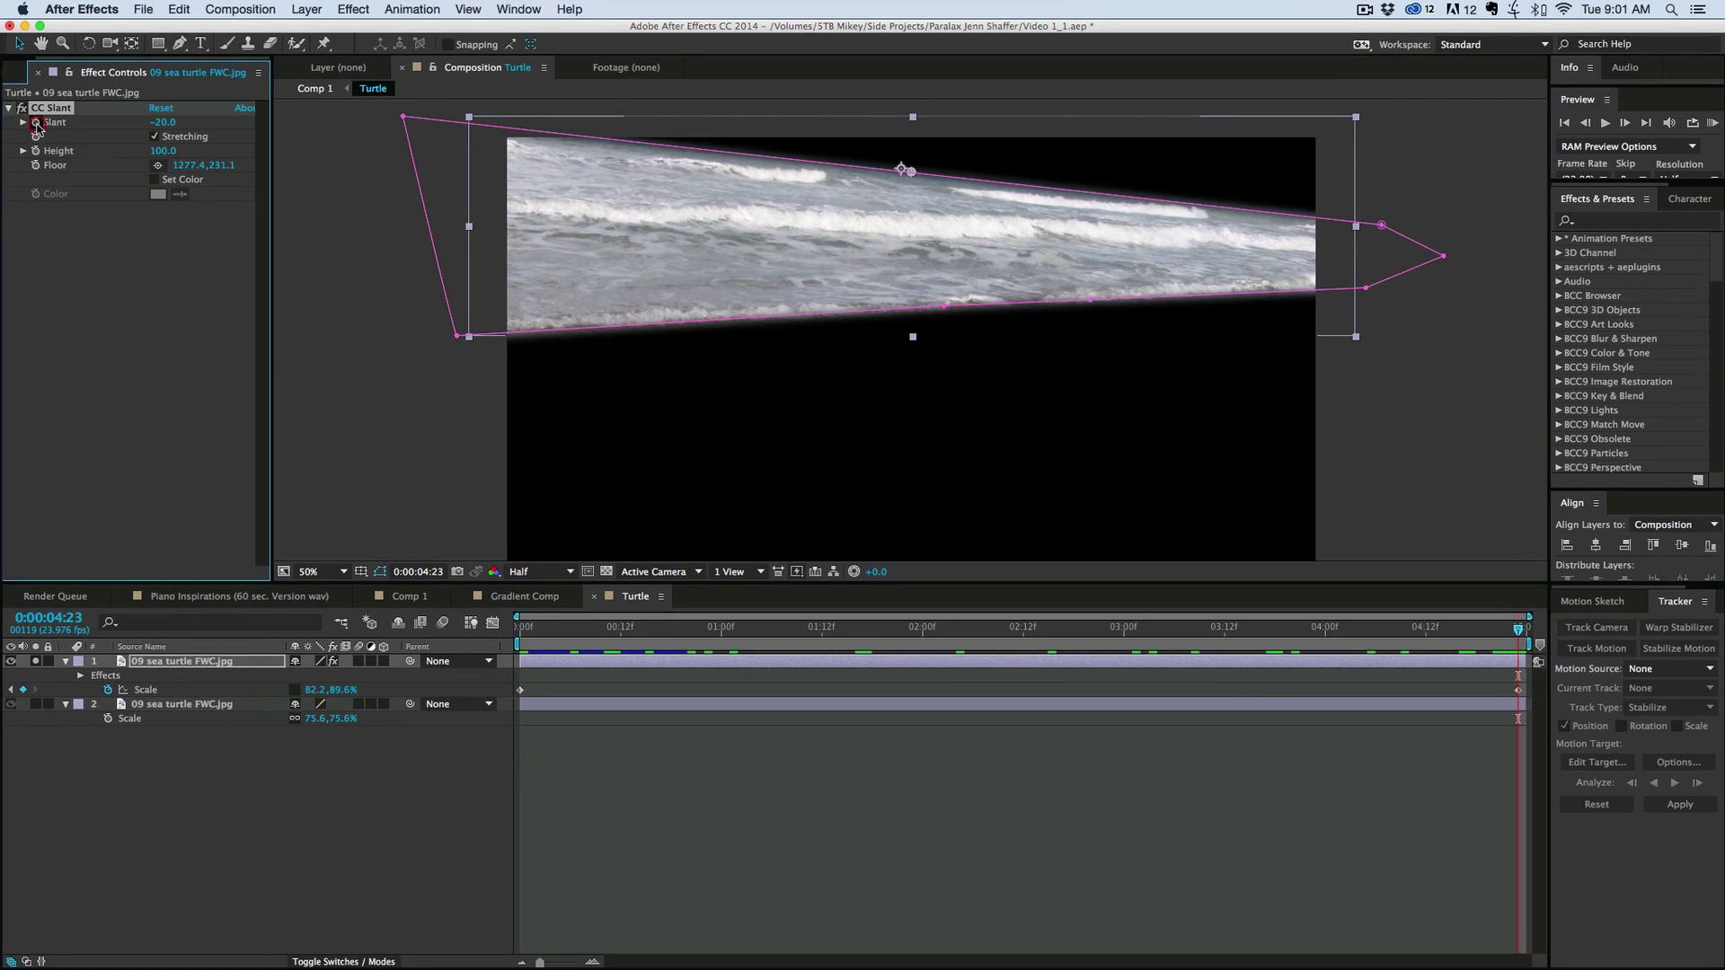
pyautogui.moveTo(651, 634); pyautogui.dragTo(326, 620)
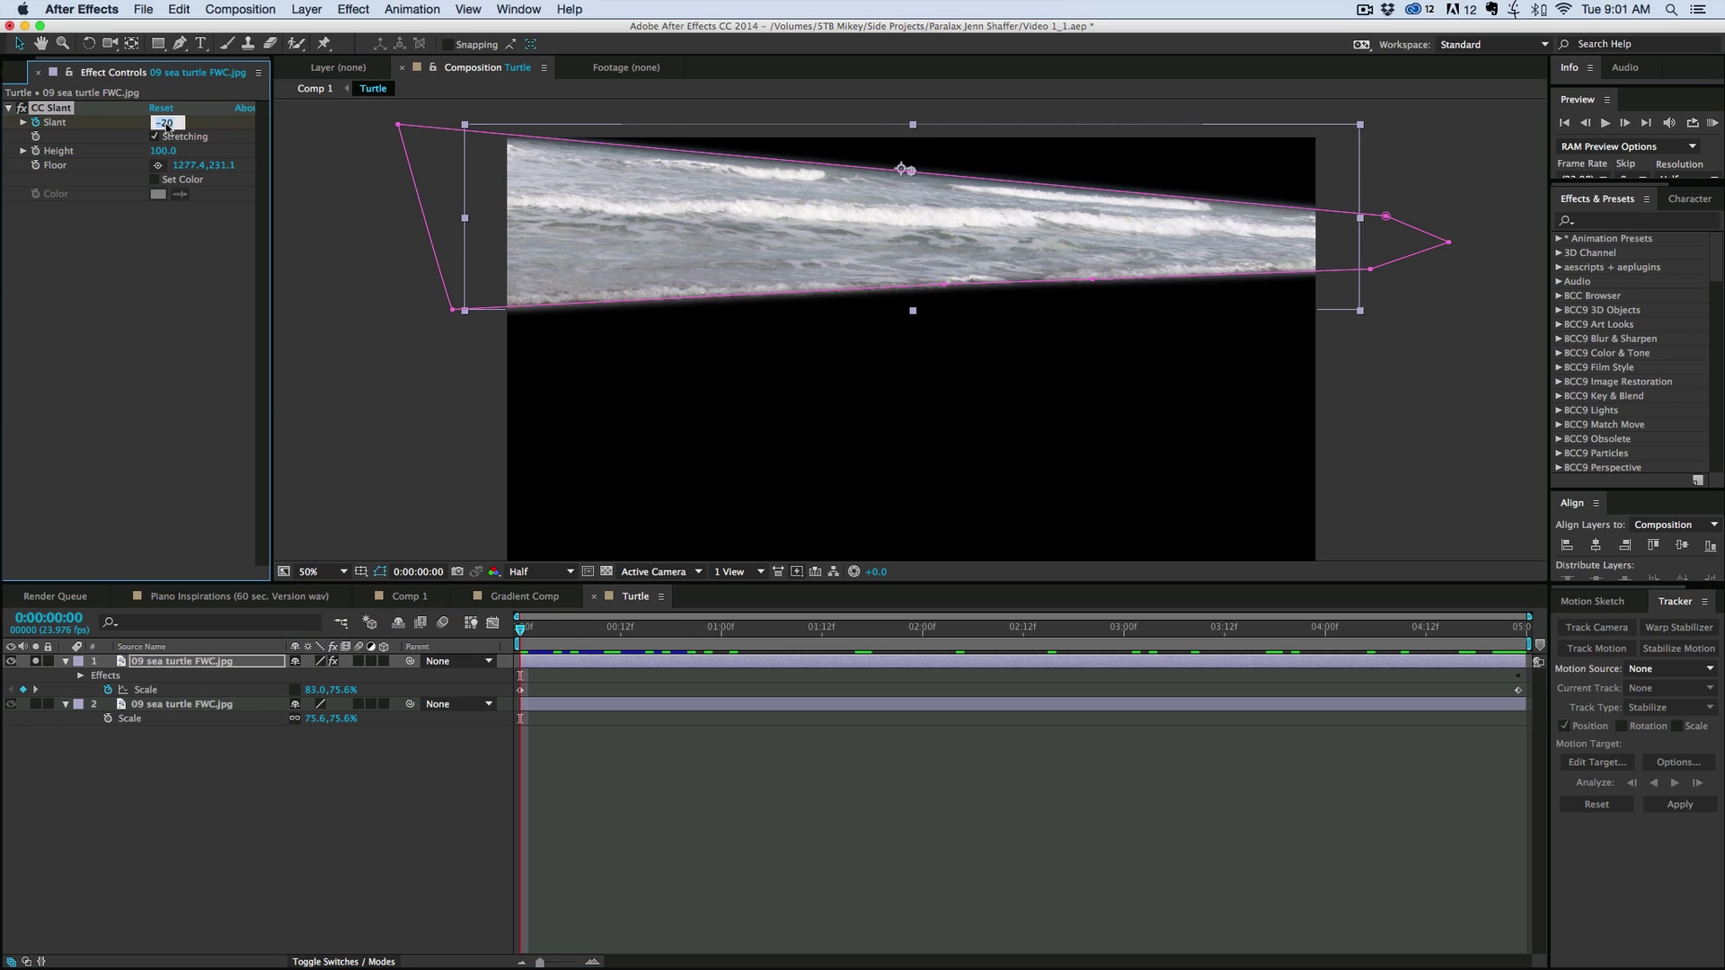
pyautogui.write('0')
pyautogui.press('Return')
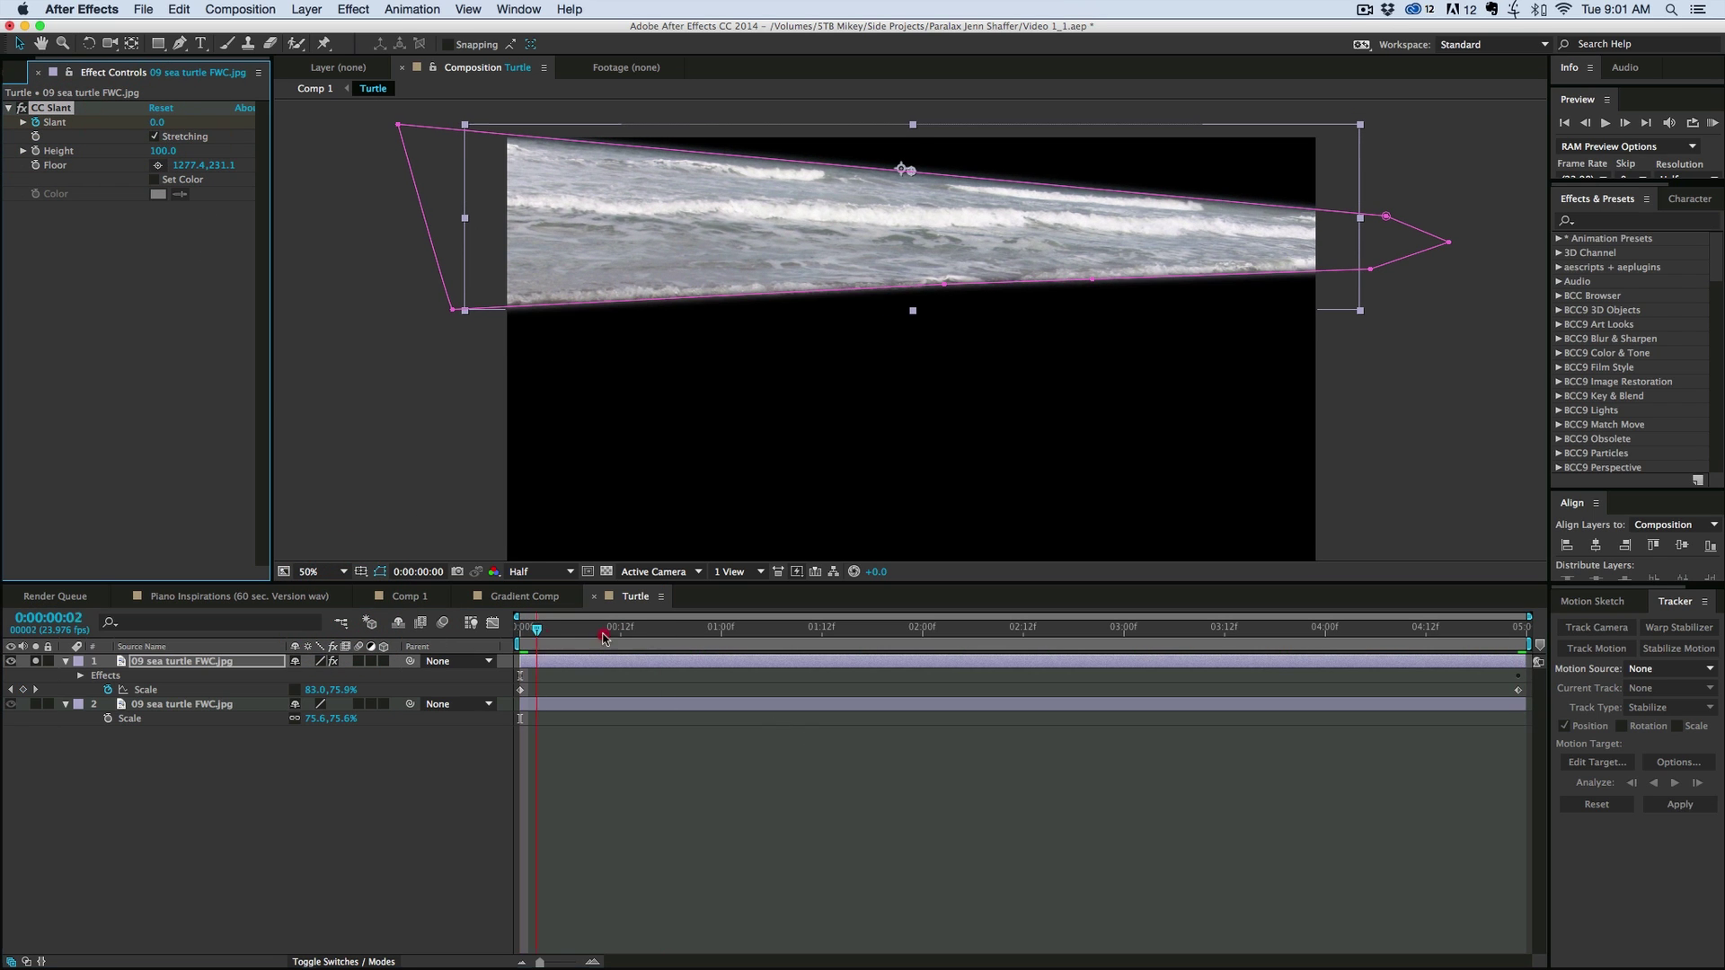
pyautogui.moveTo(604, 637)
pyautogui.mouseDown()
pyautogui.moveTo(1309, 670)
pyautogui.moveTo(519, 628)
pyautogui.moveTo(1527, 626)
pyautogui.moveTo(1098, 626)
pyautogui.mouseUp()
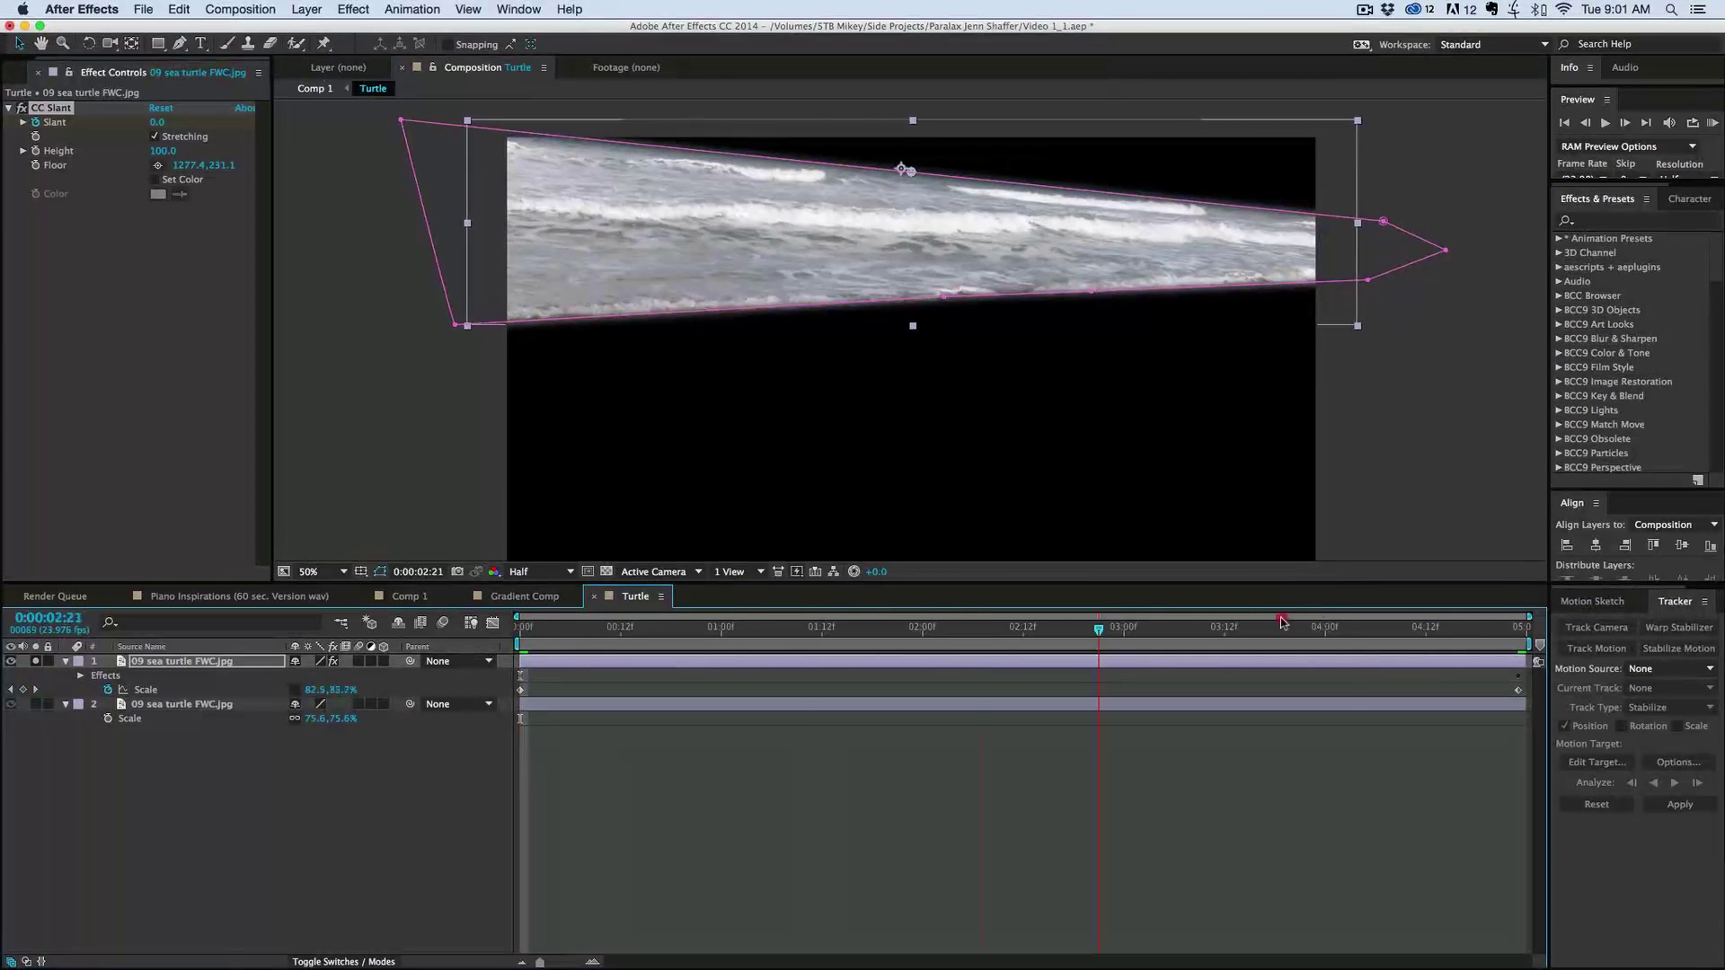
pyautogui.press('Home')
# - Unsolo the wave layer in Turtle and preview Comp 1 with the full beach scene
pyautogui.click(421, 597)
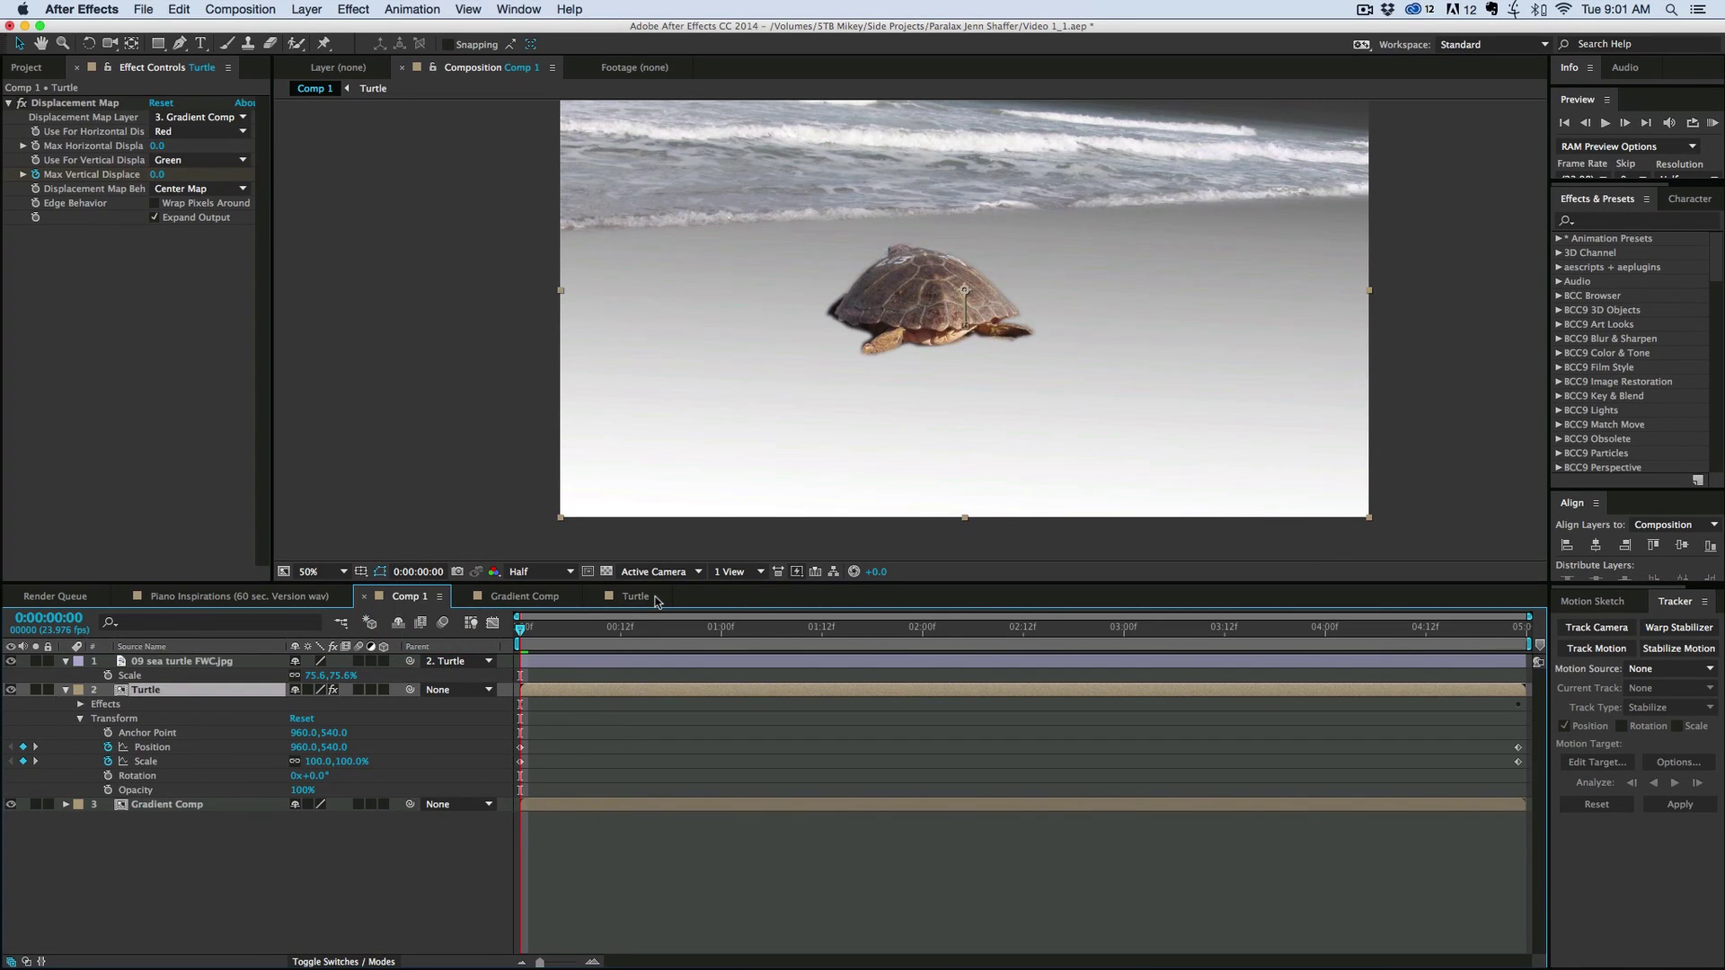
pyautogui.click(637, 598)
pyautogui.click(35, 662)
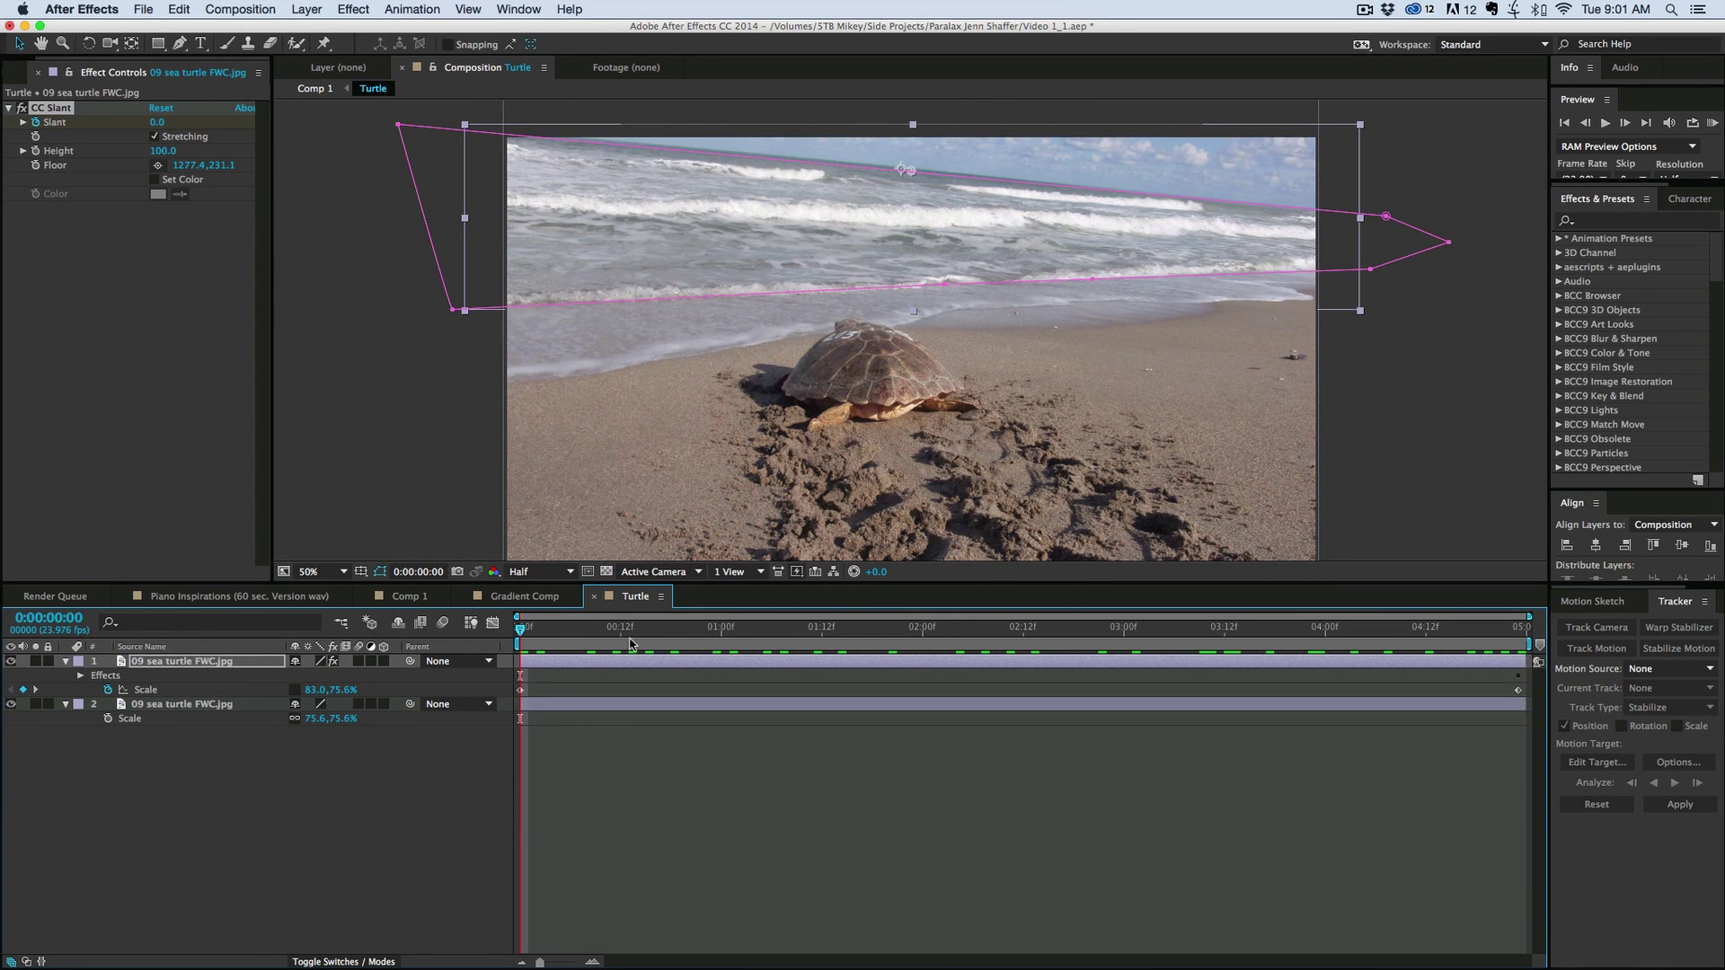
pyautogui.click(428, 598)
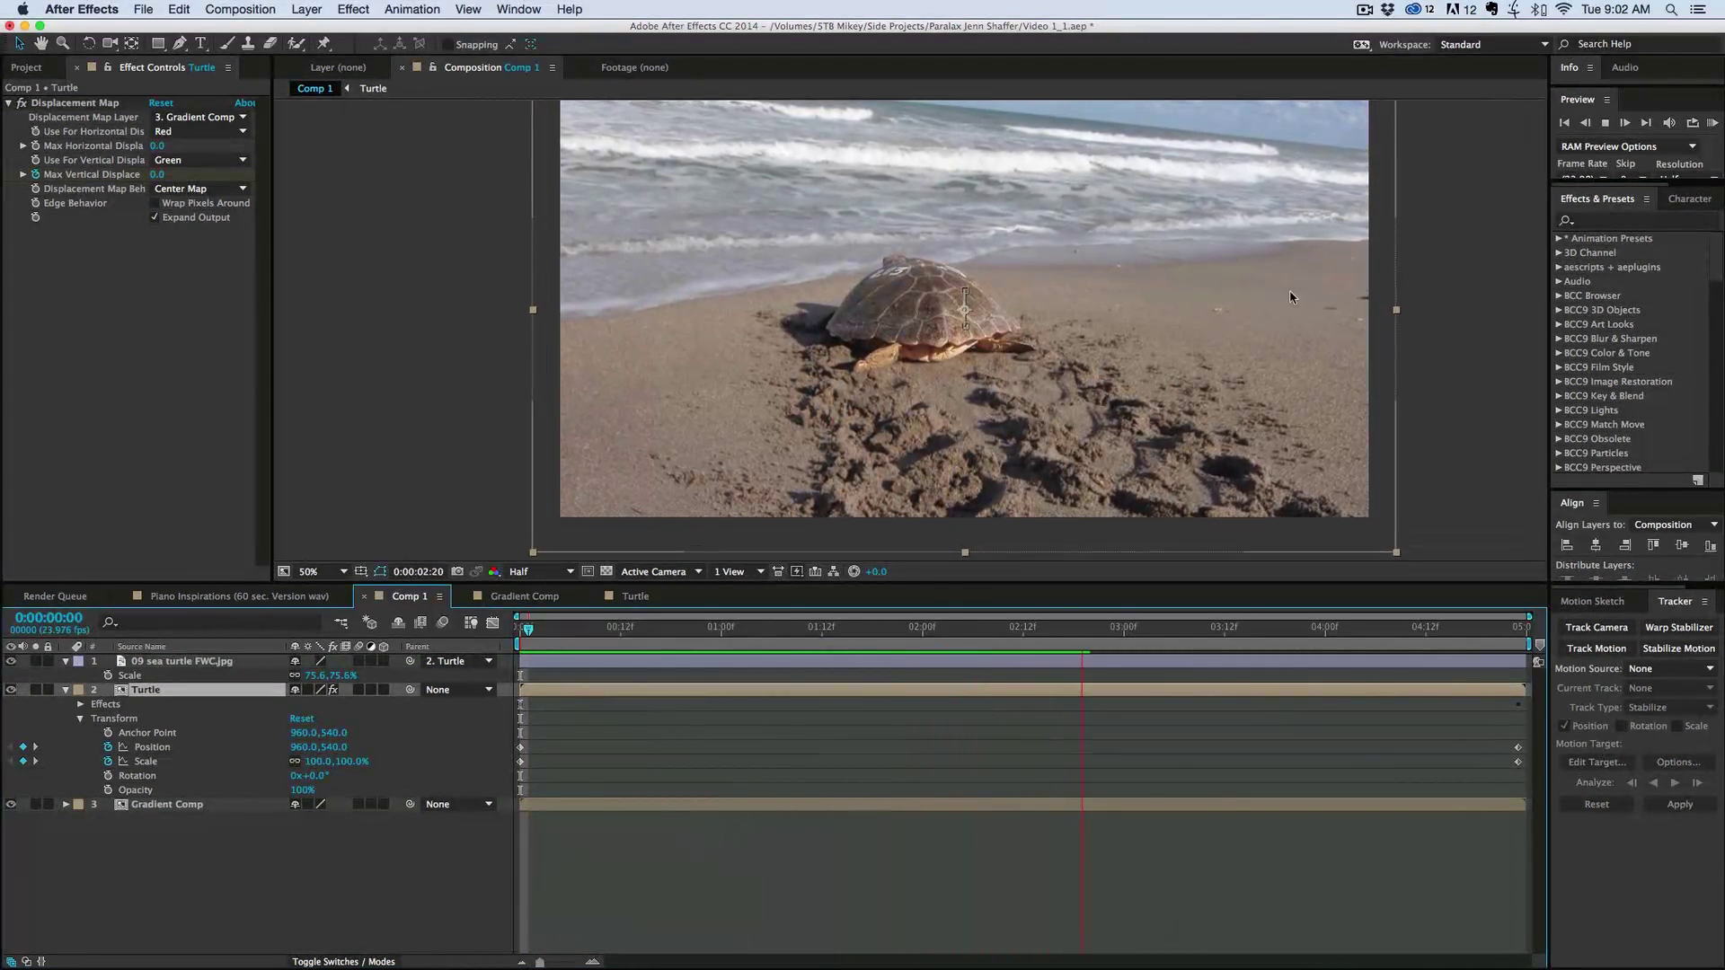
pyautogui.click(1168, 694)
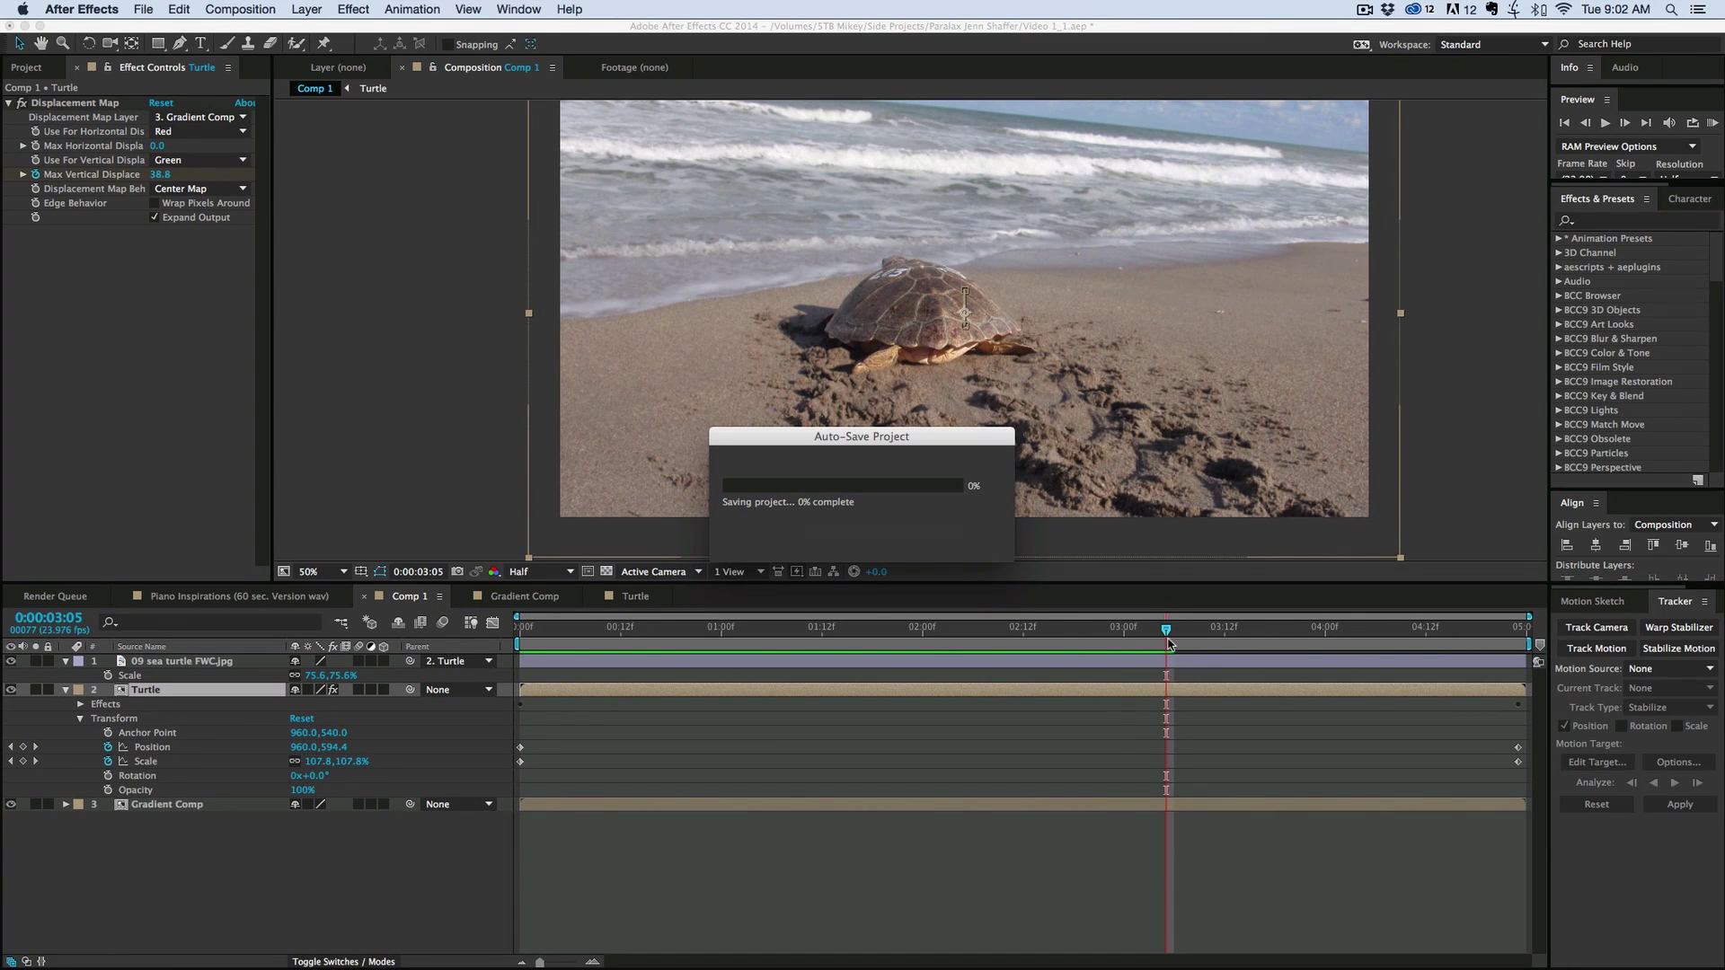
pyautogui.press('space')
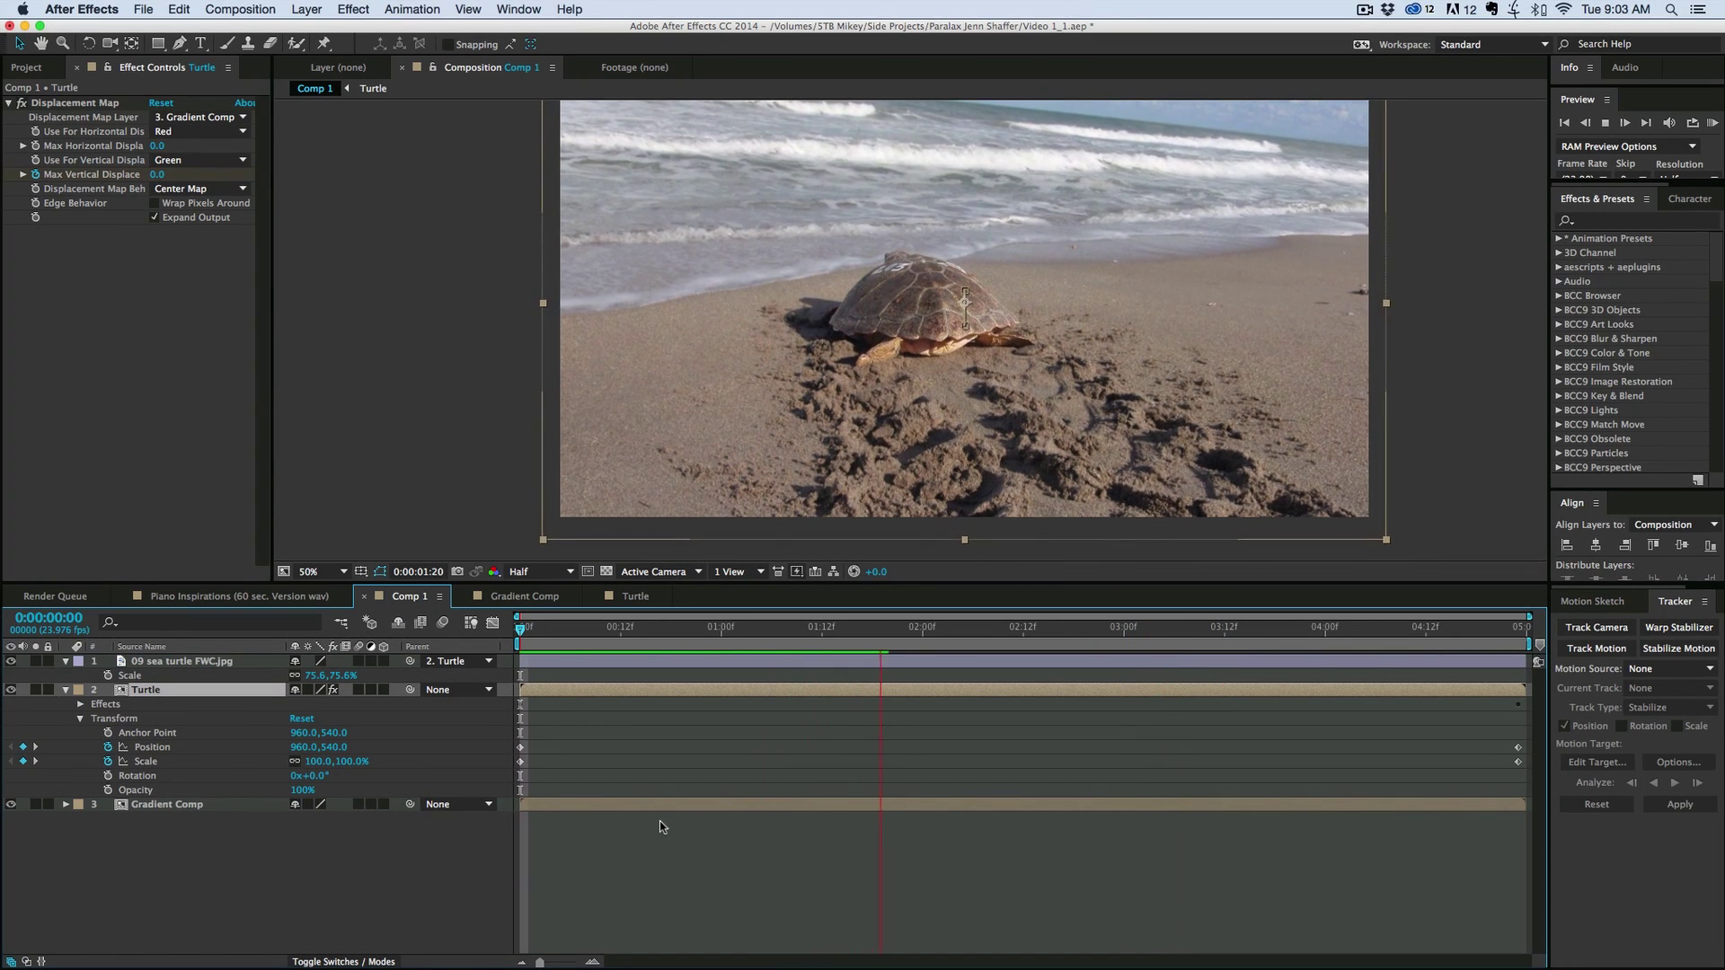